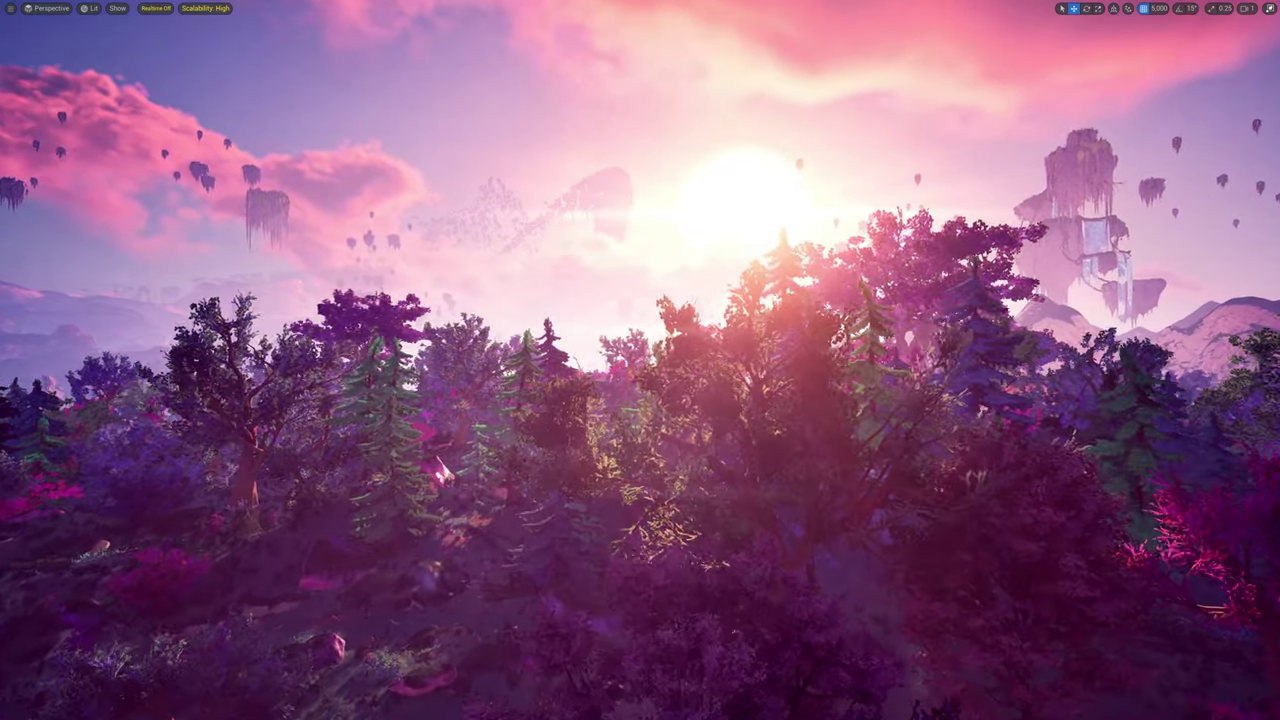
key(w)
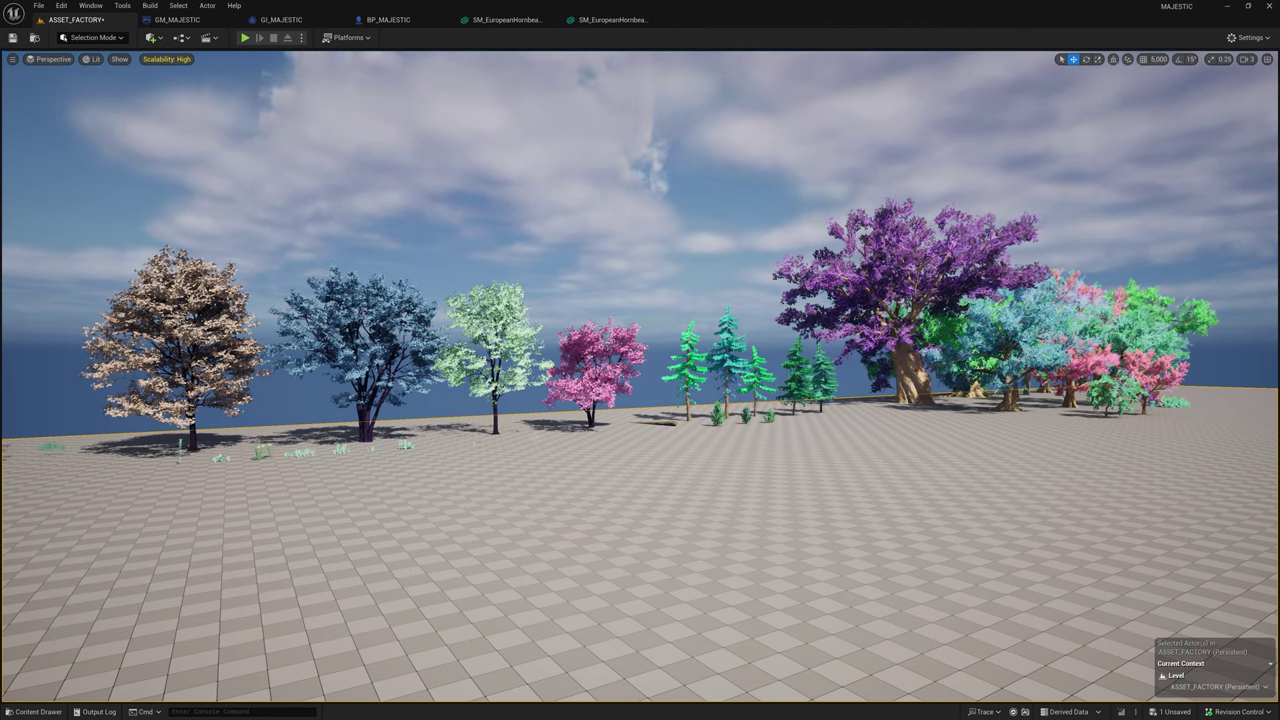
Look over the recolored tree assets in the ASSET_FACTORY level, highlighting the blue tree, a small conifer and the large purple tree.
click(366, 418)
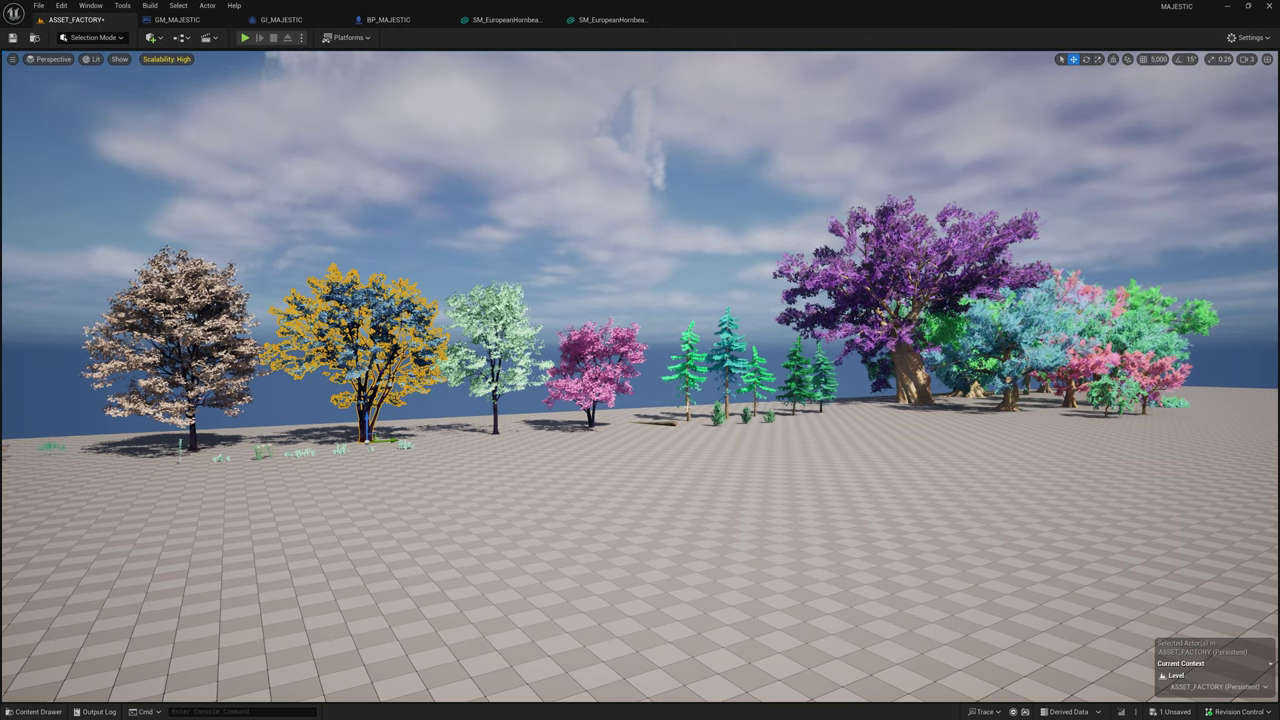
click(688, 398)
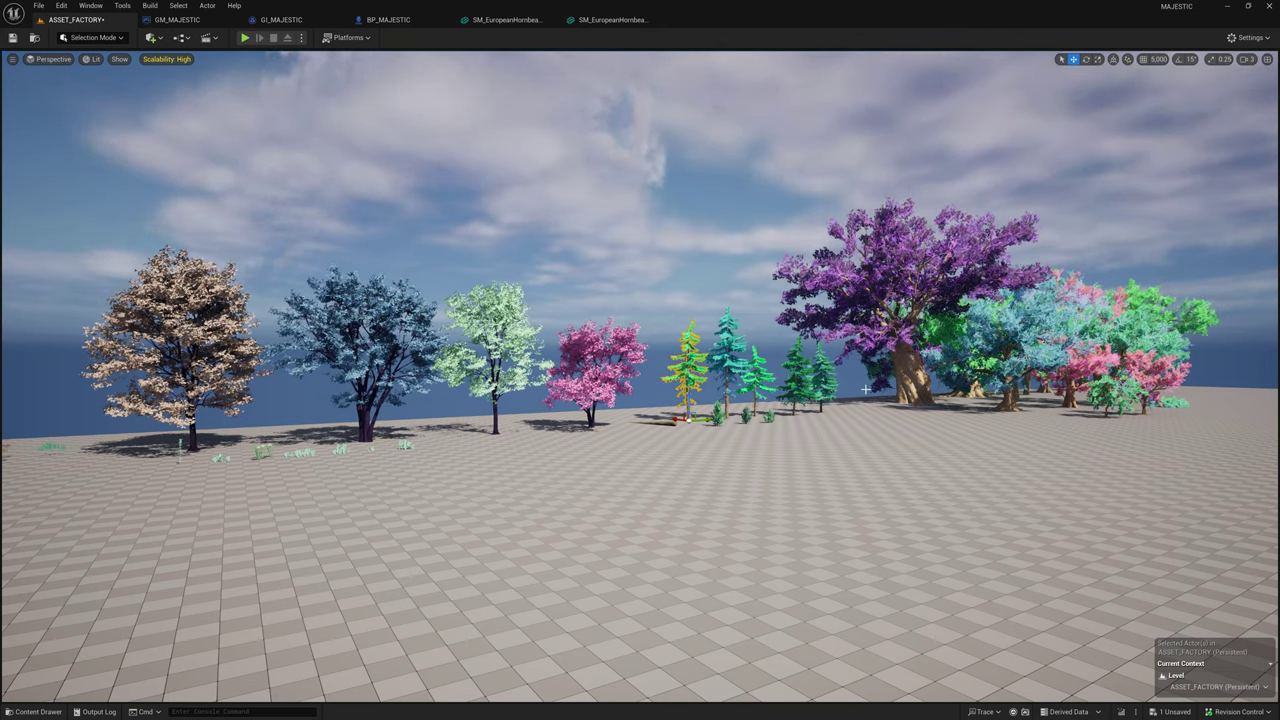
click(898, 366)
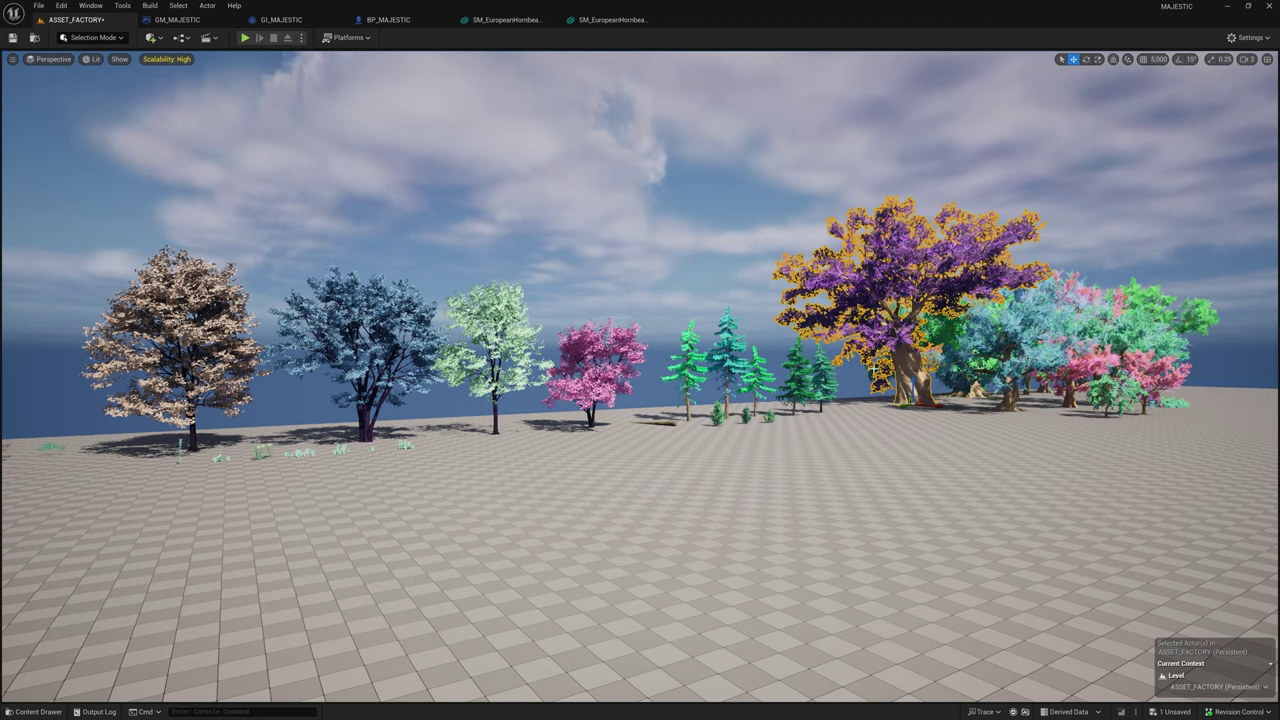
click(831, 404)
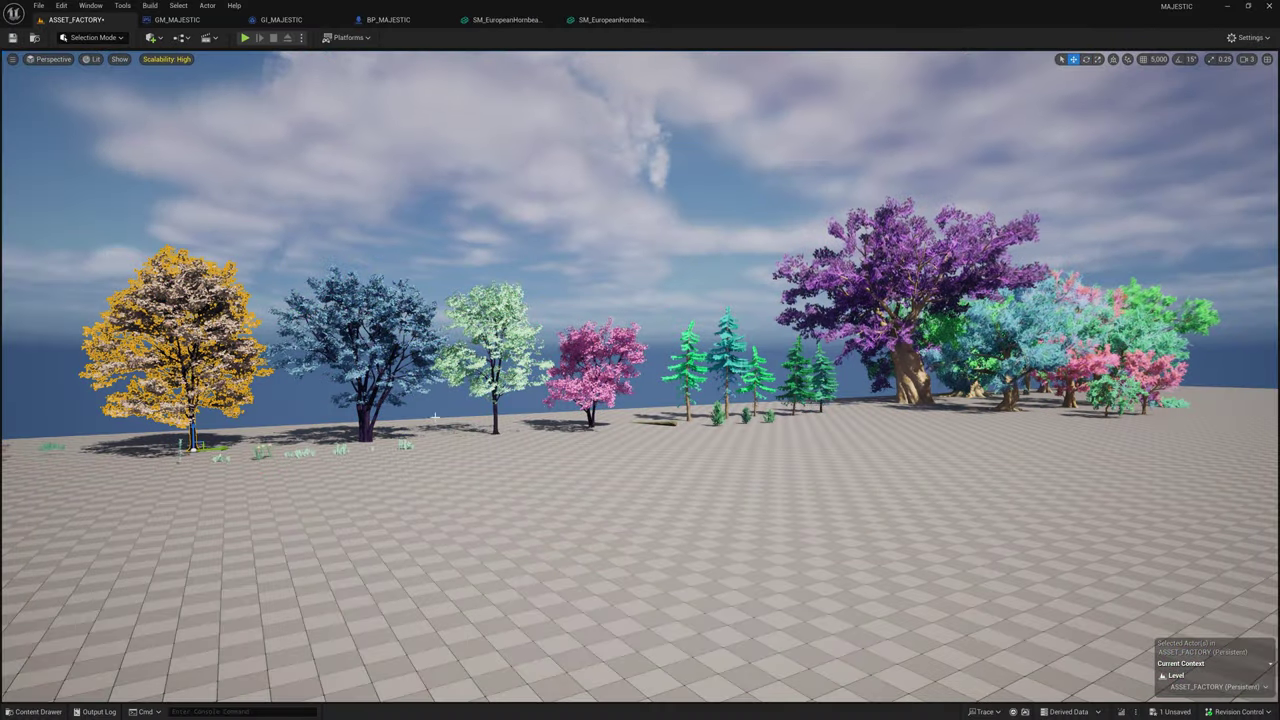
Examine the original green hornbeam tree next to its white-leaved customized version in the level.
right_drag(435, 416, 369, 434)
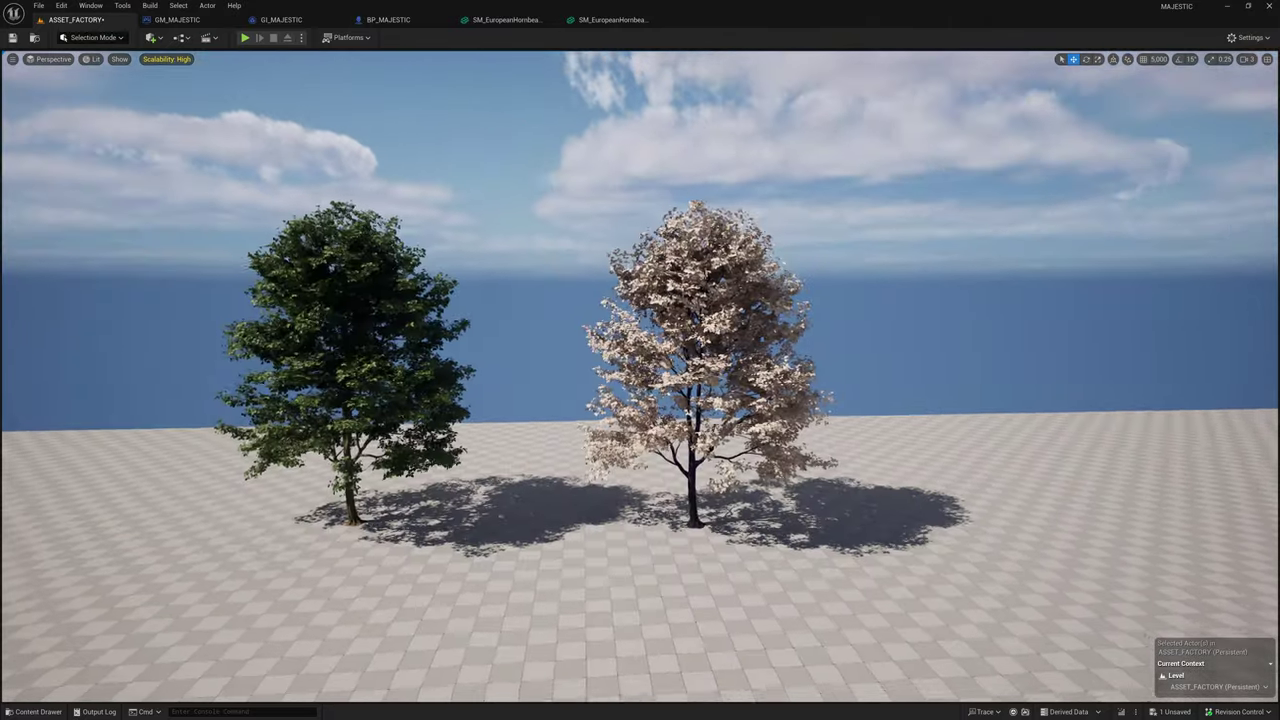
key(w)
right_drag(431, 358, 431, 358)
key(d)
right_drag(508, 388, 506, 400)
key(w)
click(642, 323)
key(a)
mouse_move(642, 323)
right_down()
mouse_move(636, 308)
mouse_move(632, 322)
right_up()
Open the green hornbeam's static mesh for editing and examine its Nanite triangle and vertex statistics.
click(418, 335)
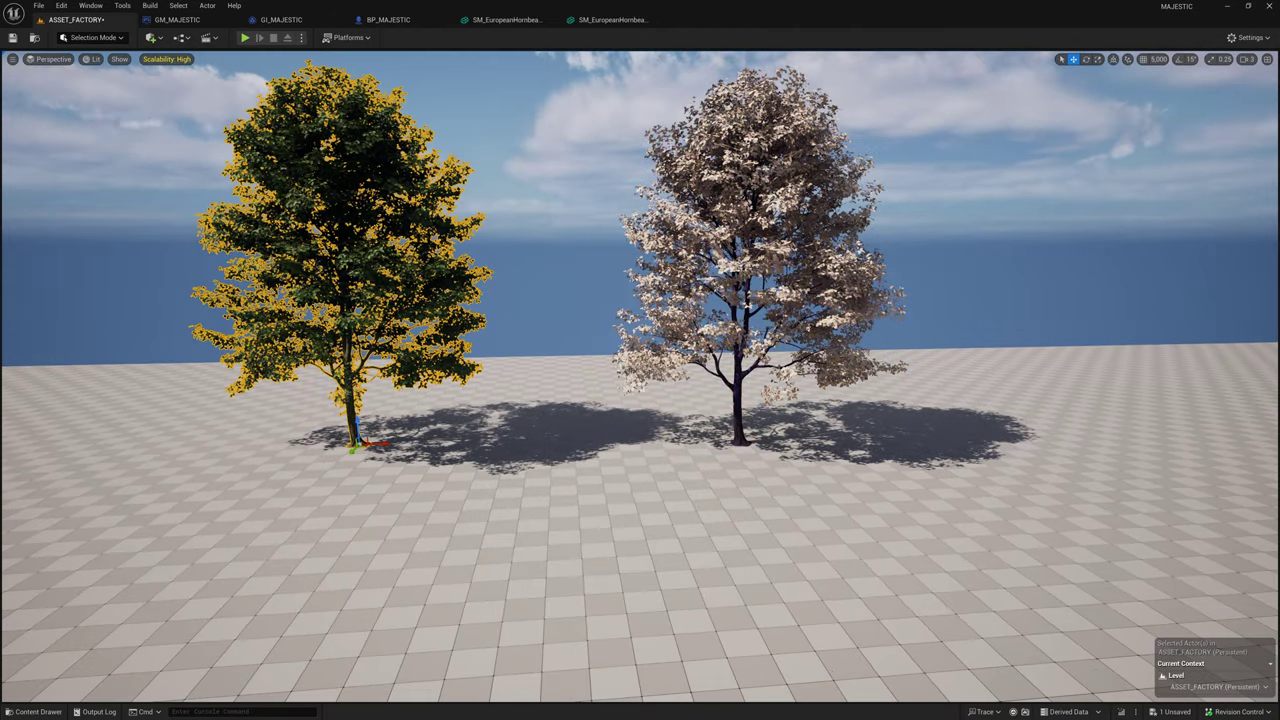
key(ctrl+e)
right_drag(435, 135, 435, 135)
key(w)
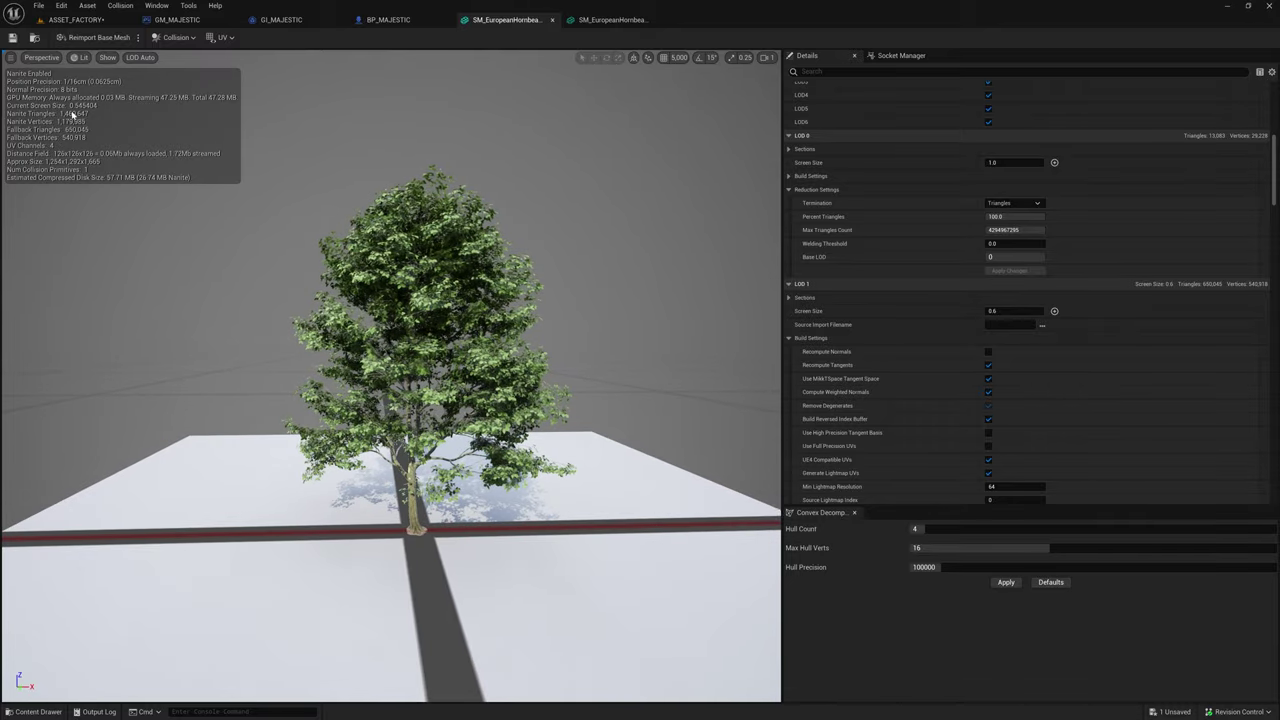
key(w)
right_drag(238, 161, 238, 161)
key(s)
Show the white hornbeam's static mesh, close the extra editor copy, and examine its Nanite triangle count and disk size.
click(605, 20)
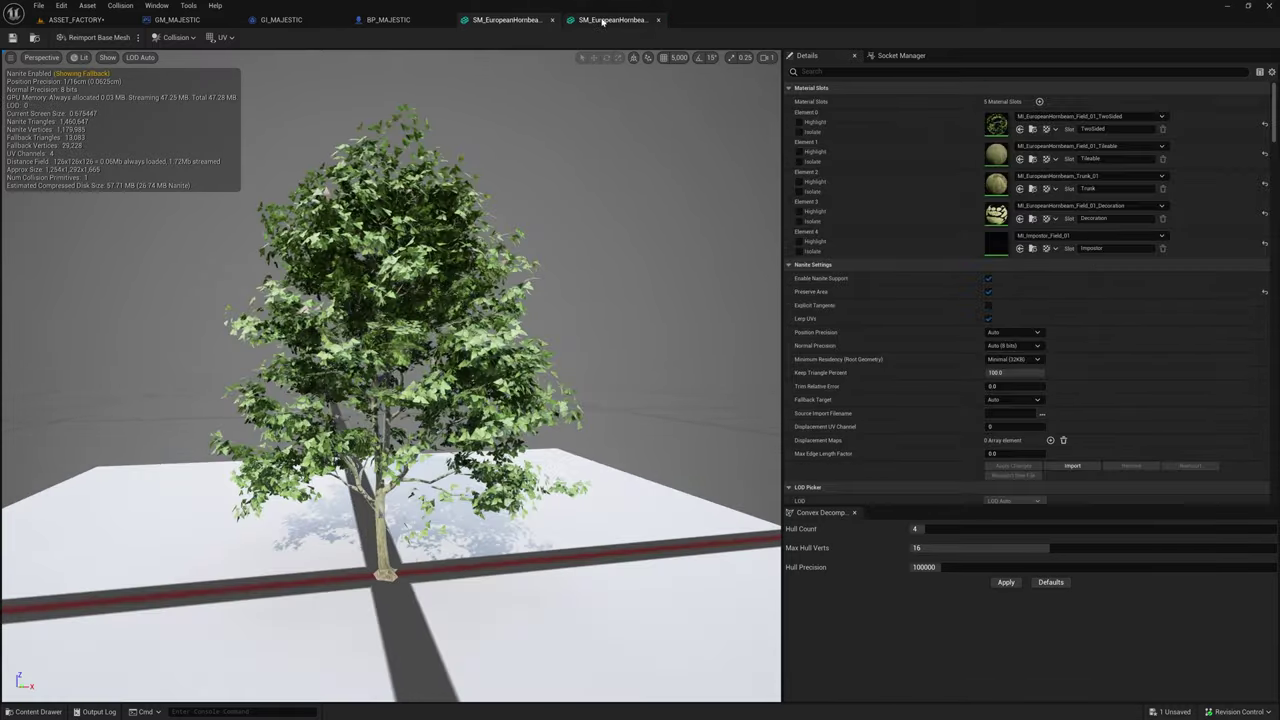
click(605, 20)
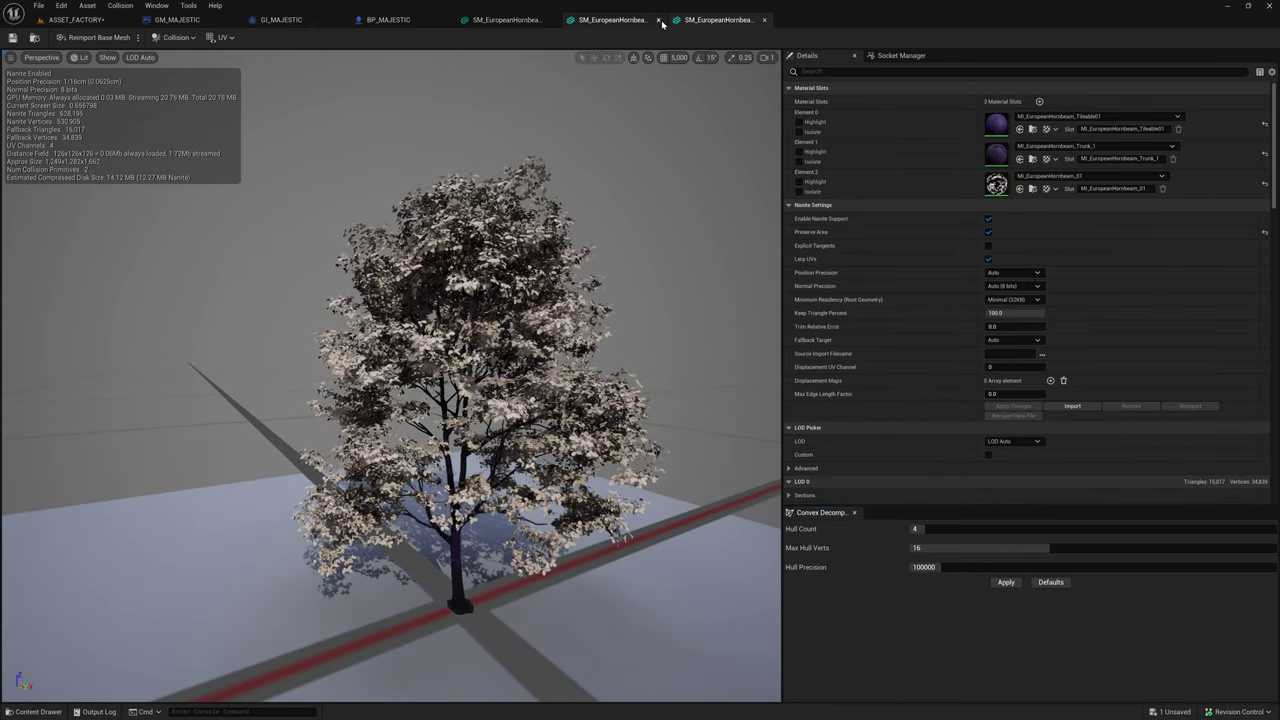
click(659, 20)
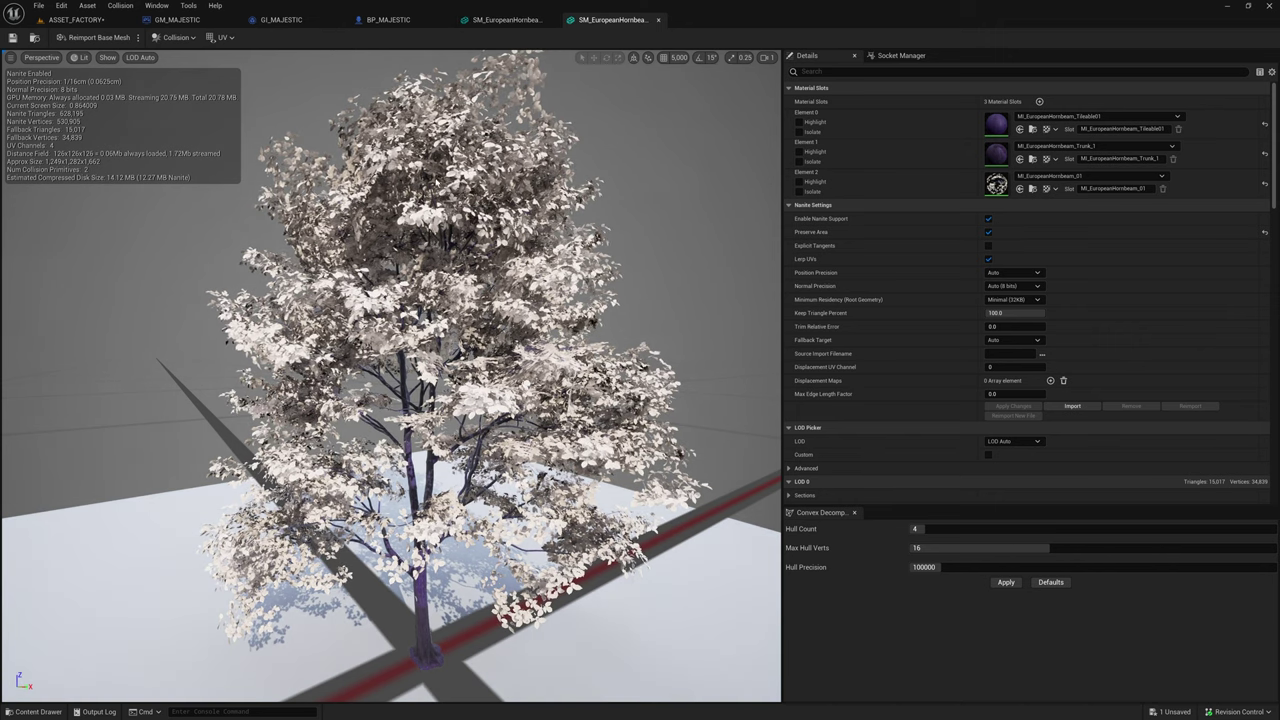
mouse_move(400, 370)
mouse_down()
mouse_move(398, 405)
mouse_move(402, 380)
mouse_up()
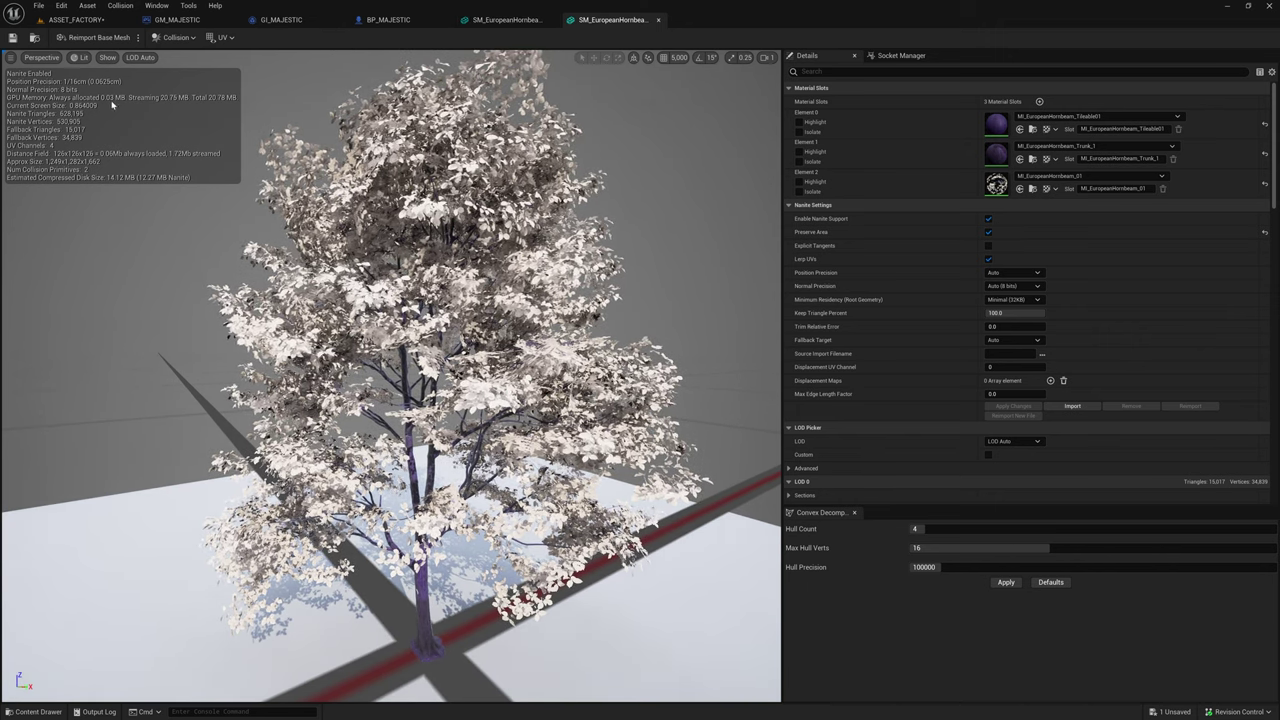
mouse_move(124, 106)
alt+right_down()
mouse_move(72, 136)
mouse_move(112, 110)
mouse_move(126, 119)
alt+right_up()
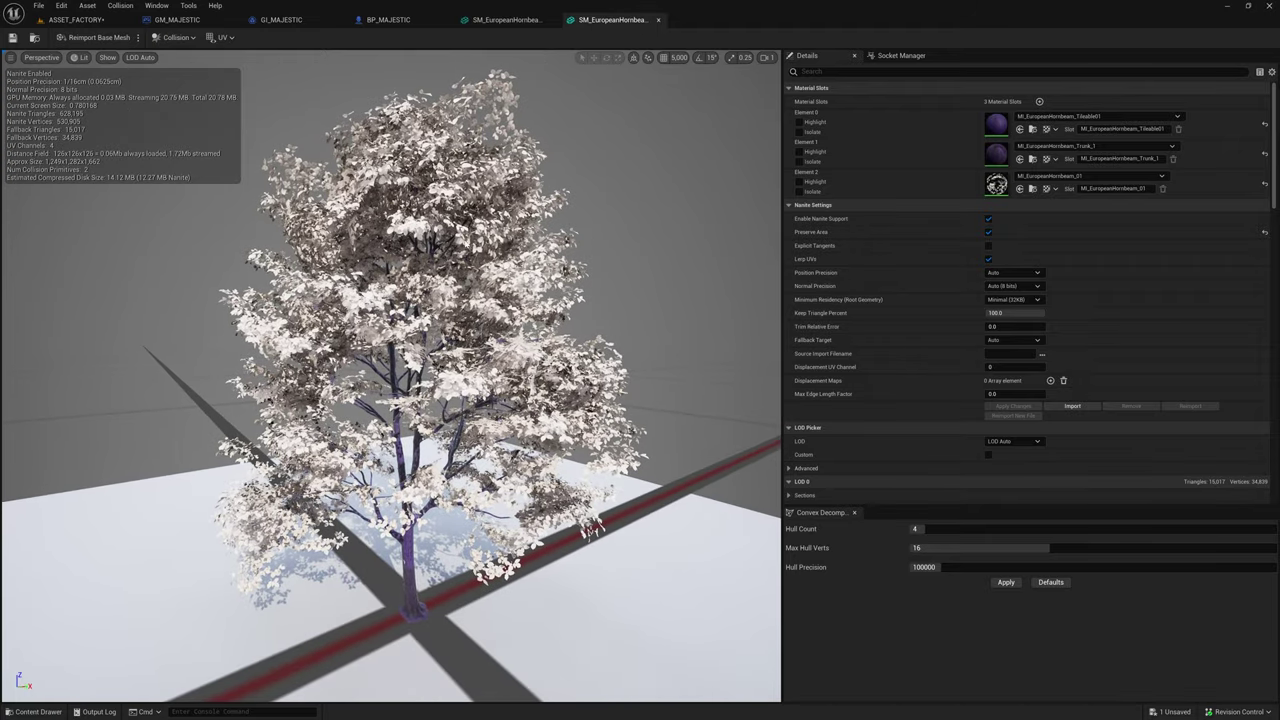
Alternate between both hornbeam meshes, and undock the white tree's editor as a larger separate window beside the green one.
click(483, 16)
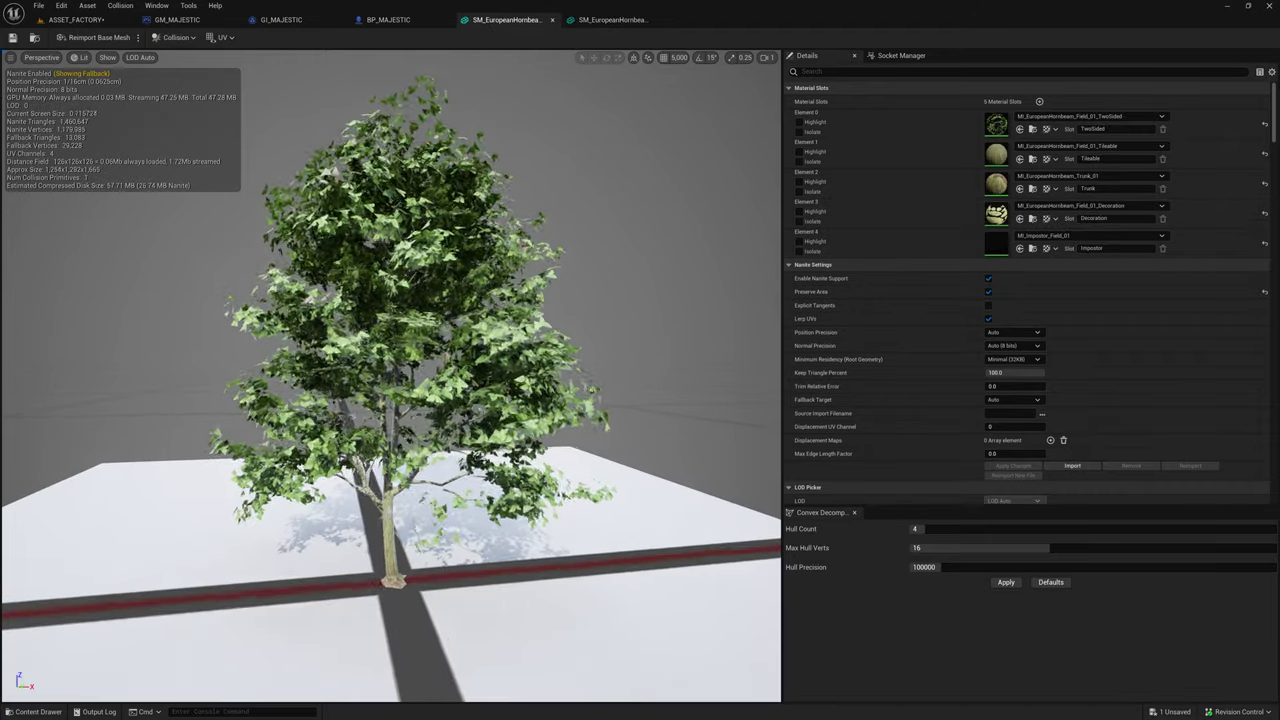
click(612, 19)
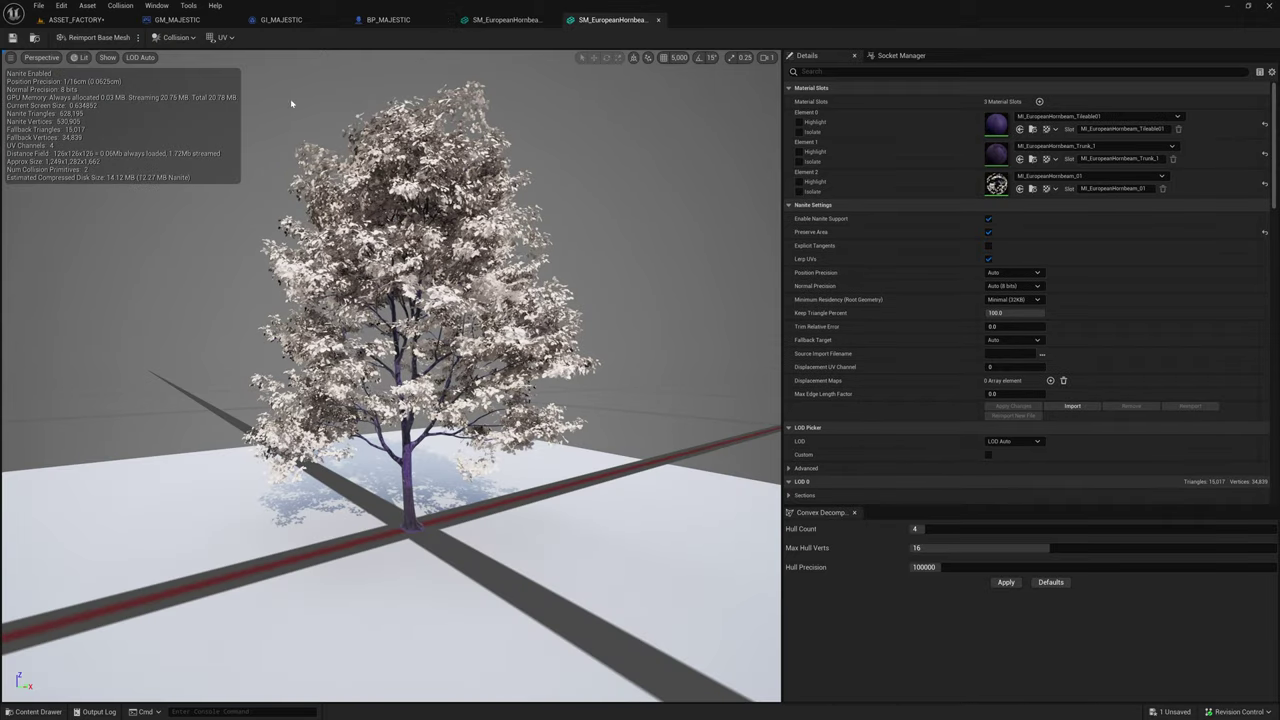
click(503, 21)
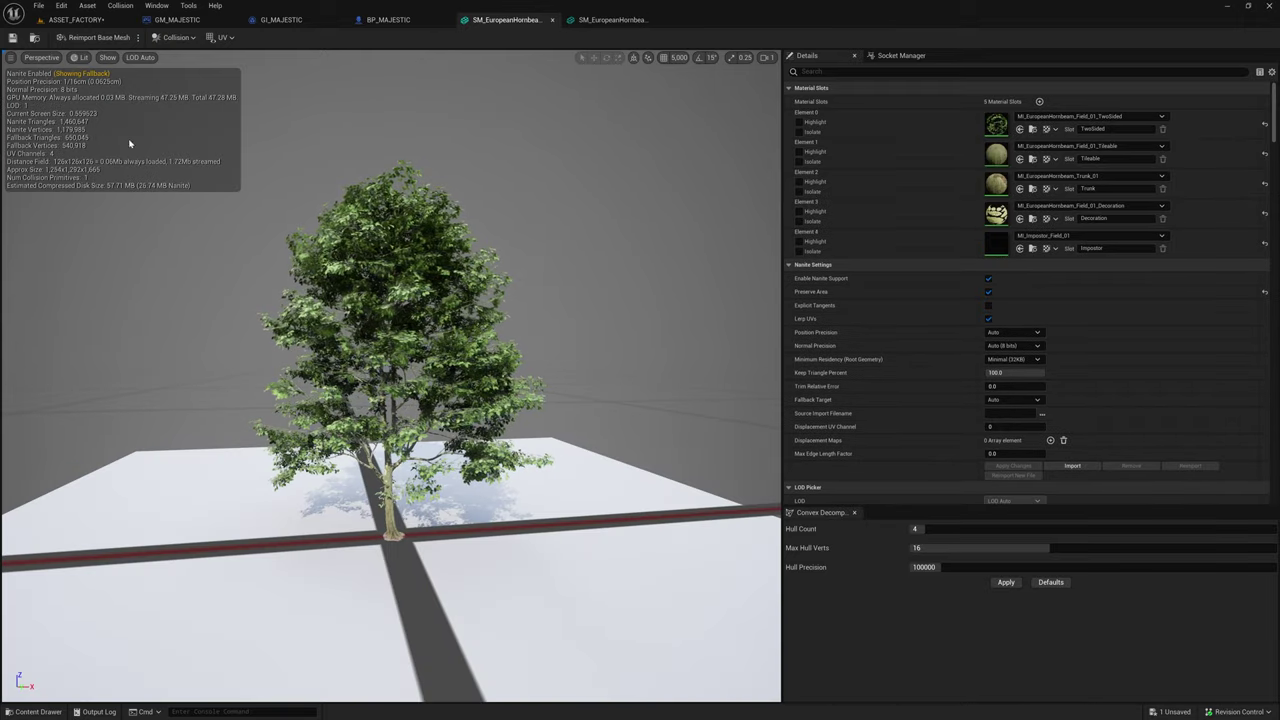
drag(612, 19, 612, 47)
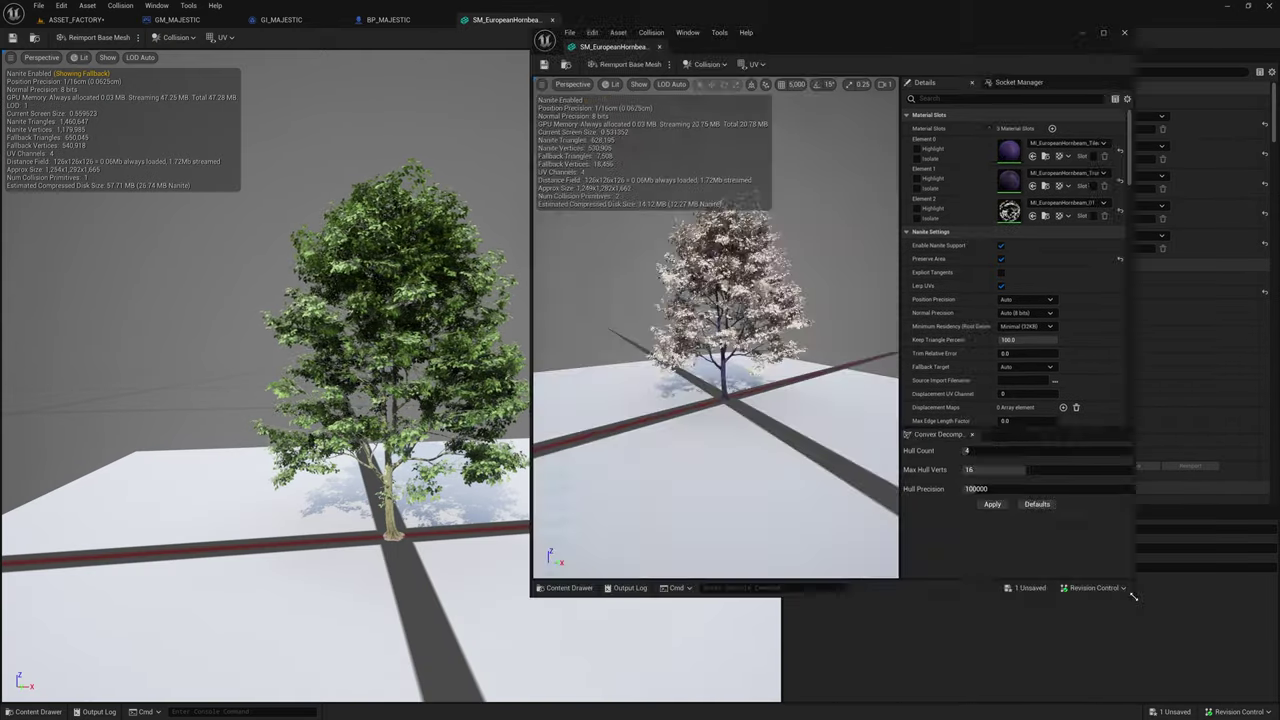
drag(1133, 596, 1277, 691)
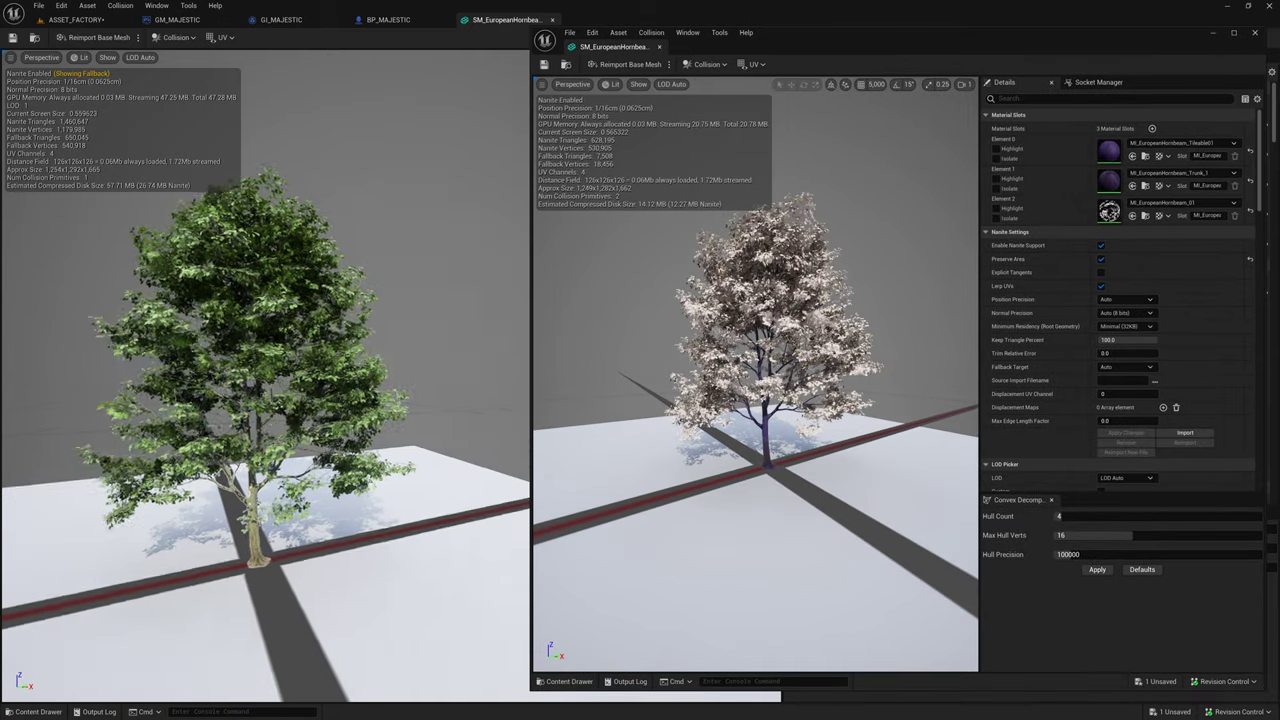
Compare the green and white hornbeam meshes side by side at a similar size.
right_drag(300, 400, 271, 407)
scroll(760, 380, up, 4)
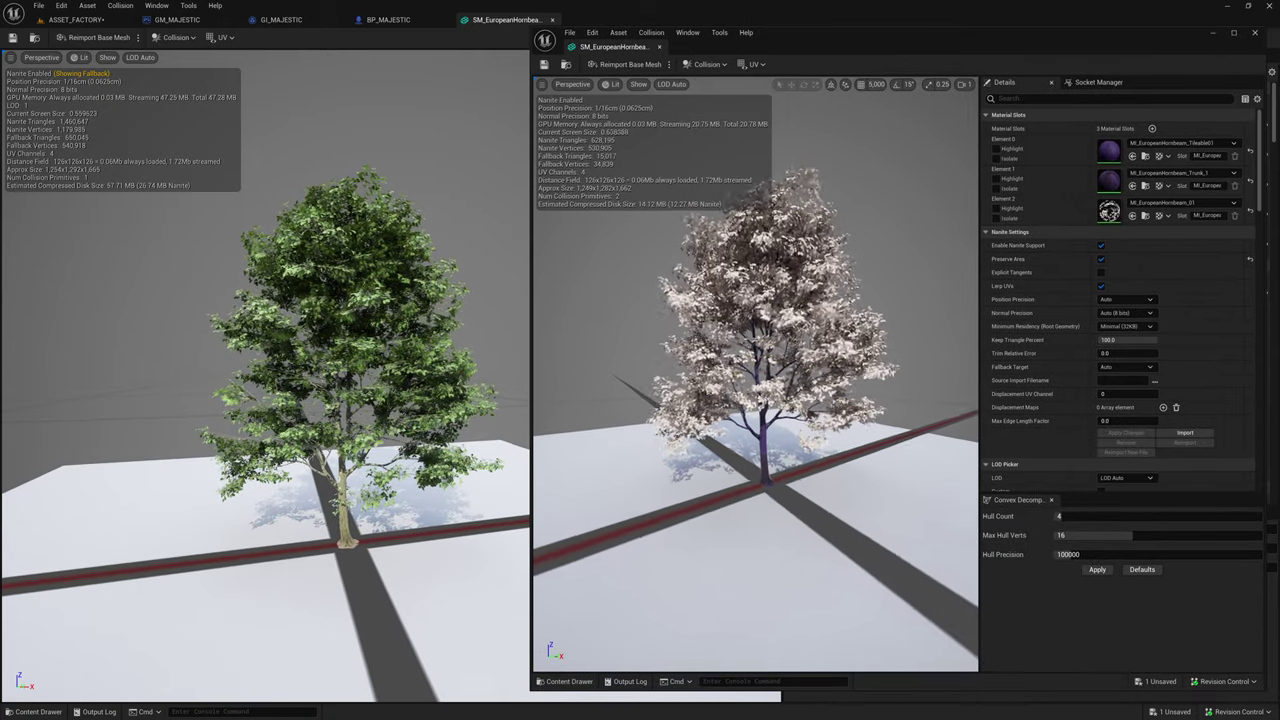
drag(756, 400, 760, 340)
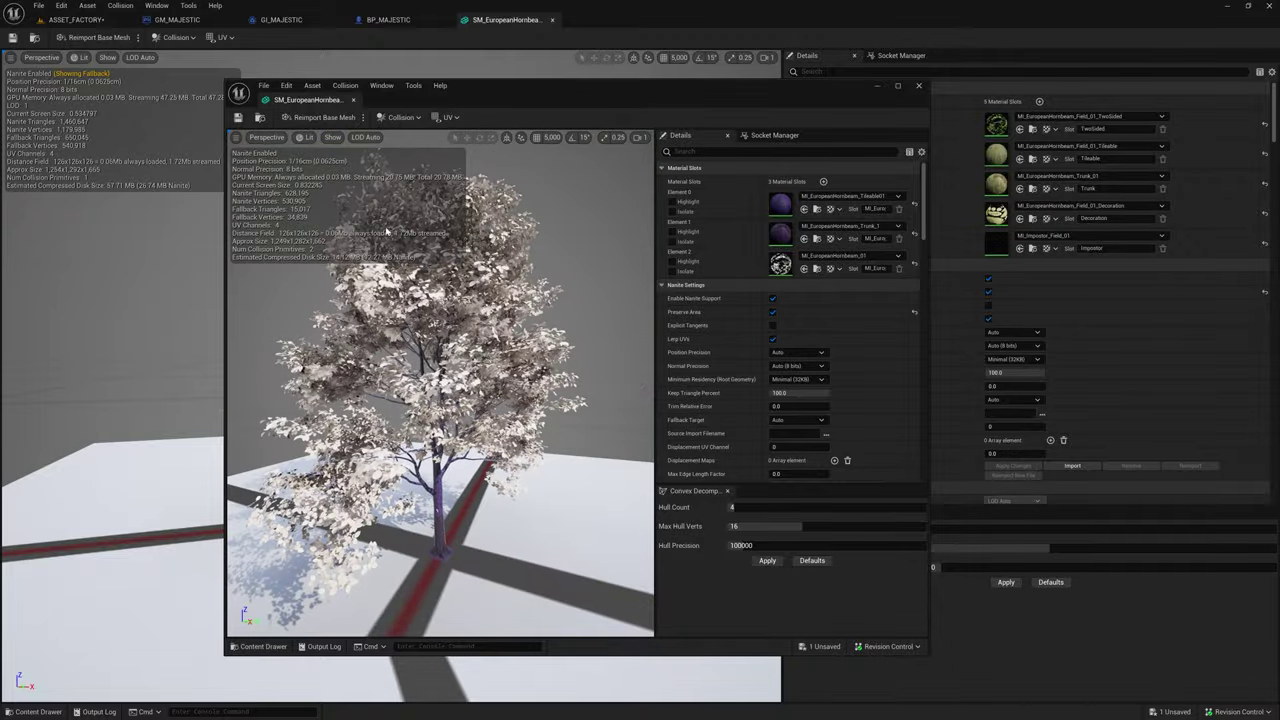
Move the white tree's editor window aside and inspect the green hornbeam's leaves and branches up close in Wireframe view.
drag(545, 99, 839, 86)
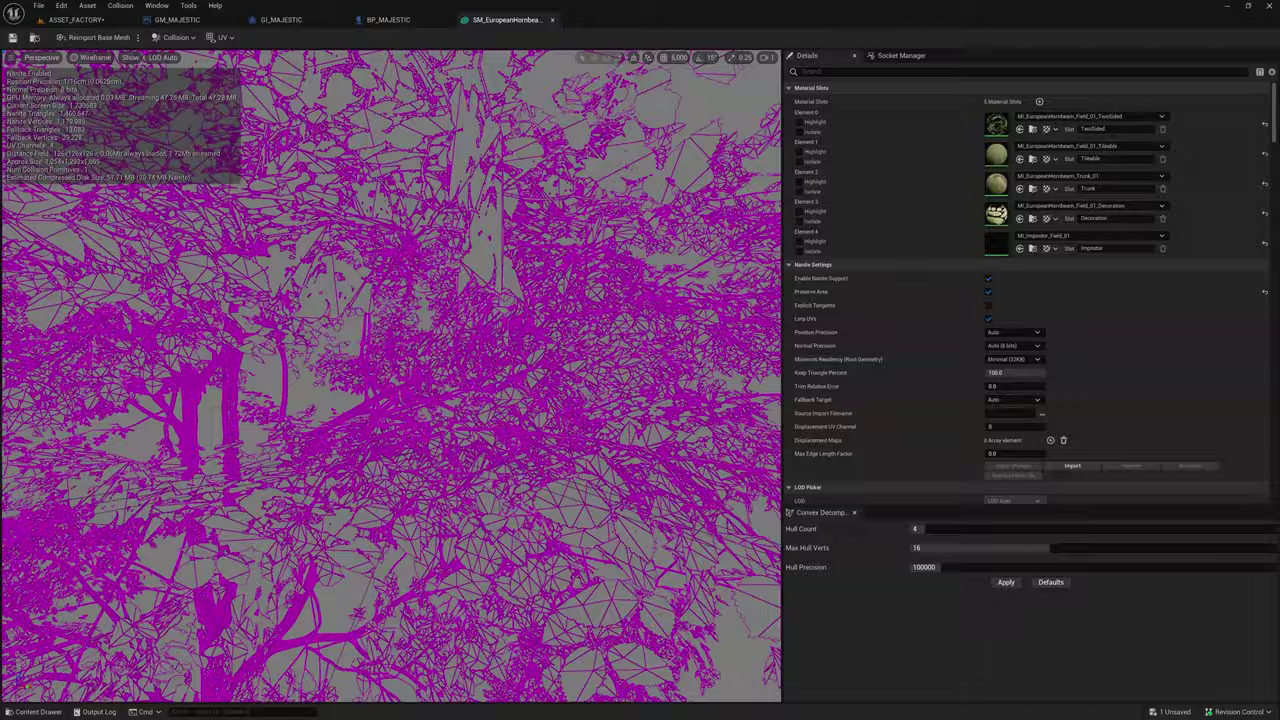
right_drag(594, 300, 594, 300)
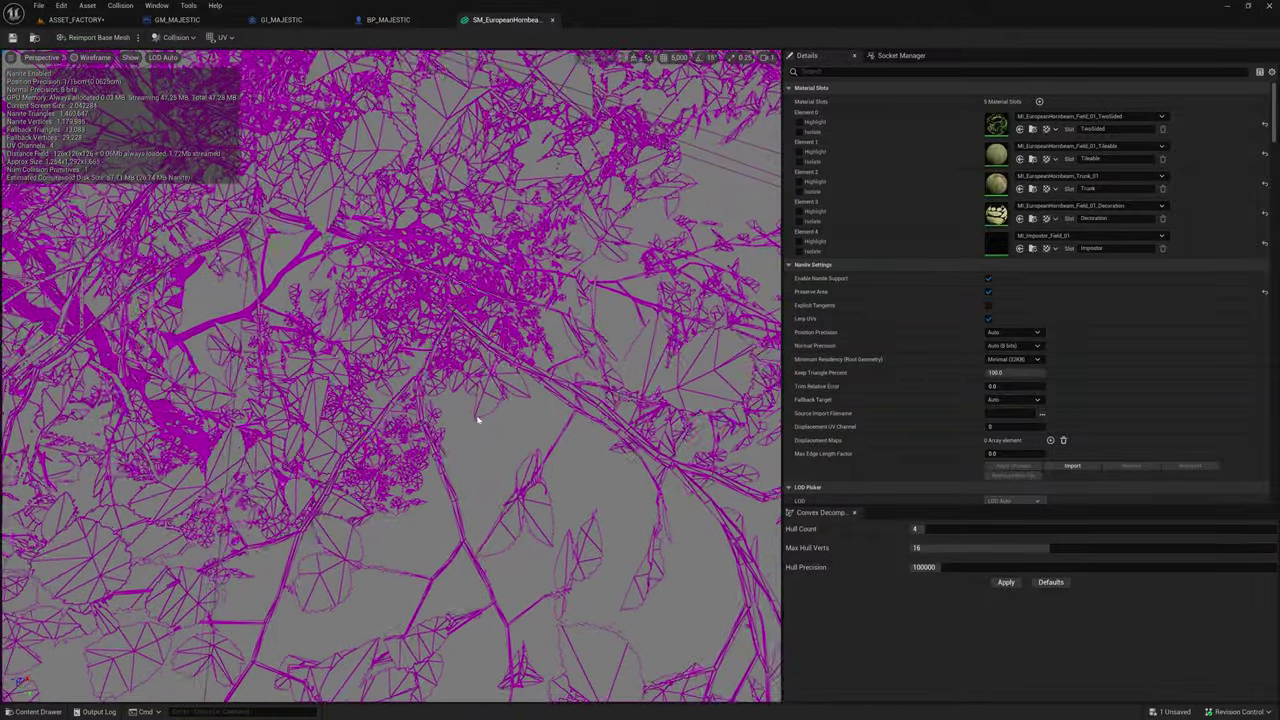
right_drag(391, 376, 391, 376)
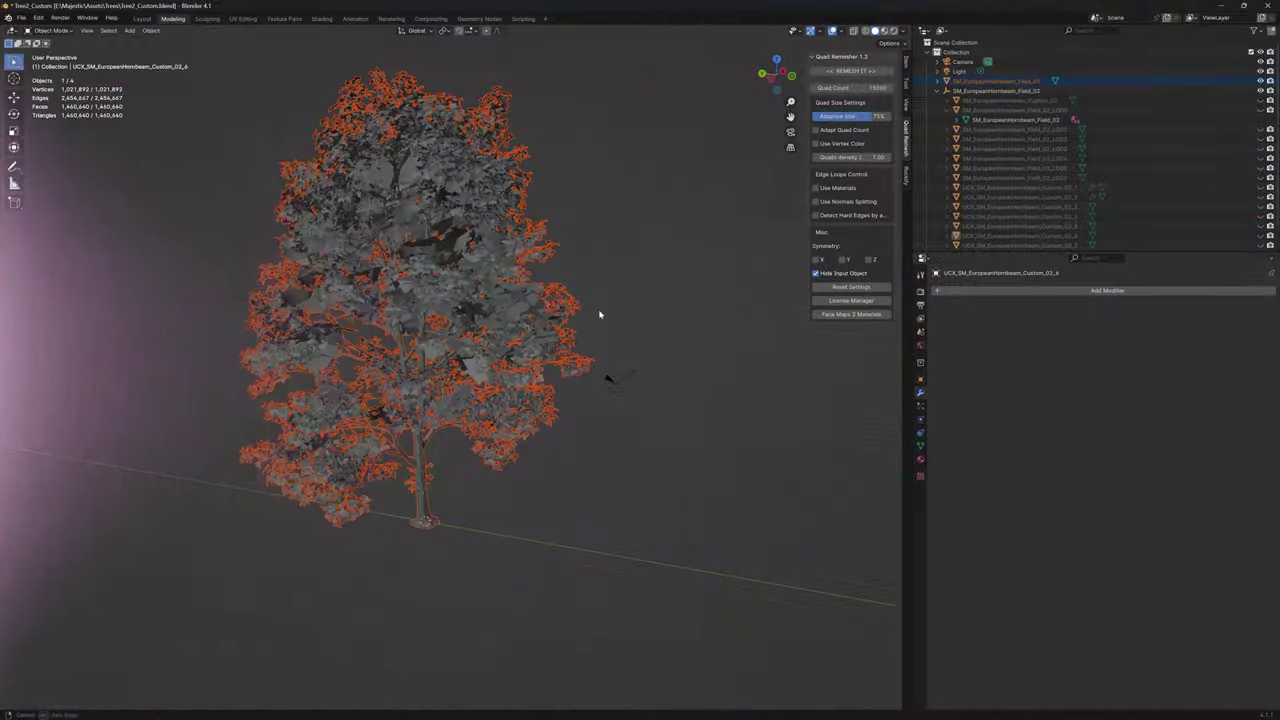
Switch to Blender and hide all SM_EuropeanHornbeam_Field_01 leaf faces that use the MI_EuropeanHornbeam_01 material in Edit Mode.
middle_drag(599, 315, 619, 298)
scroll(425, 290, up, 5)
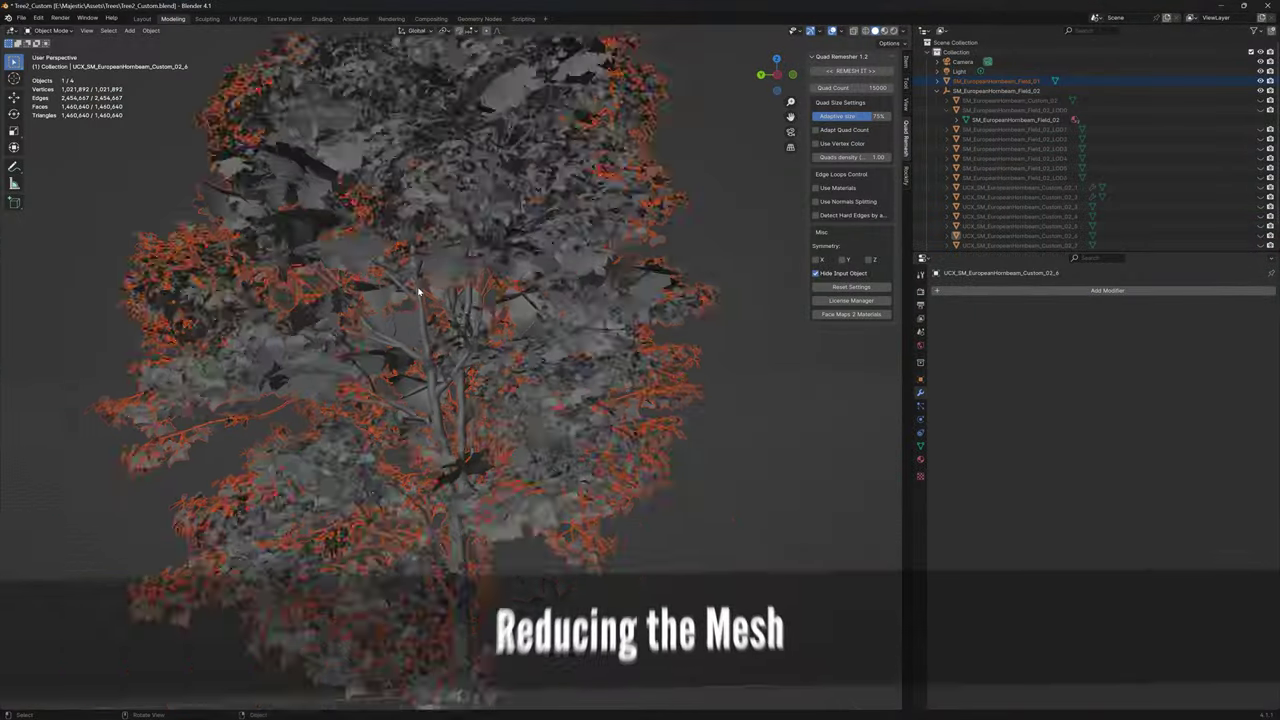
middle_drag(417, 289, 514, 326)
scroll(514, 326, down, 3)
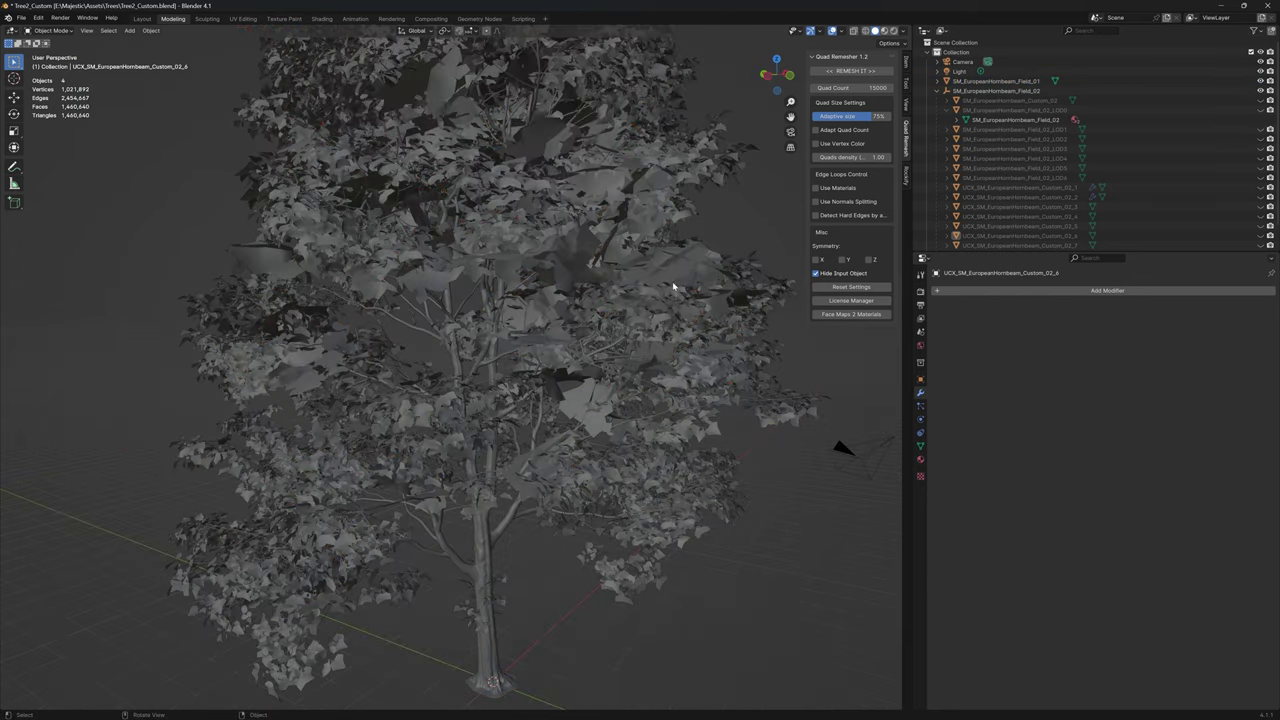
click(614, 283)
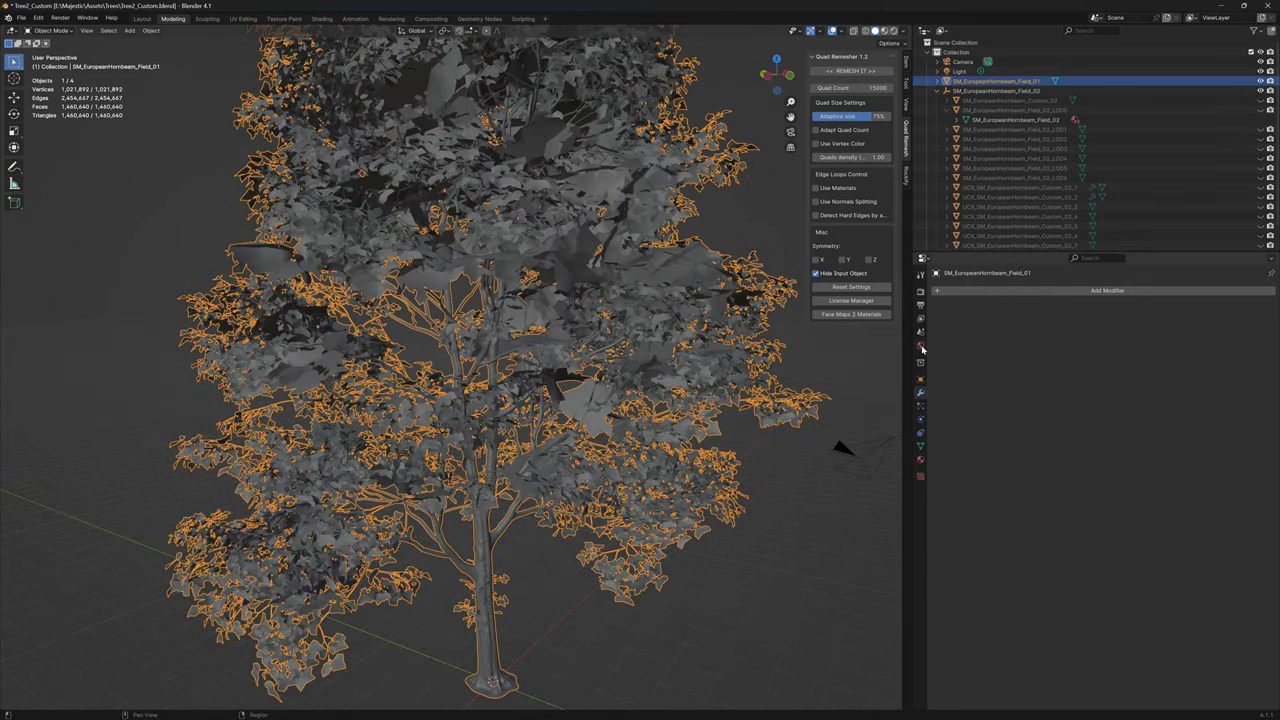
click(920, 460)
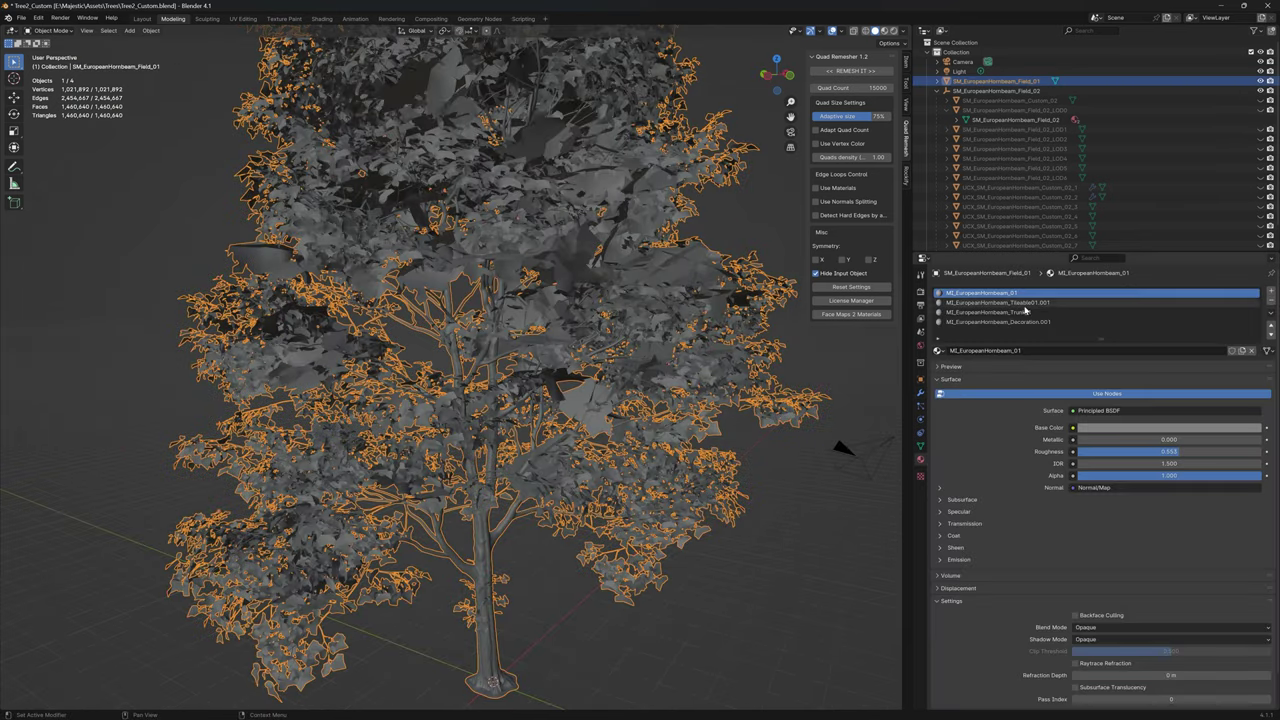
key(Tab)
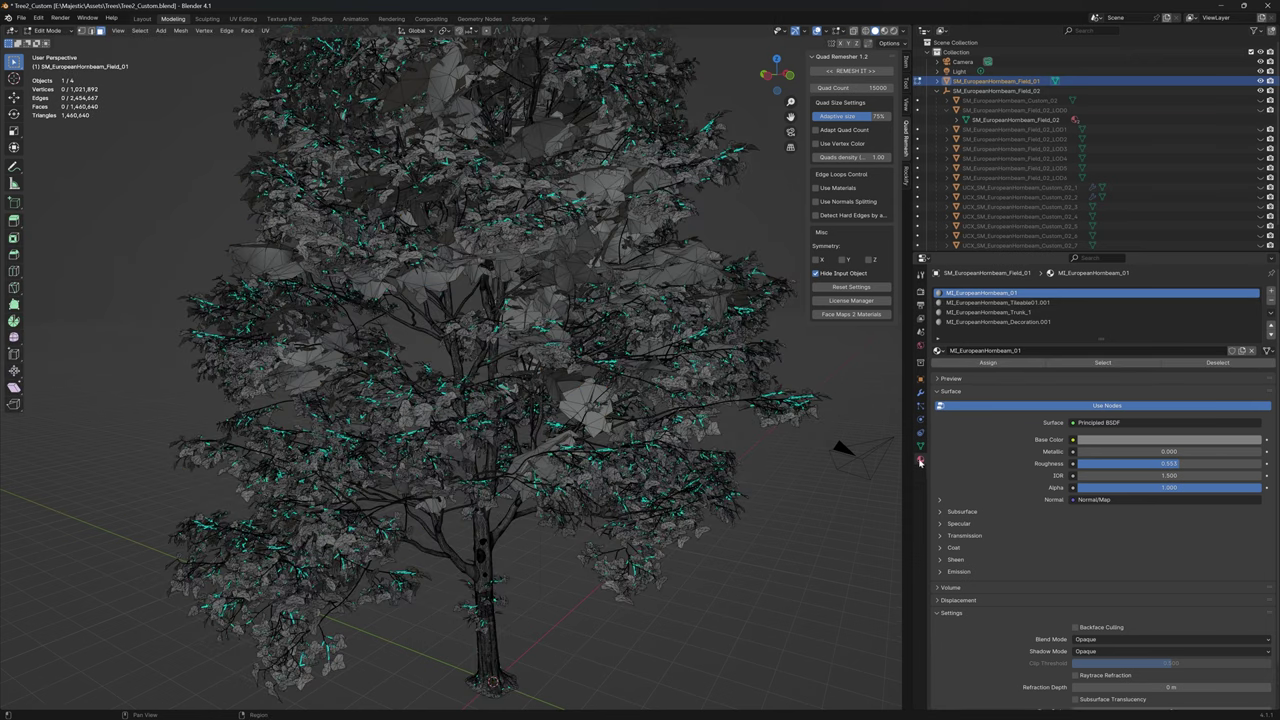
click(1102, 362)
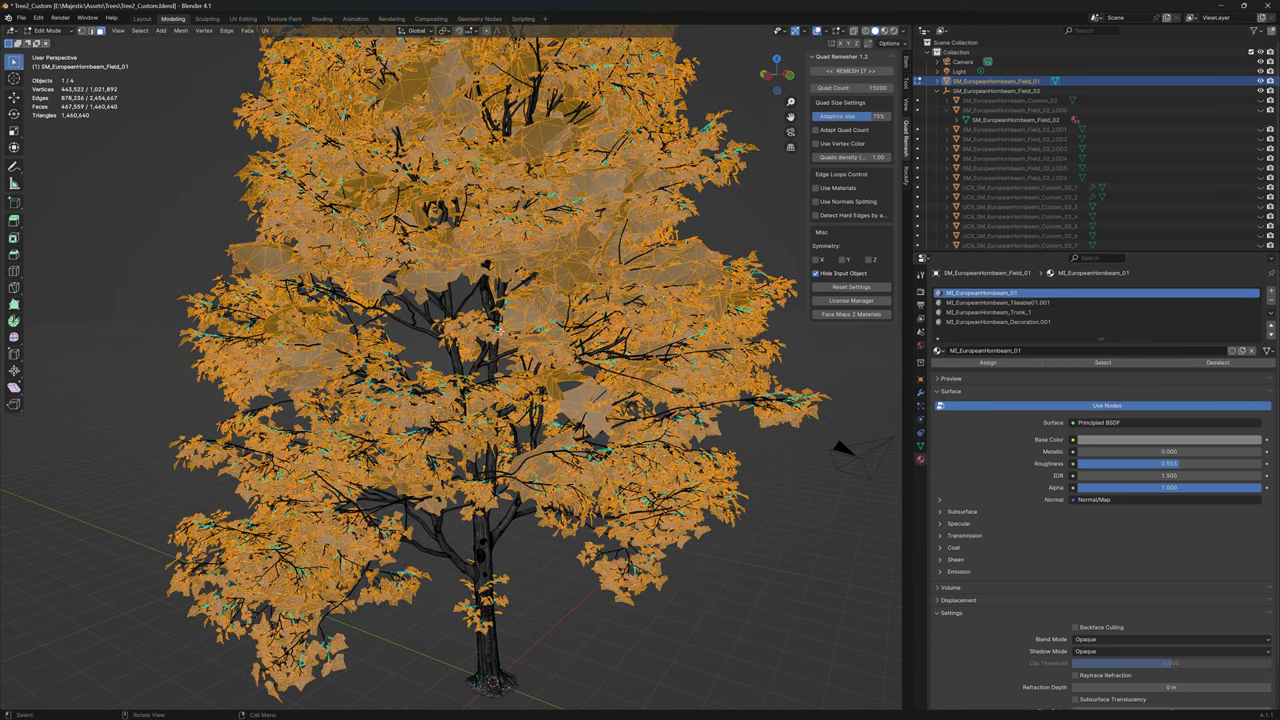
key(h)
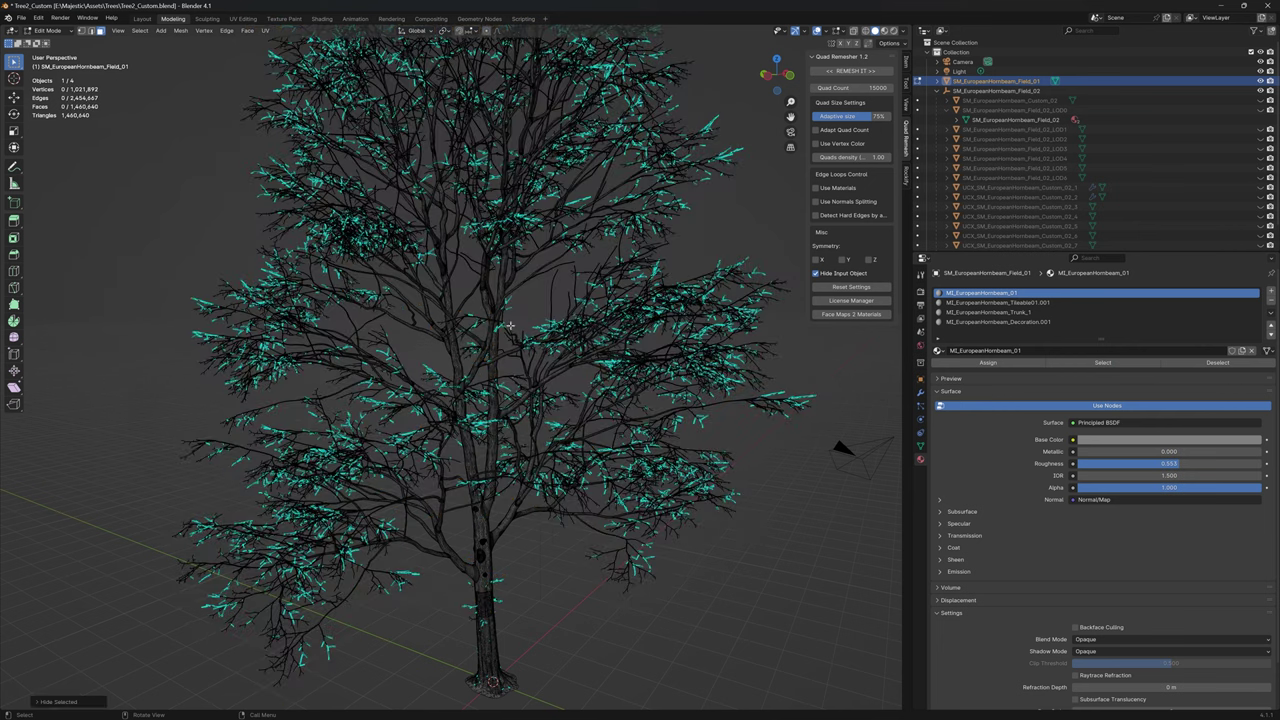
Select all remaining trunk and branch geometry and clear its sharp edges.
mouse_move(565, 325)
middle_down()
mouse_move(560, 370)
mouse_move(590, 322)
middle_up()
key(a)
click(228, 31)
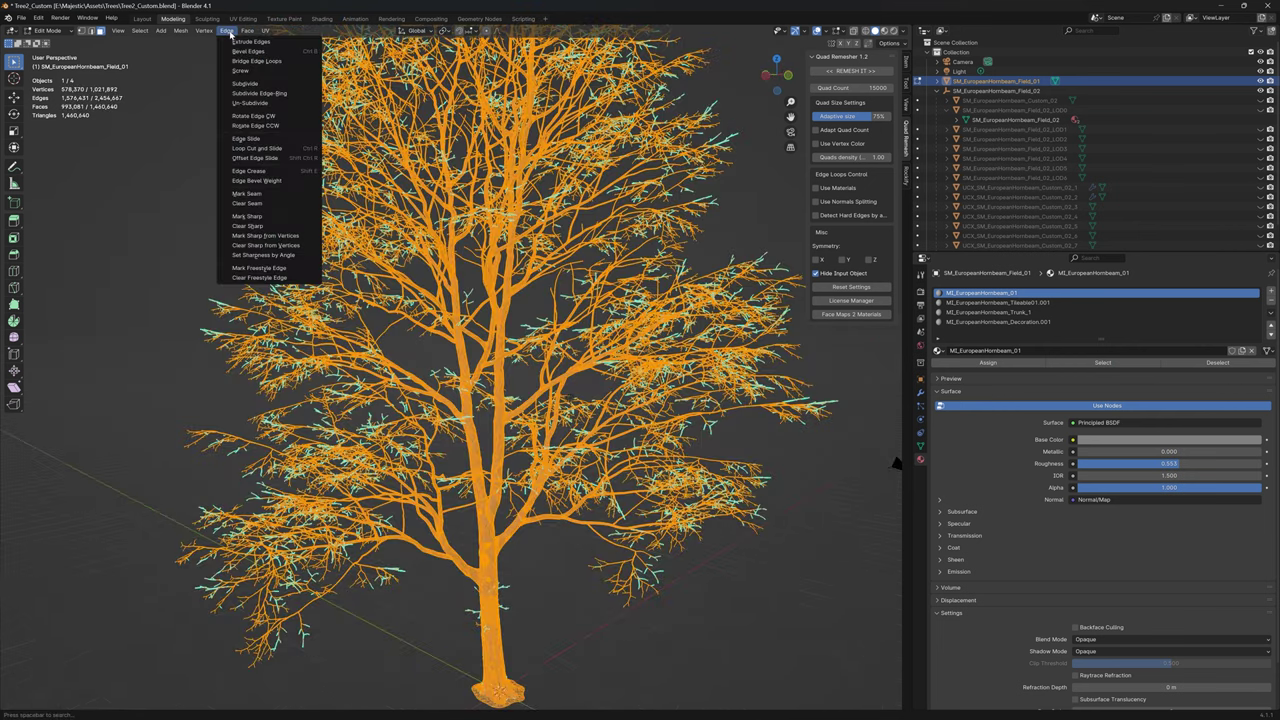
click(265, 229)
middle_drag(430, 226, 492, 300)
scroll(494, 261, up, 4)
scroll(489, 255, down, 5)
scroll(475, 282, up, 4)
scroll(506, 284, down, 6)
Convert the trunk and branch triangles to quads with Tris to Quads, check the topology and clear the selection.
click(587, 280)
middle_drag(587, 280, 473, 242)
scroll(480, 268, up, 6)
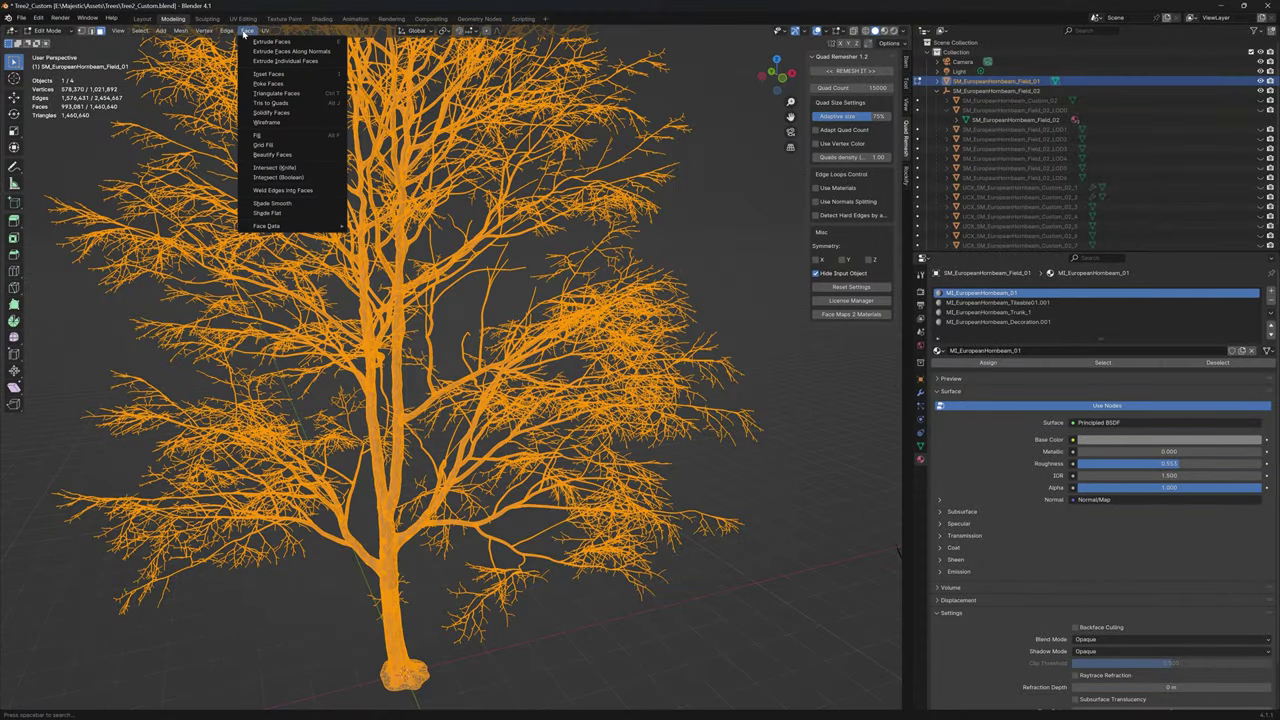
click(262, 105)
scroll(428, 351, up, 4)
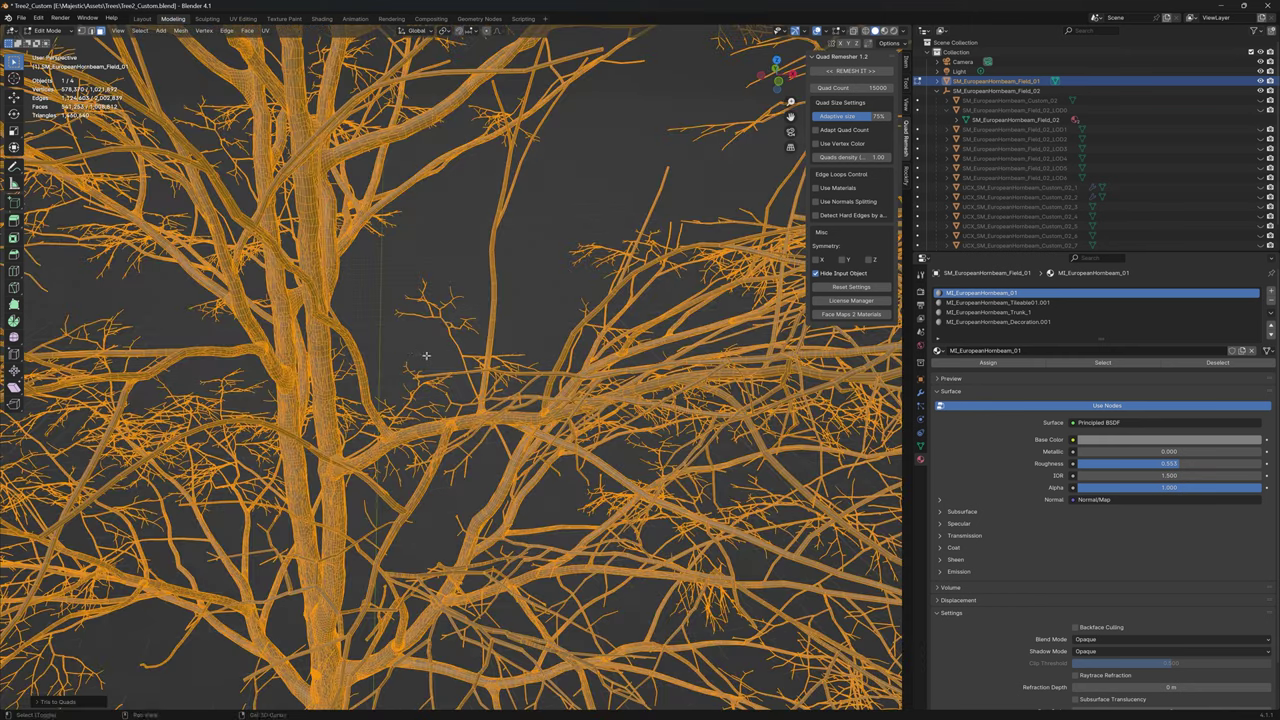
middle_drag(428, 351, 519, 291)
scroll(519, 291, down, 4)
click(806, 371)
Select all faces that use the MI_EuropeanHornbeam_Decoration.001 material and delete them.
scroll(650, 332, up, 3)
click(1034, 323)
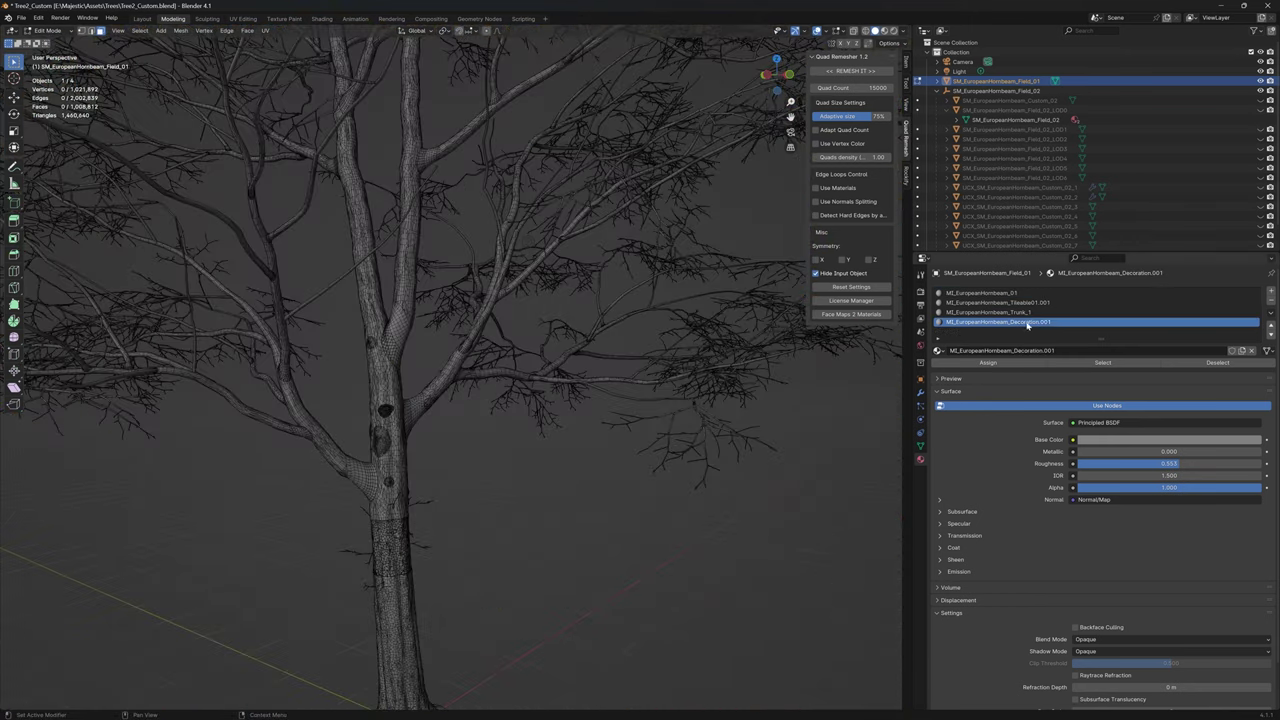
click(1102, 362)
key(KP_Decimal)
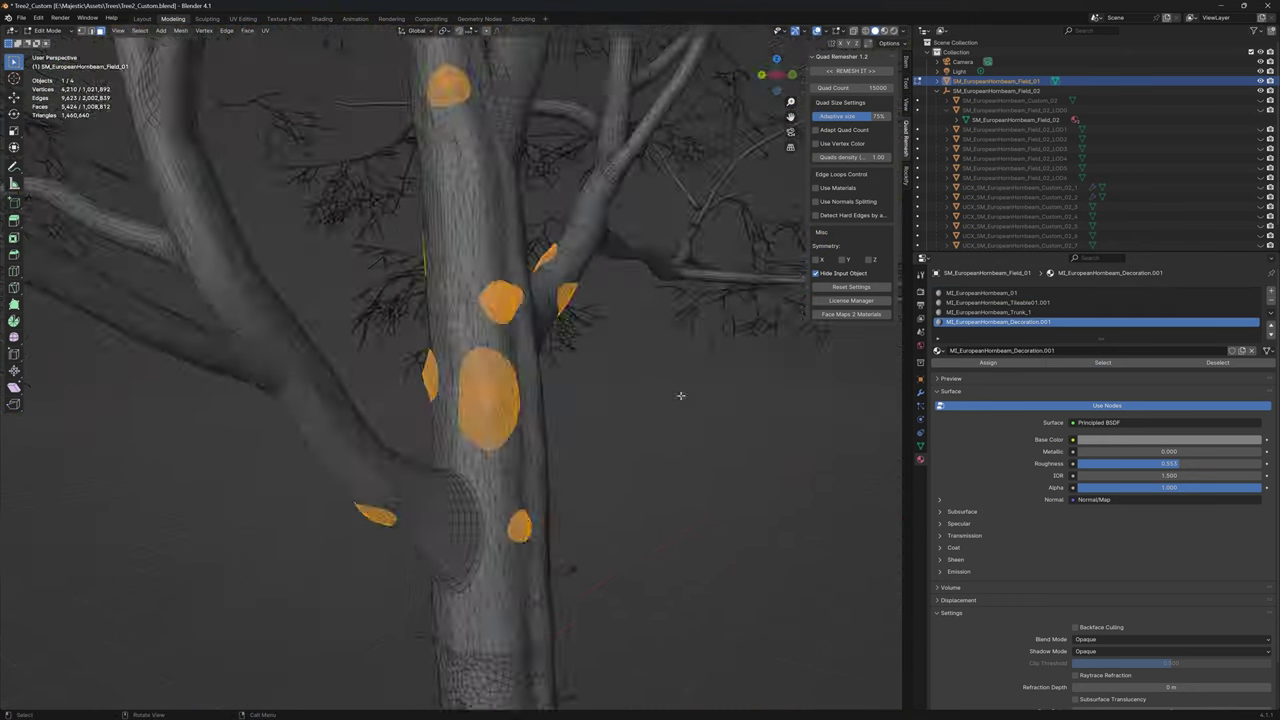
key(x)
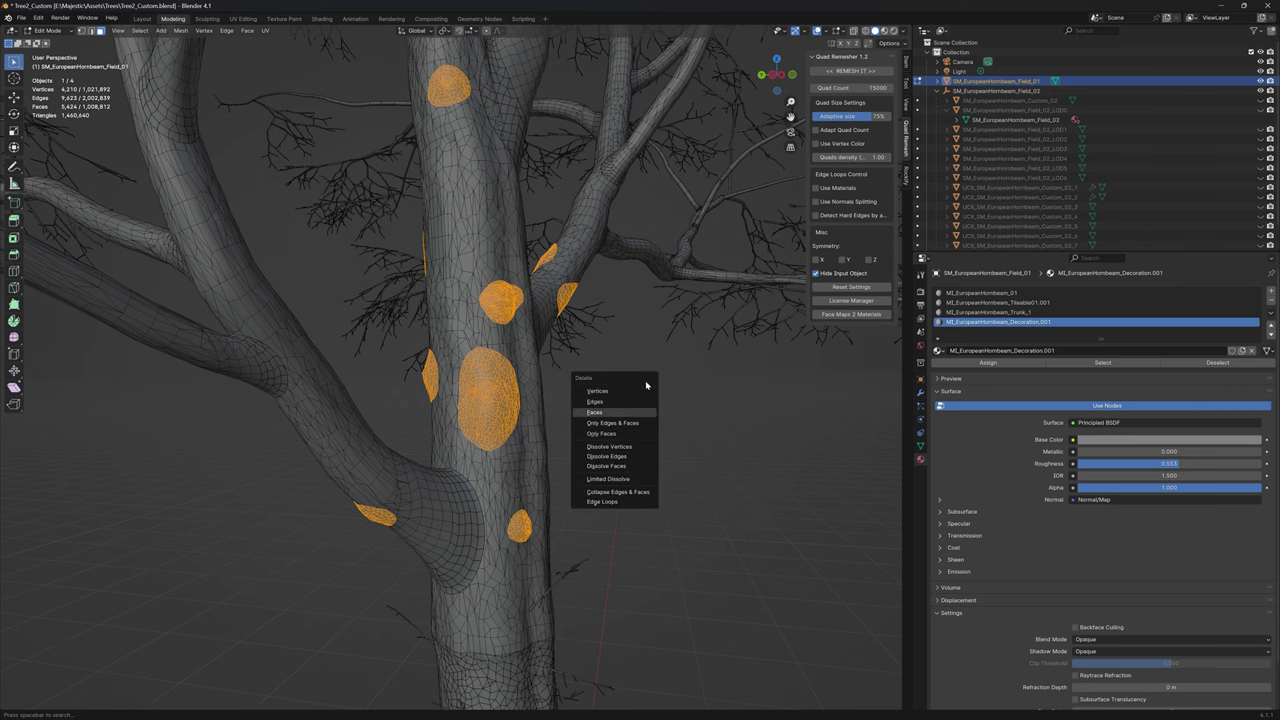
click(600, 412)
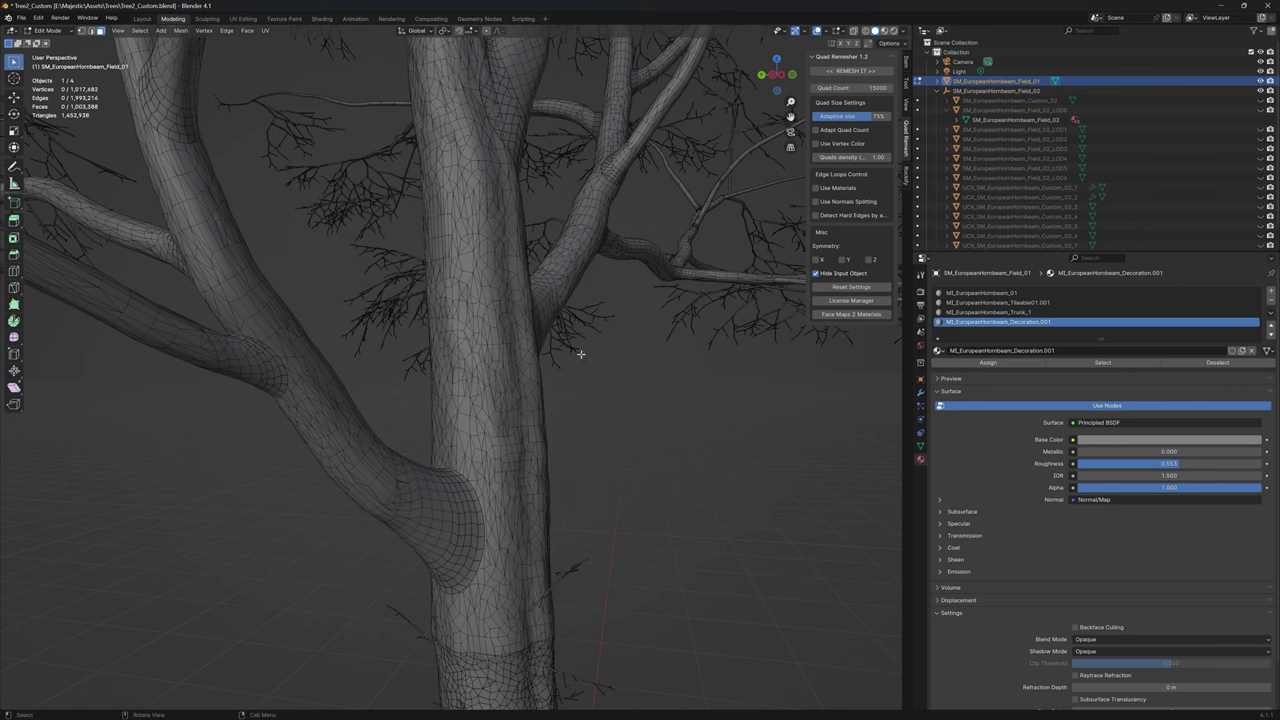
Select the trunk and the thick main branches all around the tree as linked geometry and hide them.
scroll(584, 355, down, 10)
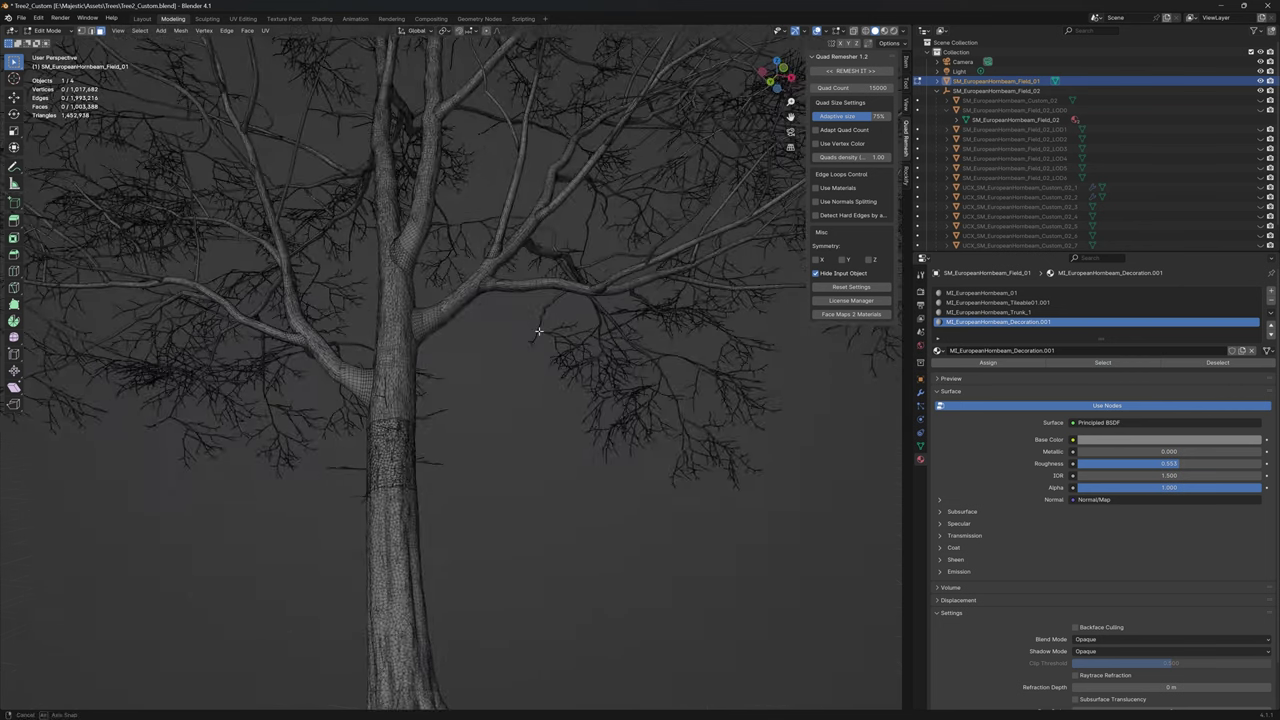
shift+middle_drag(534, 458, 632, 440)
scroll(594, 394, down, 2)
key(l)
key(l)
key(l)
key(l)
middle_drag(485, 448, 482, 389)
scroll(522, 398, down, 1)
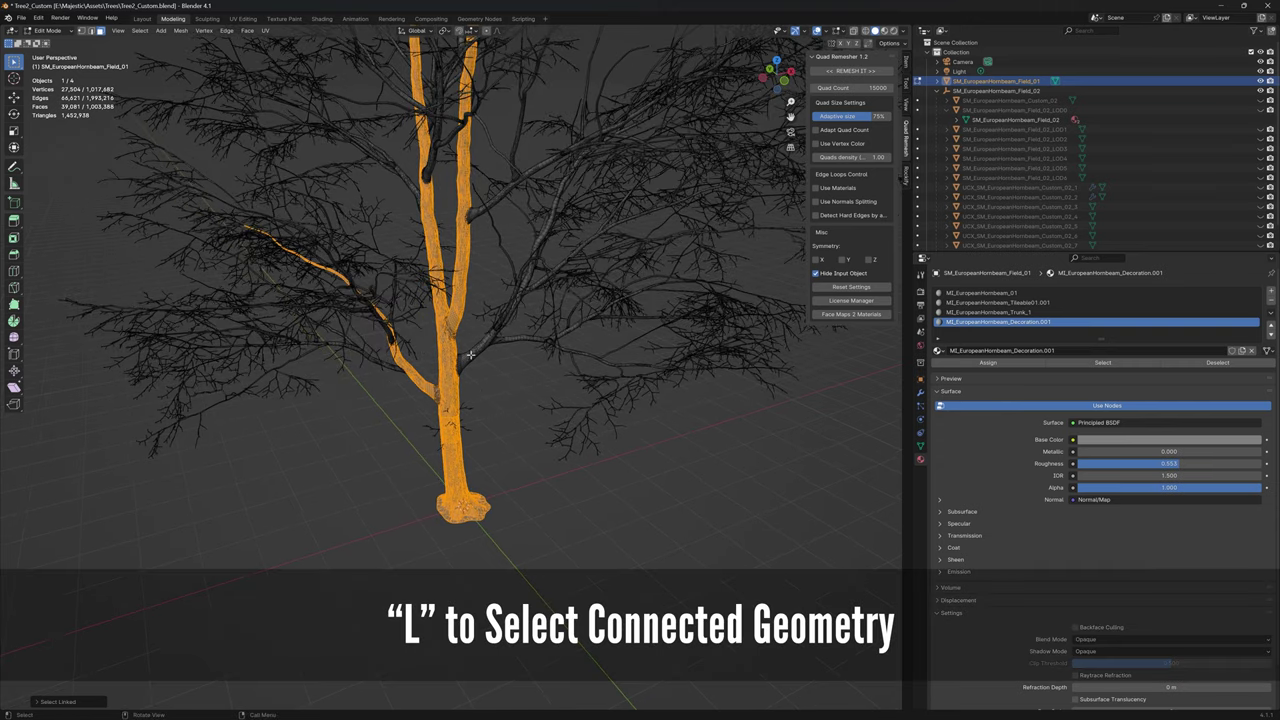
key(l)
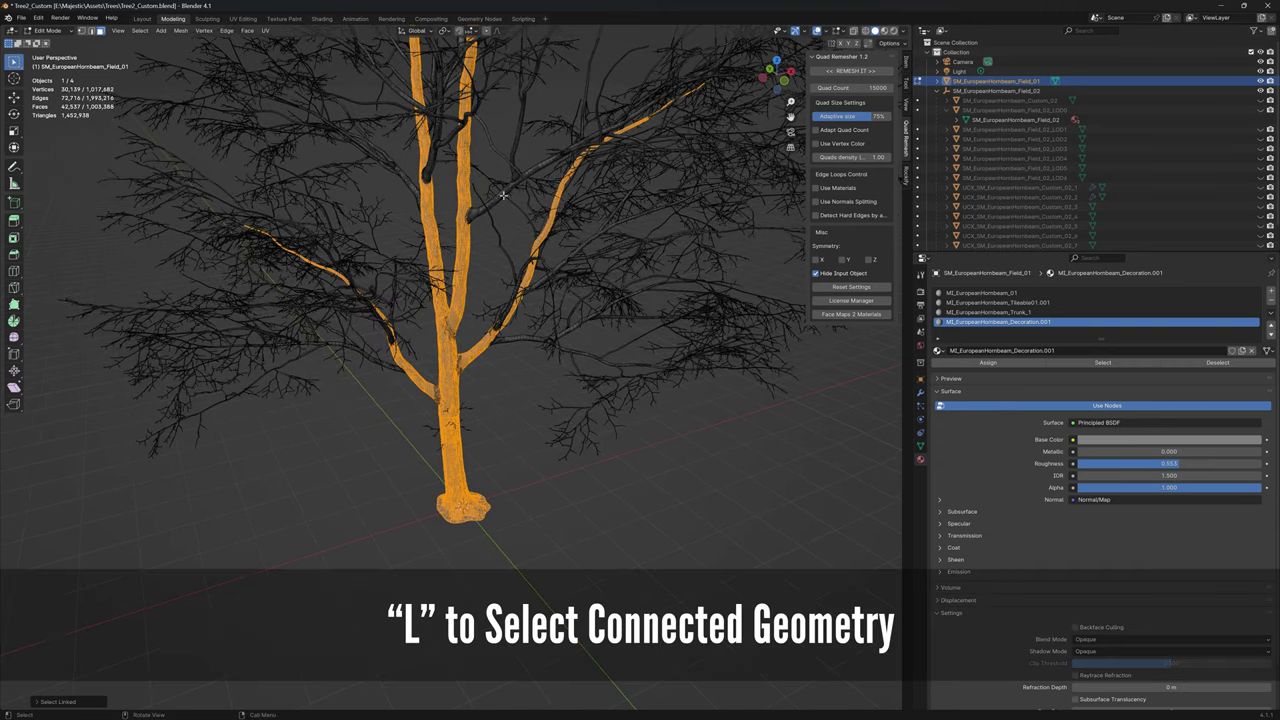
key(l)
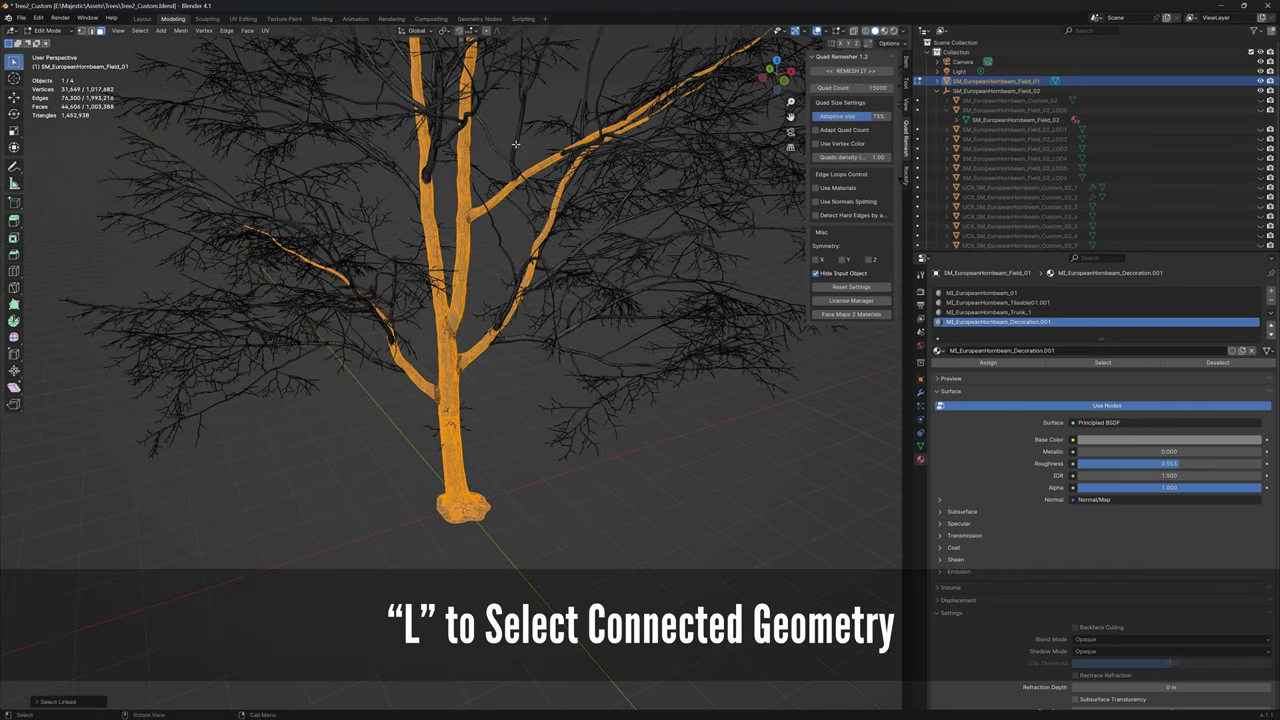
key(l)
key(l)
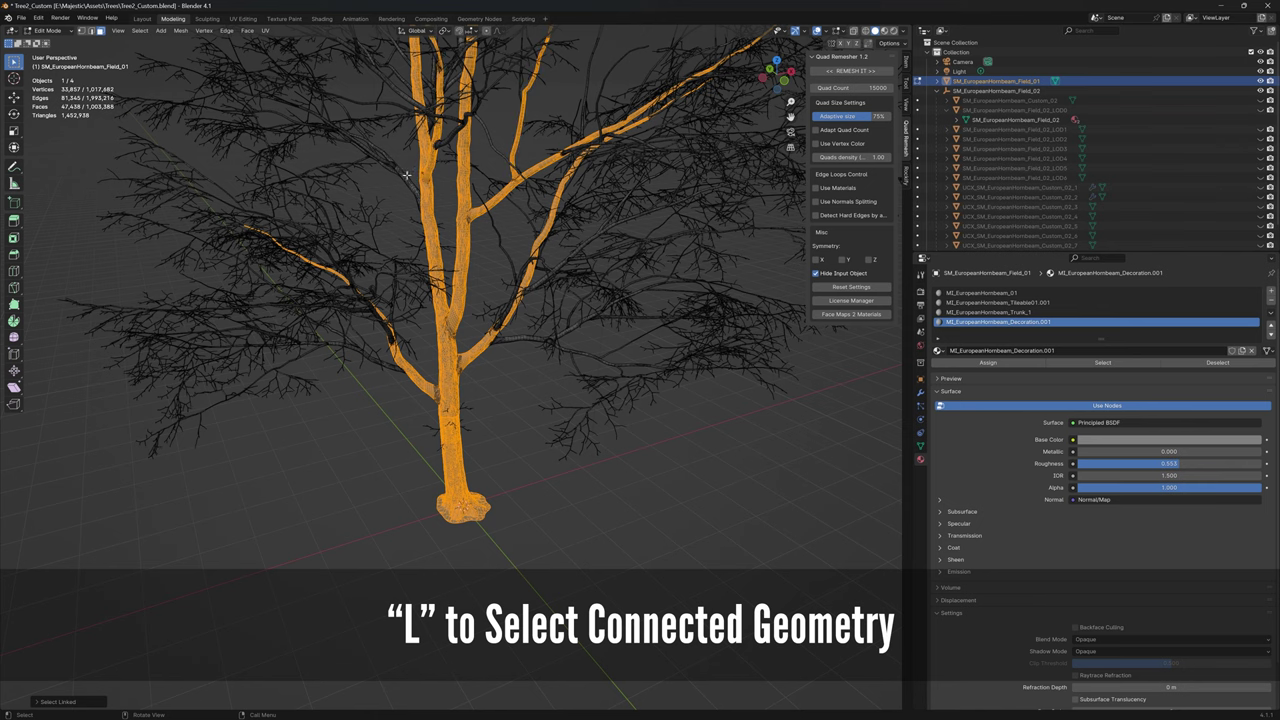
key(l)
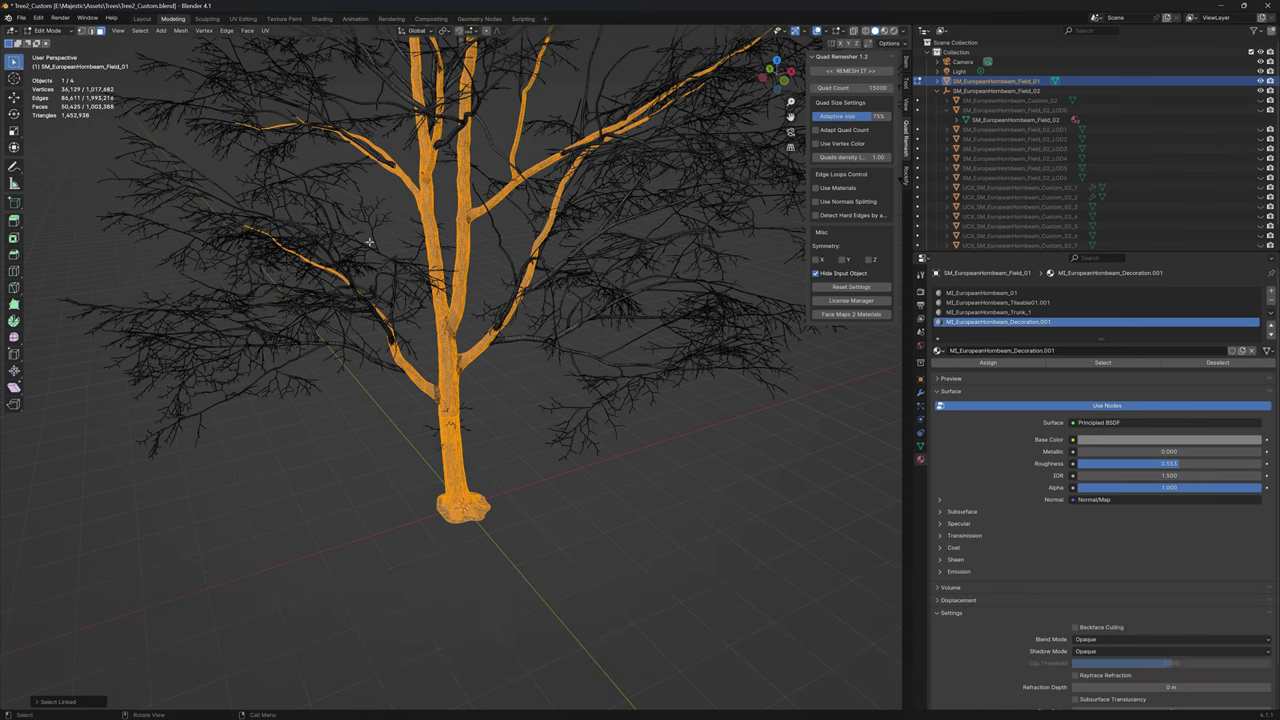
middle_drag(363, 248, 391, 267)
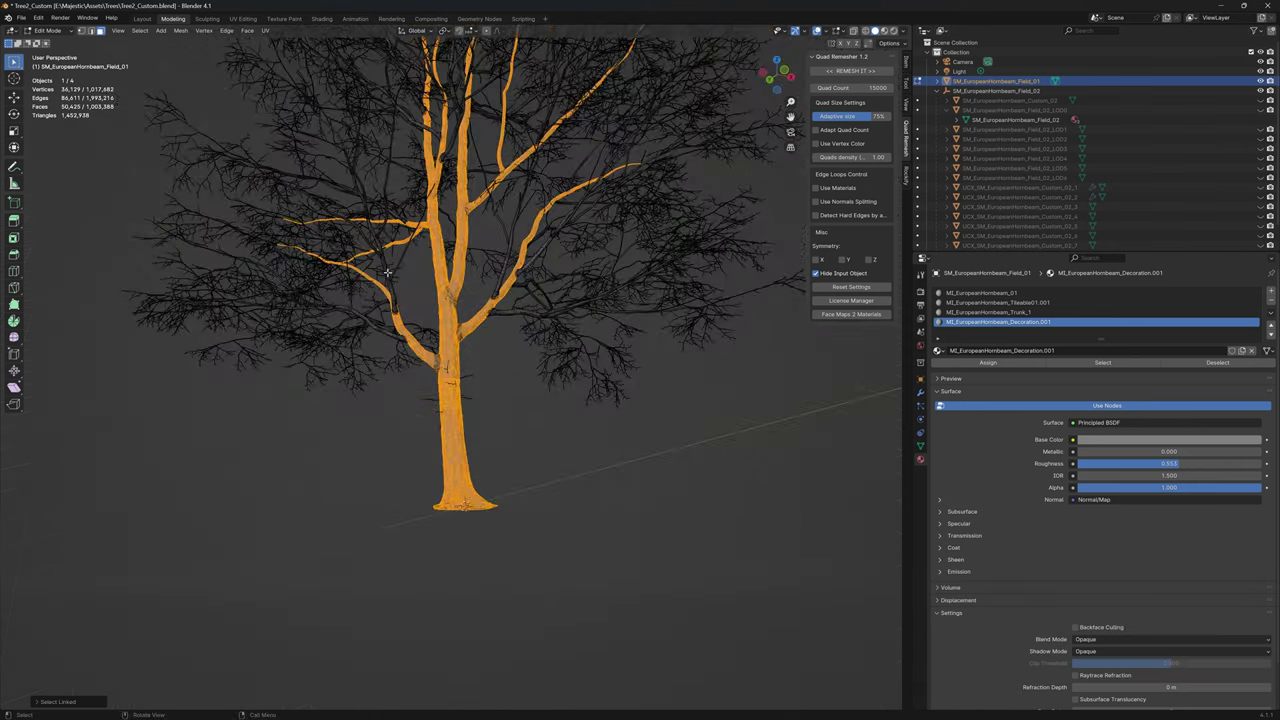
key(l)
key(l)
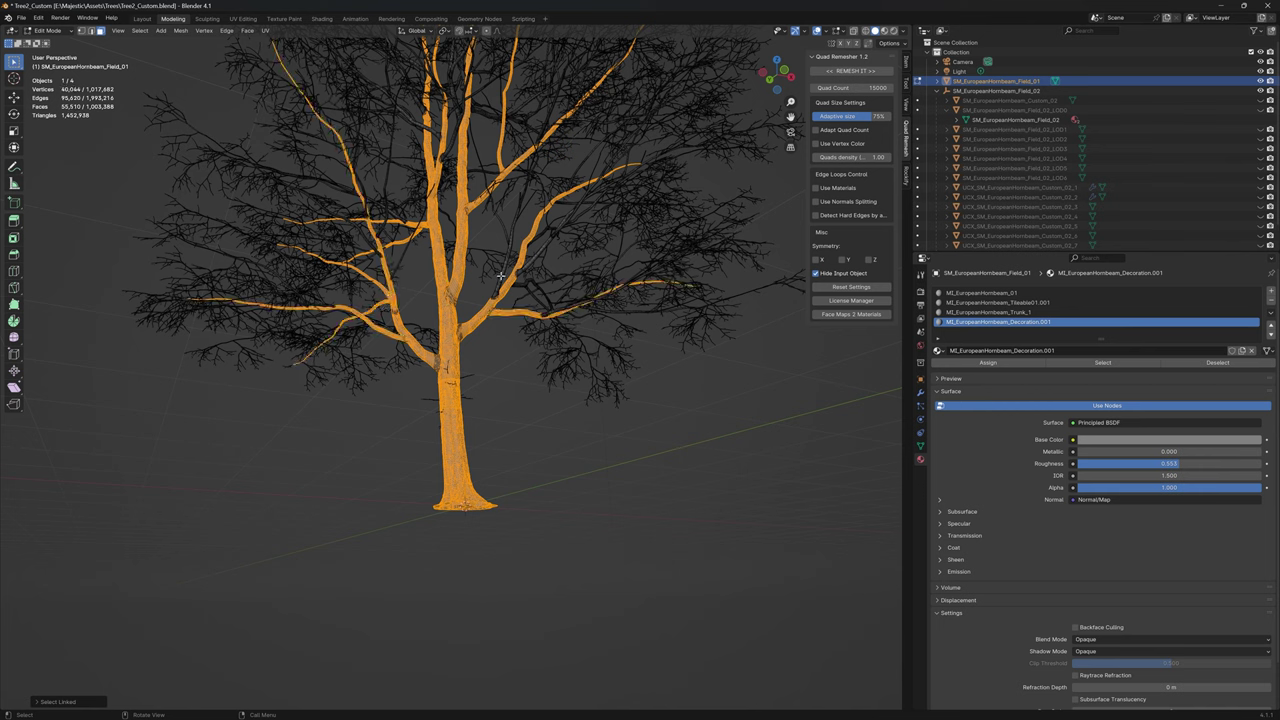
key(l)
middle_drag(500, 292, 410, 270)
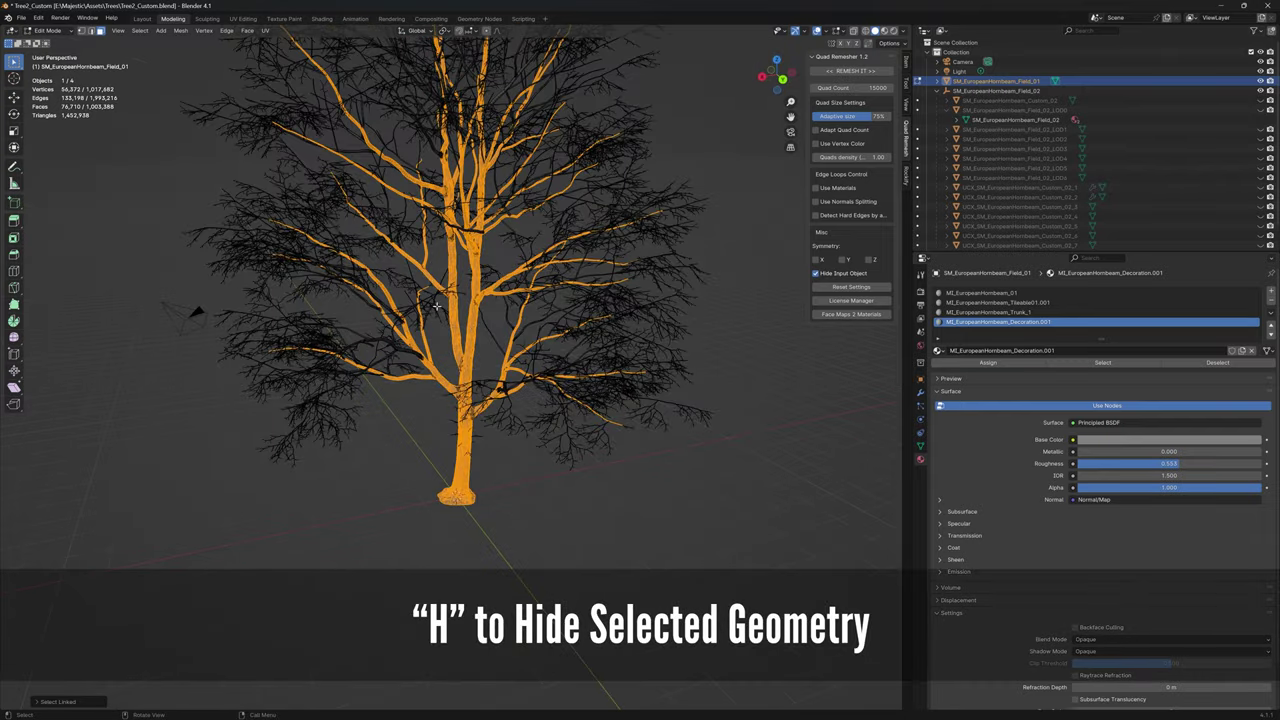
key(h)
Select all the thin branches and twigs still visible and delete their faces.
scroll(481, 315, up, 10)
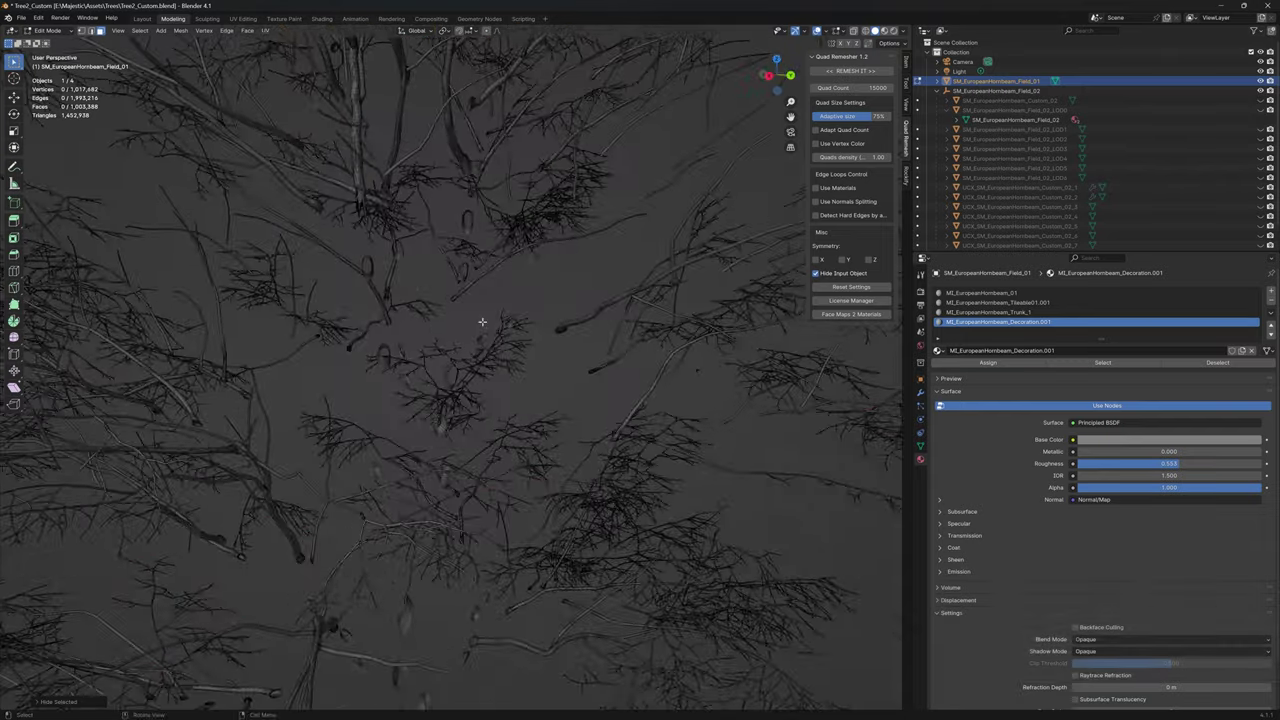
scroll(481, 315, down, 10)
key(a)
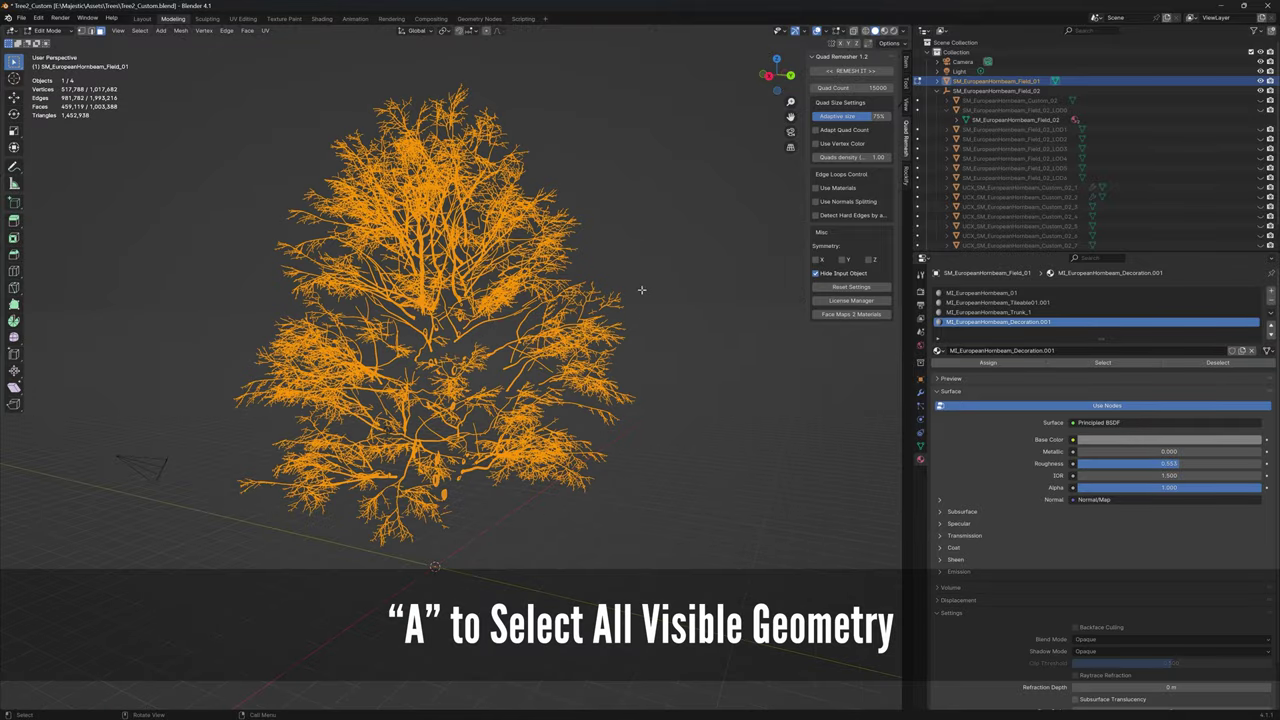
key(x)
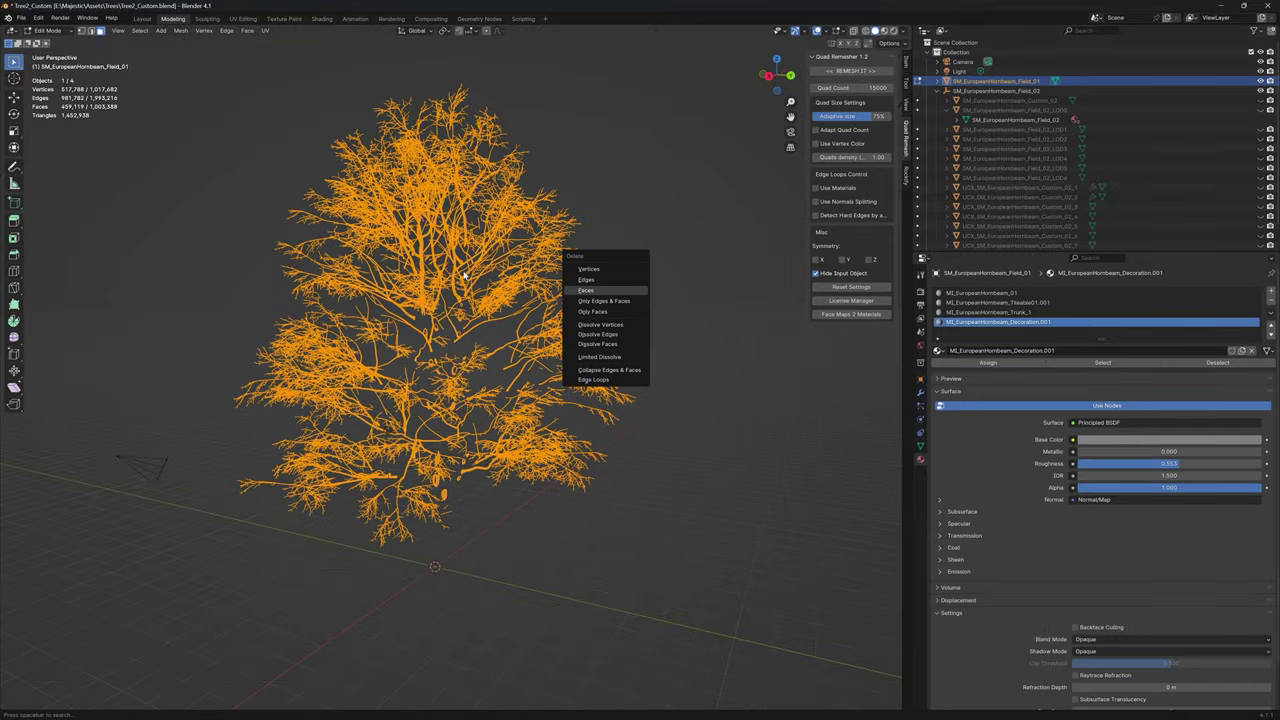
key(Return)
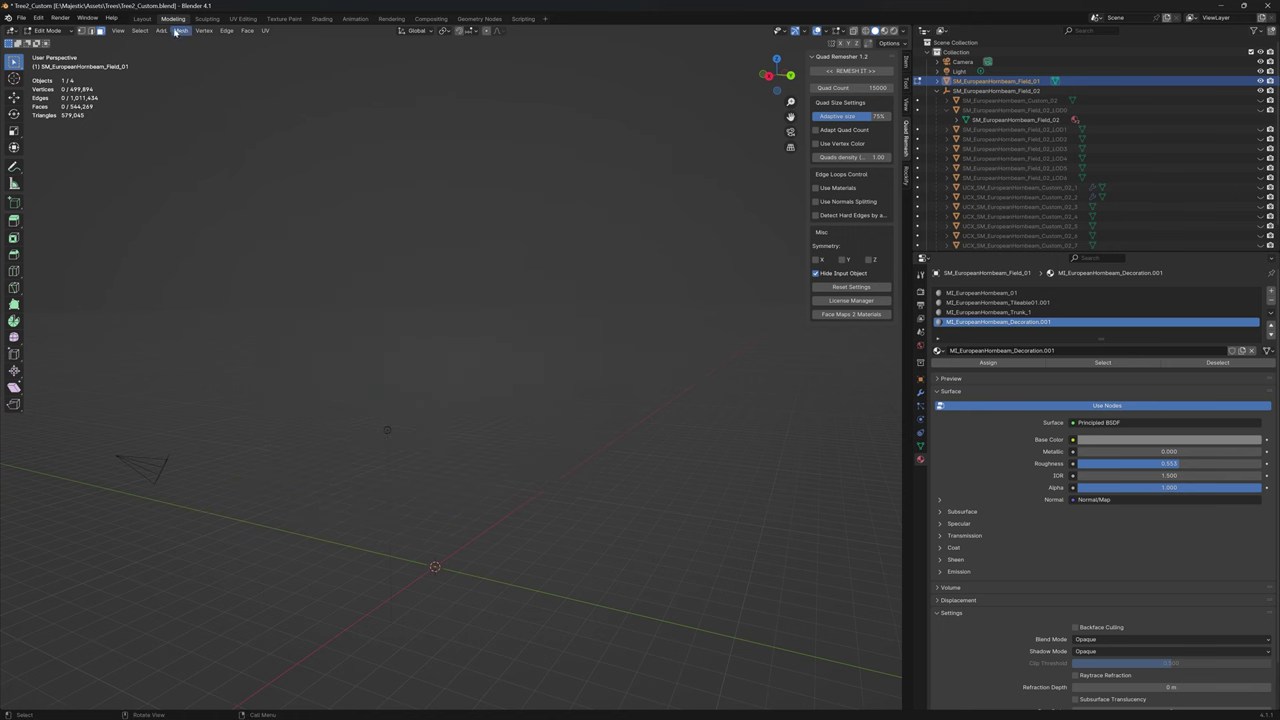
Reveal all hidden trunk, branch and leaf geometry and clear the selection.
click(180, 30)
mouse_move(226, 247)
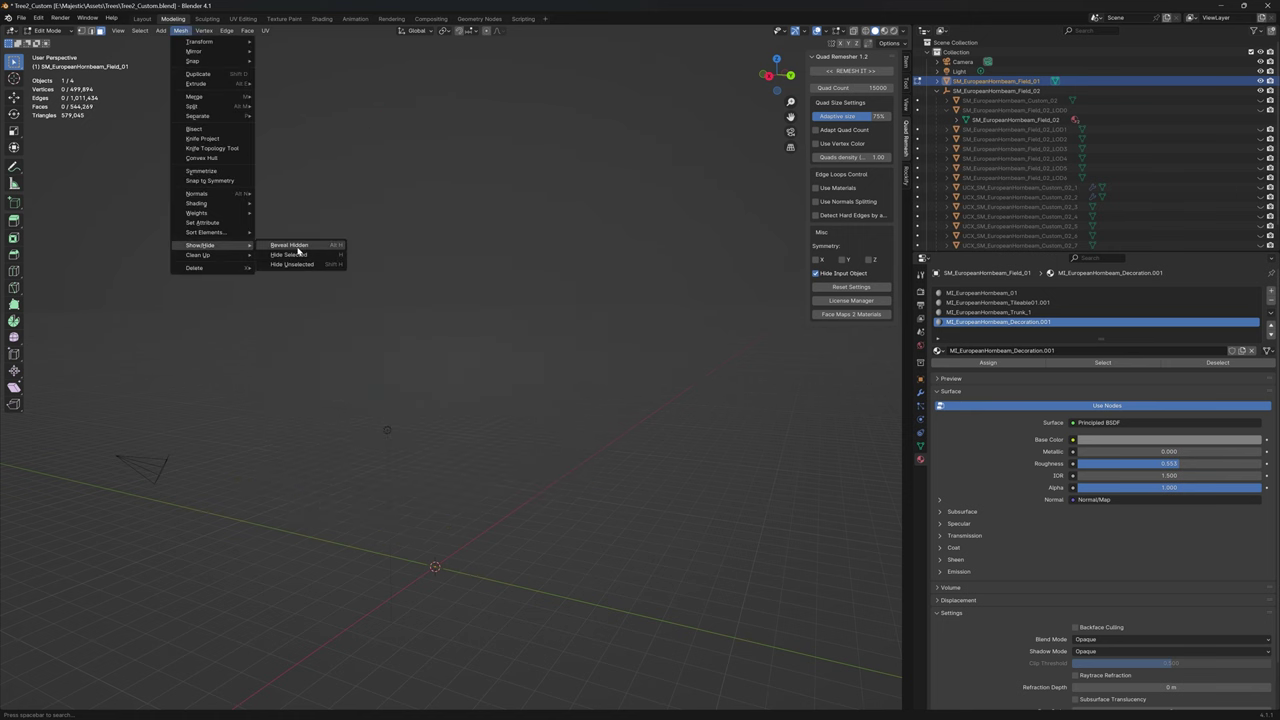
click(289, 245)
mouse_move(689, 295)
middle_down()
mouse_move(597, 306)
mouse_move(567, 280)
middle_up()
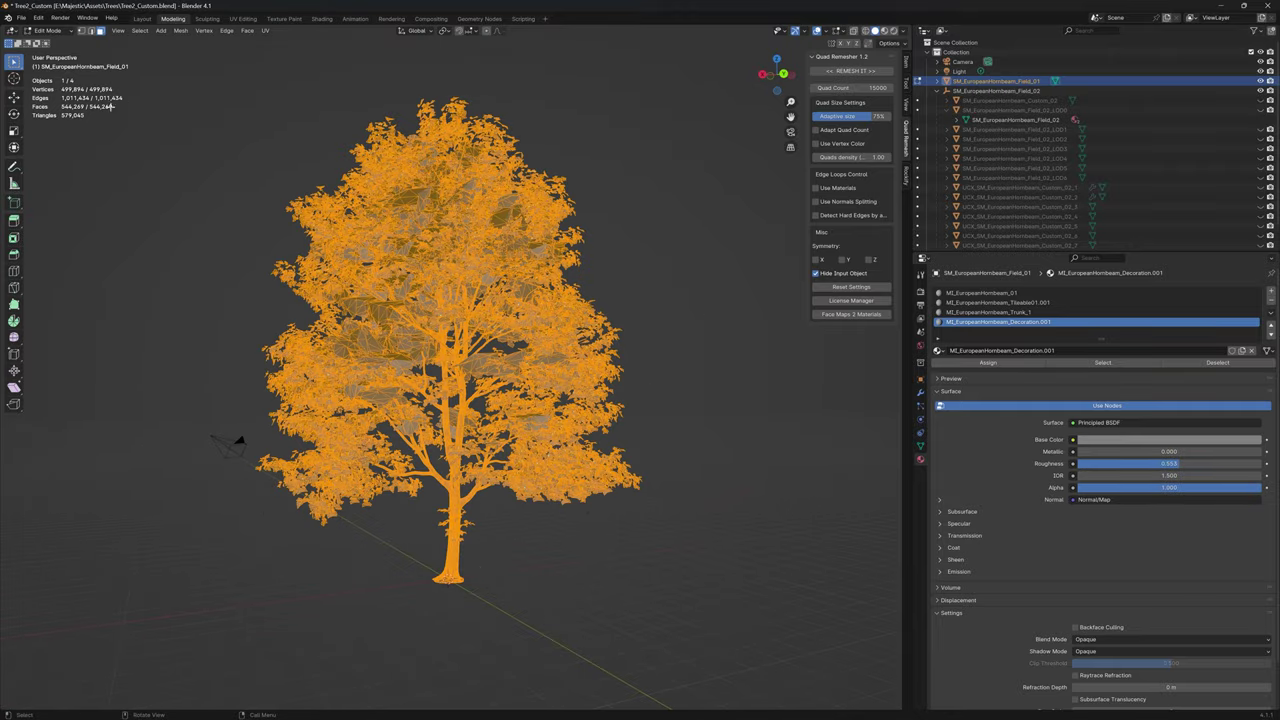
key(alt+a)
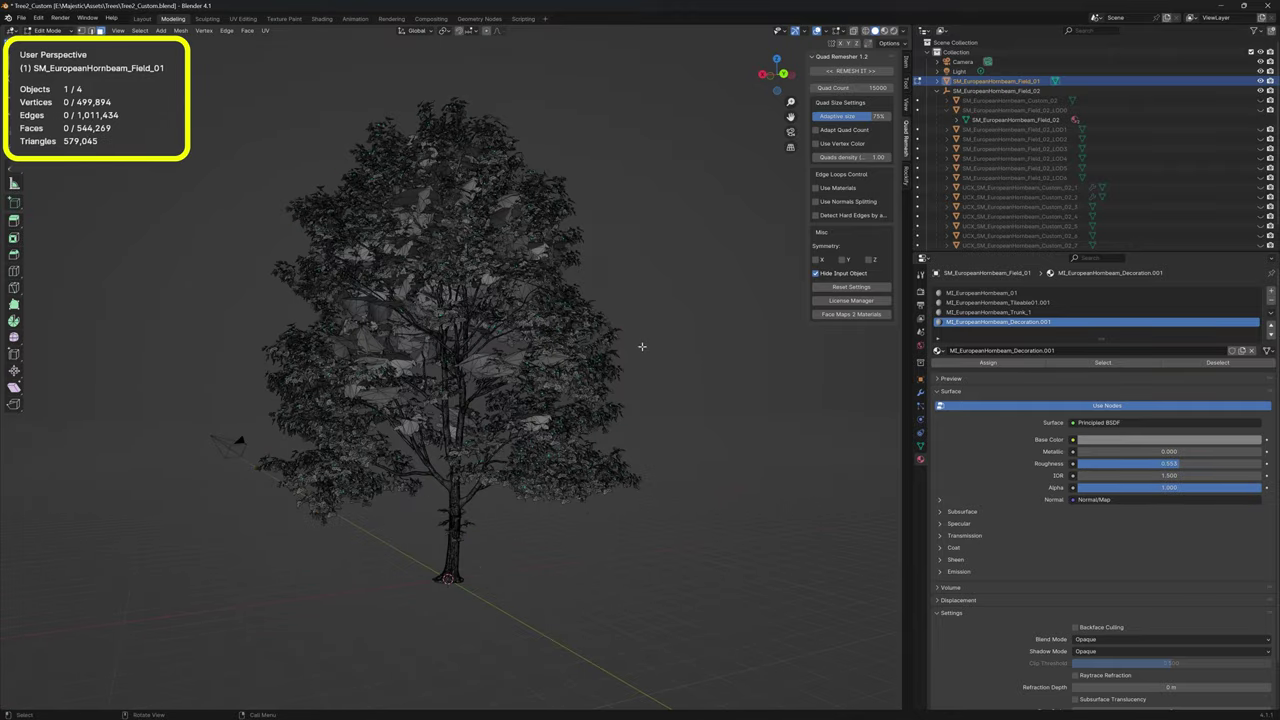
Select the whole tree's geometry, clear its sharp edges with Clear Sharp and deselect everything.
scroll(643, 360, up, 8)
key(a)
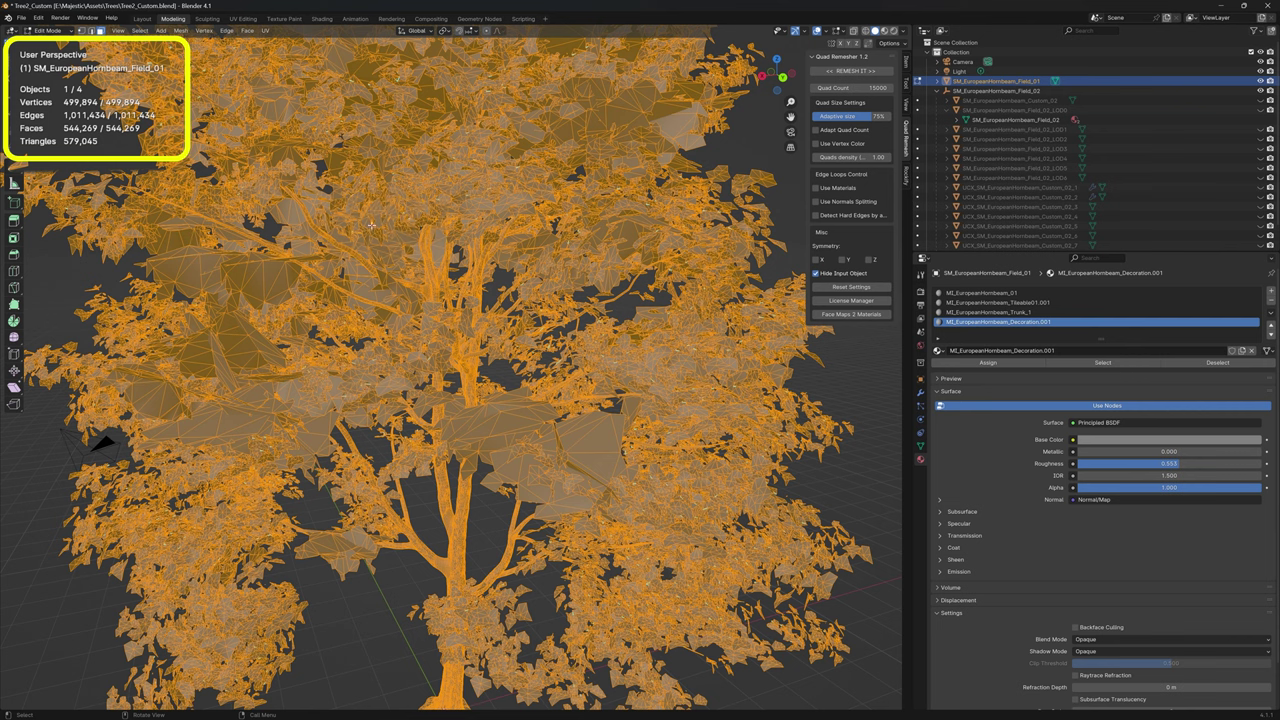
scroll(355, 226, down, 8)
key(alt+a)
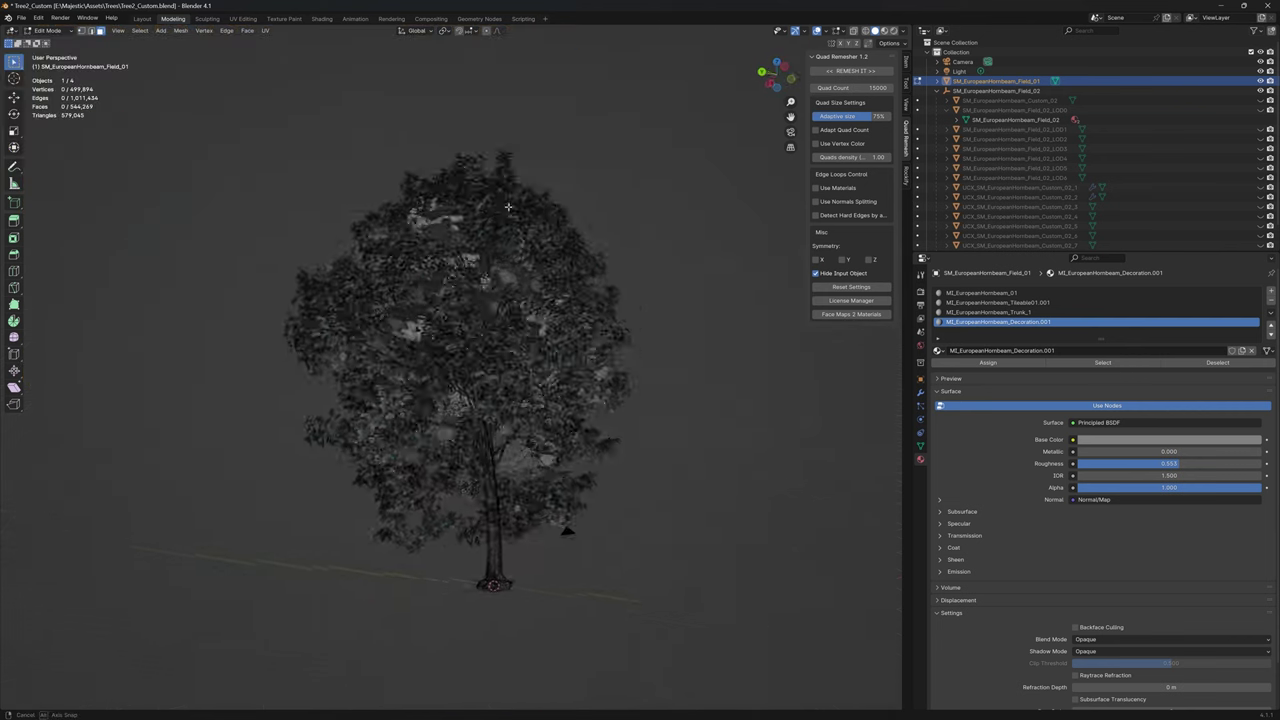
middle_drag(503, 208, 483, 326)
scroll(483, 326, up, 4)
key(a)
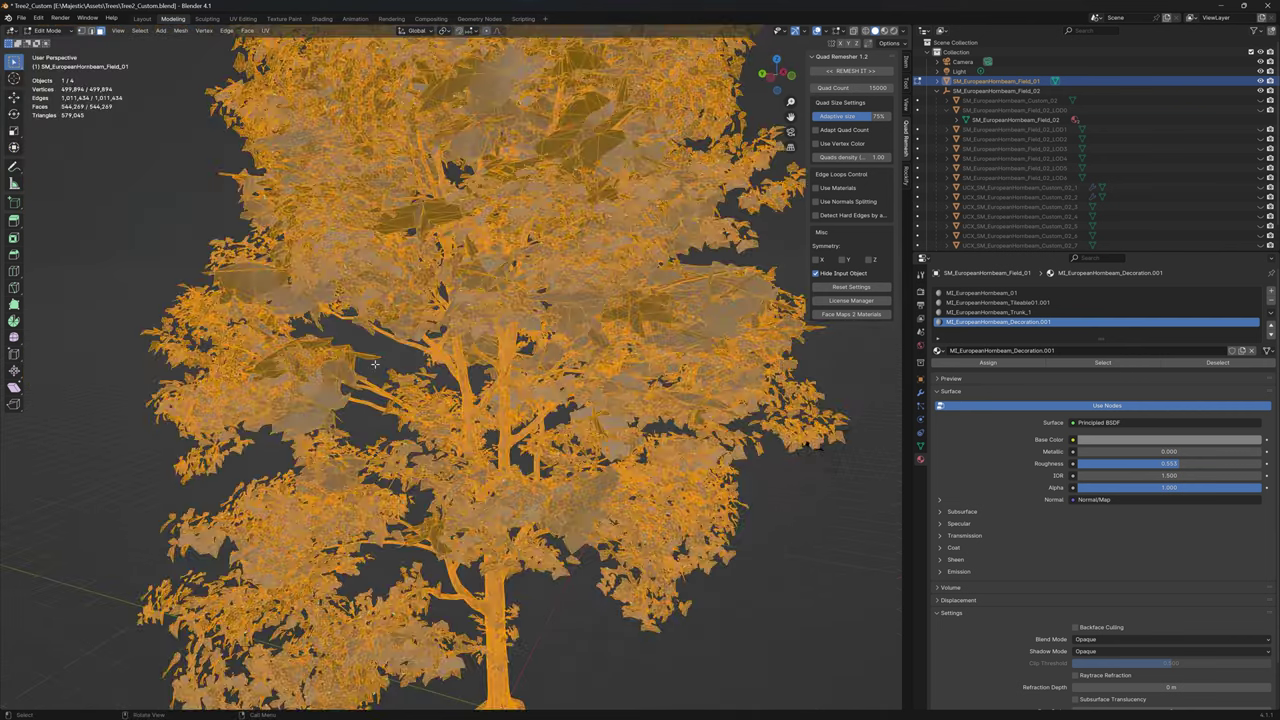
click(229, 31)
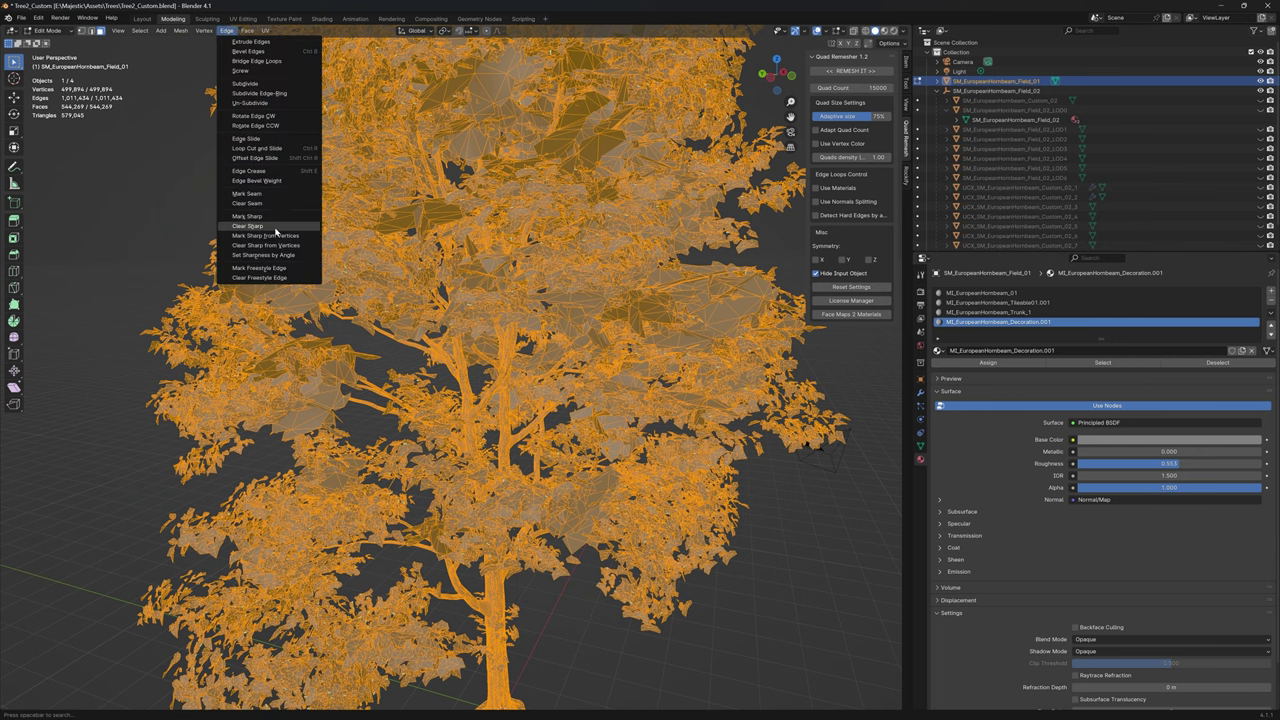
click(318, 226)
scroll(674, 297, down, 3)
key(alt+a)
middle_drag(628, 378, 702, 374)
key(a)
click(21, 18)
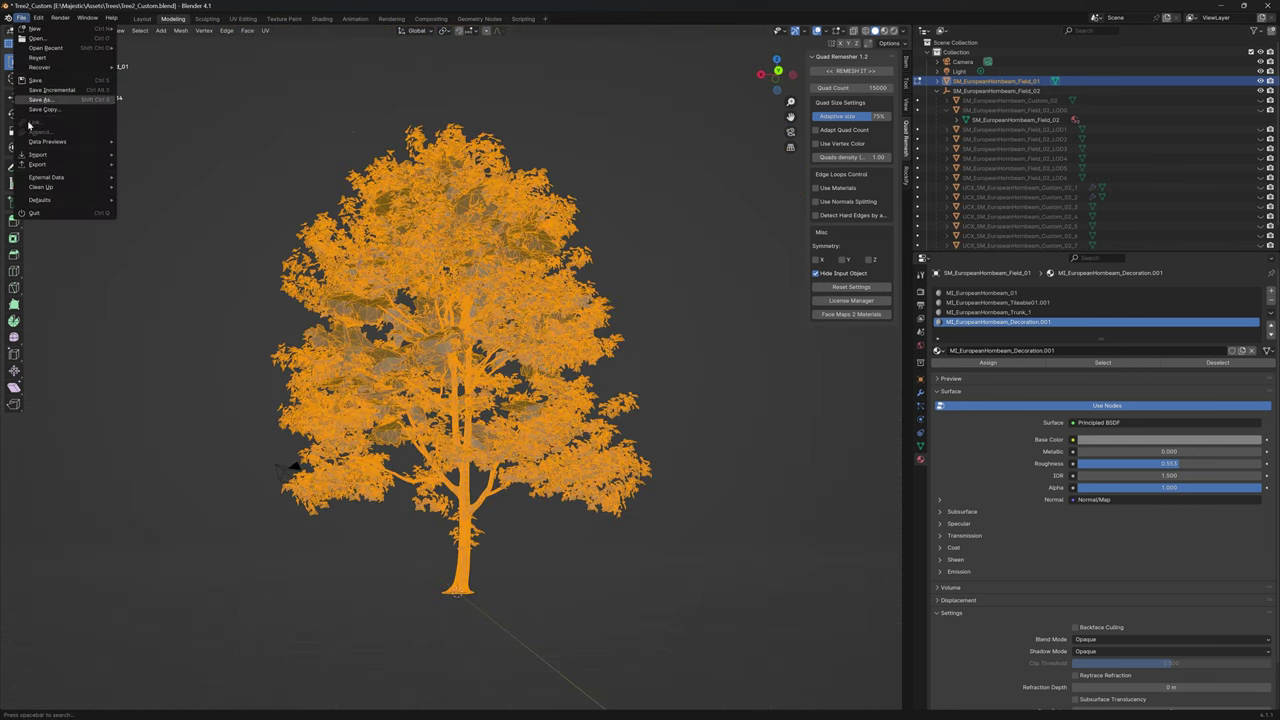
mouse_move(56, 166)
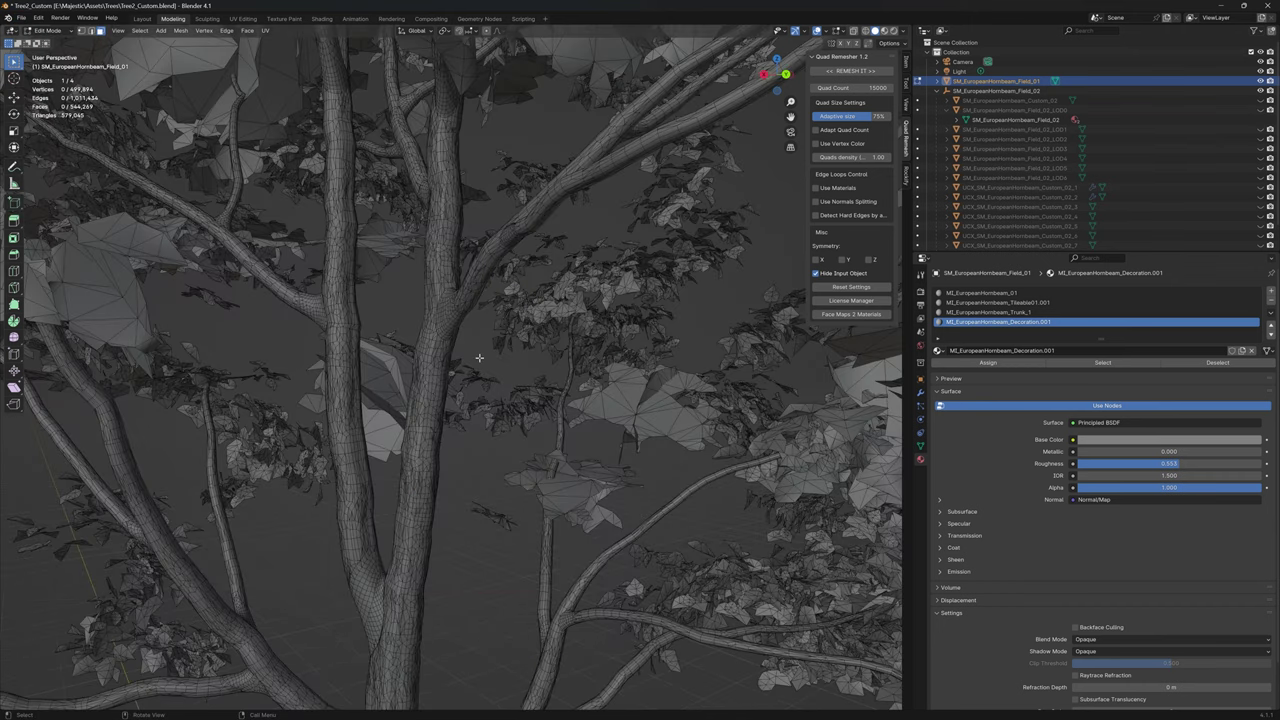
Examine the reduced tree's trunk, branches and leaves up close and from a distance in Edit Mode.
scroll(498, 330, down, 10)
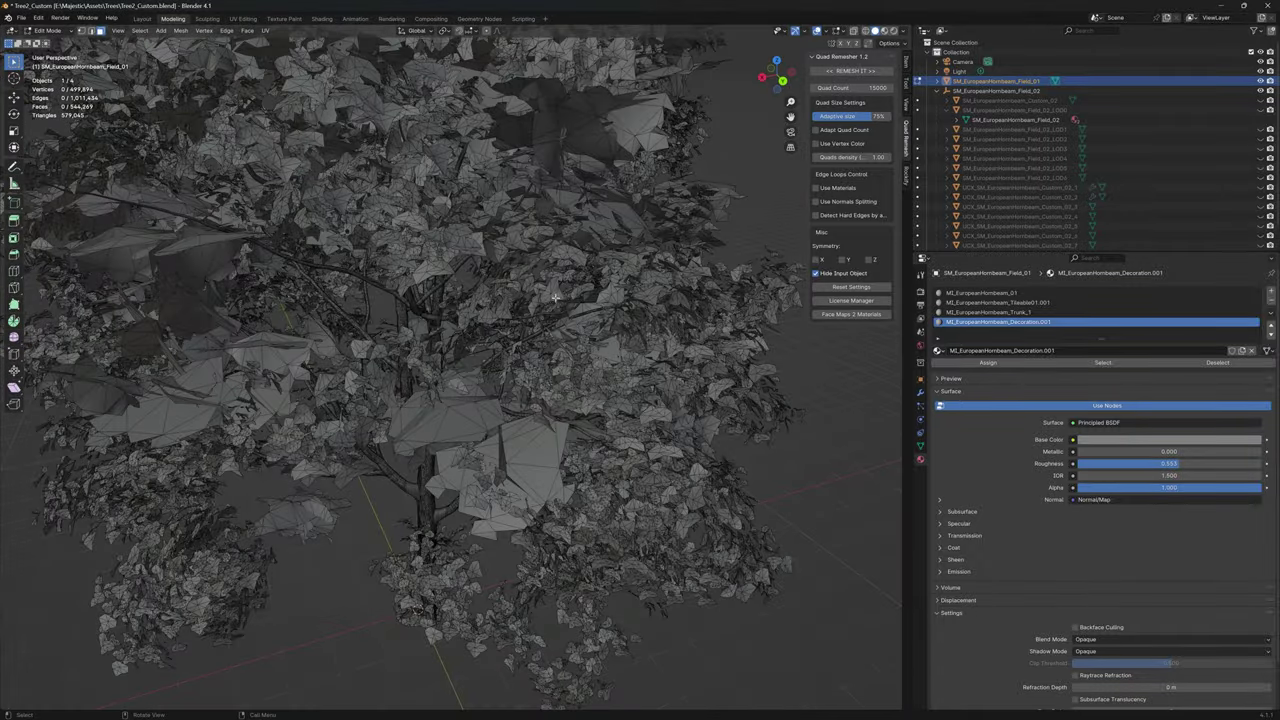
middle_drag(555, 297, 502, 327)
scroll(452, 352, up, 6)
scroll(415, 372, up, 5)
scroll(474, 318, down, 4)
scroll(550, 393, down, 6)
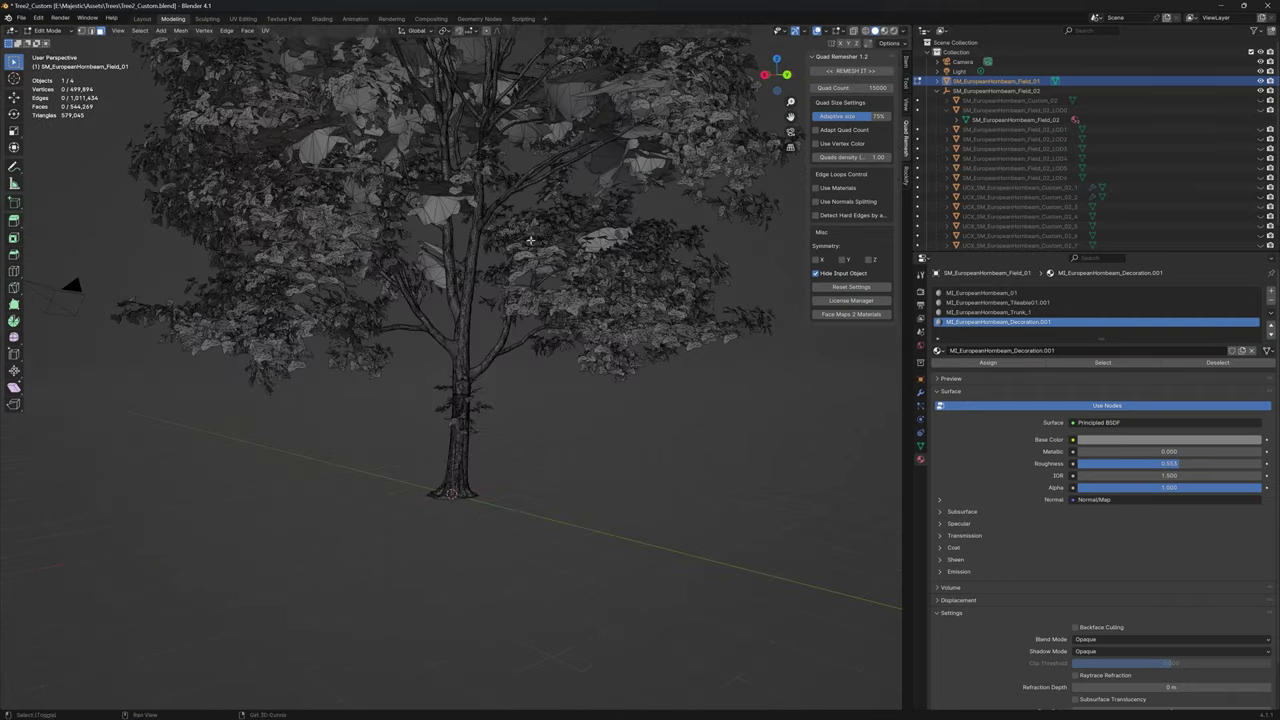
scroll(527, 328, up, 2)
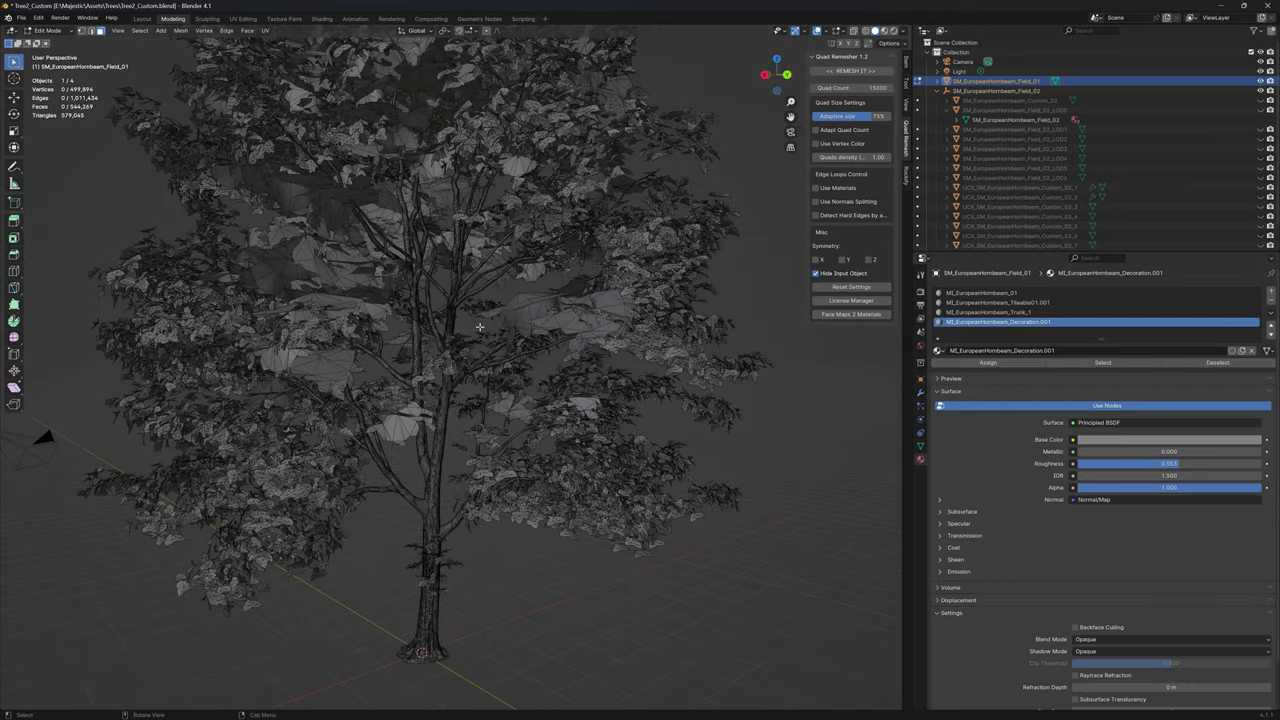
scroll(480, 326, up, 4)
scroll(489, 347, down, 5)
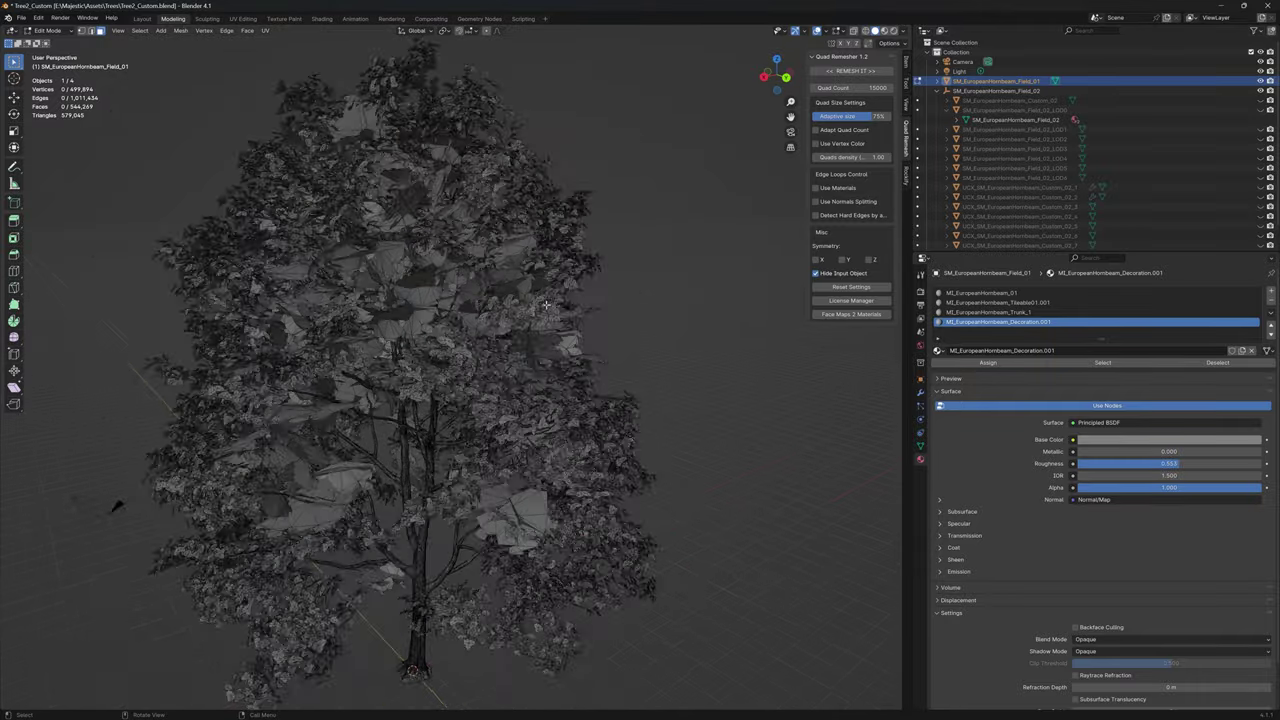
Switch the tree to Object Mode and inspect its shaded trunk, branches and foliage from several angles.
key(Tab)
scroll(492, 352, up, 6)
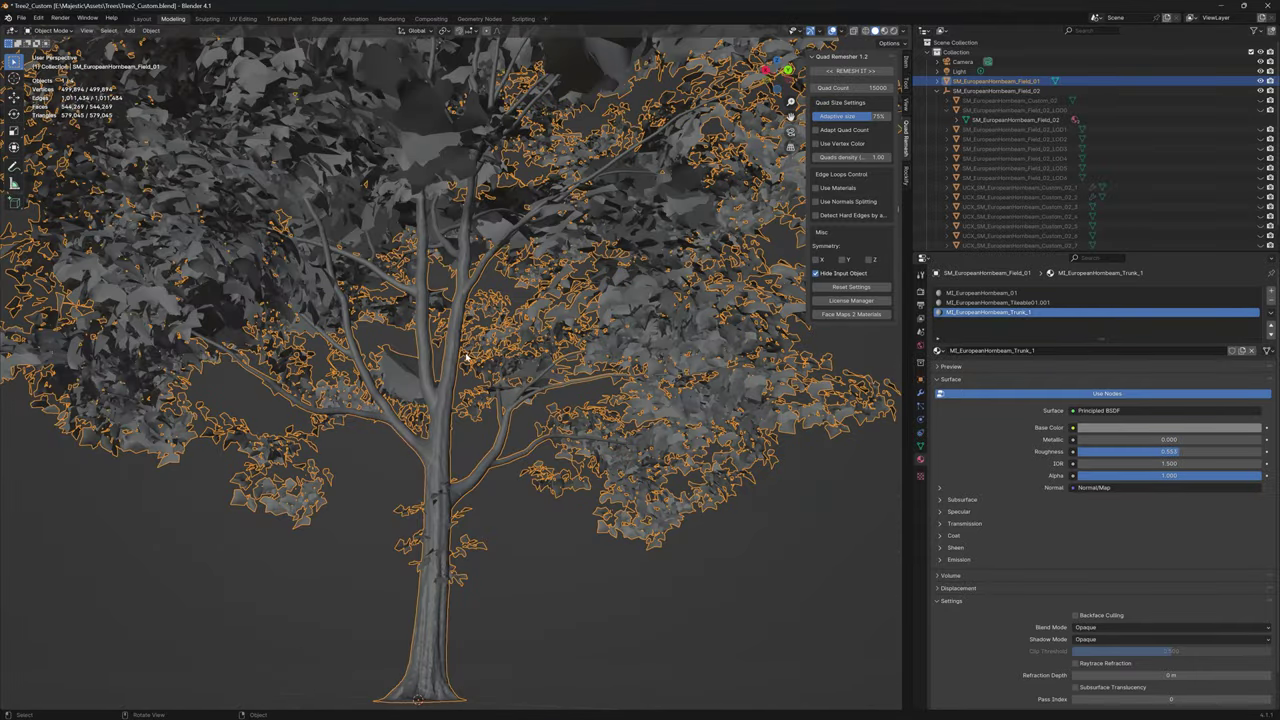
middle_drag(467, 357, 476, 372)
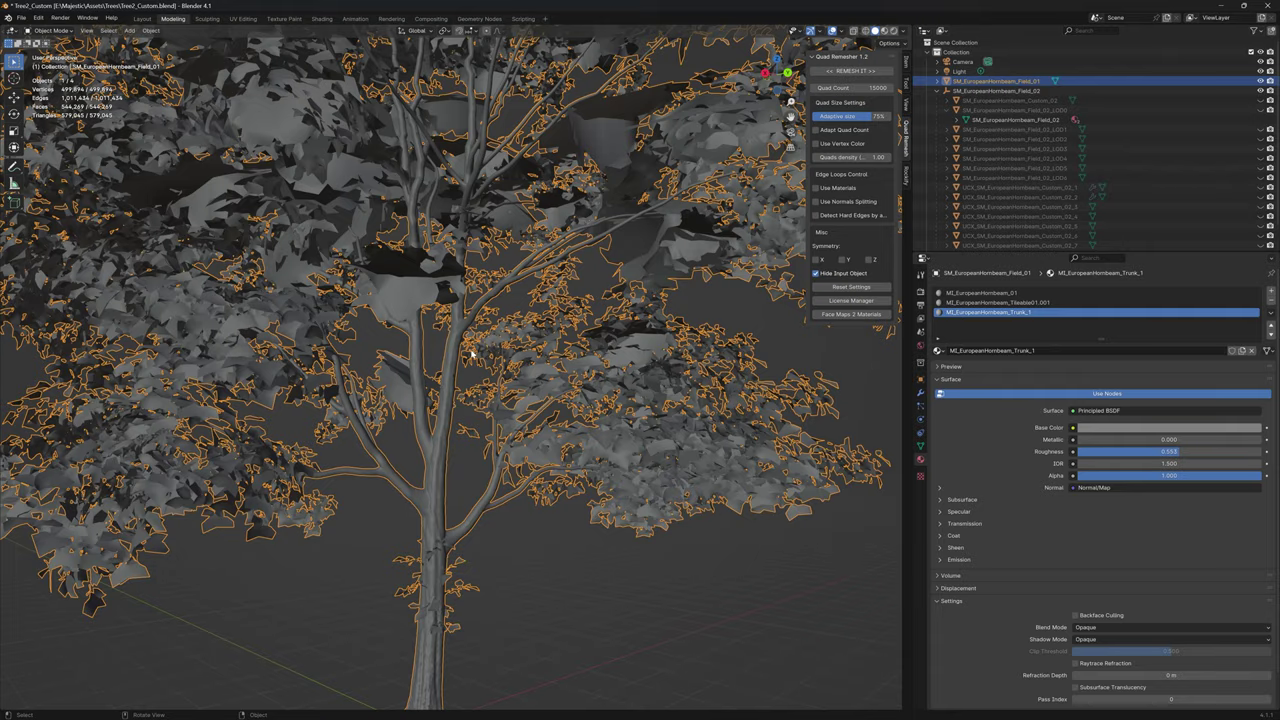
middle_drag(472, 354, 492, 301)
scroll(483, 350, down, 6)
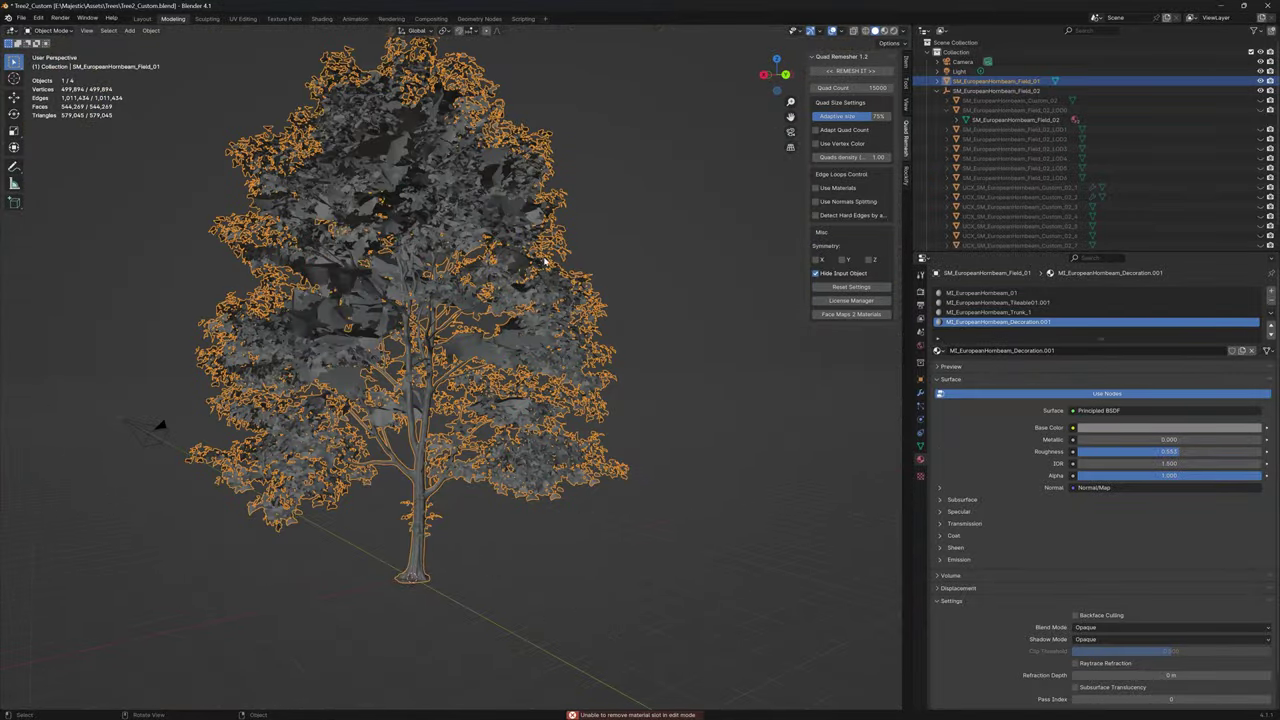
scroll(560, 261, up, 2)
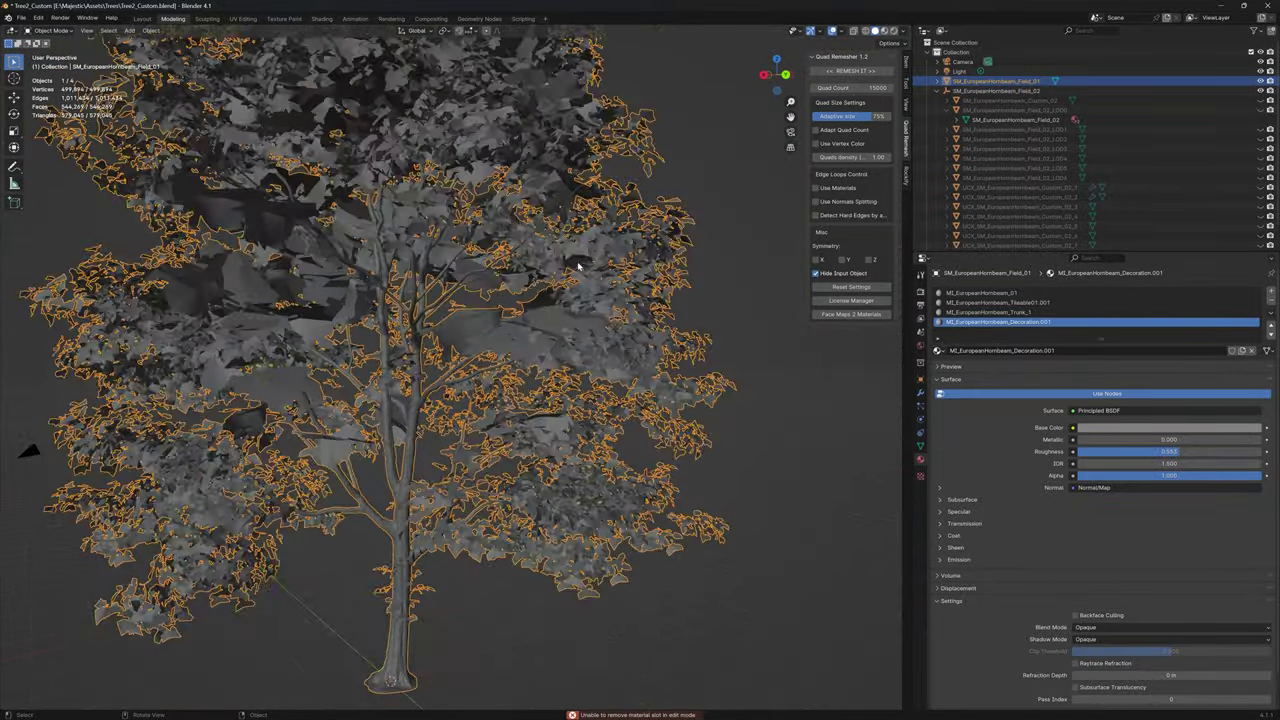
scroll(582, 262, down, 1)
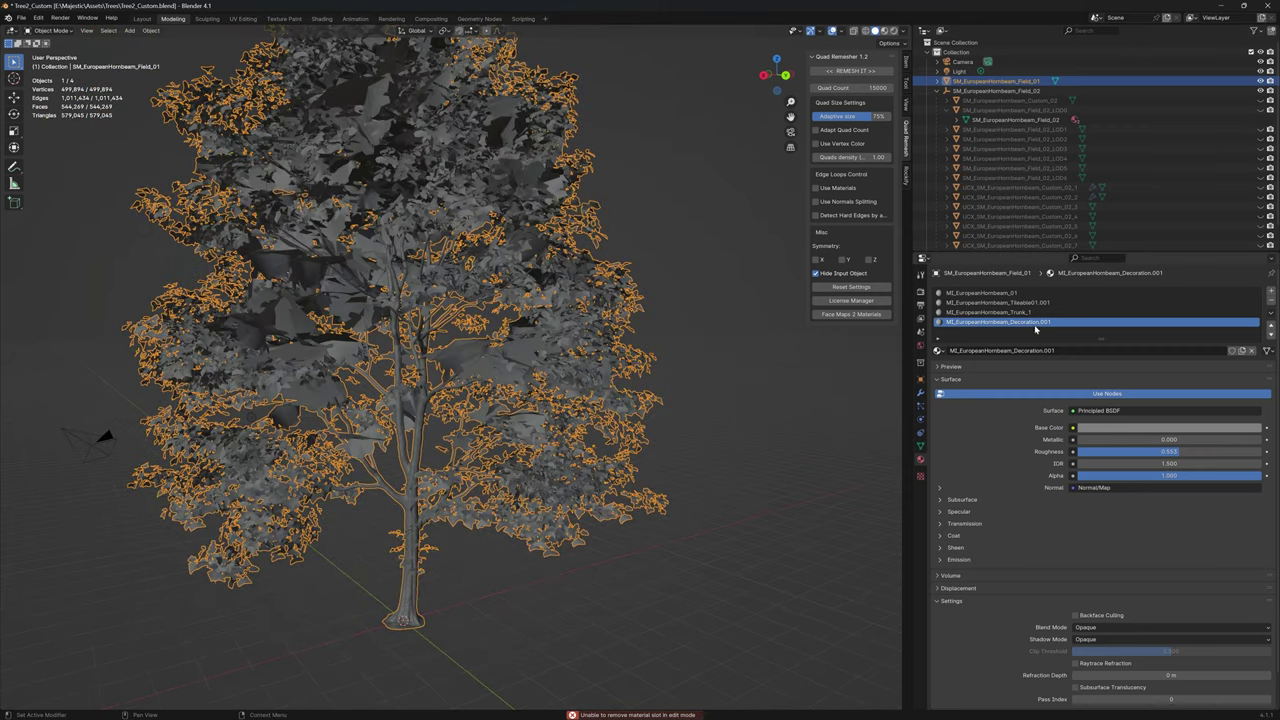
Remove the MI_EuropeanHornbeam_Decoration.001 material slot from the reduced tree object.
click(1271, 306)
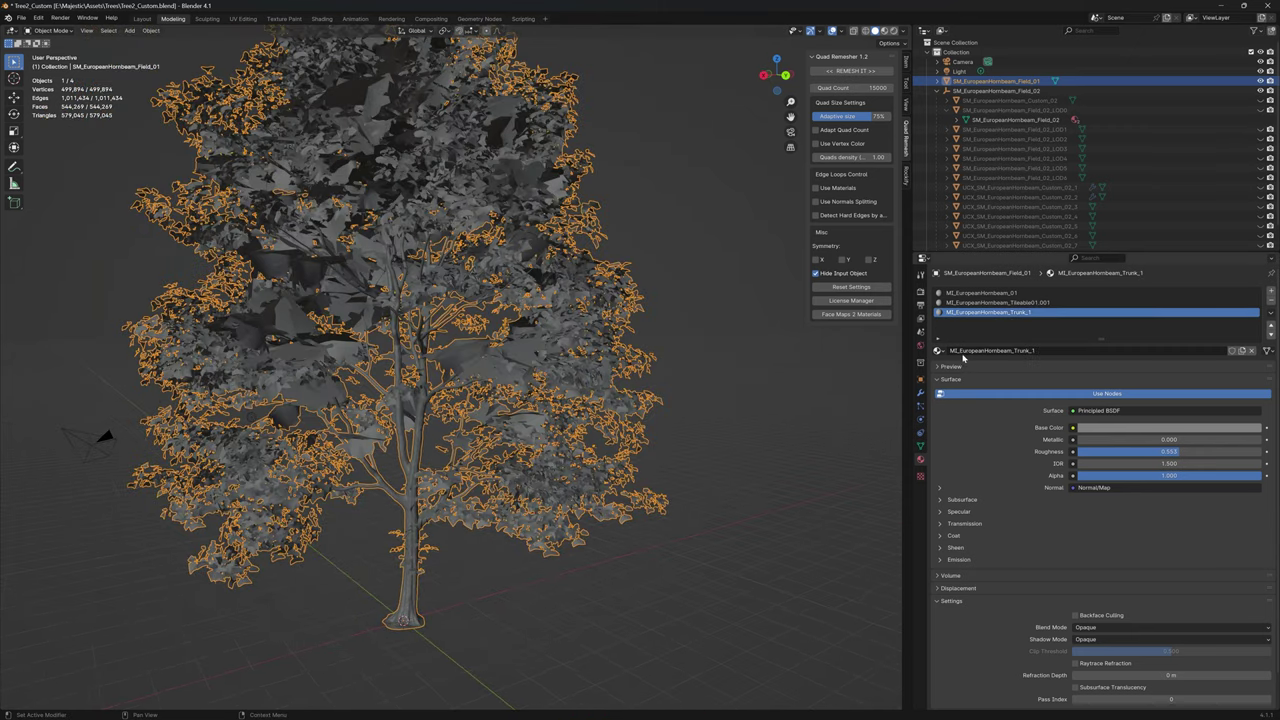
click(720, 298)
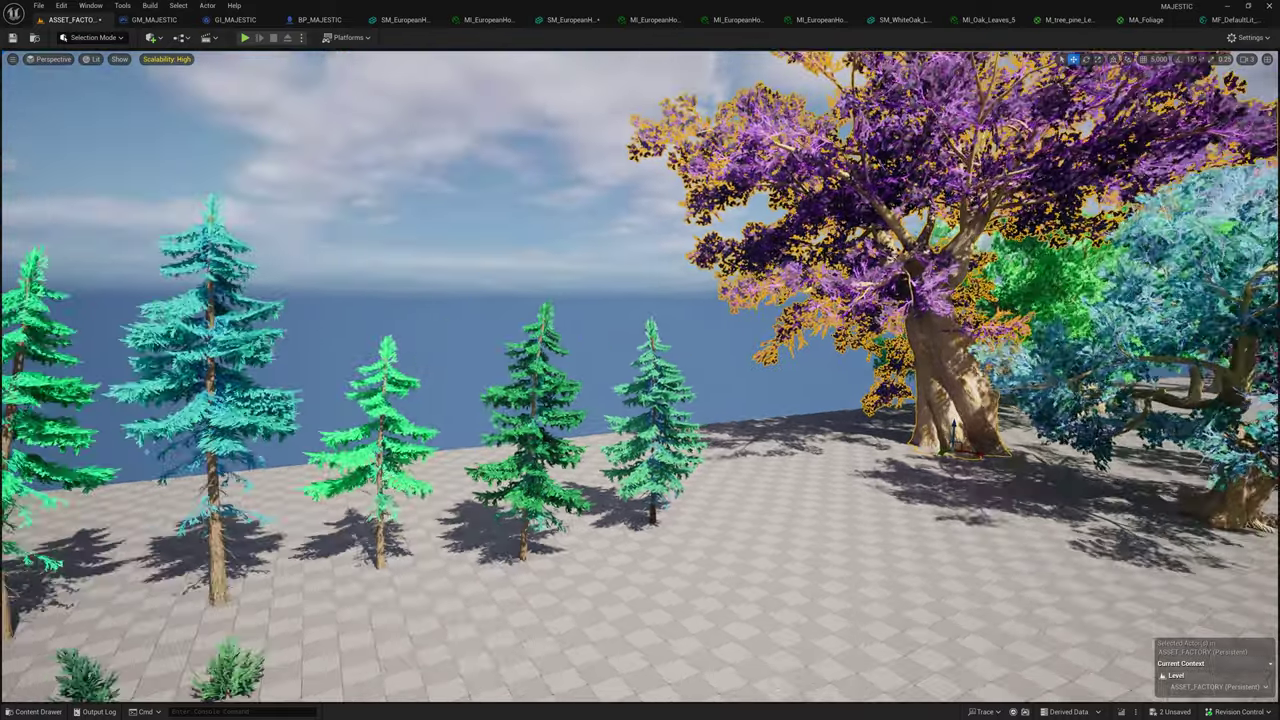
Switch to Unreal Engine and survey the ASSET_FACTORY tree lineup, selecting the pale green tree, the pink tree and the first pine.
key(s)
right_drag(640, 376, 660, 418)
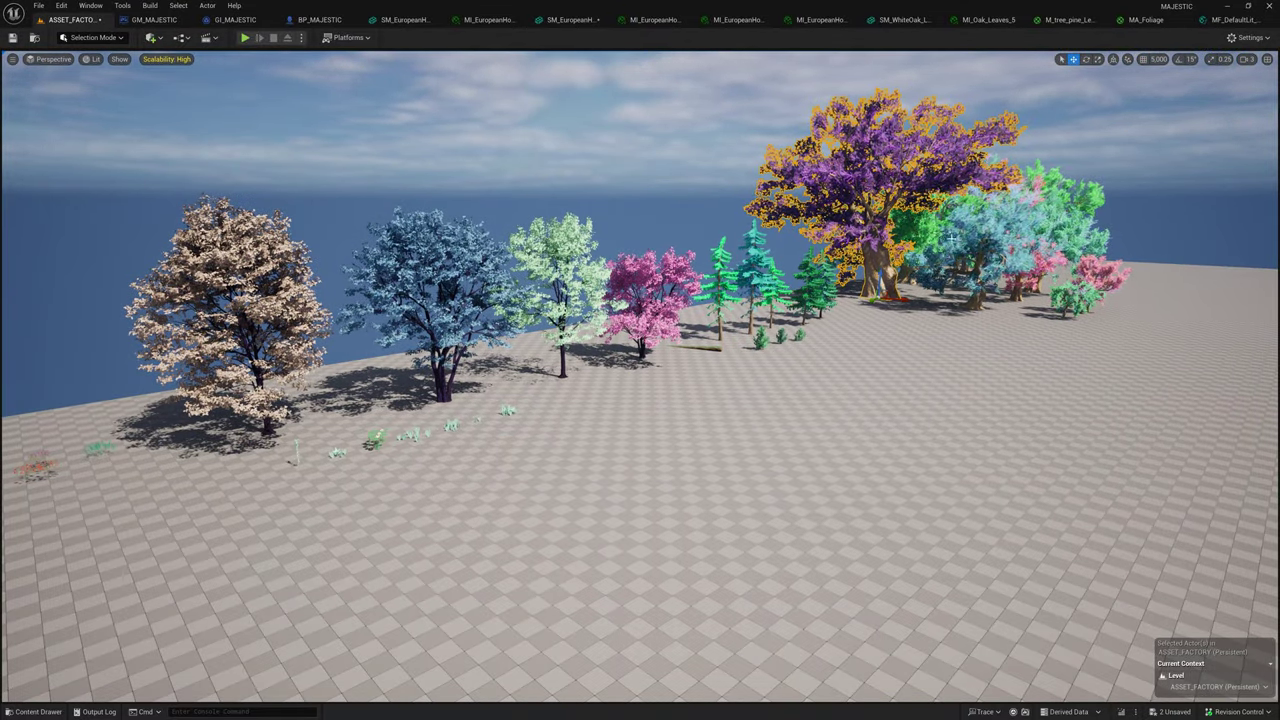
right_drag(640, 376, 720, 330)
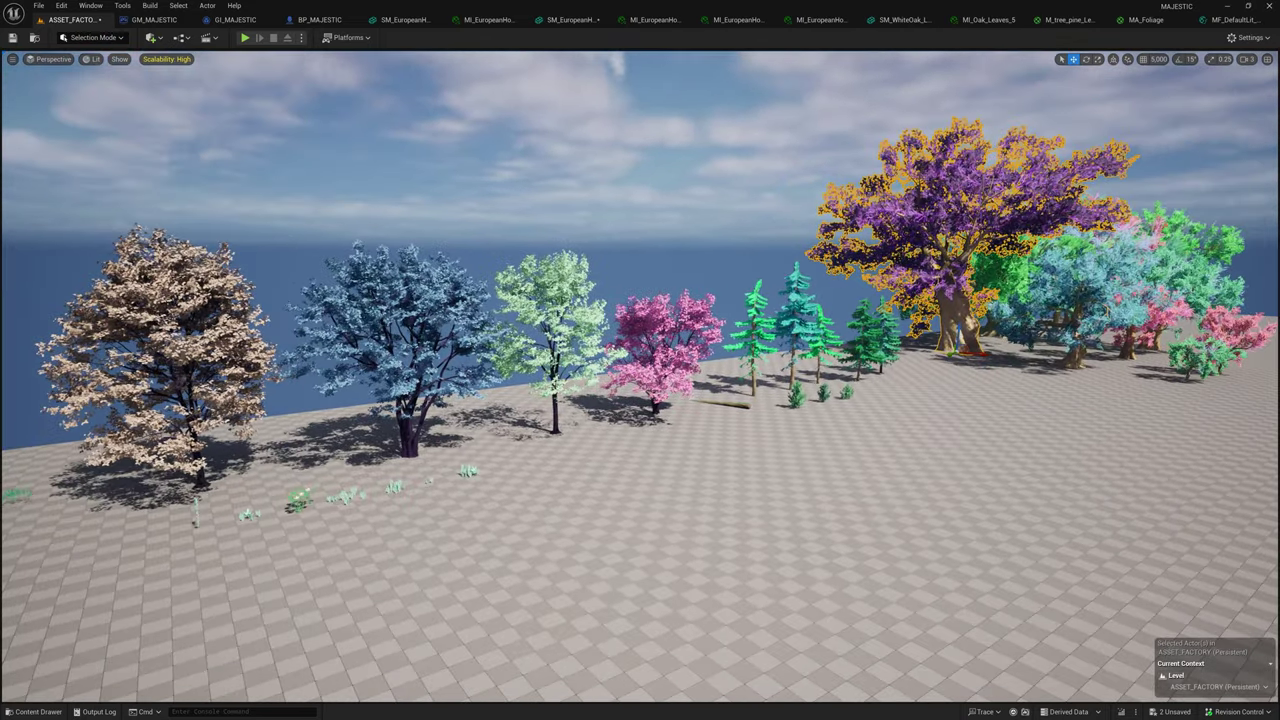
right_drag(232, 377, 288, 377)
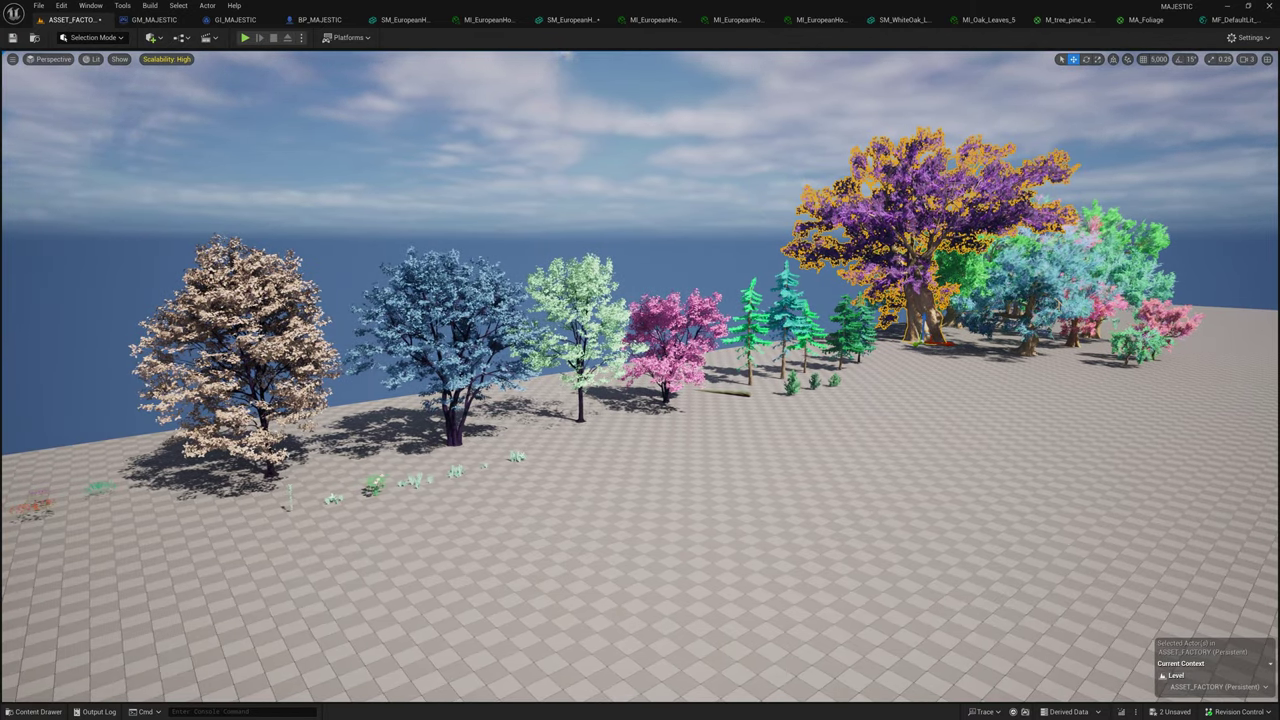
click(580, 322)
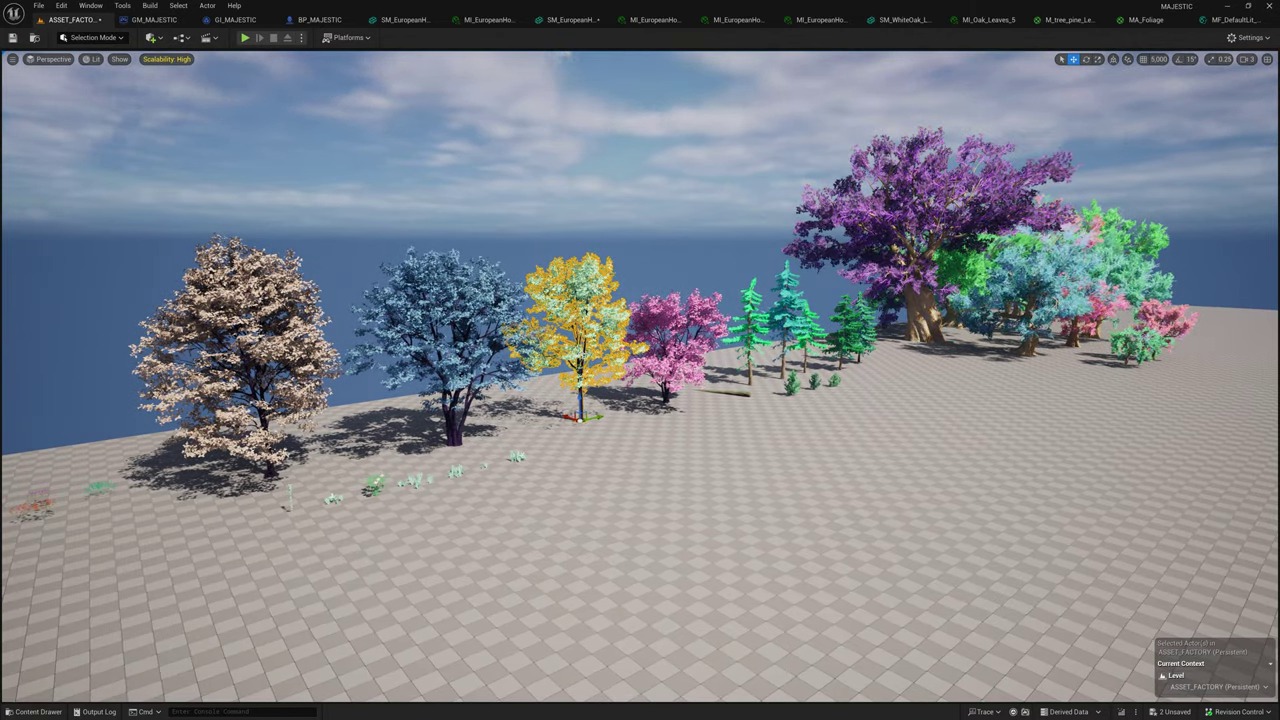
click(661, 353)
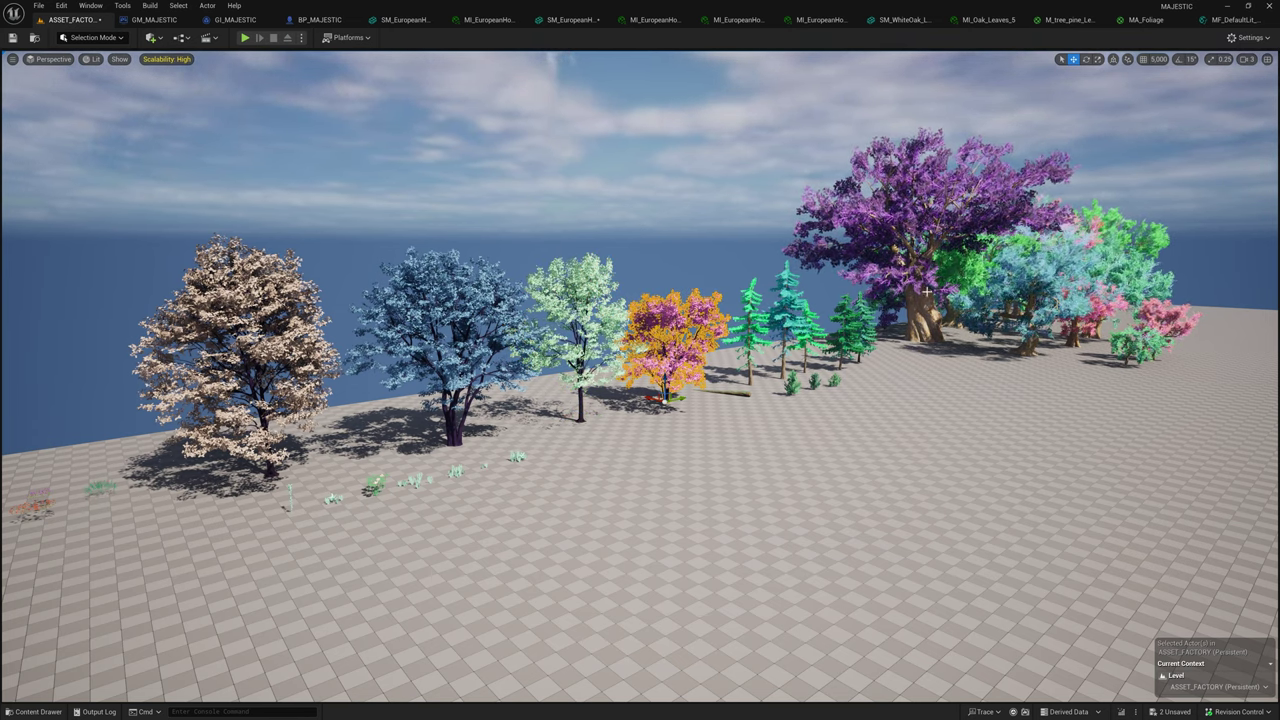
click(756, 331)
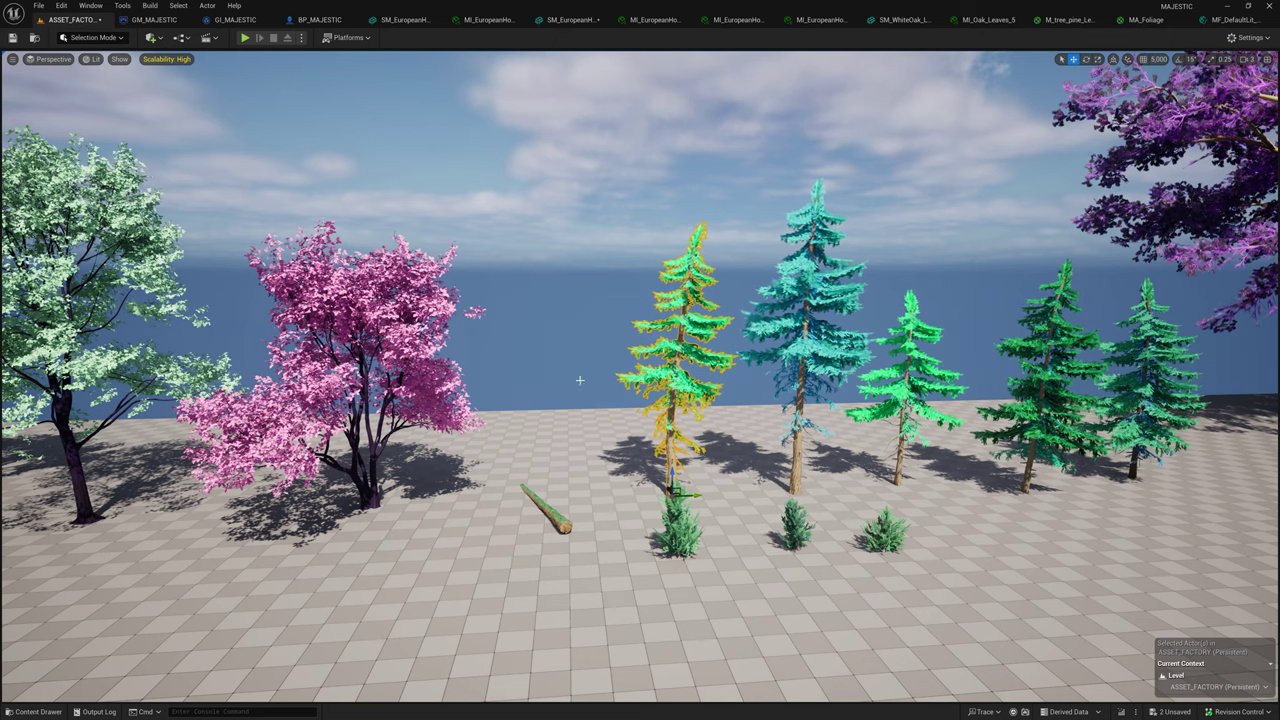
Inspect the row of pines and select the giant purple-leaved tree for comparison.
right_drag(590, 372, 760, 385)
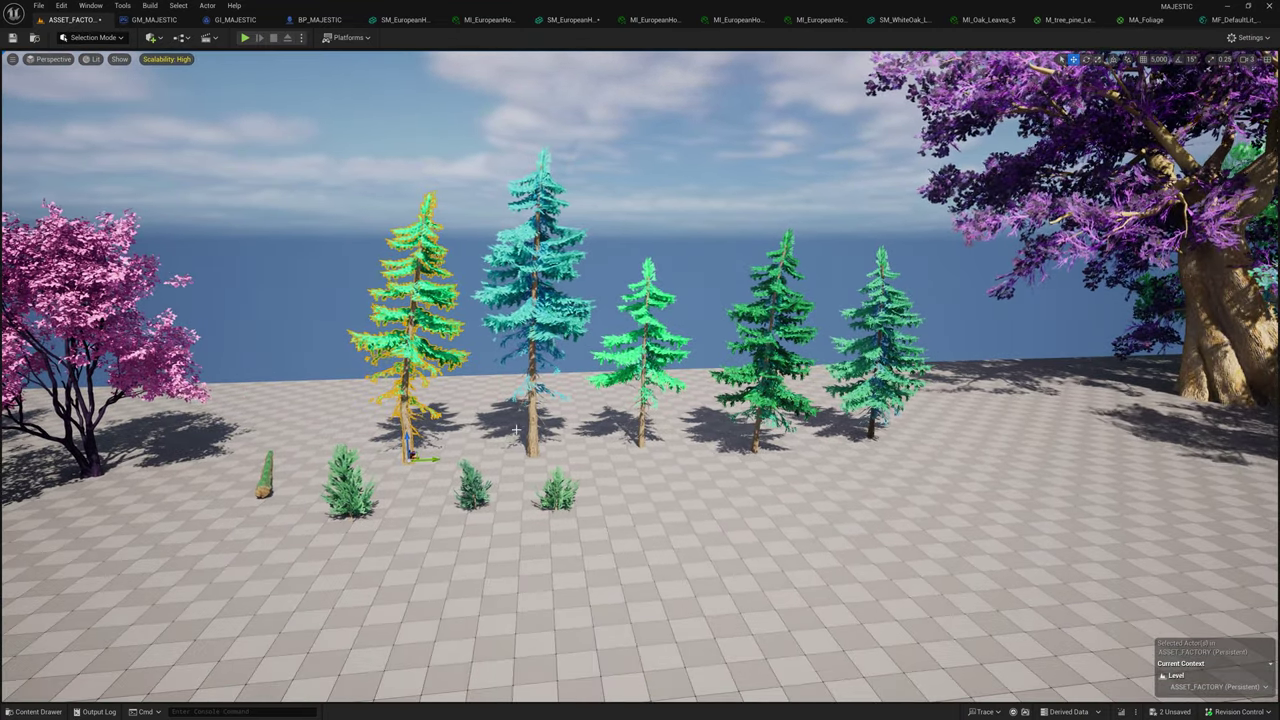
right_drag(640, 383, 570, 383)
key(w)
click(578, 265)
click(306, 240)
key(s)
right_drag(306, 240, 424, 224)
click(768, 240)
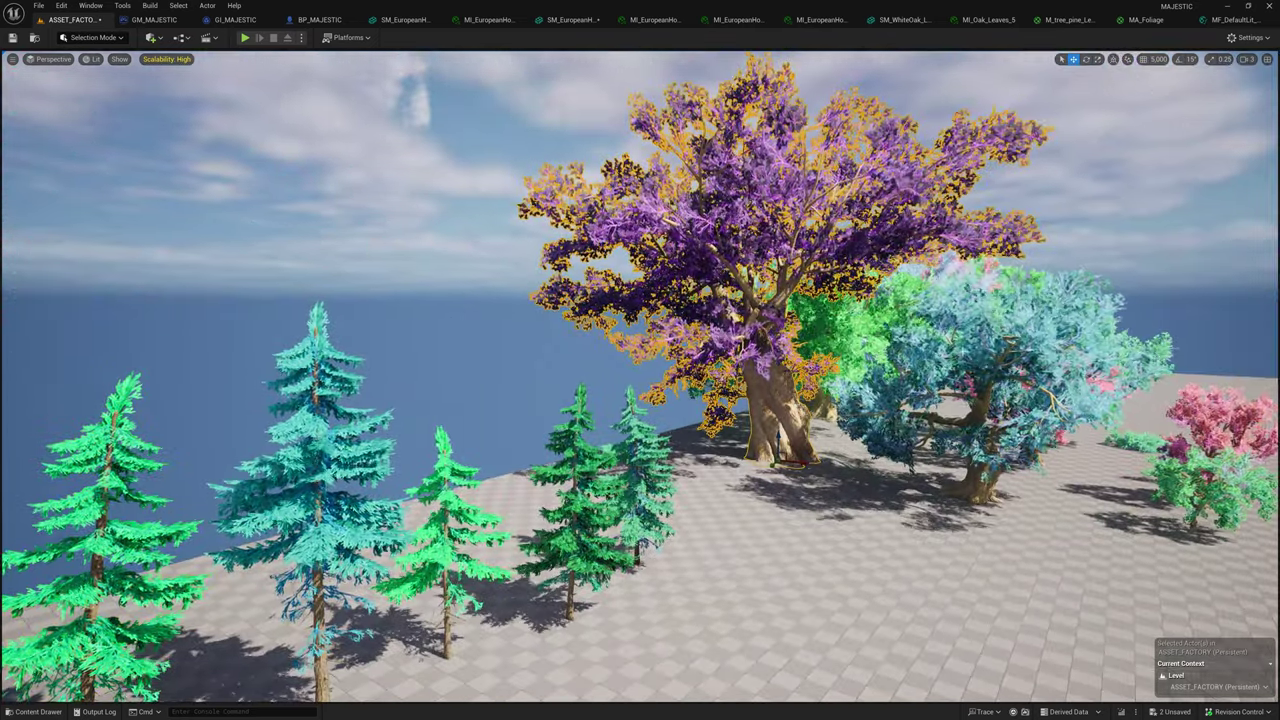
Examine the blue-leaved tree beside the giant purple one from several heights and distances.
click(990, 350)
key(d)
right_drag(990, 350, 860, 385)
key(w)
key(q)
right_drag(951, 410, 951, 354)
key(e)
key(w)
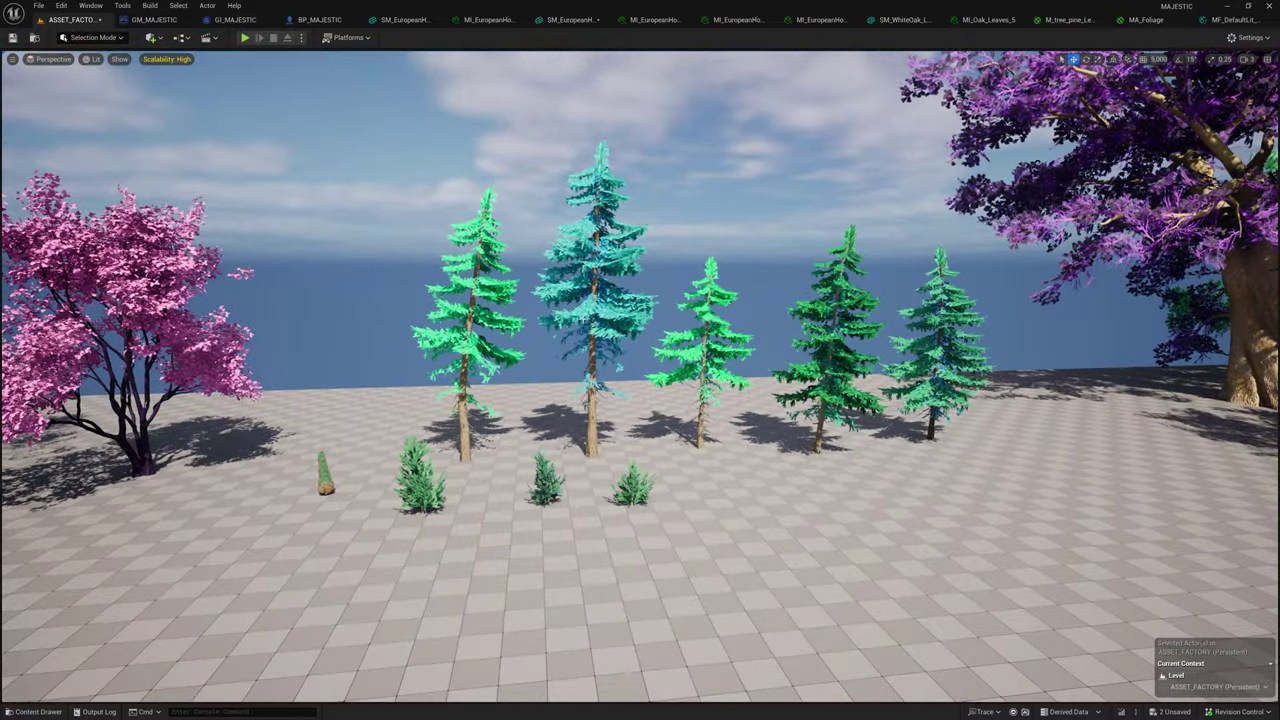
Select the tall blue-green pine, open its details in a floating window and filter the properties by "world".
click(600, 300)
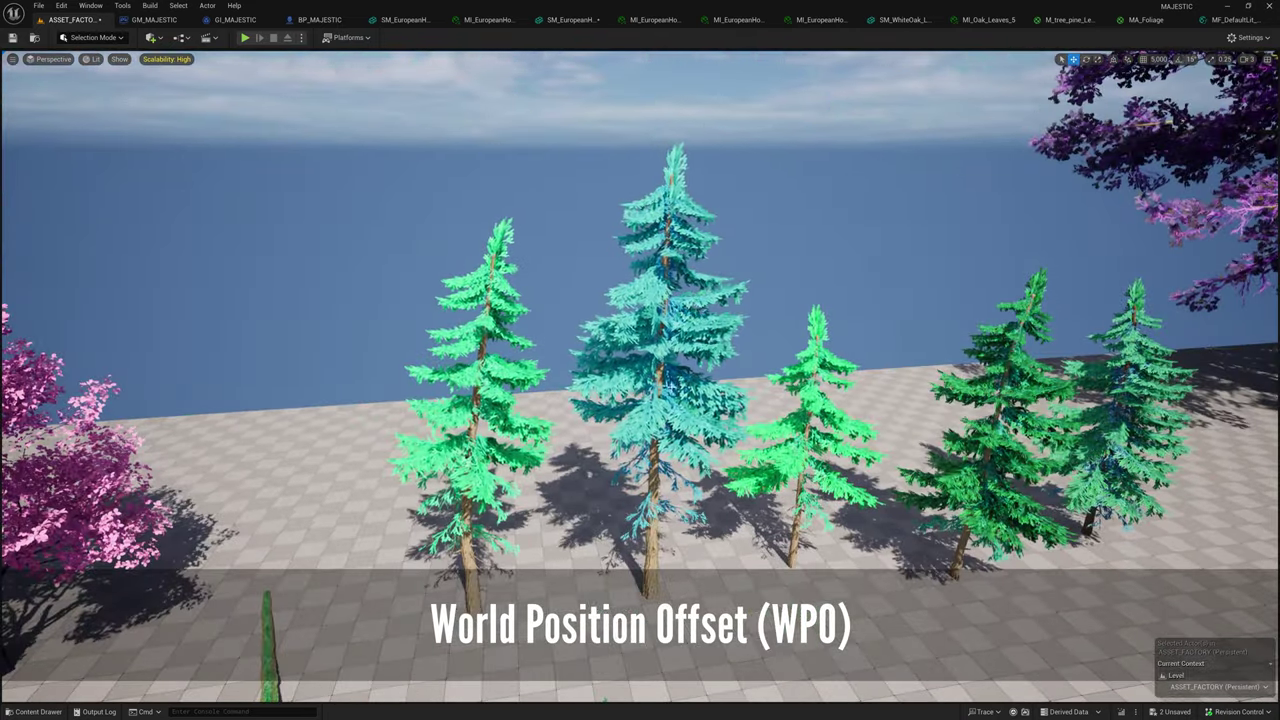
click(660, 330)
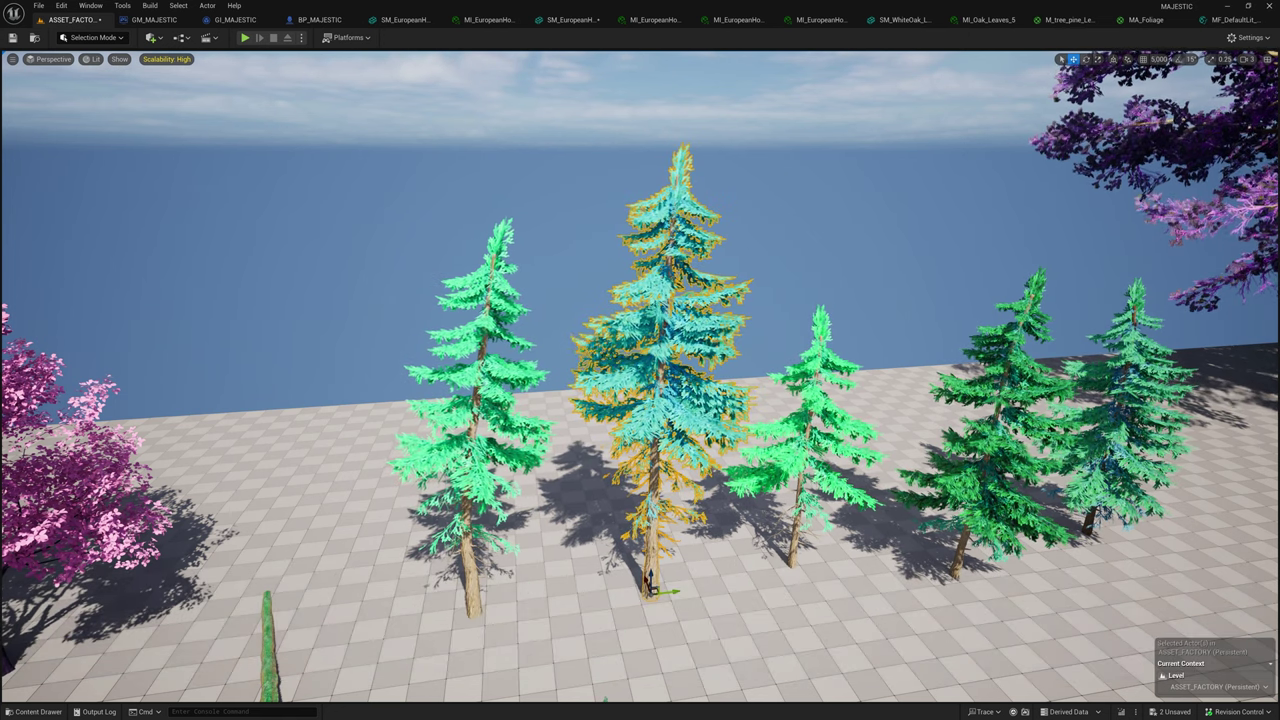
key(F4)
drag(767, 409, 588, 586)
drag(749, 139, 880, 121)
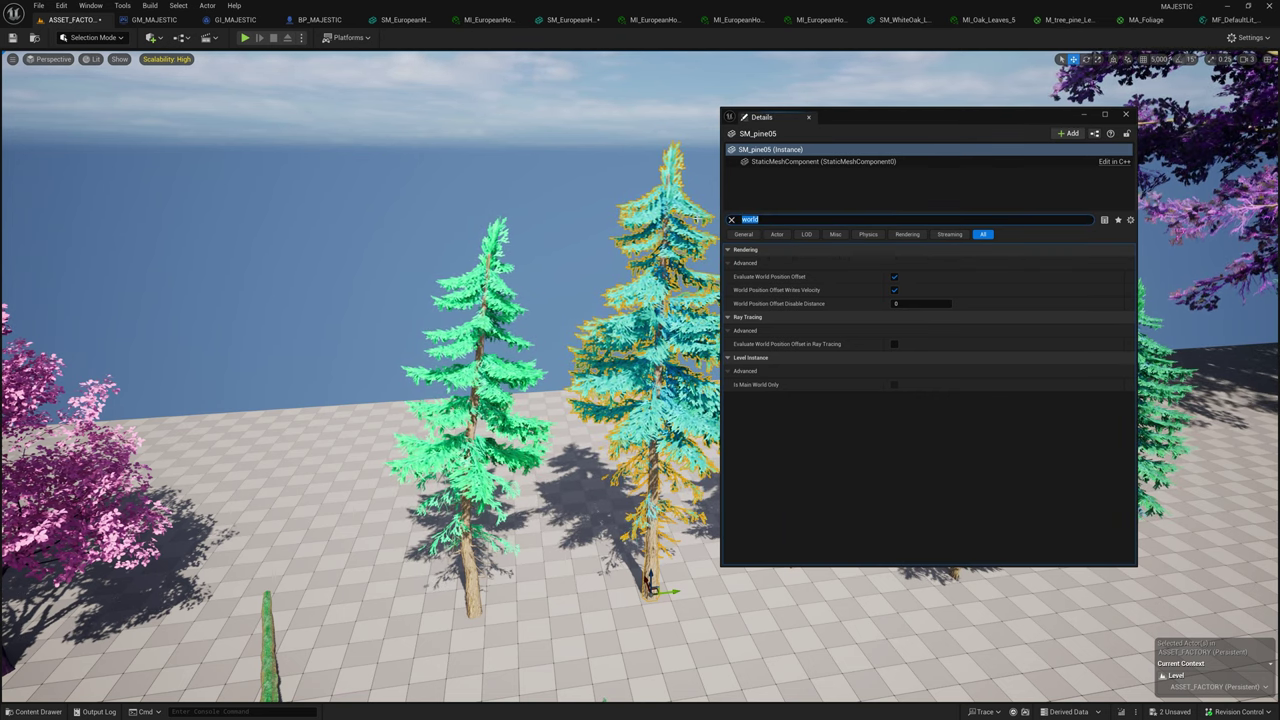
key(BackSpace)
text(world)
Set SM_pine05's World Position Offset Disable Distance to 5000.
click(920, 303)
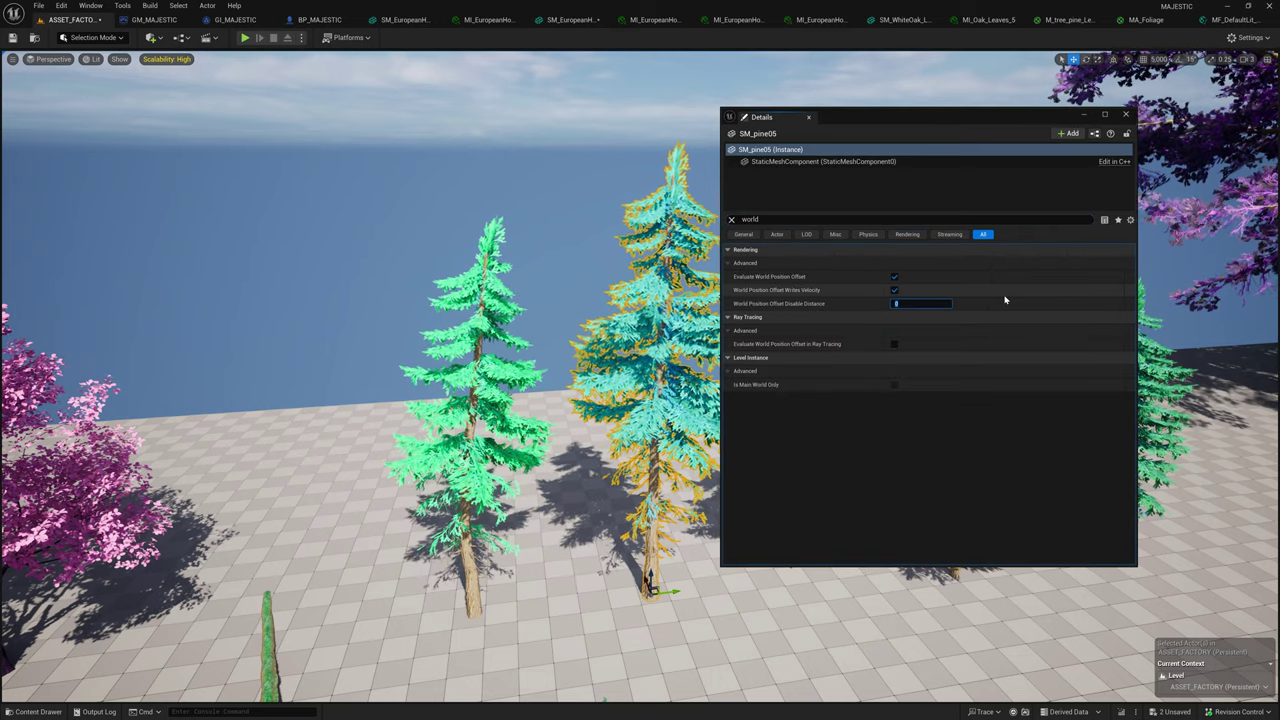
text(5000)
key(Return)
right_drag(650, 365, 688, 322)
key(s)
key(w)
Return the editor from Foliage Mode to Selection Mode and reselect the tall blue-green pine.
key(shift+3)
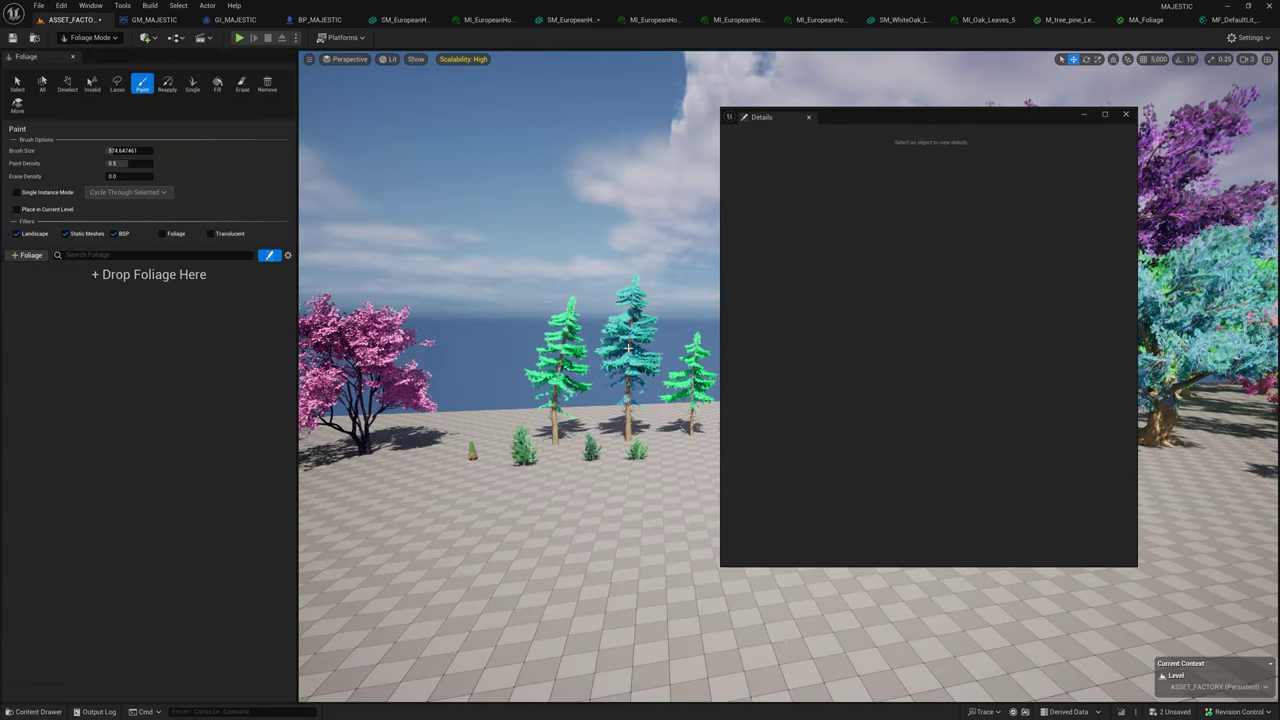
click(90, 37)
click(95, 50)
click(442, 345)
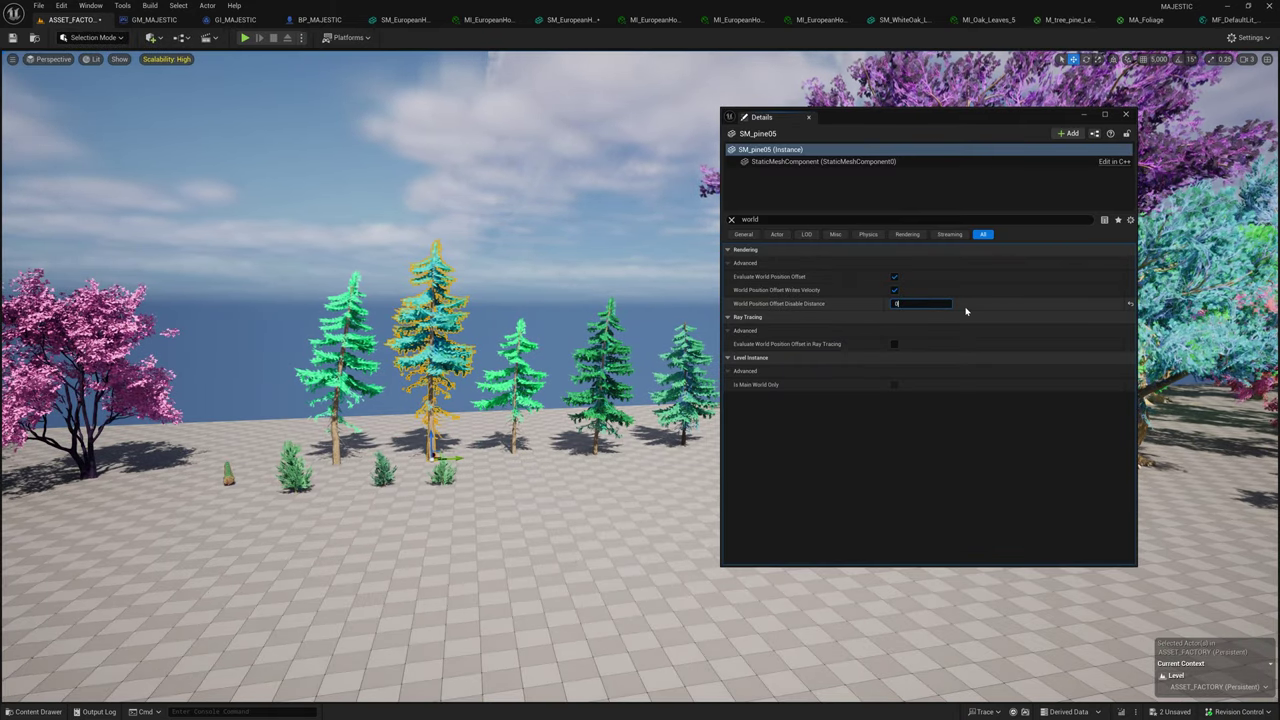
Watch the foliage movement of the pines from several distances and angles.
right_drag(520, 287, 505, 310)
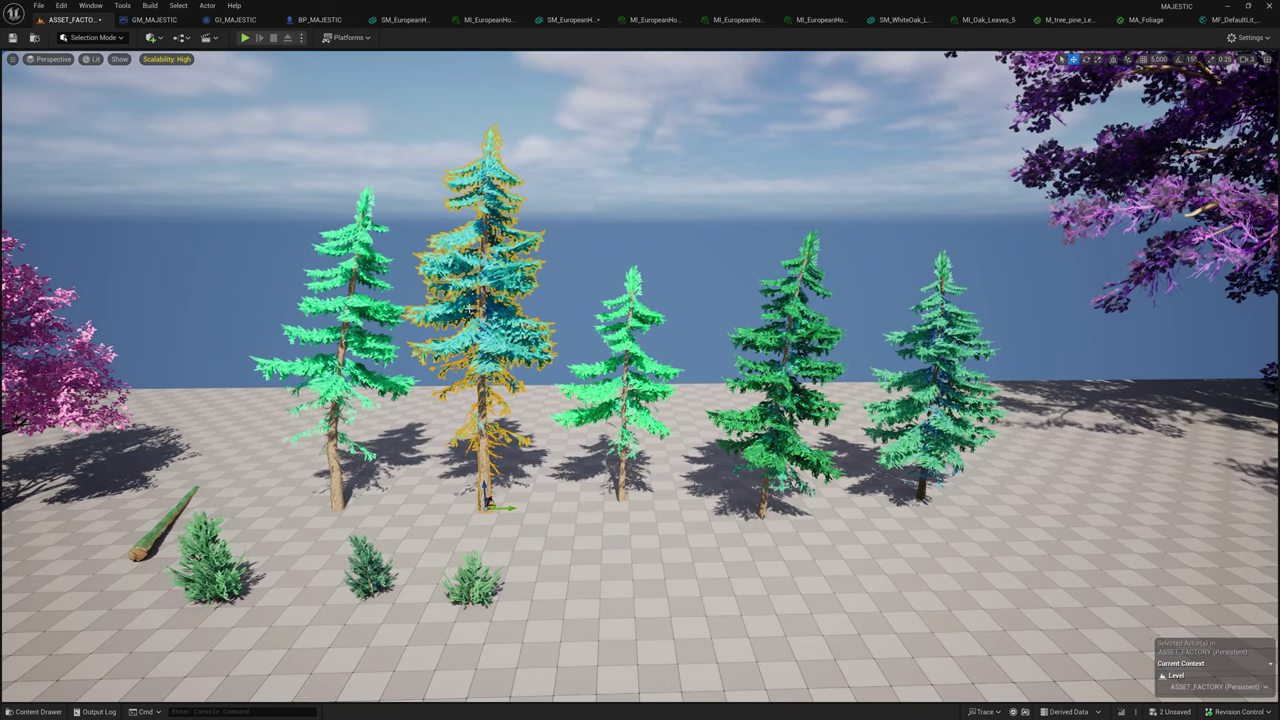
mouse_move(469, 309)
right_down()
mouse_move(501, 306)
mouse_move(486, 322)
mouse_move(486, 306)
right_up()
right_drag(575, 348, 520, 352)
right_drag(600, 430, 636, 431)
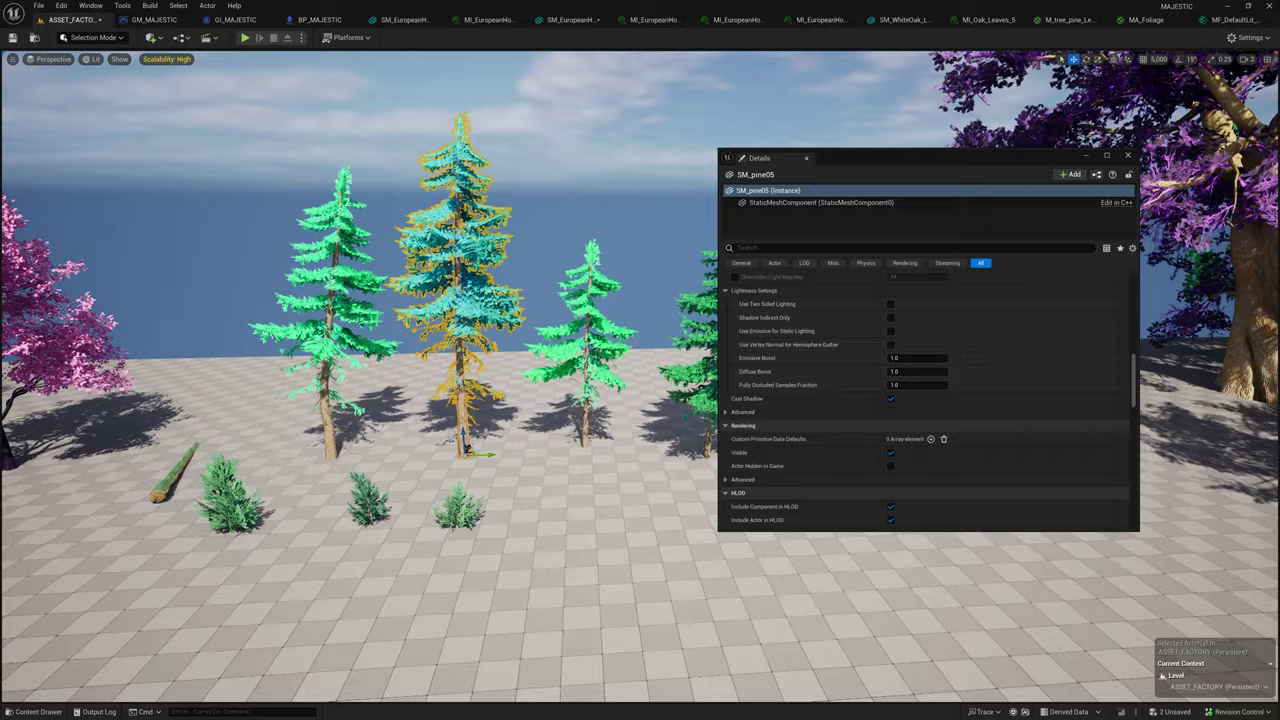
right_drag(520, 400, 568, 366)
right_drag(483, 275, 405, 303)
Switch the viewport to the virtual shadow map's Cached Page visualization and view the trees in it.
click(93, 60)
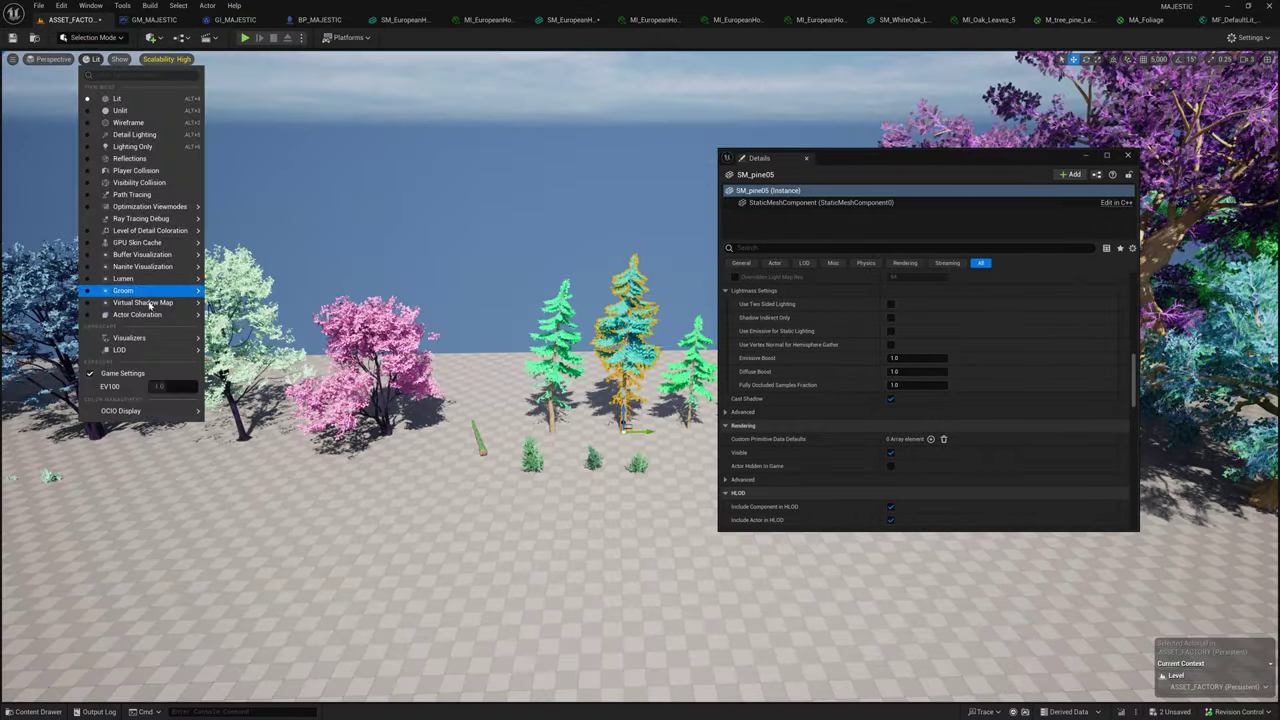
click(244, 352)
right_drag(244, 352, 244, 352)
right_drag(572, 255, 572, 255)
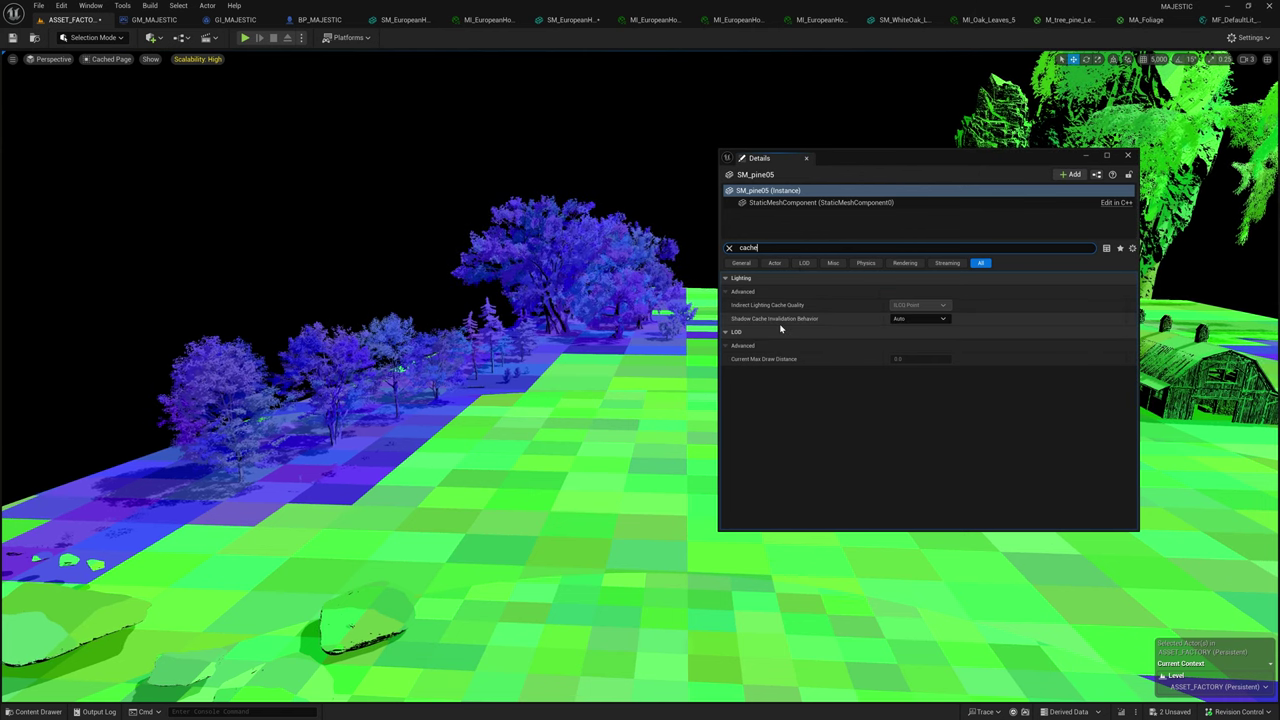
Set SM_pine05's Shadow Cache Invalidation Behavior to Static and try another behavior on SM_pine04.
click(901, 320)
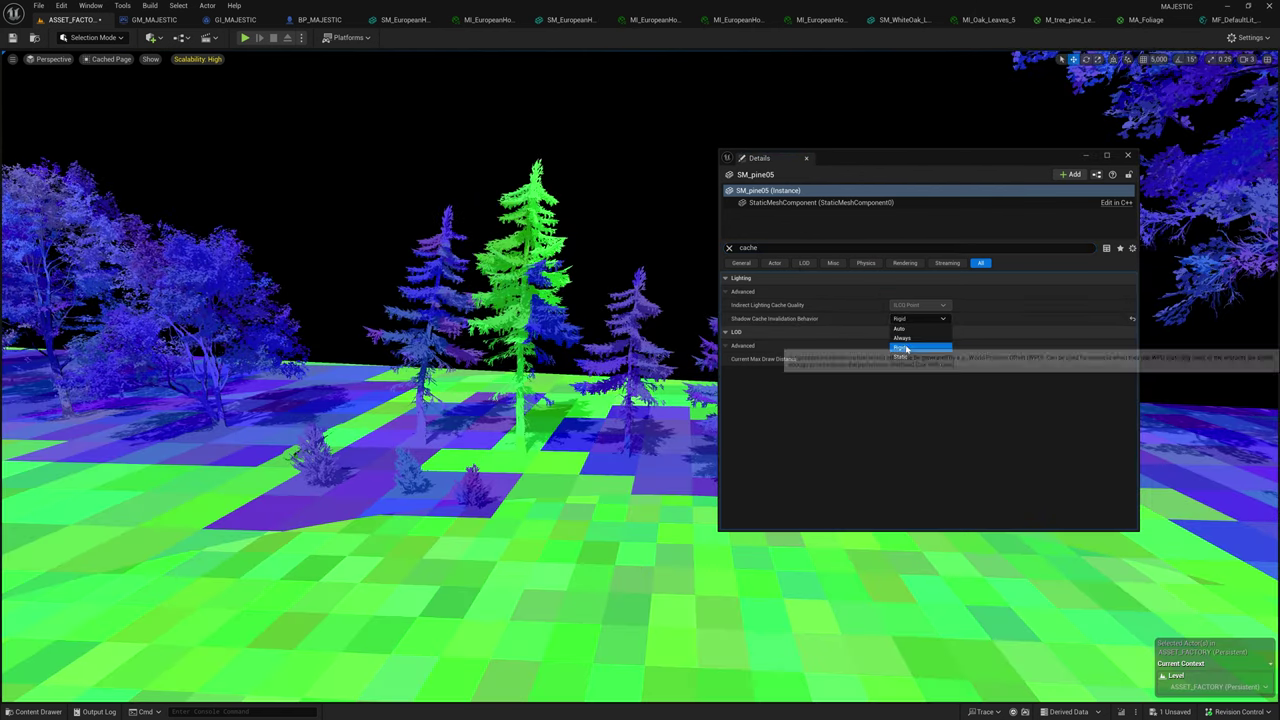
click(925, 356)
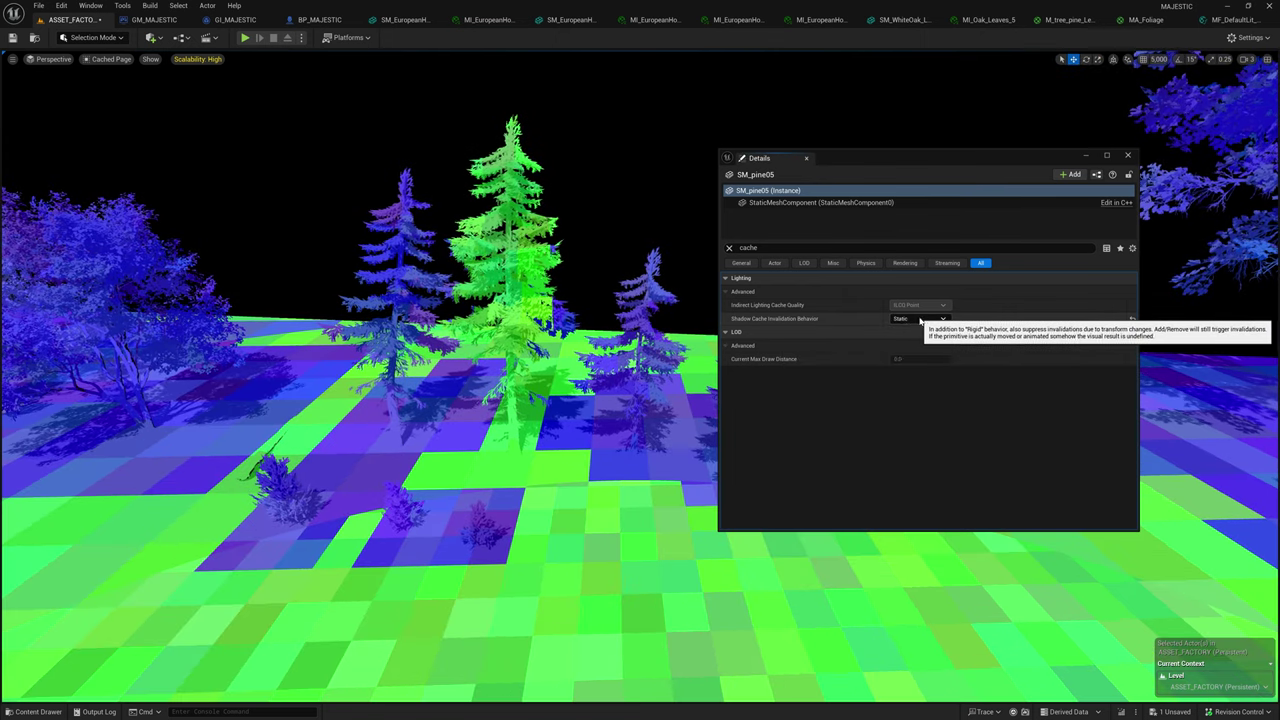
click(911, 319)
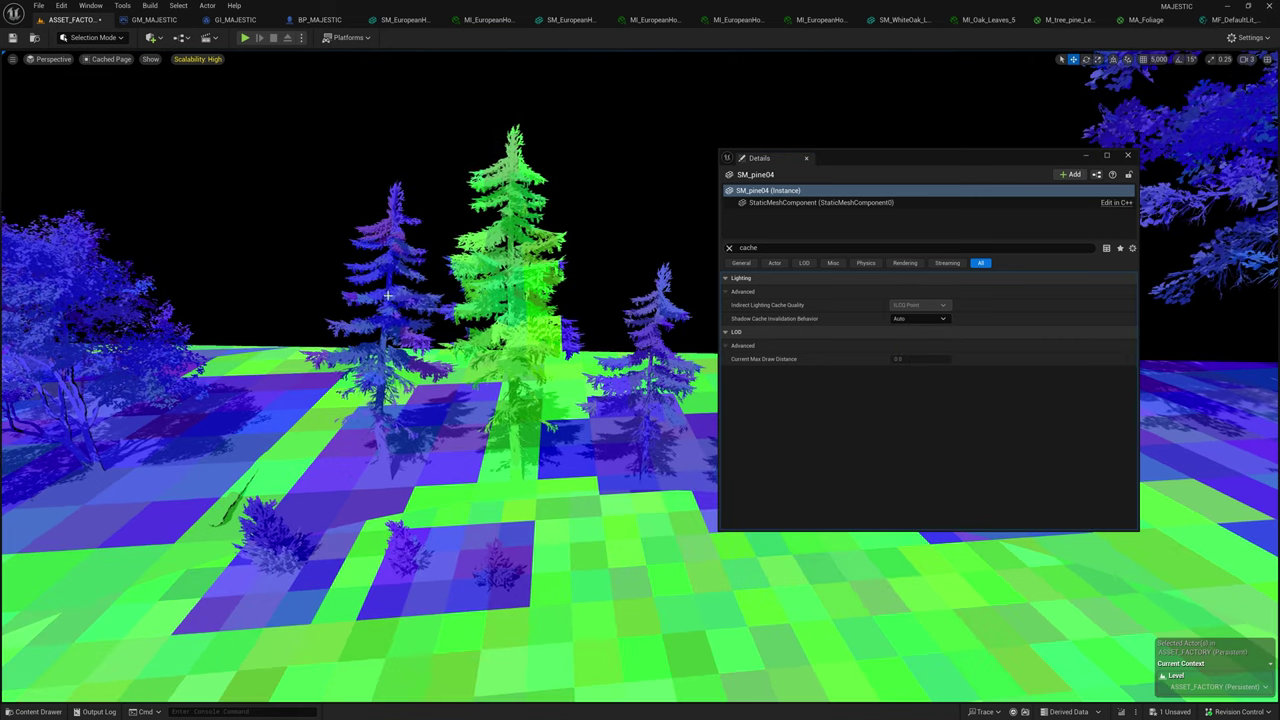
click(913, 320)
click(905, 353)
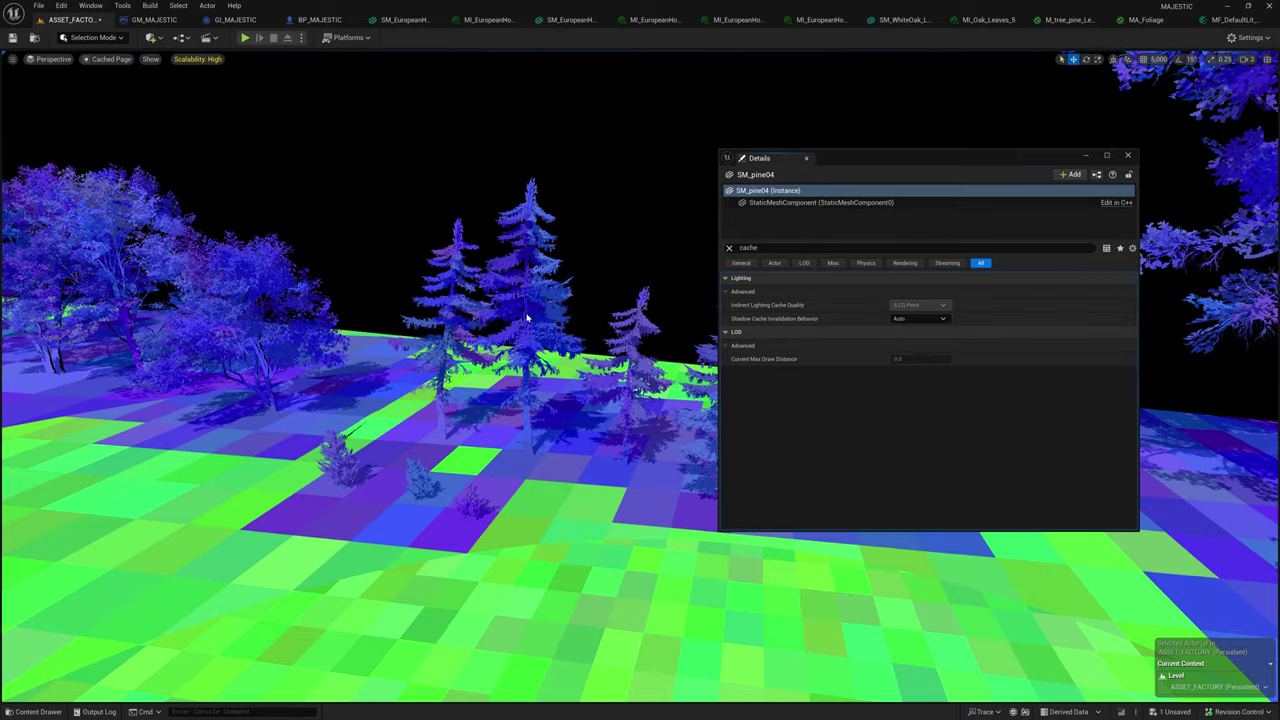
Examine the shadow caching of the pines and surrounding trees in the Cached Page visualization.
key(w)
right_drag(400, 400, 260, 395)
key(w)
key(w)
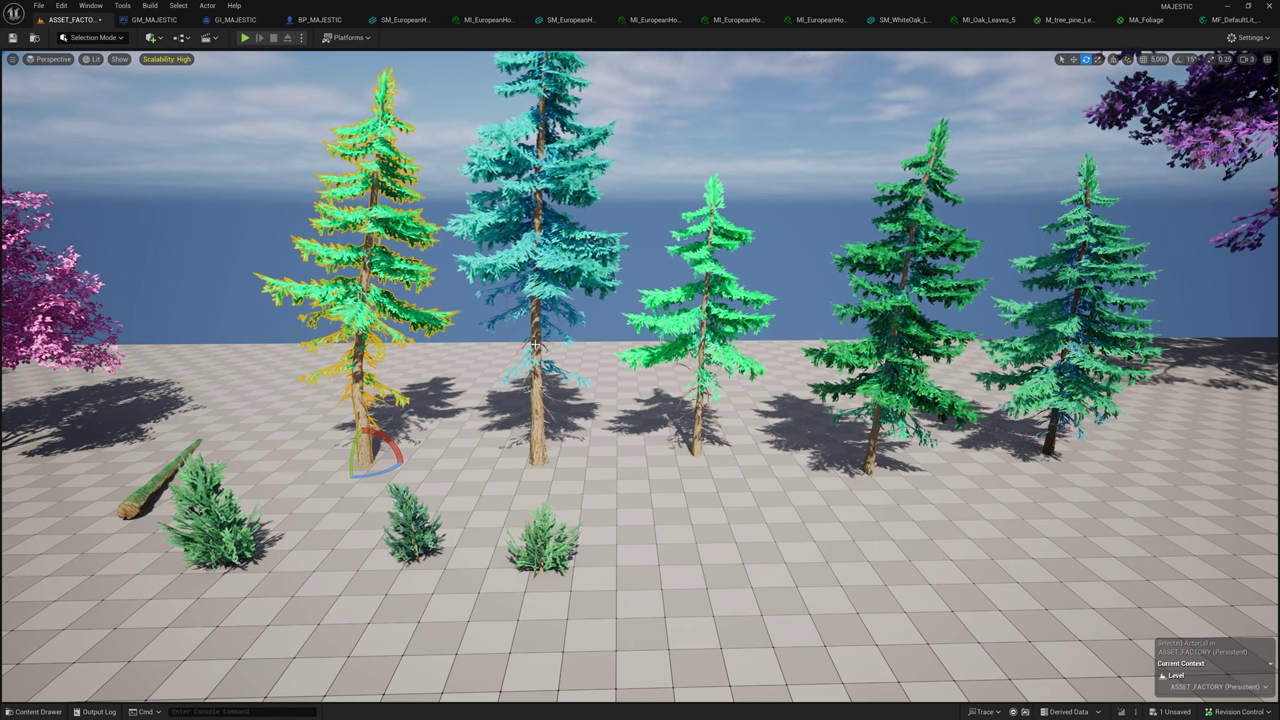
Select the tall blue-green pine in the level and open its mesh, SM_pine05, in the Static Mesh Editor.
right_drag(640, 376, 664, 345)
key(d)
key(a)
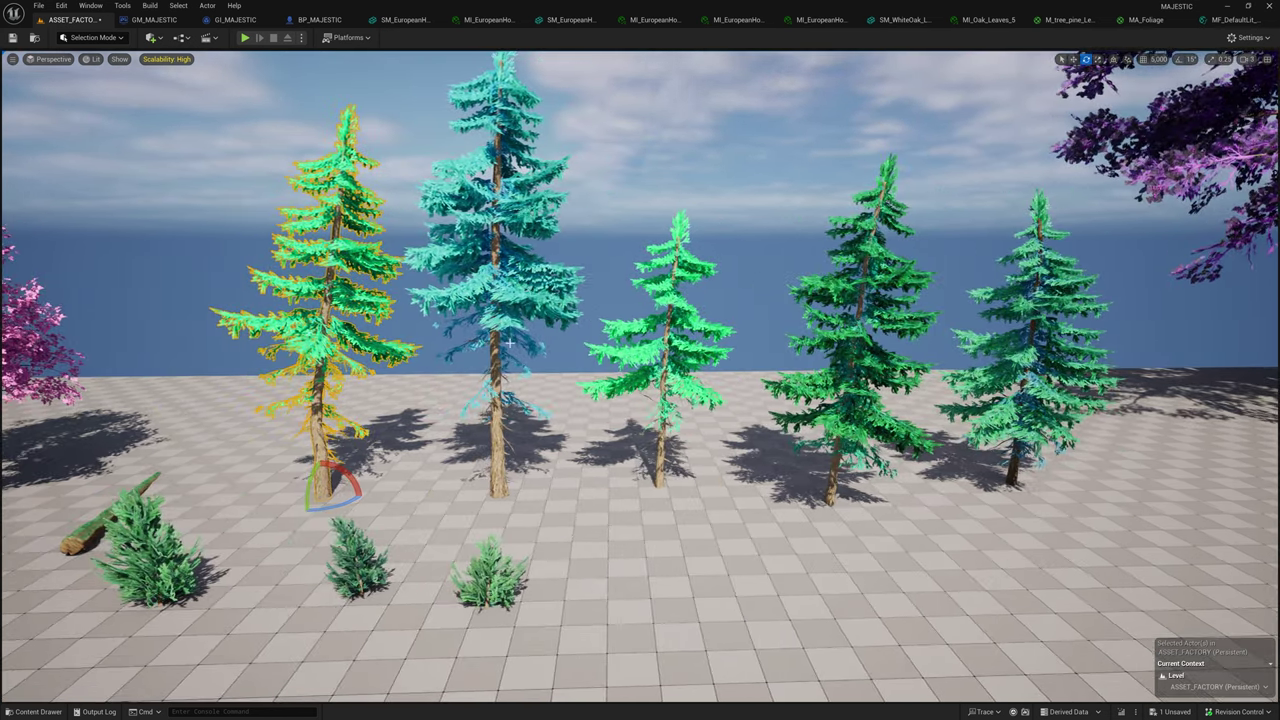
click(497, 270)
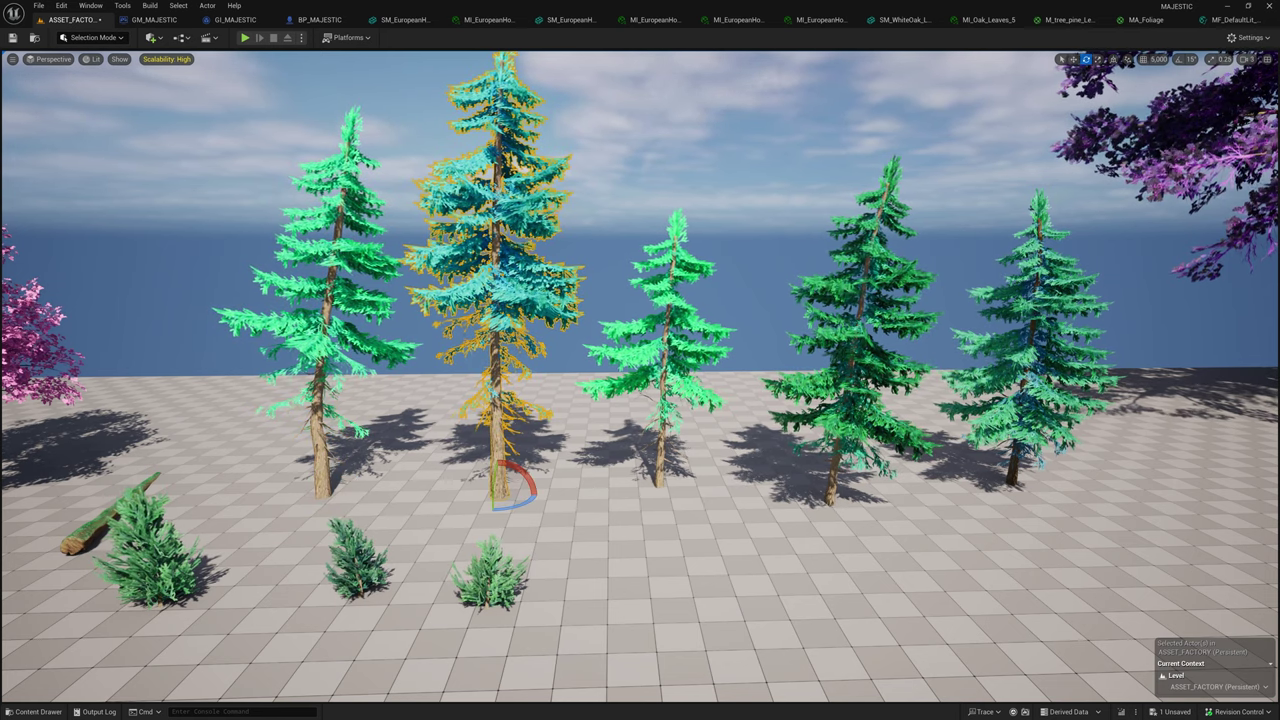
key(ctrl+e)
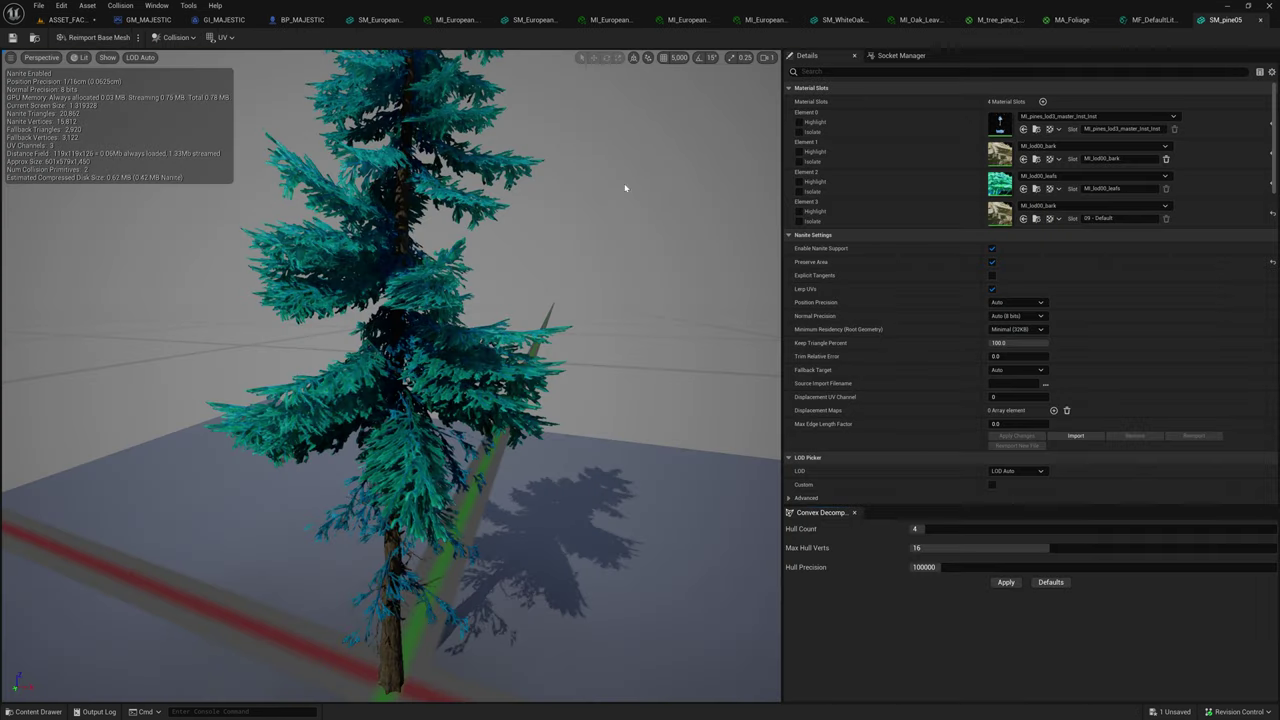
scroll(551, 337, down, 5)
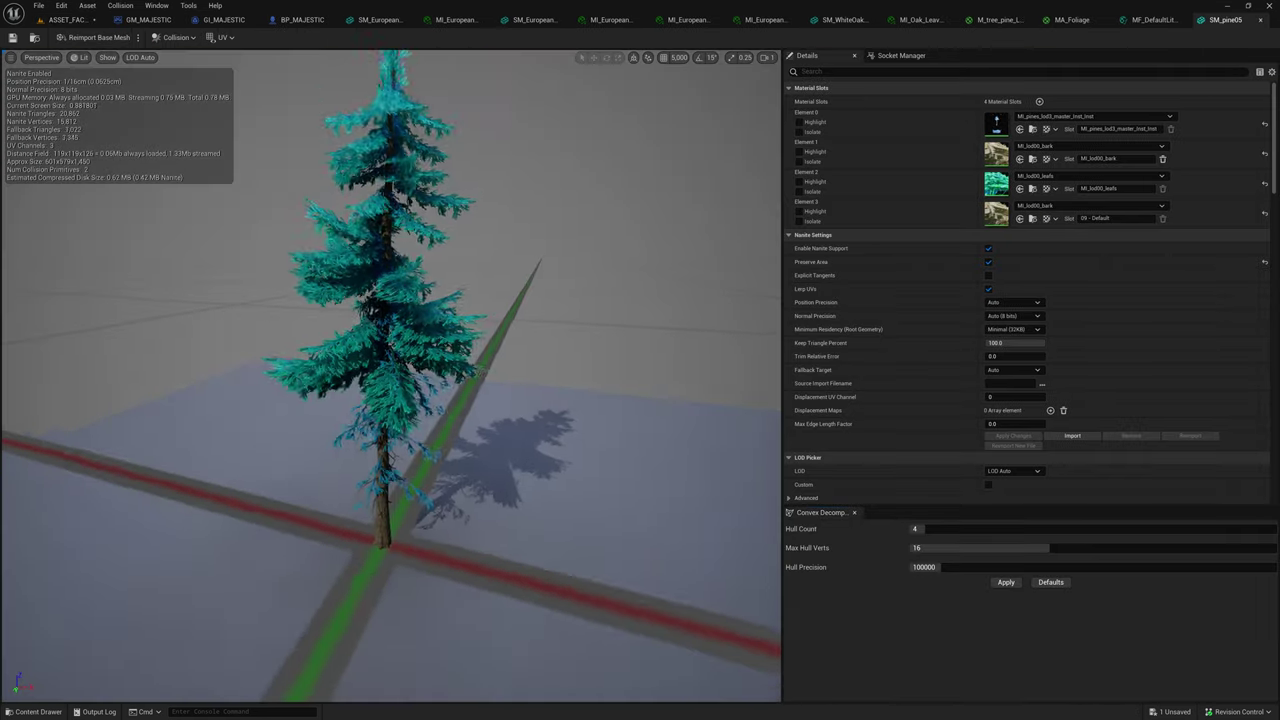
Inspect the simple collision boxes around SM_pine05's trunk from its base to its crown.
click(80, 57)
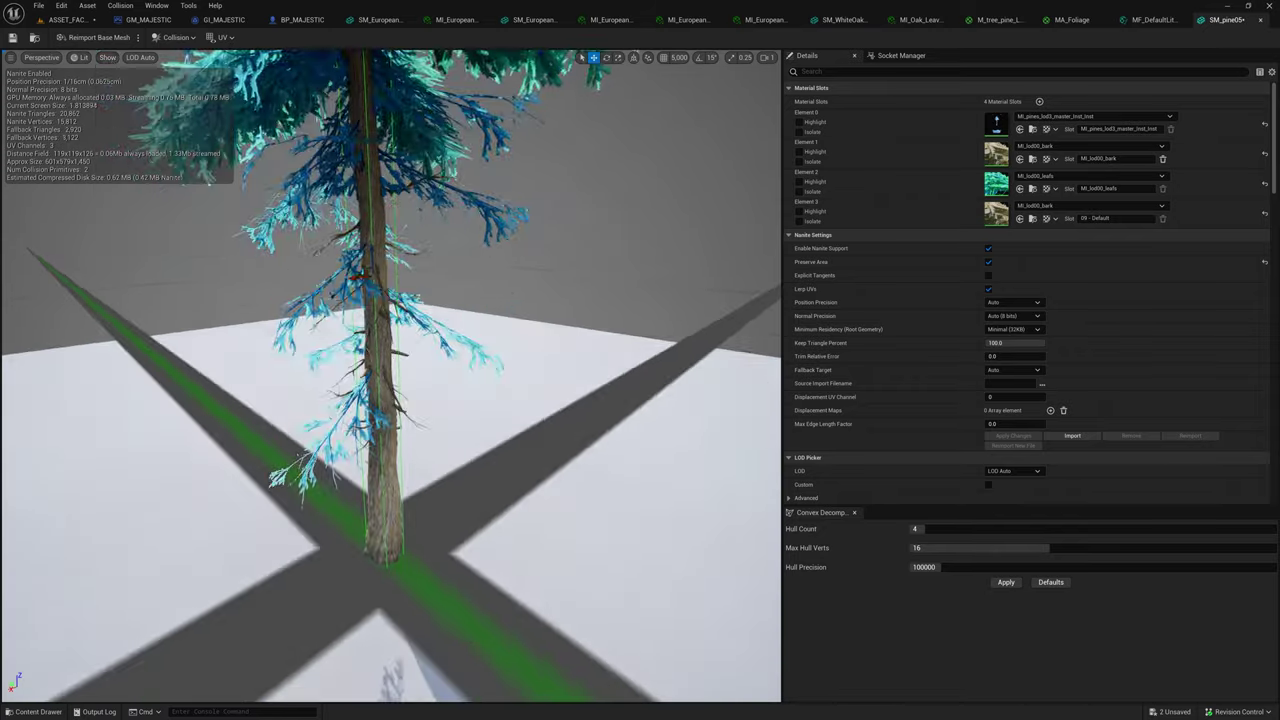
middle_drag(334, 474, 334, 218)
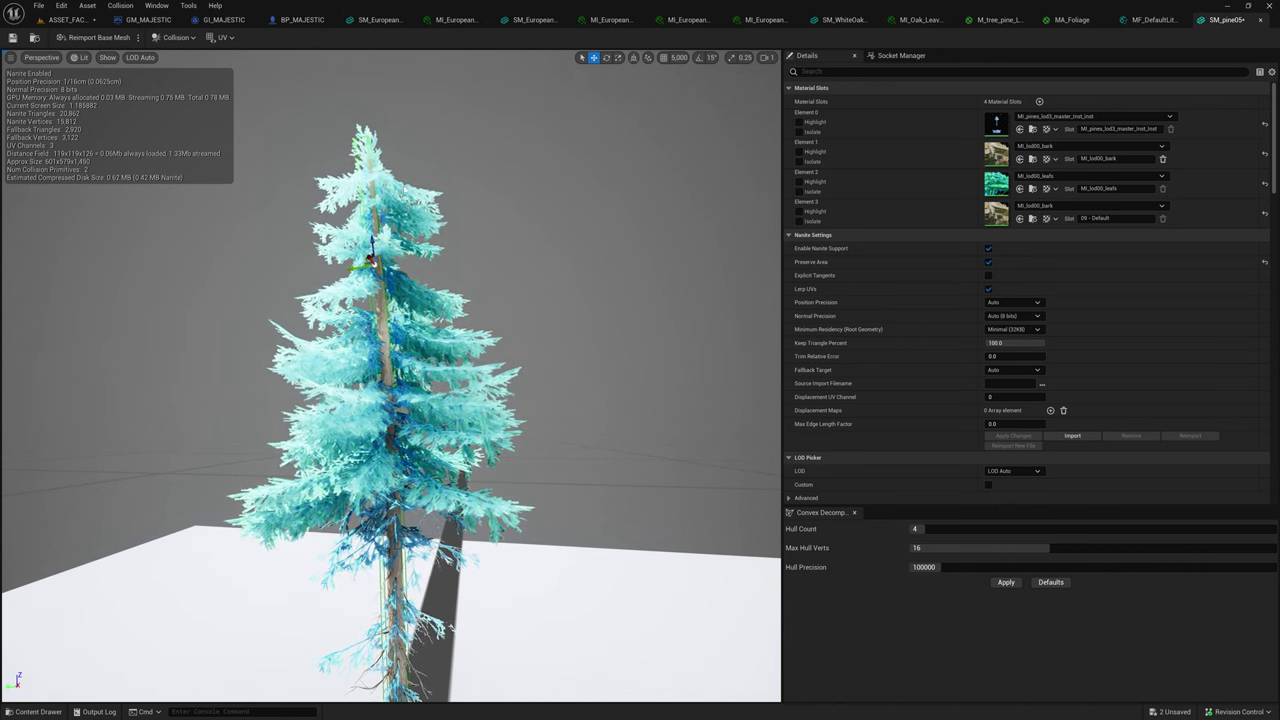
right_drag(433, 375, 335, 376)
key(w)
key(w)
key(s)
key(w)
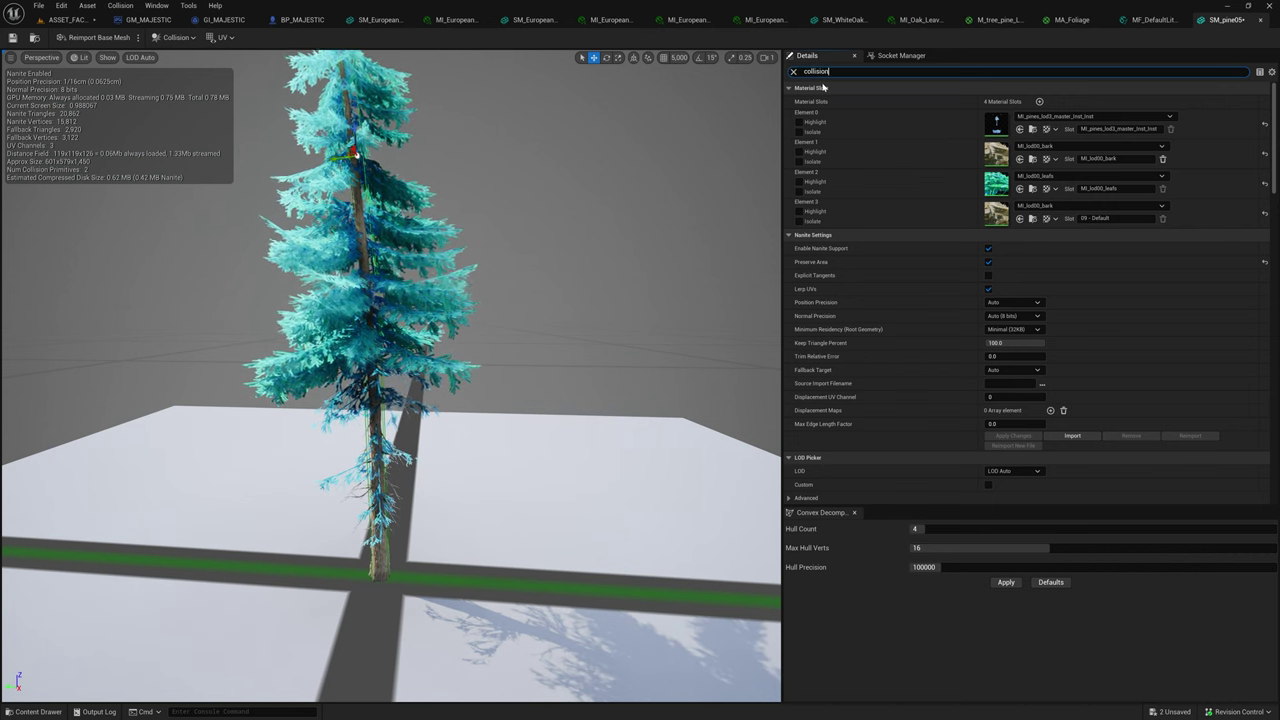
Review SM_pine05's collision properties and collapse its box primitives list.
scroll(966, 303, down, 7)
scroll(931, 311, up, 5)
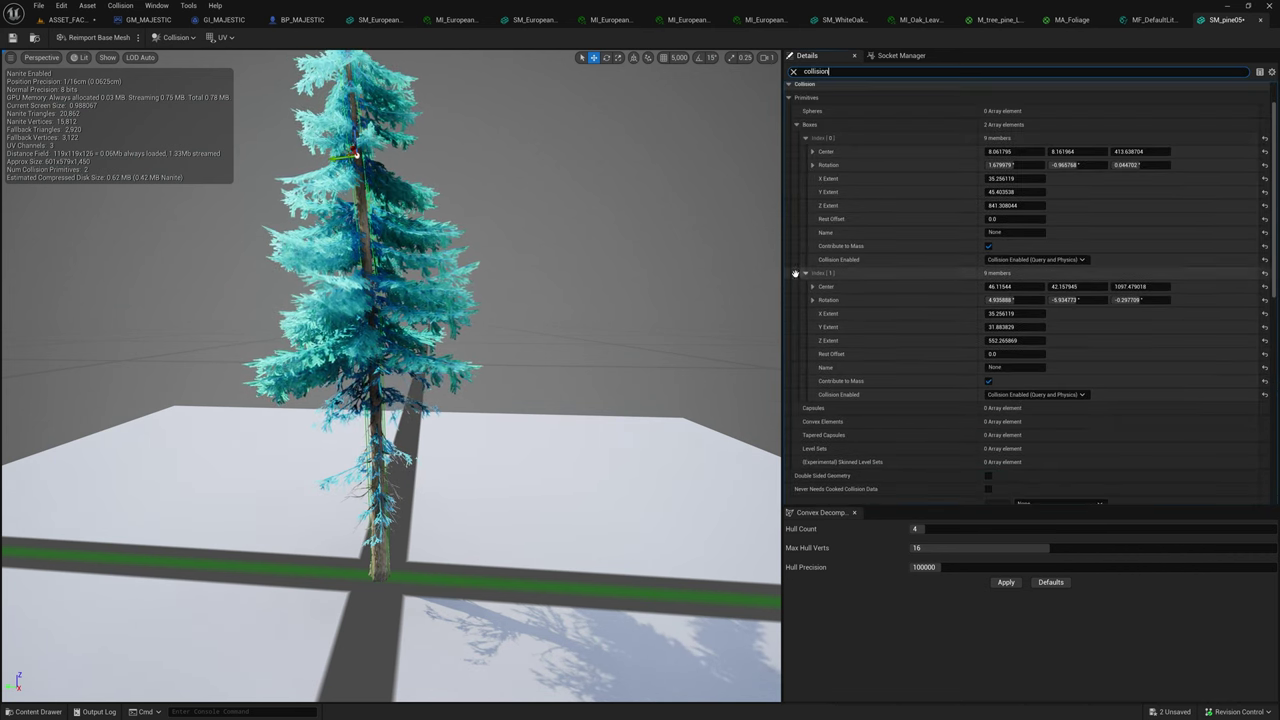
click(807, 274)
click(797, 156)
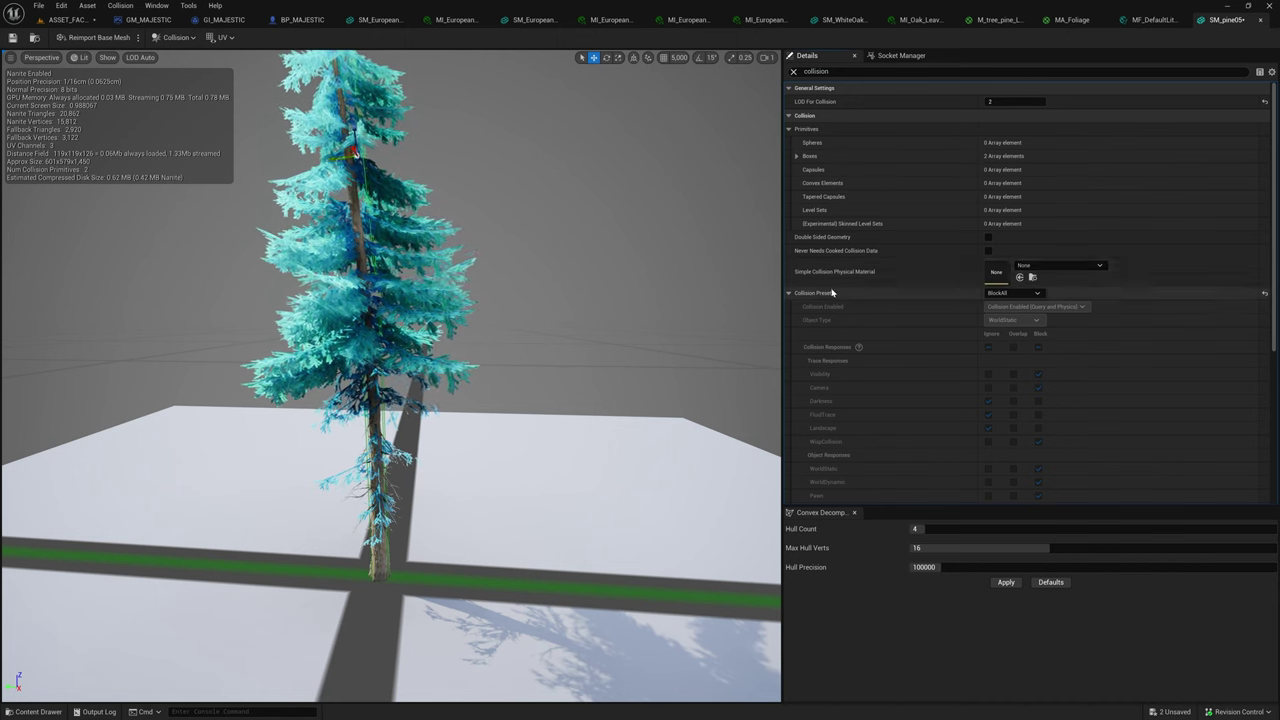
Review SM_pine05's Collision Complexity choices and keep it on Project Default.
scroll(1015, 275, down, 1)
scroll(876, 321, down, 6)
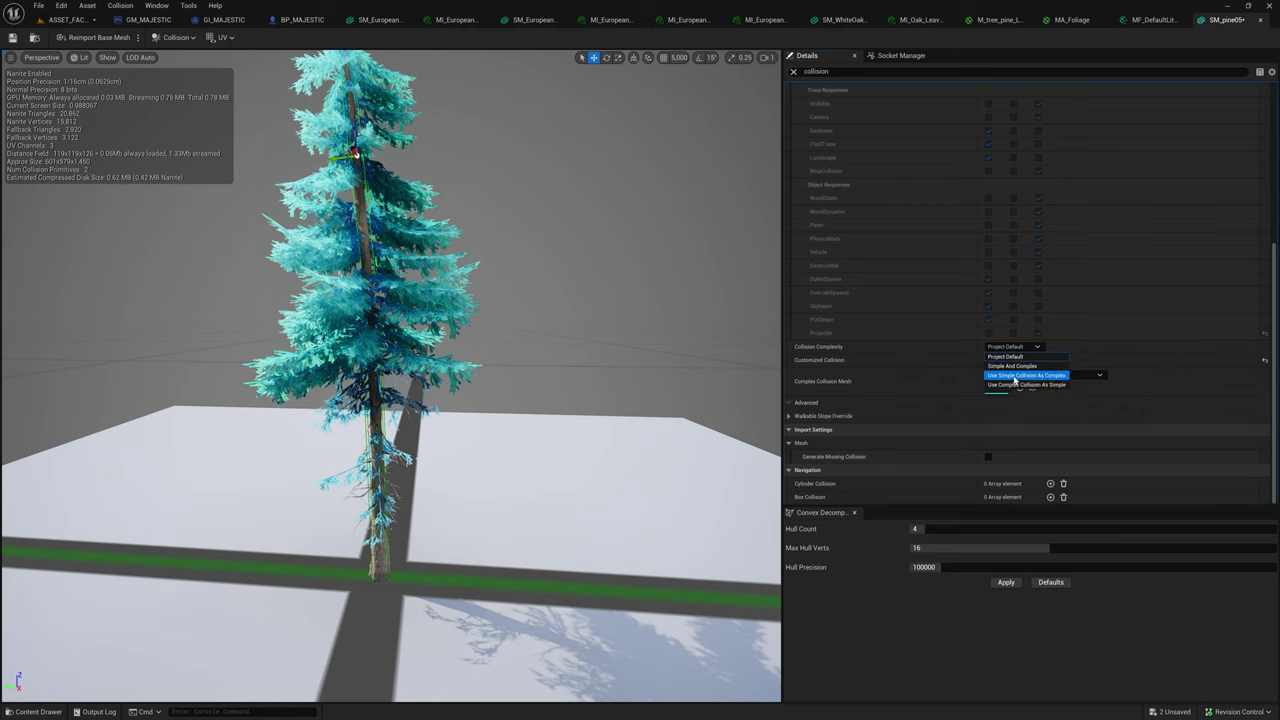
click(1015, 356)
scroll(300, 155, up, 4)
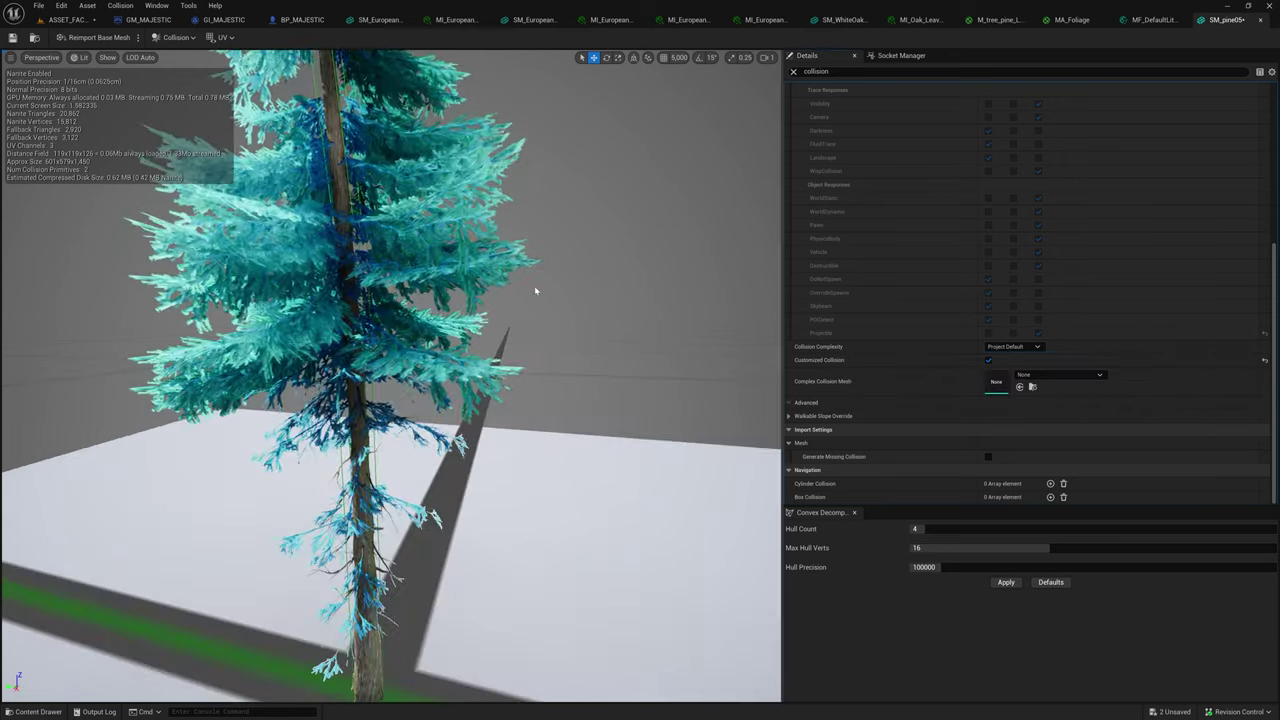
Return to the ASSET_FACTORY level and examine the simple collision shapes on the various tree trunks in the Player Collision view.
click(66, 19)
right_drag(640, 380, 700, 380)
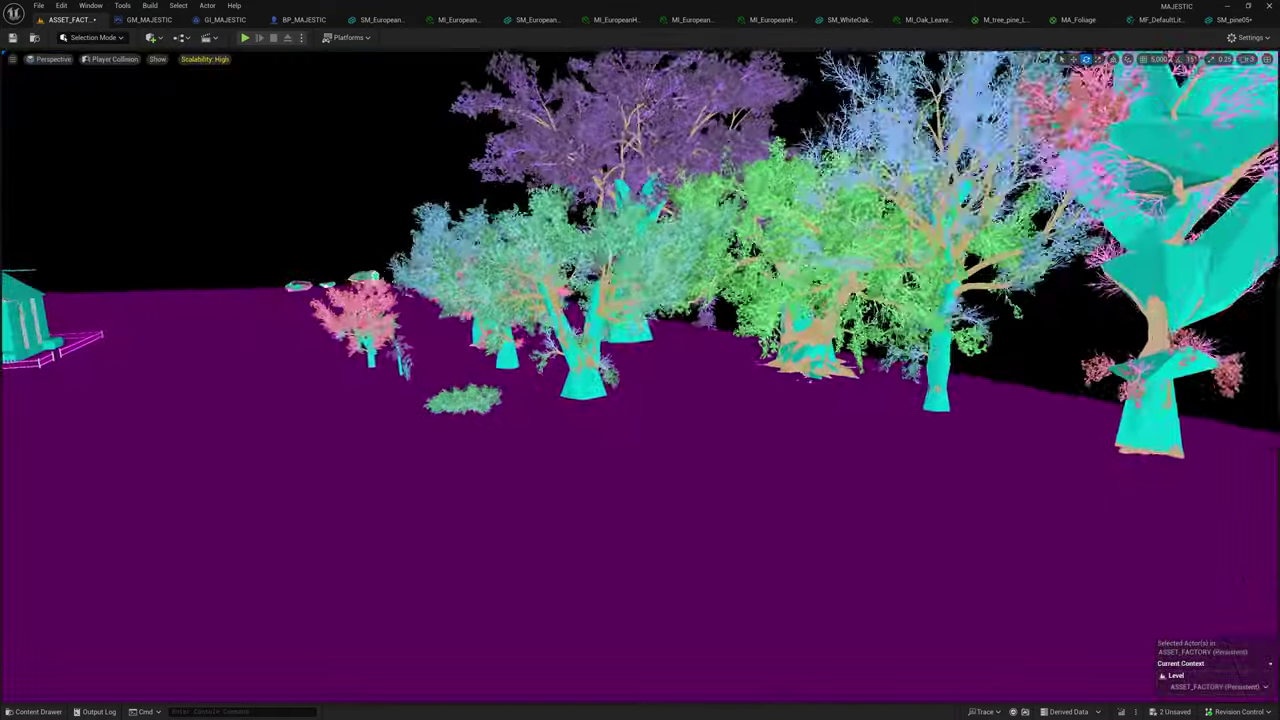
mouse_move(640, 380)
right_down()
mouse_move(450, 365)
mouse_move(500, 385)
mouse_move(480, 415)
mouse_move(620, 430)
mouse_move(650, 470)
mouse_move(640, 348)
mouse_move(645, 362)
right_up()
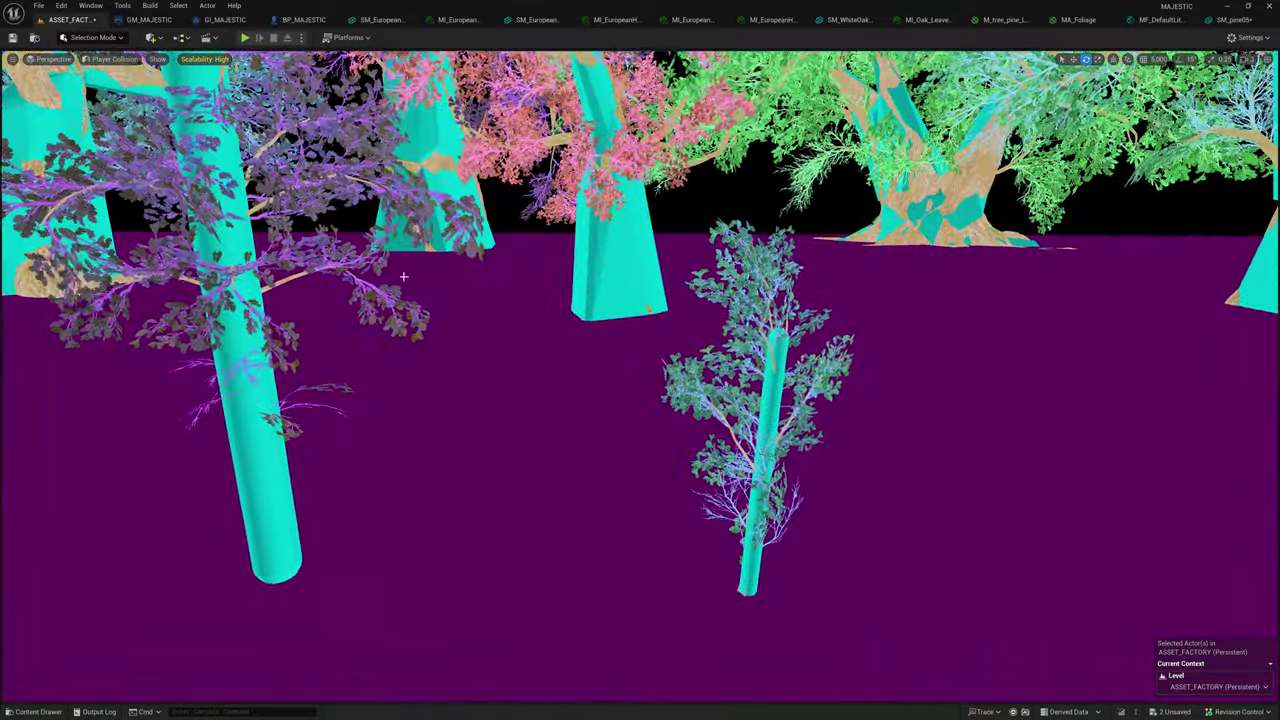
right_drag(404, 276, 12, 234)
right_drag(722, 490, 687, 496)
right_drag(640, 290, 568, 281)
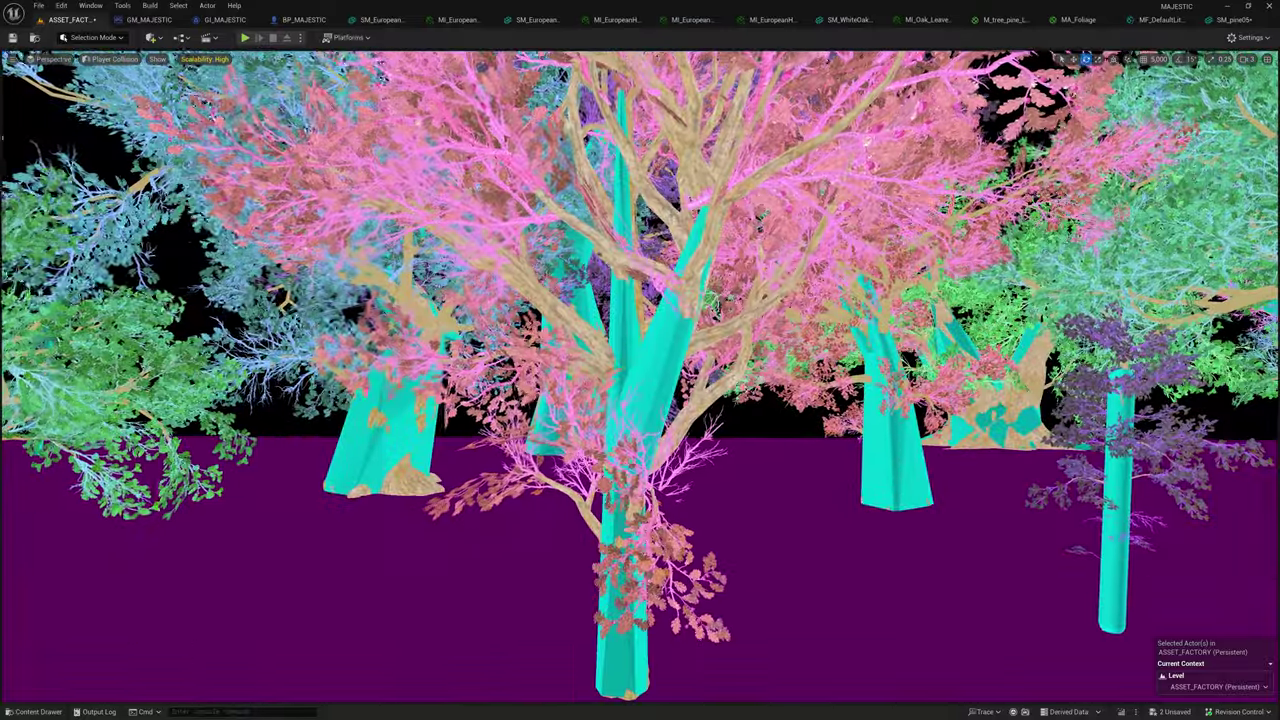
mouse_move(700, 499)
right_down()
mouse_move(680, 495)
mouse_move(723, 498)
right_up()
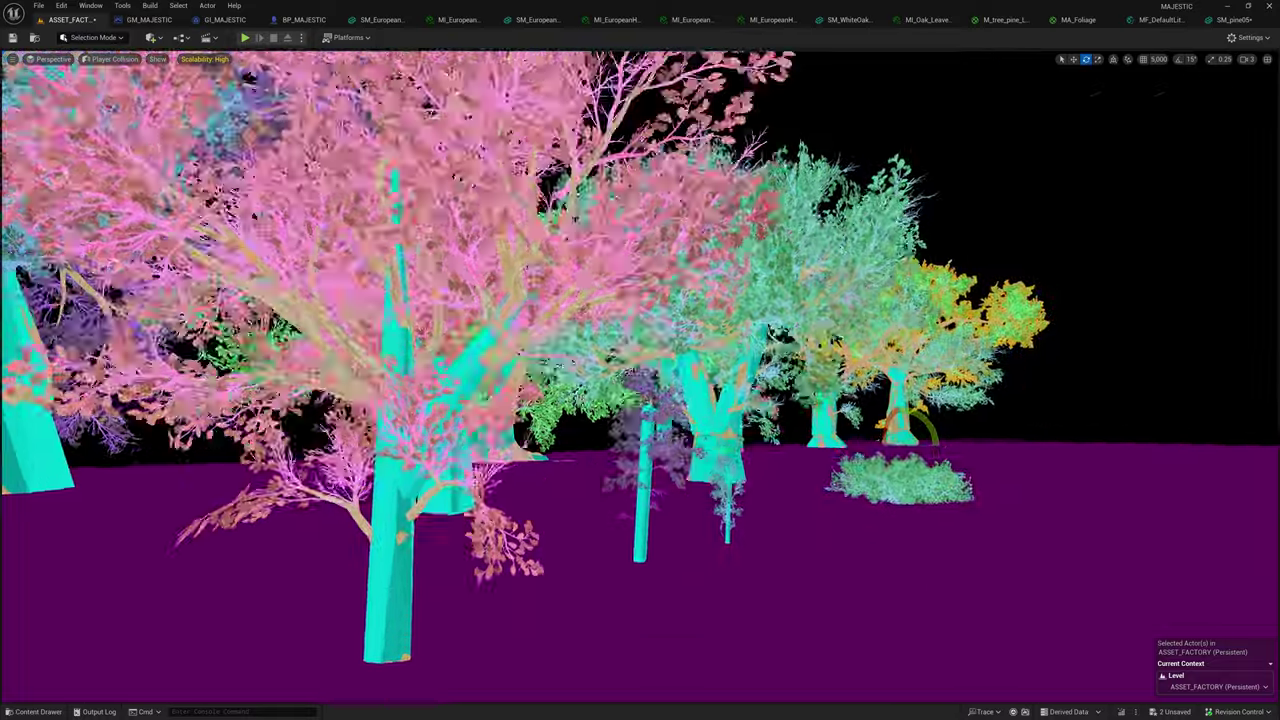
Inspect the collision hulls around the yellow-leaved oak's base, trunk and lower branches.
right_drag(723, 498, 777, 498)
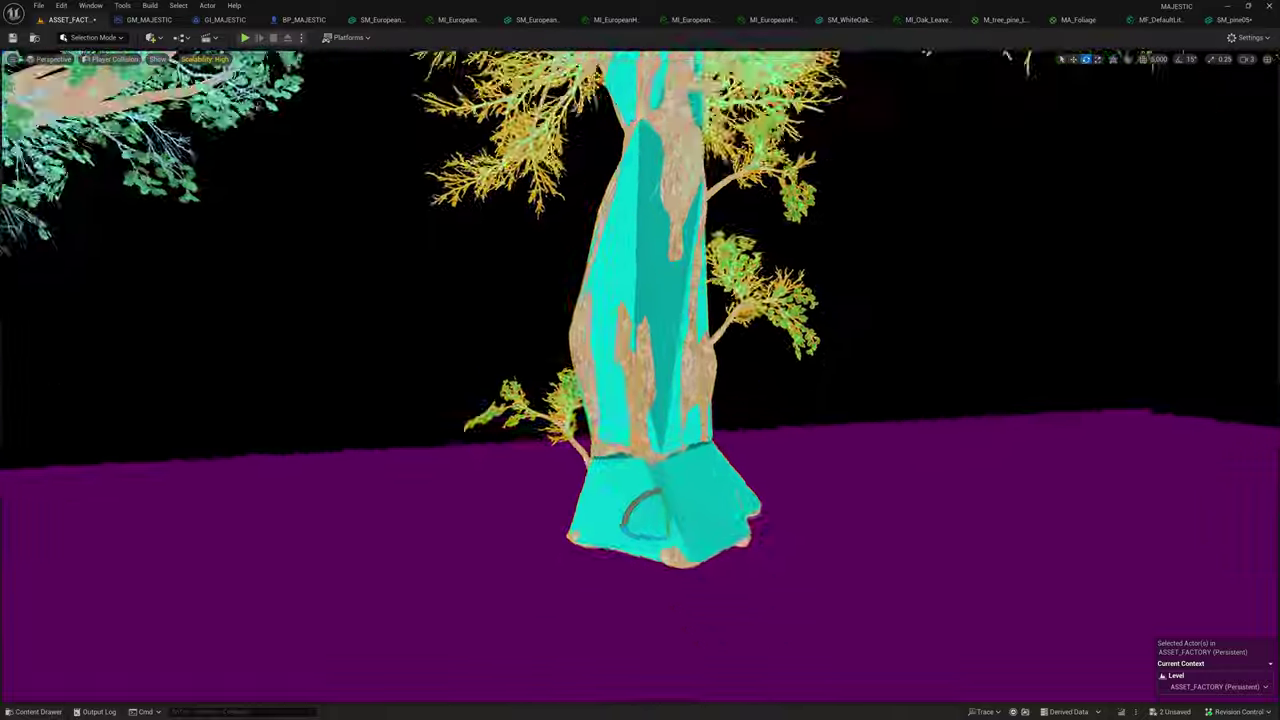
mouse_move(536, 375)
right_down()
mouse_move(530, 290)
mouse_move(570, 335)
mouse_move(536, 375)
right_up()
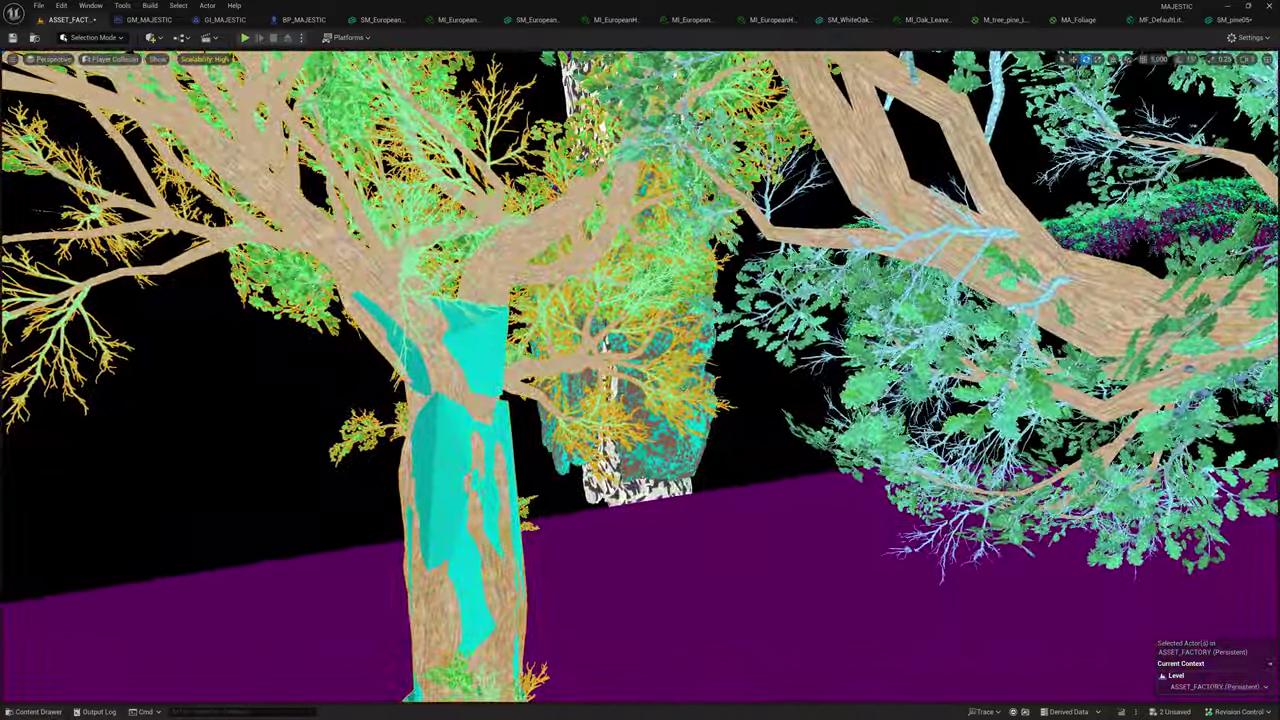
right_drag(536, 375, 536, 375)
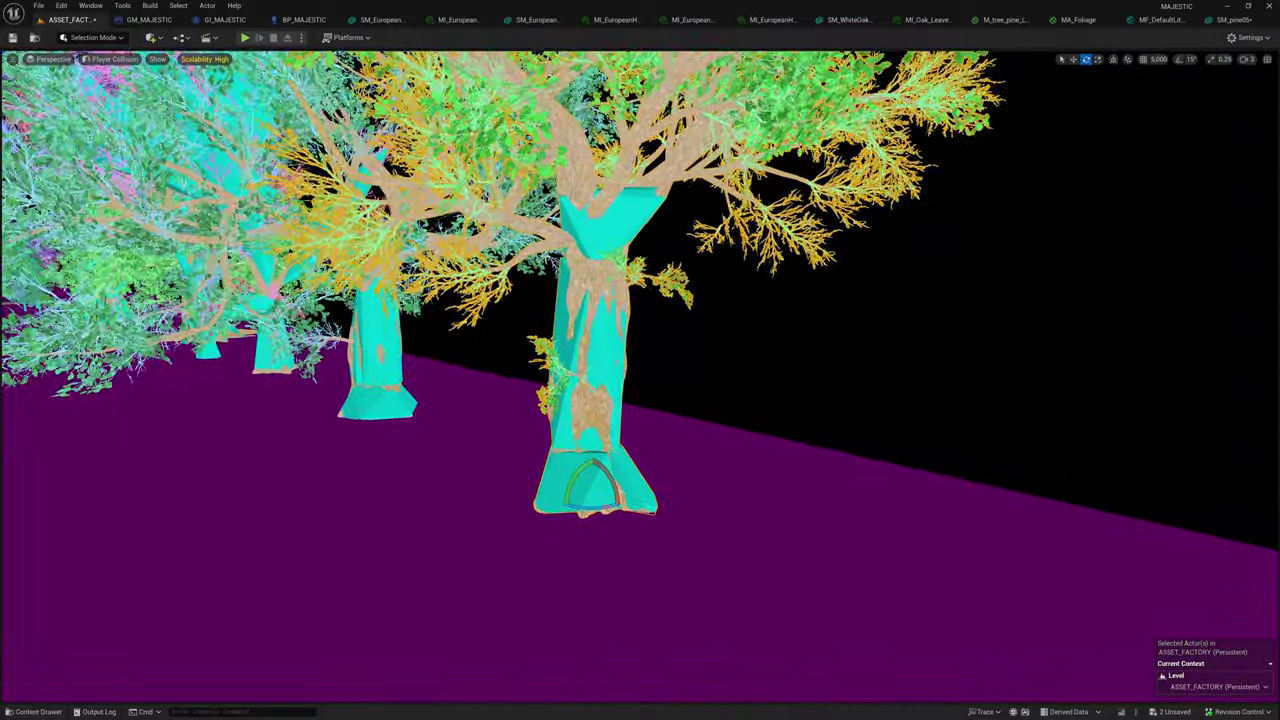
Show the level in Lit mode and export the SM_WhiteOak_Tall_01A mesh with its collision as SM_WhiteOak_Tall_01A1.FBX in the OakTrees folder.
click(117, 98)
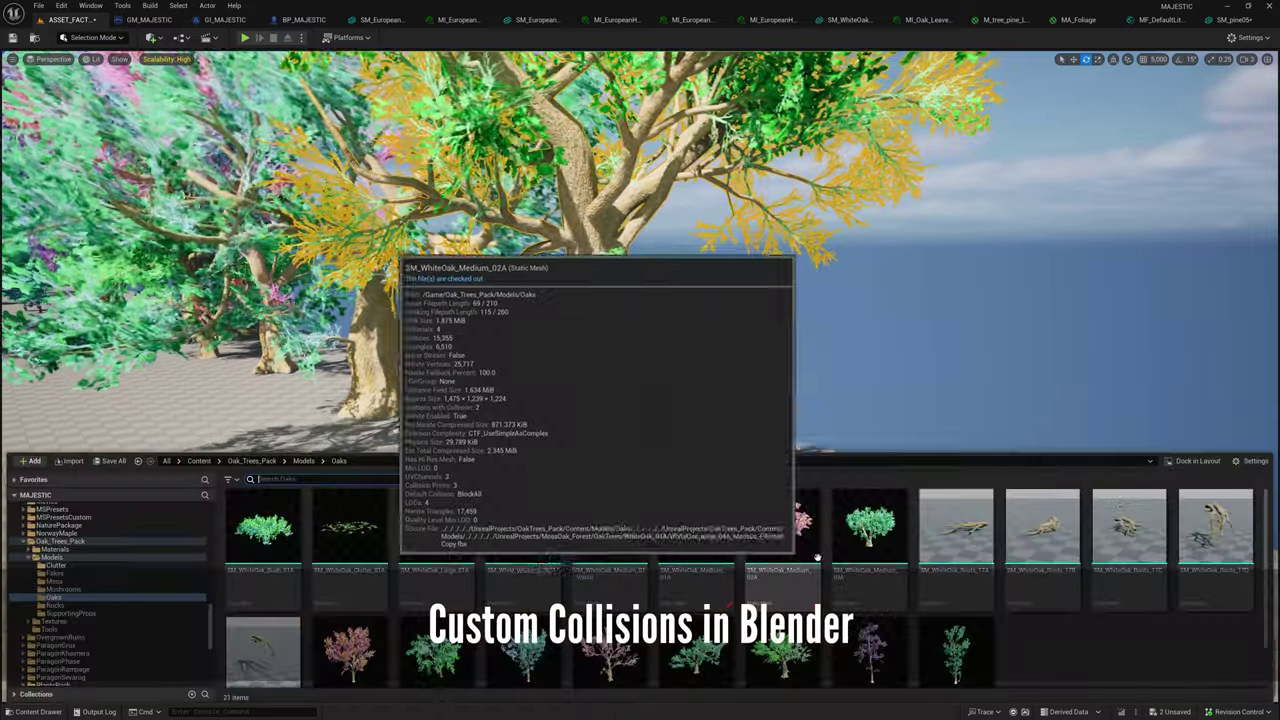
scroll(817, 557, down, 1)
right_click(524, 600)
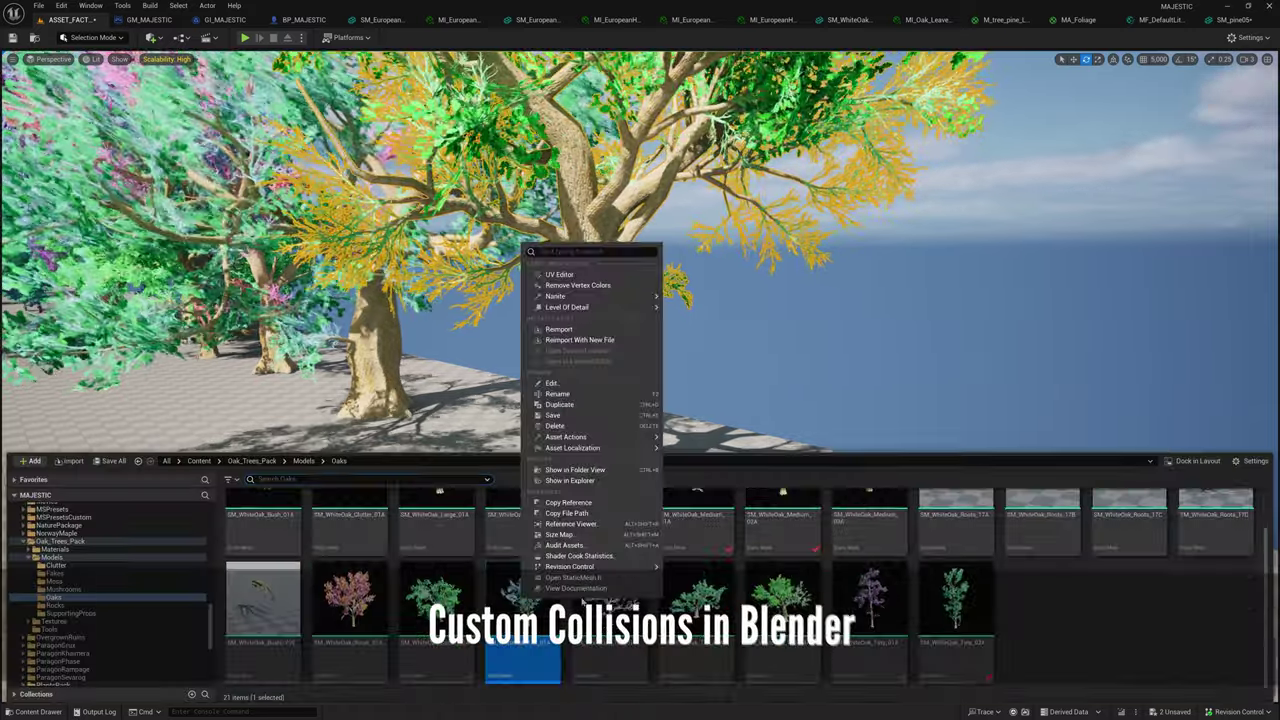
mouse_move(579, 438)
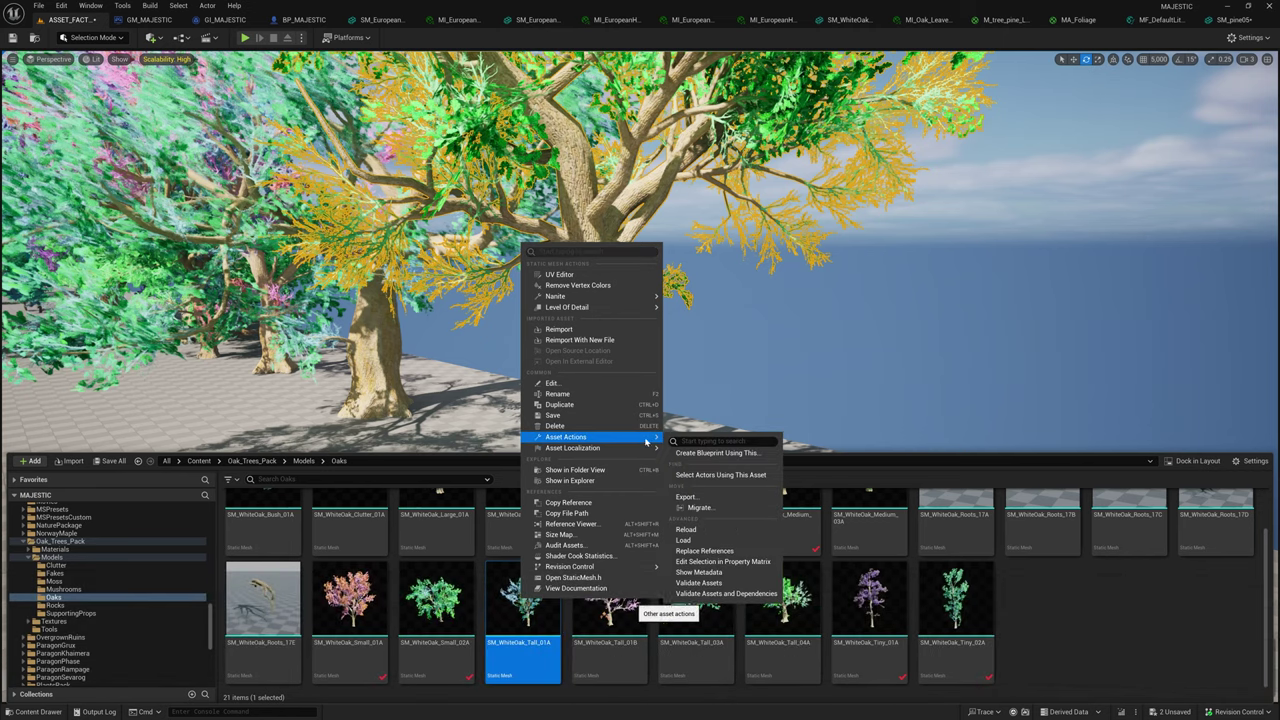
click(686, 497)
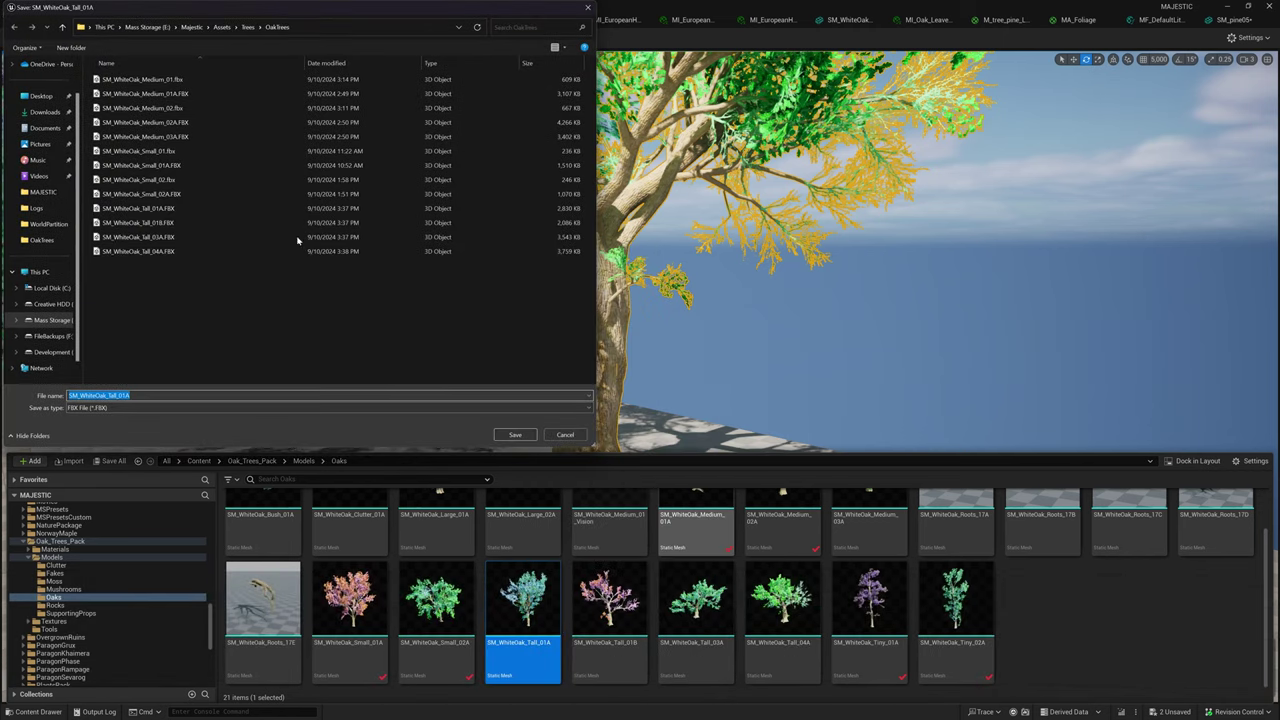
key(Return)
drag(626, 253, 518, 149)
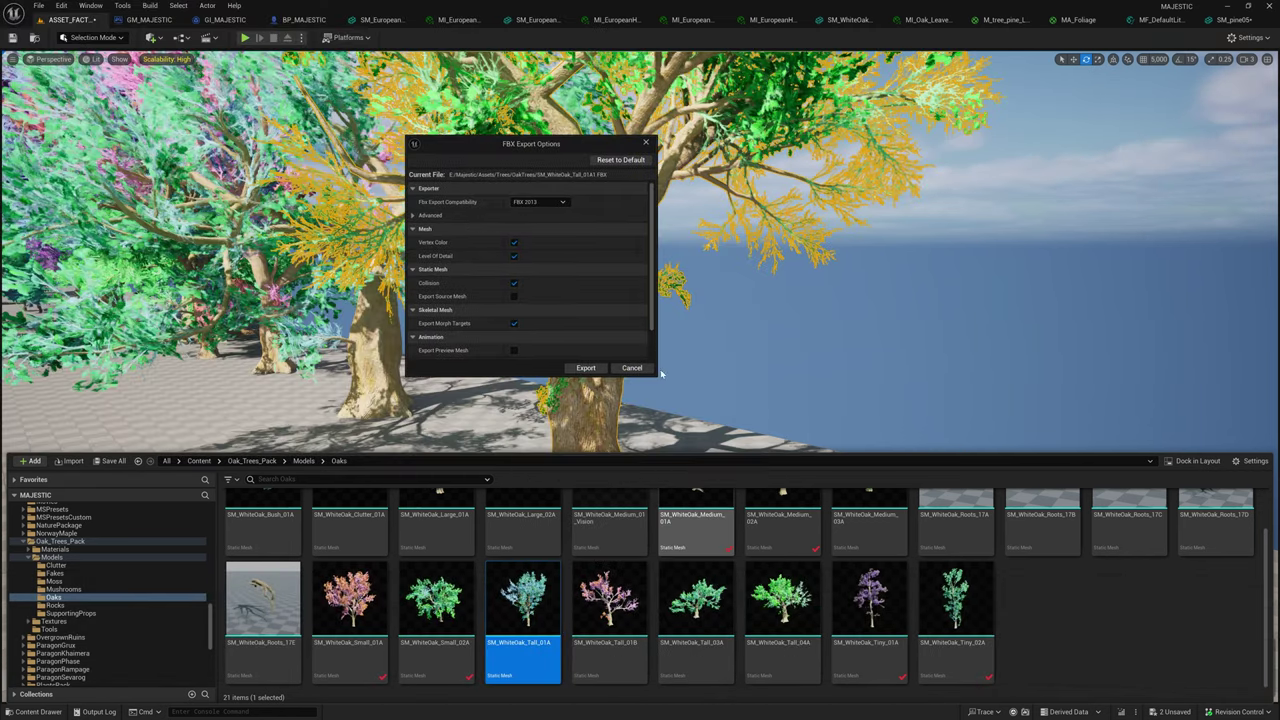
drag(656, 376, 727, 454)
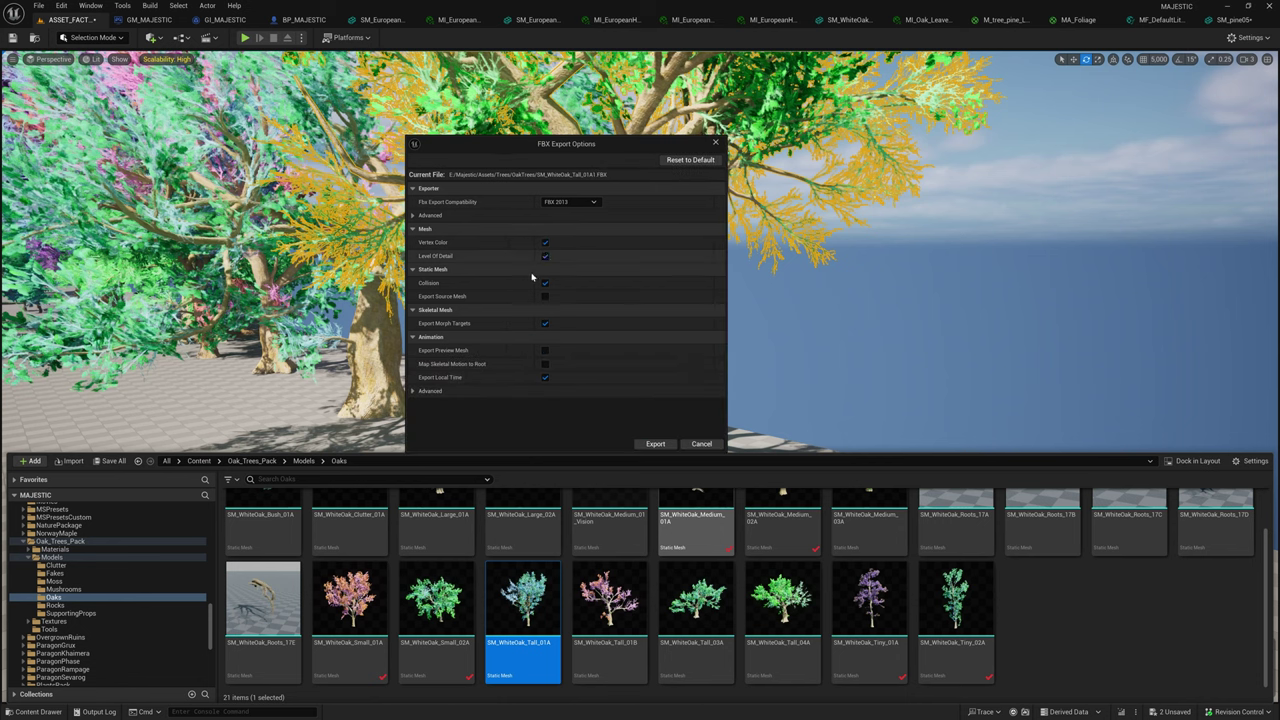
click(654, 444)
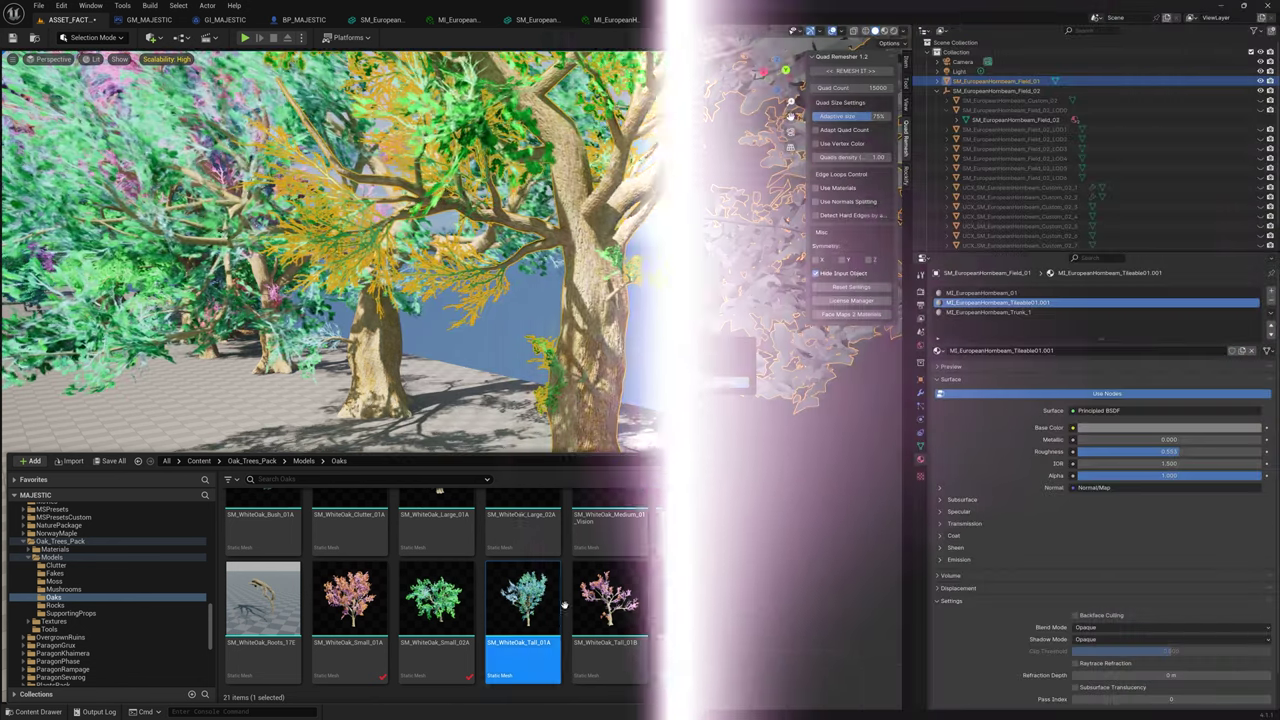
Switch to Blender and open the recent file OakTrees.blend without saving the changes to Tree2_Custom.blend.
click(21, 18)
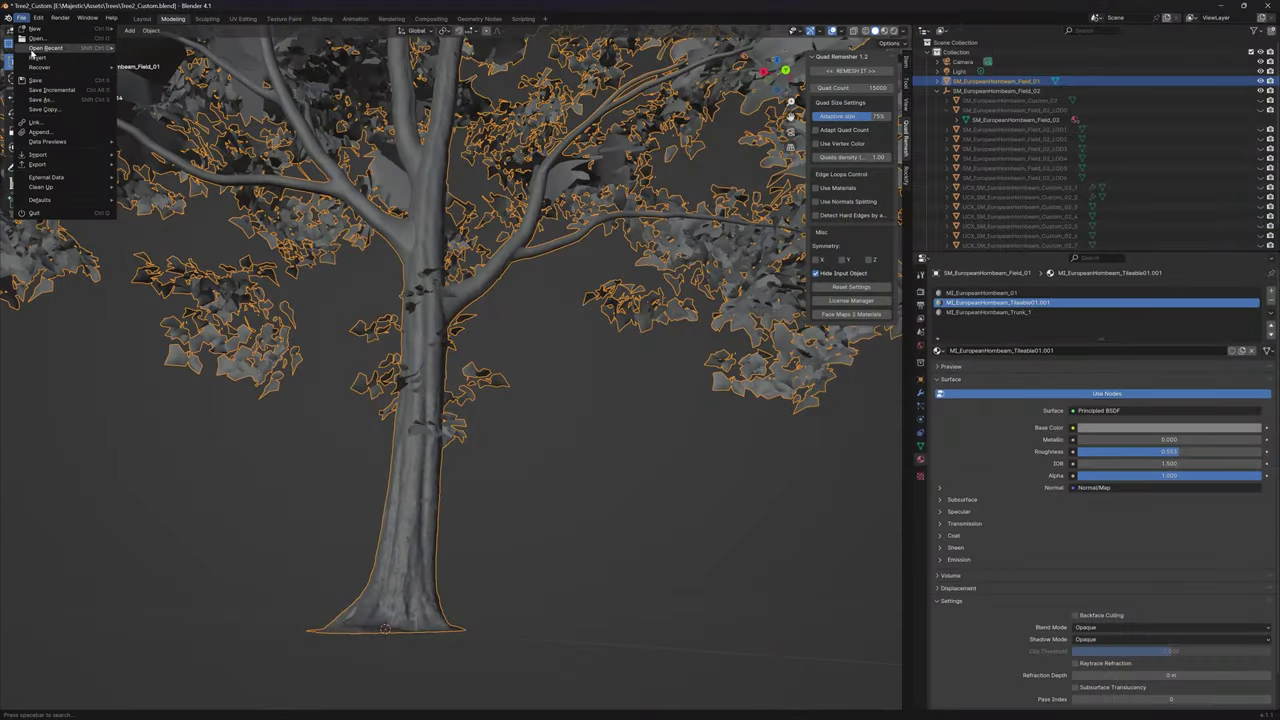
mouse_move(37, 46)
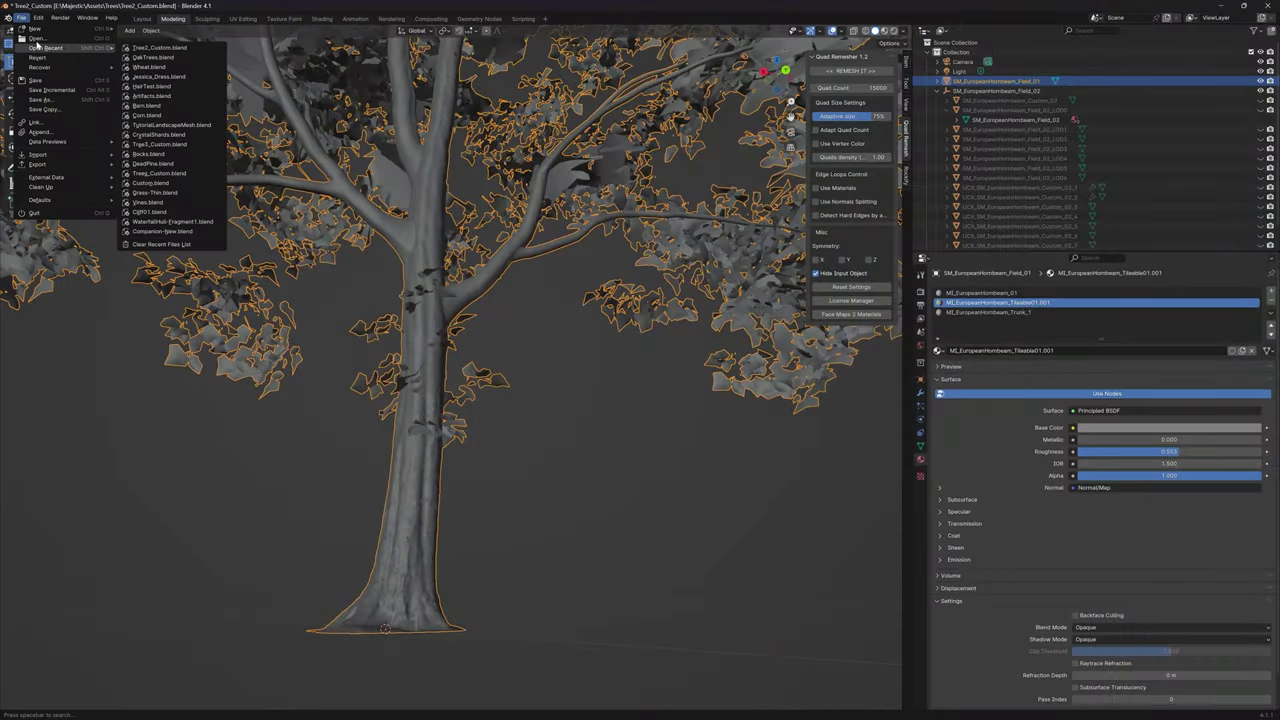
click(145, 57)
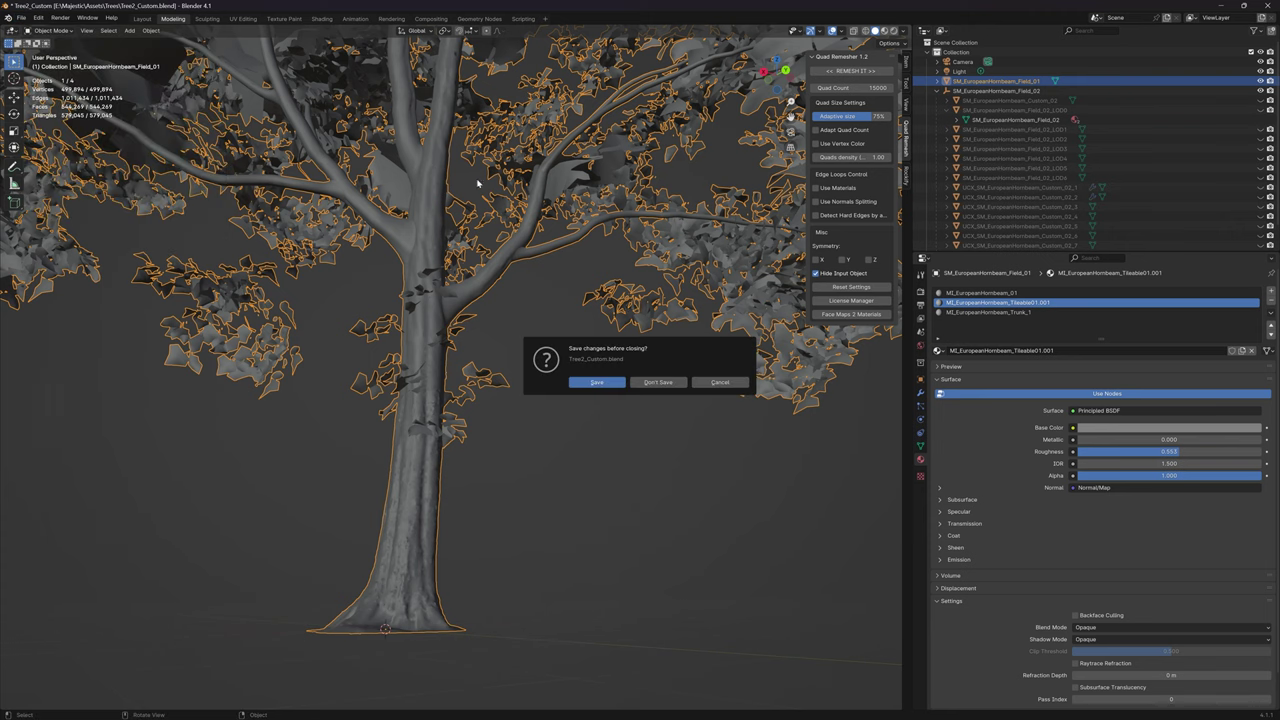
click(658, 382)
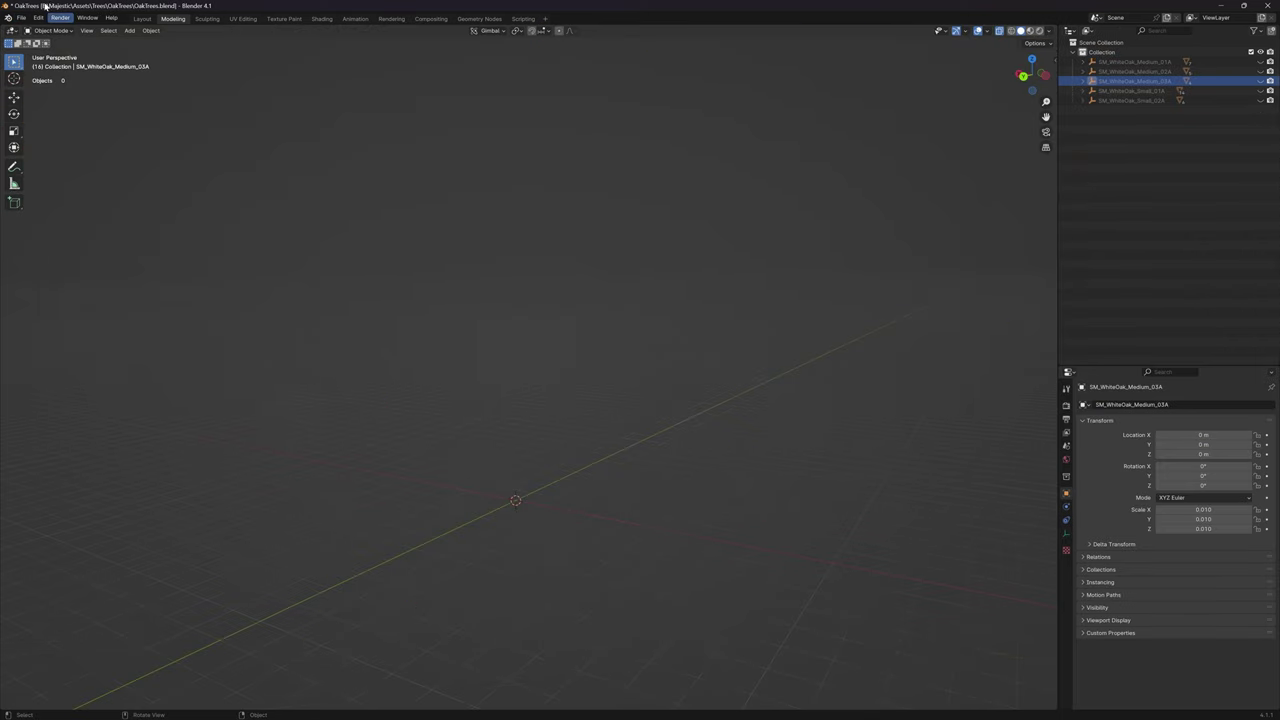
Delete the duplicate tall oak FBX from the OakTrees folder and import SM_WhiteOak_Tall_01A.FBX.
click(21, 18)
mouse_move(87, 157)
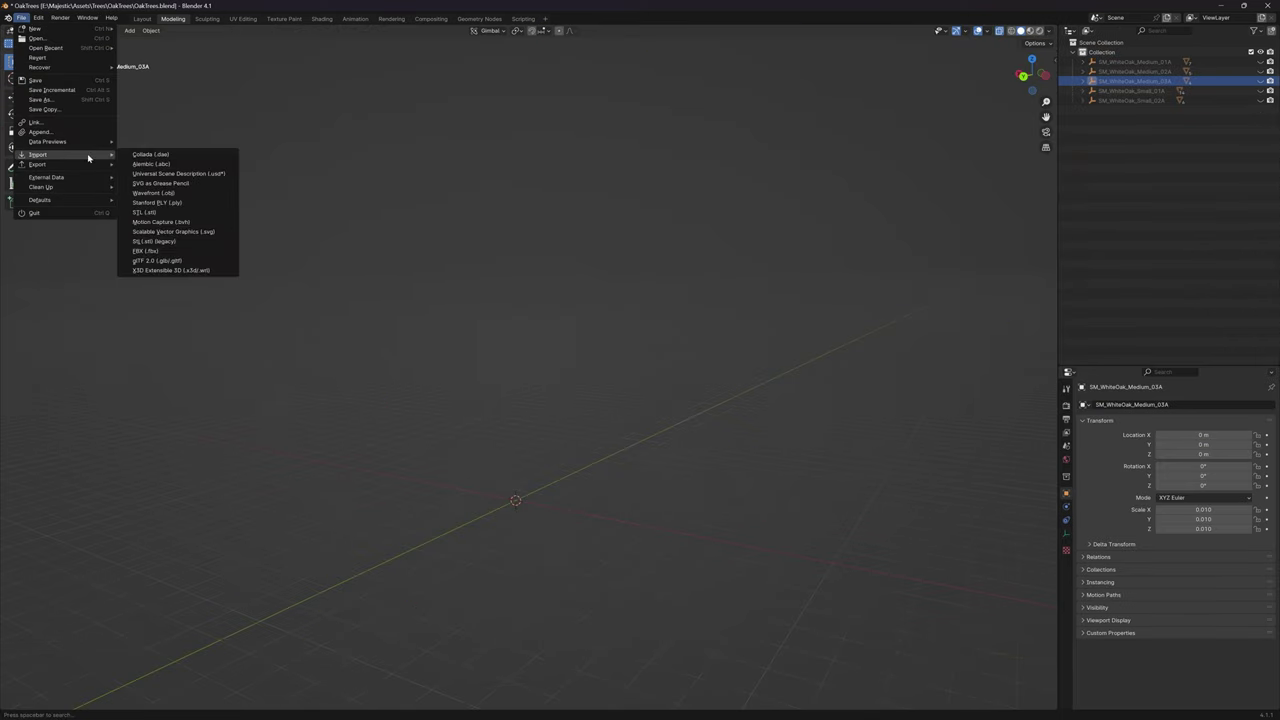
click(150, 250)
click(540, 277)
key(Delete)
click(516, 277)
click(570, 268)
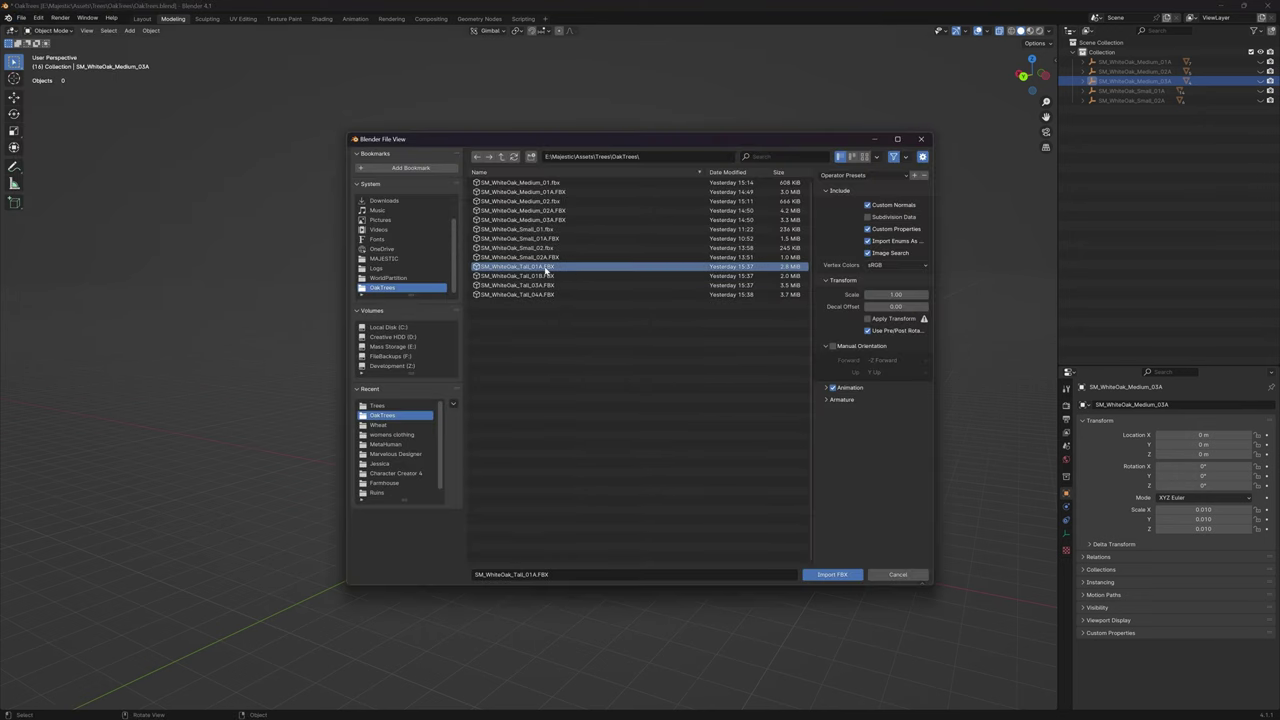
click(832, 575)
Examine the imported tree and delete its existing collision mesh, UCX_SM_WhiteOak_Tall_01A_LOD0.
middle_drag(582, 298, 543, 373)
scroll(543, 373, down, 3)
click(726, 420)
scroll(700, 410, up, 3)
middle_drag(655, 378, 886, 234)
click(1140, 119)
key(Delete)
key(ctrl+z)
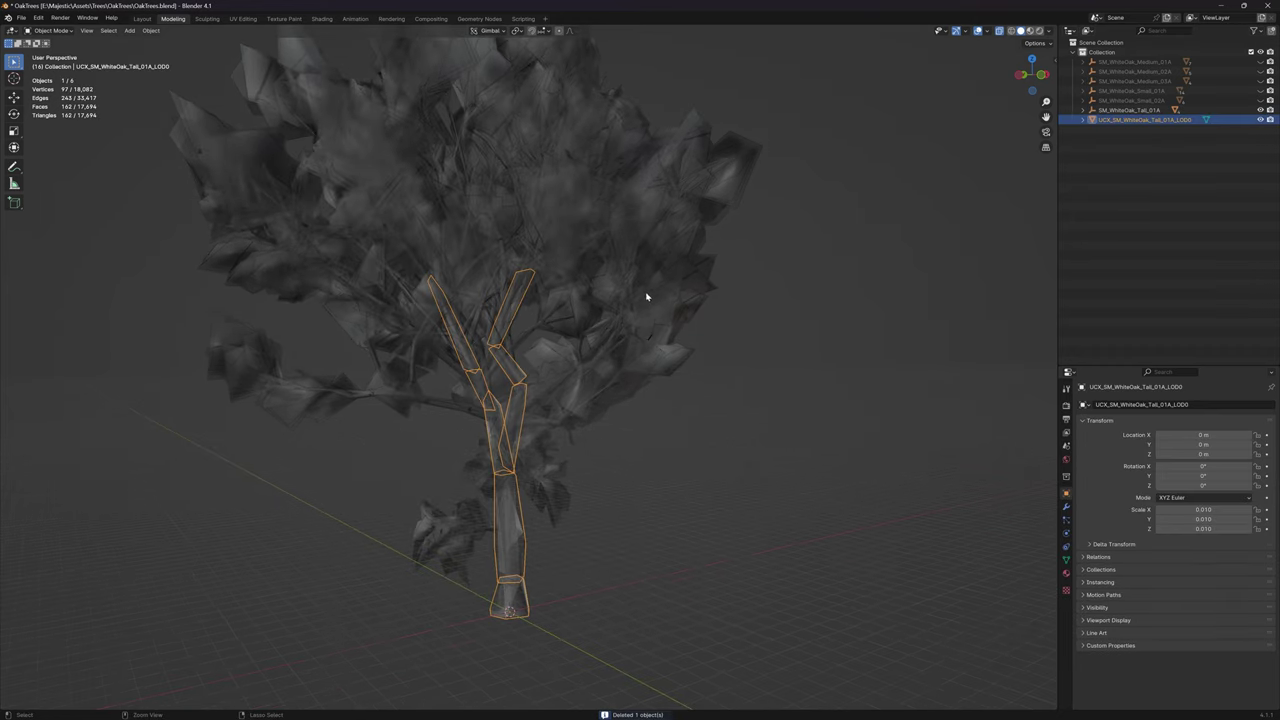
click(694, 380)
click(1158, 119)
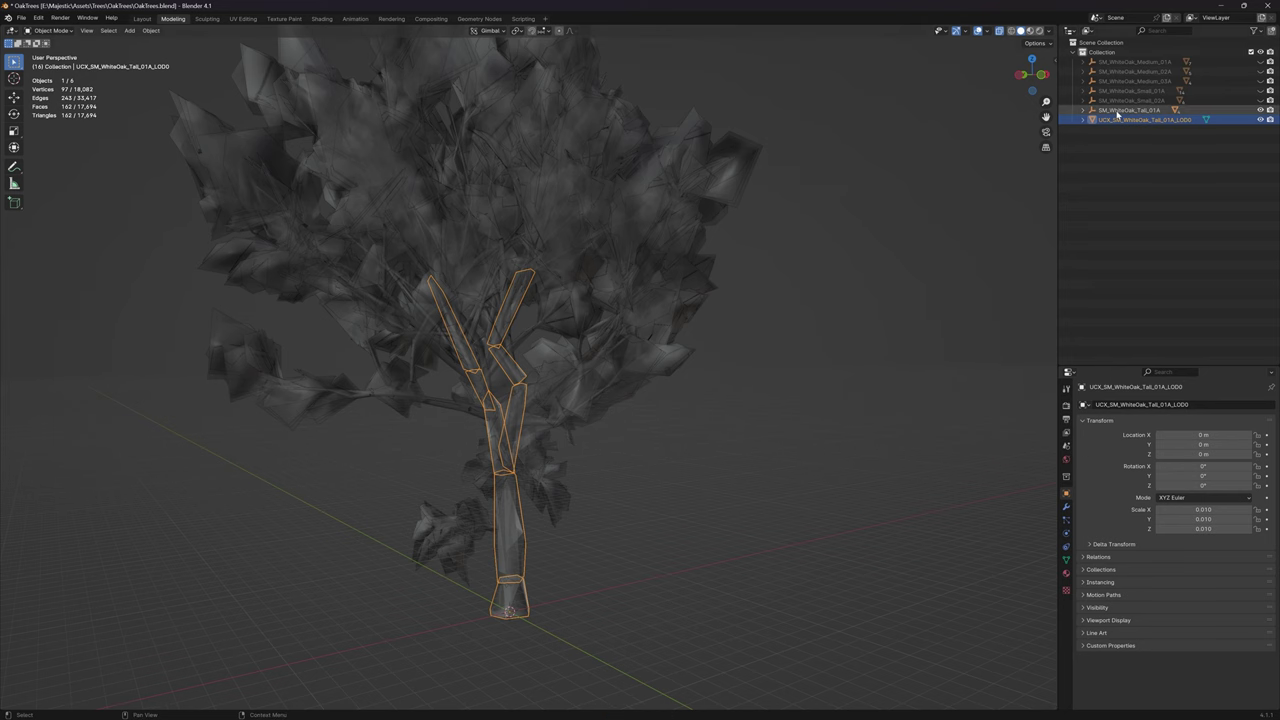
key(Delete)
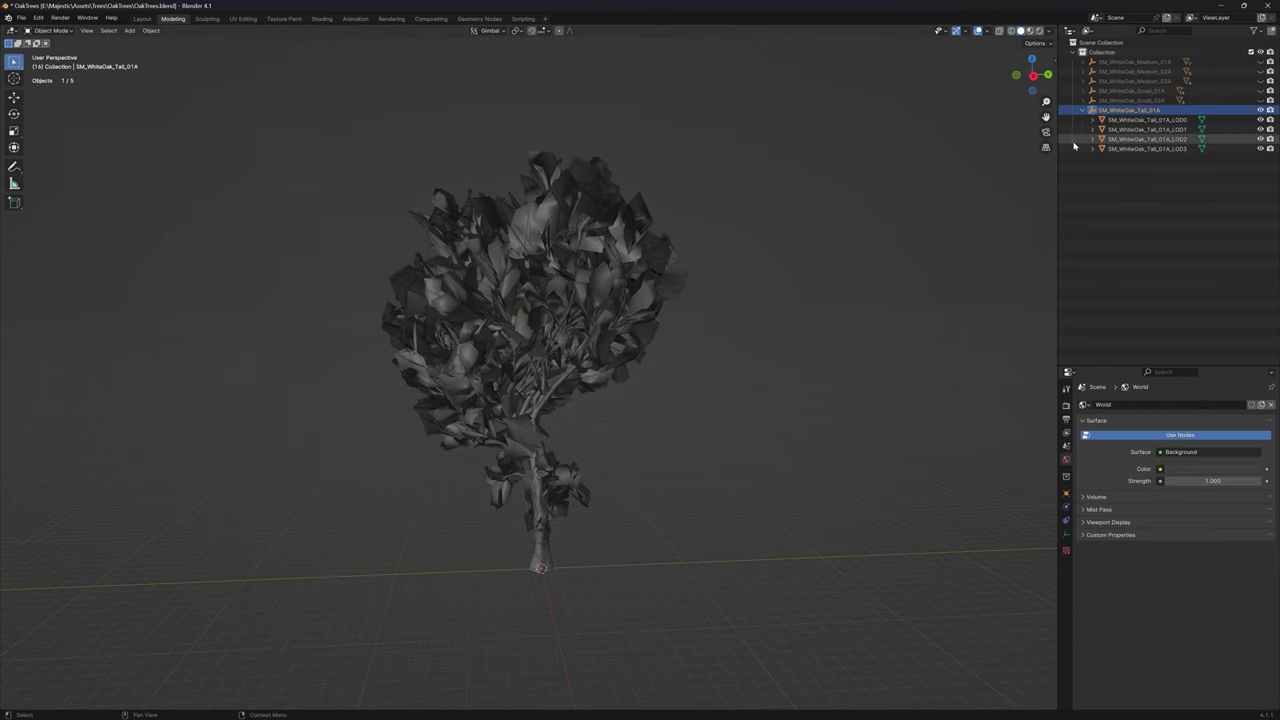
Delete the LOD3 and LOD2 meshes of SM_WhiteOak_Tall_01A.
click(1130, 148)
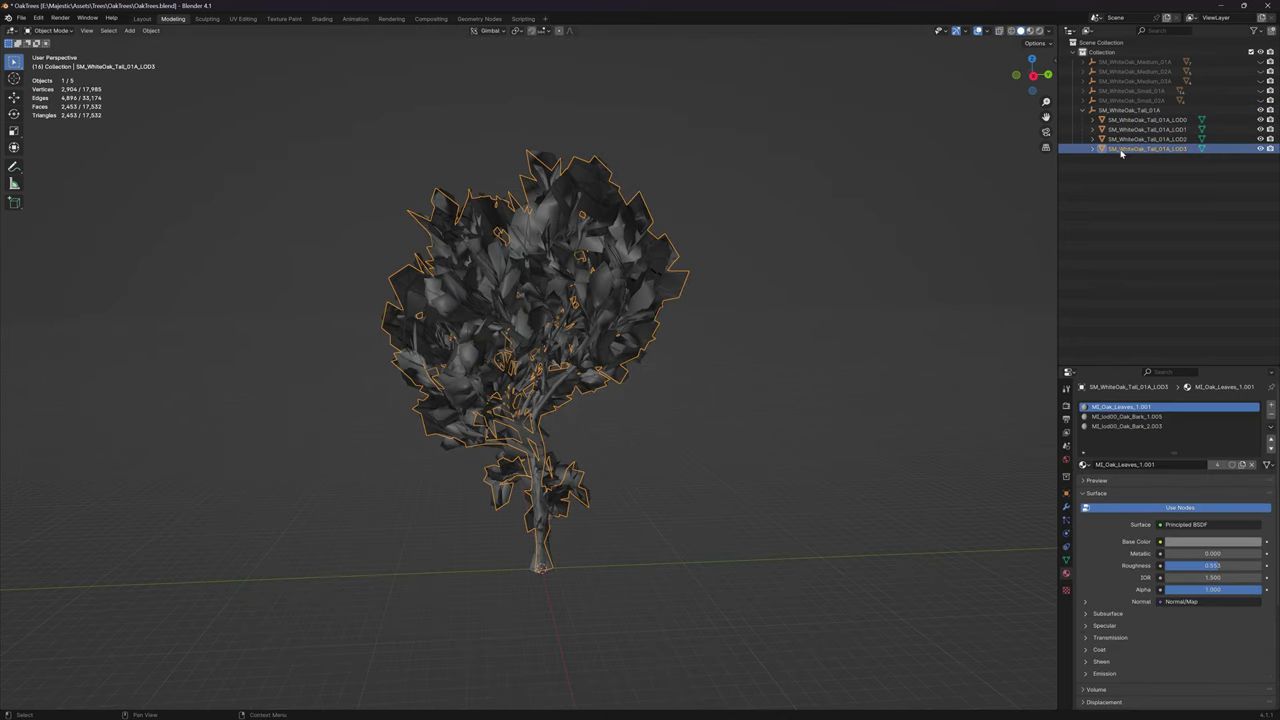
key(Delete)
click(1155, 139)
key(Delete)
Isolate the tall oak's LOD0 mesh and inspect its trunk and branch geometry.
click(1155, 121)
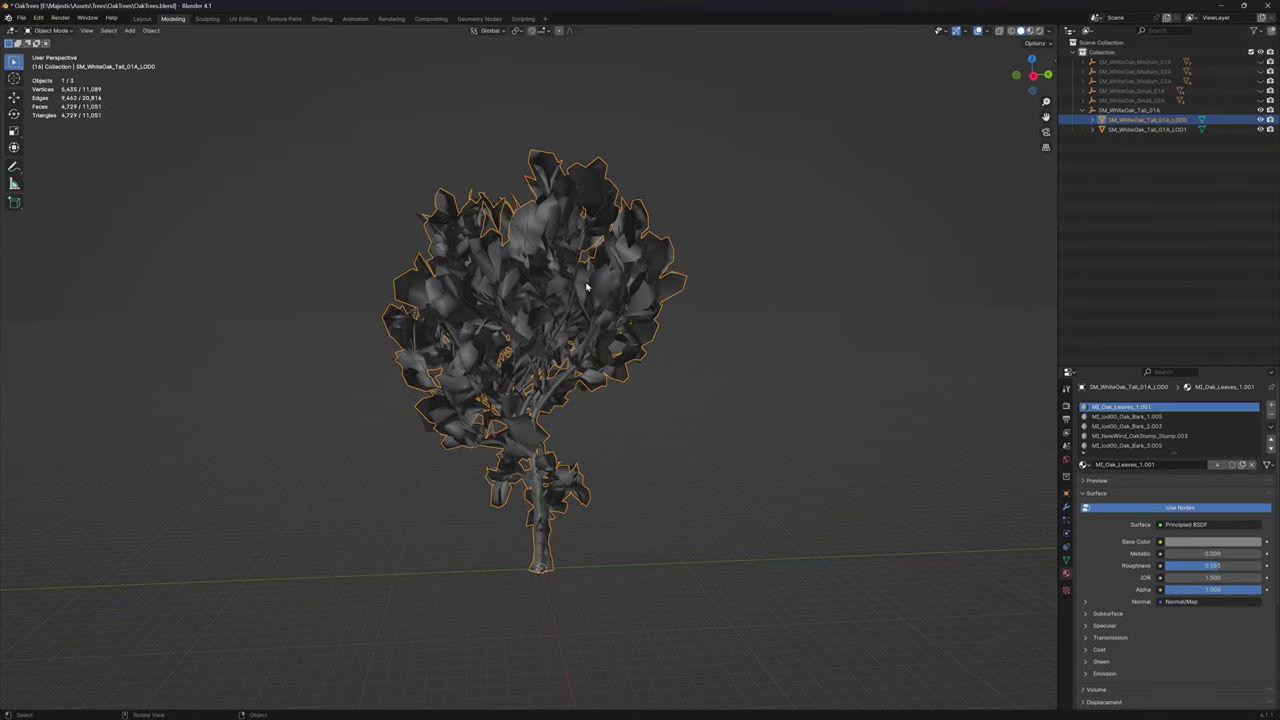
scroll(673, 287, up, 6)
middle_drag(673, 287, 623, 297)
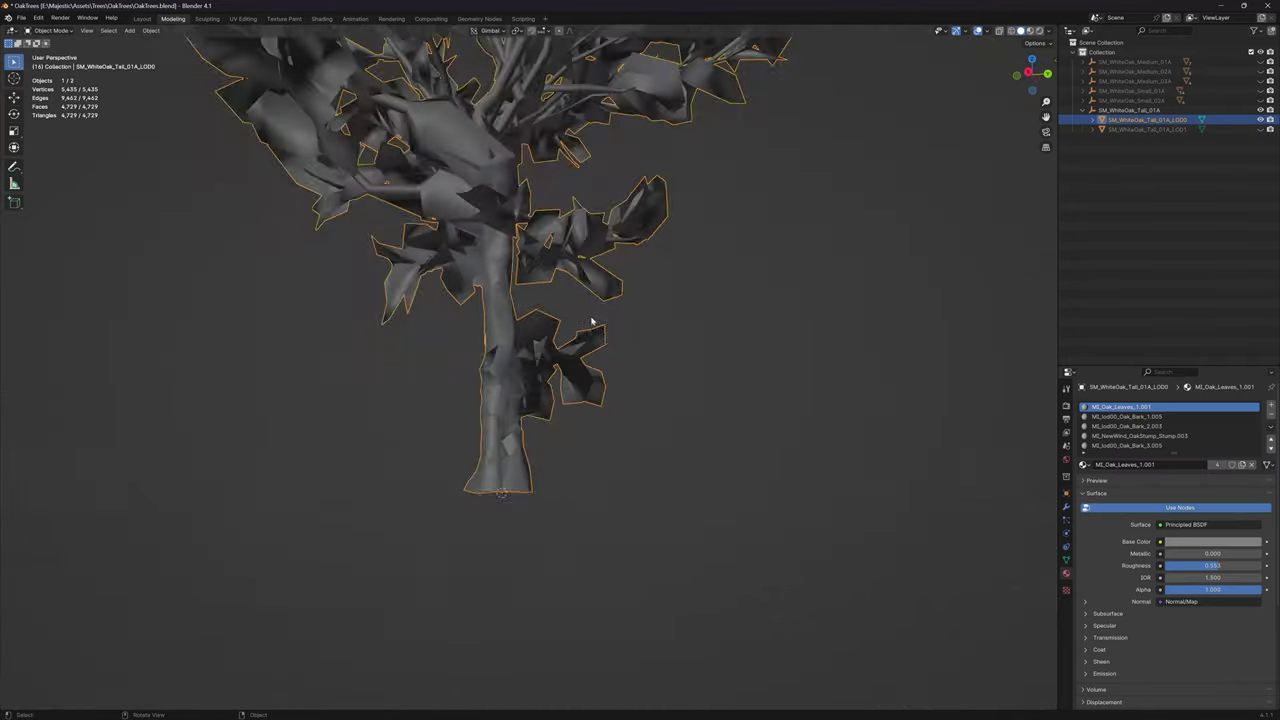
scroll(591, 323, up, 2)
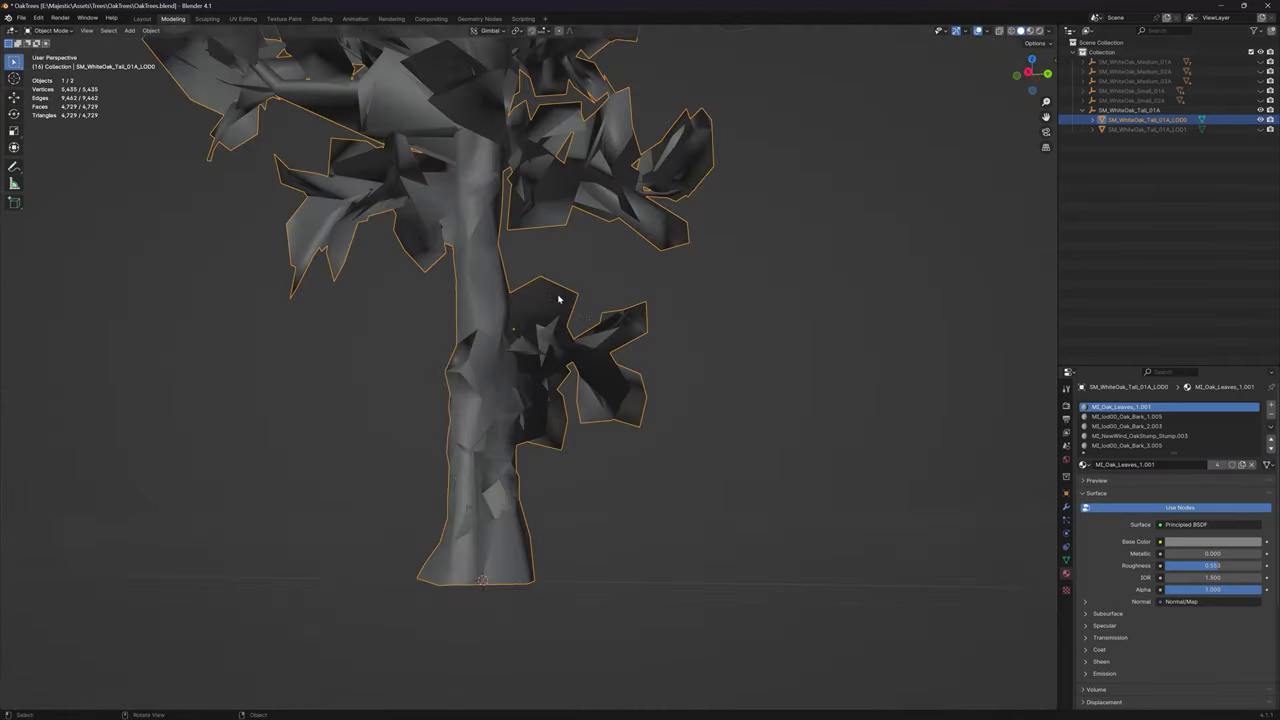
middle_drag(560, 300, 475, 349)
Delete the LOD0 mesh of SM_WhiteOak_Tall_01A and unhide its LOD1 mesh.
click(1131, 130)
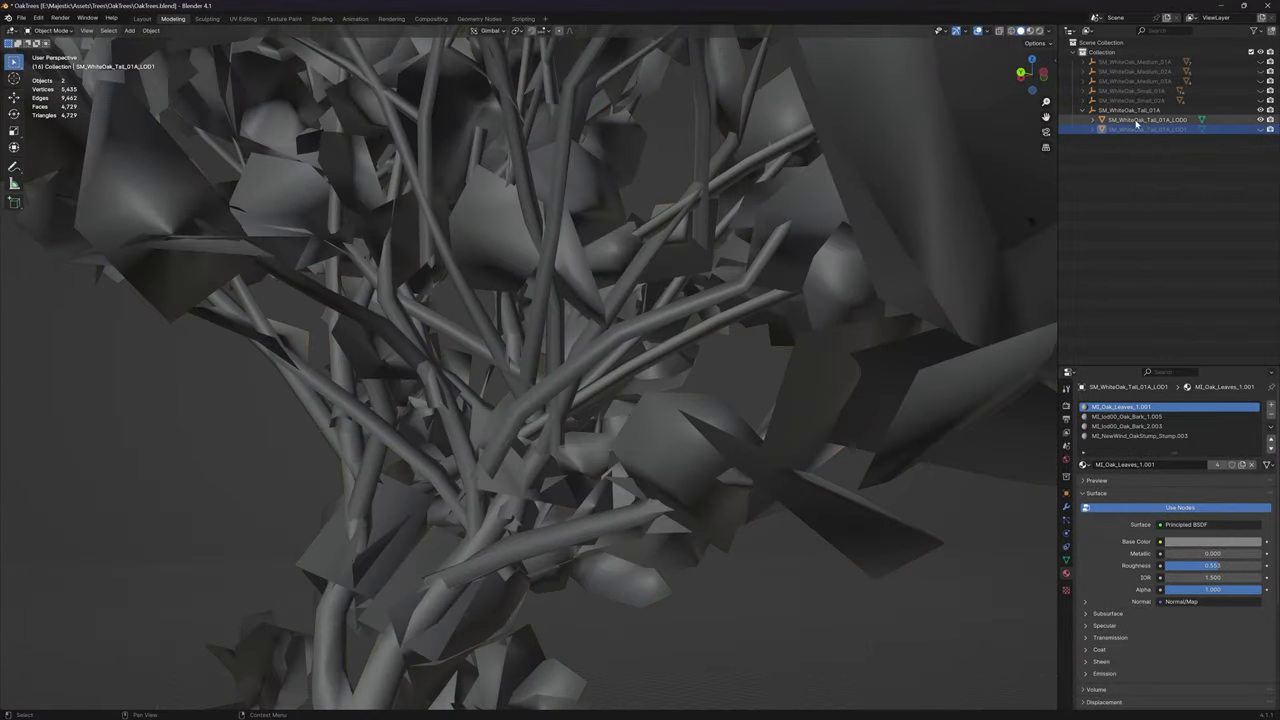
click(1135, 121)
key(Delete)
click(1165, 121)
click(1260, 120)
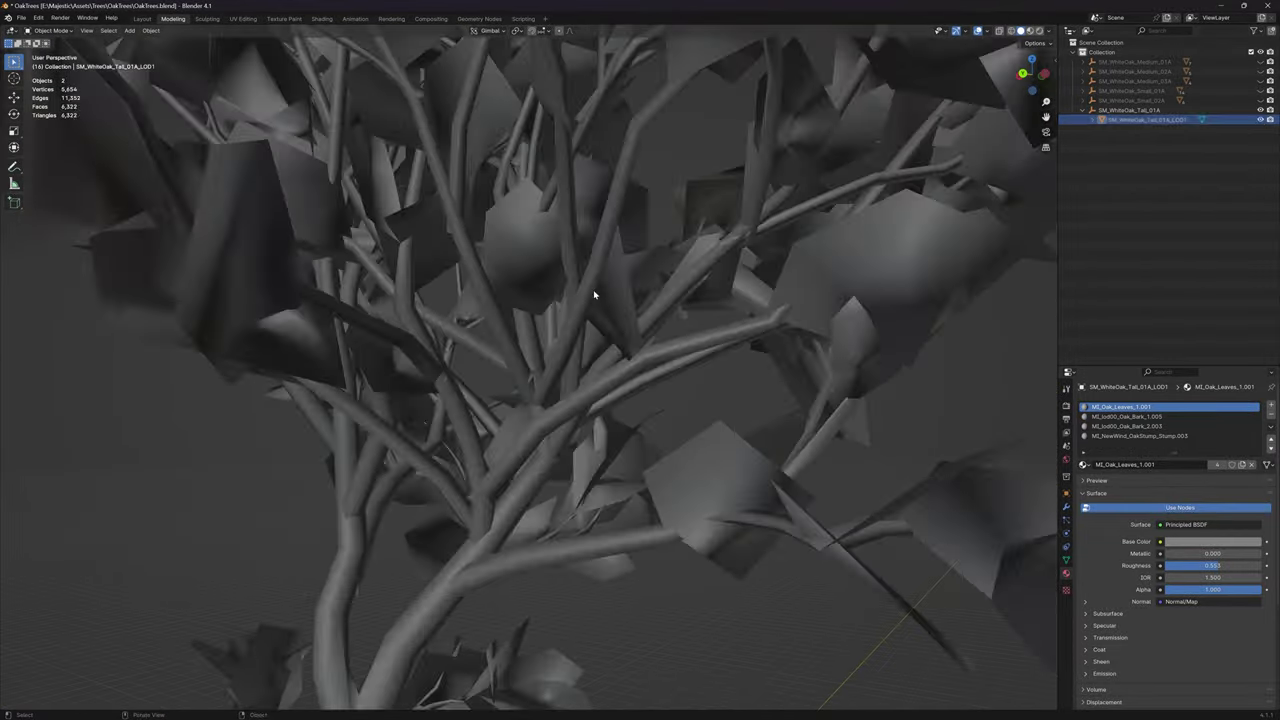
Duplicate the SM_WhiteOak_Tall_01A_LOD1 mesh in place and hide the original.
middle_drag(569, 297, 725, 380)
click(1145, 120)
key(shift+d)
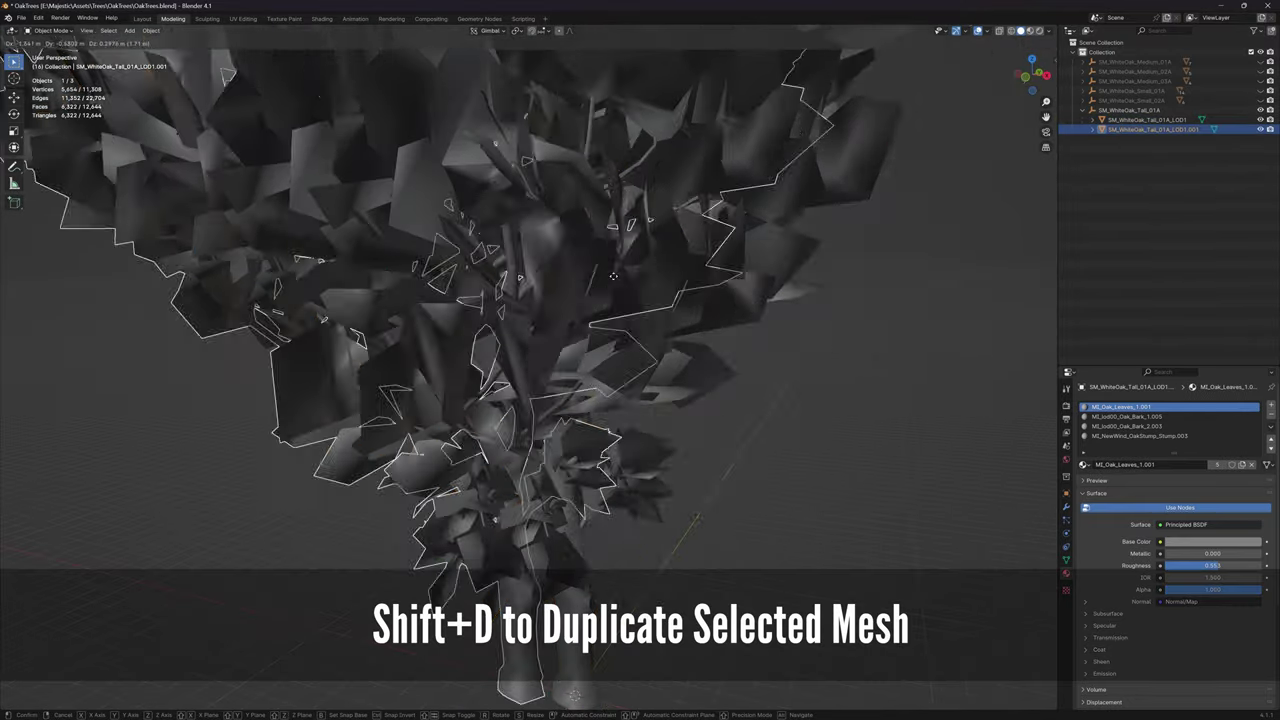
right_click(757, 298)
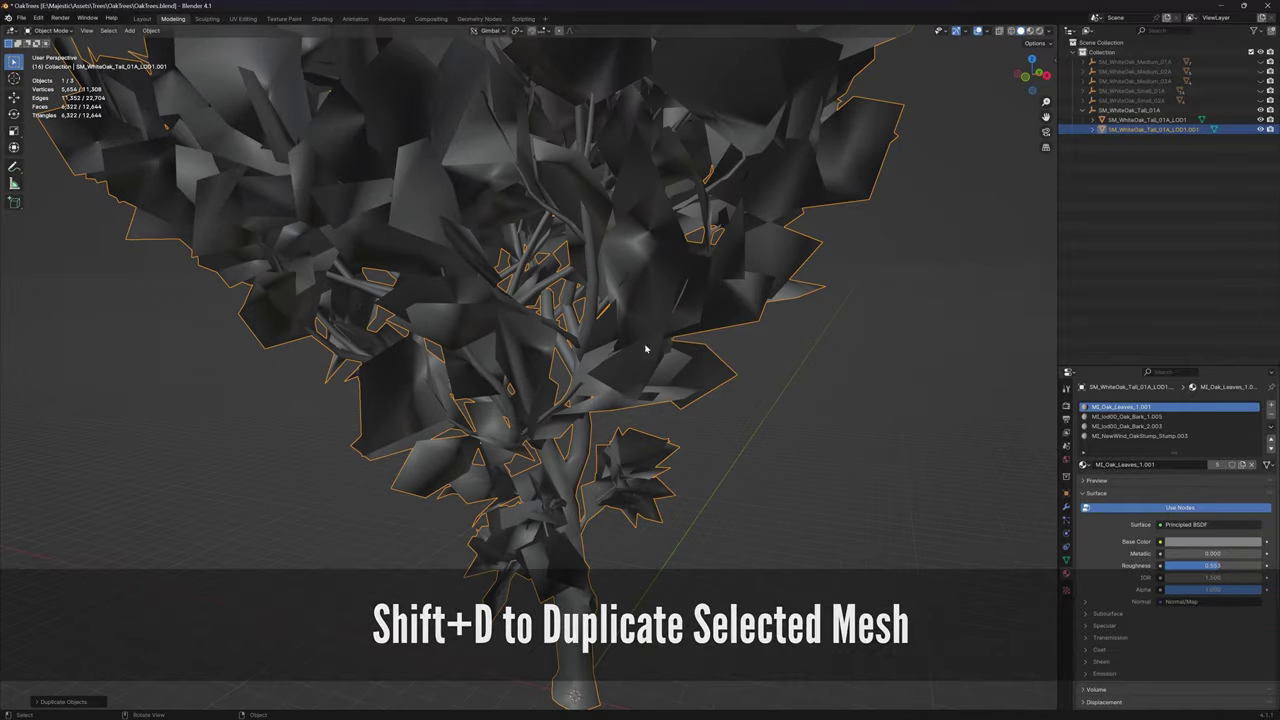
scroll(650, 350, down, 2)
shift+middle_drag(746, 387, 749, 317)
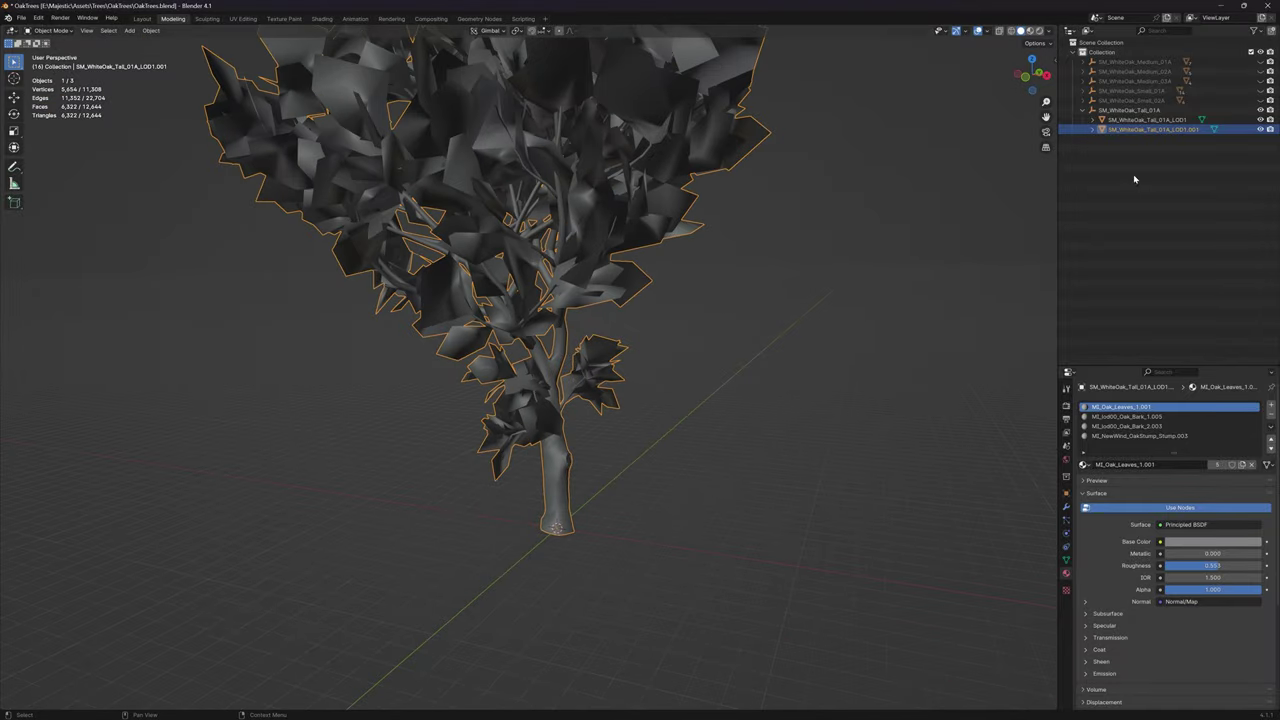
click(1272, 119)
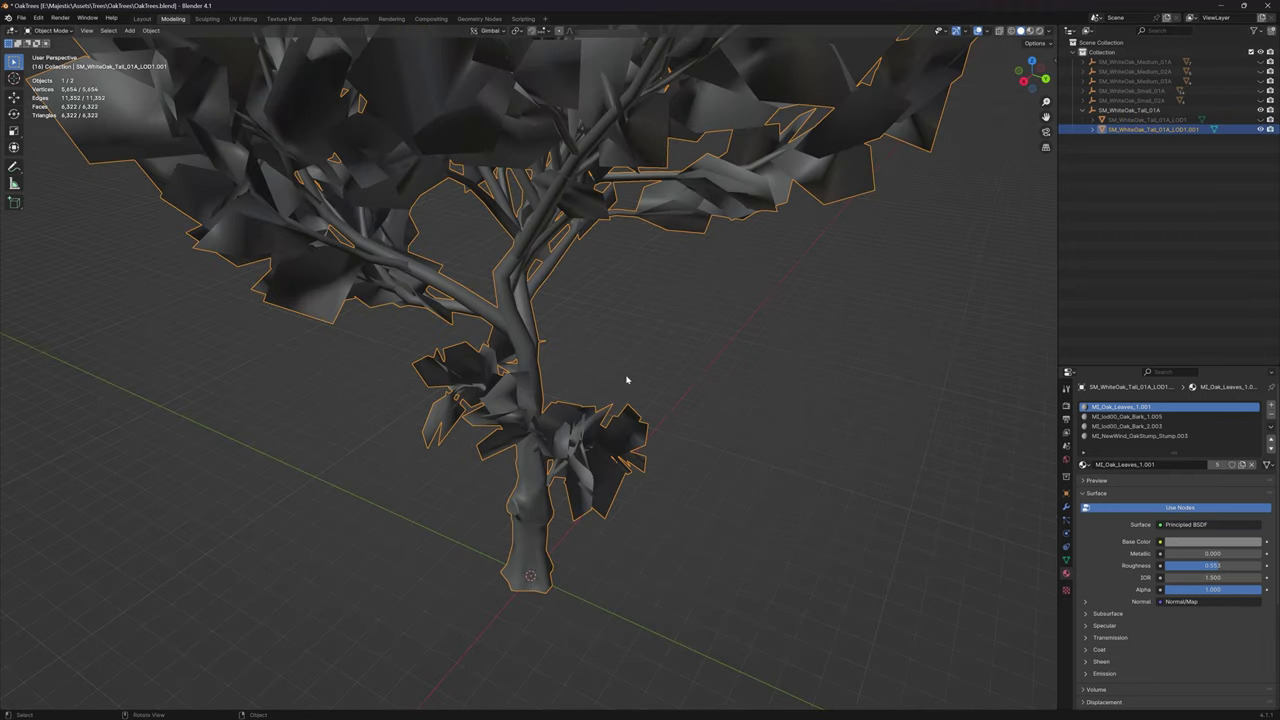
Delete all faces using the MI_Oak_Leaves_1.001 material from the SM_WhiteOak_Tall_01A_LOD1.001 duplicate.
scroll(663, 286, down, 5)
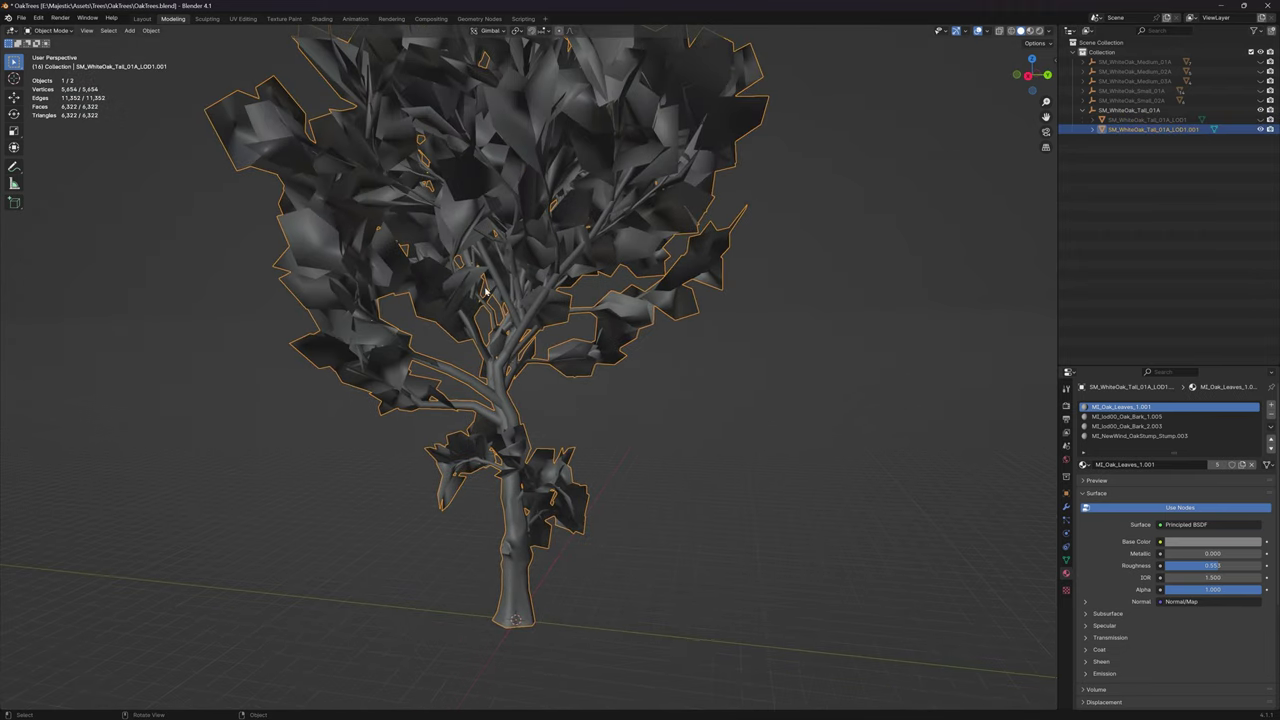
click(48, 30)
click(50, 55)
key(alt+a)
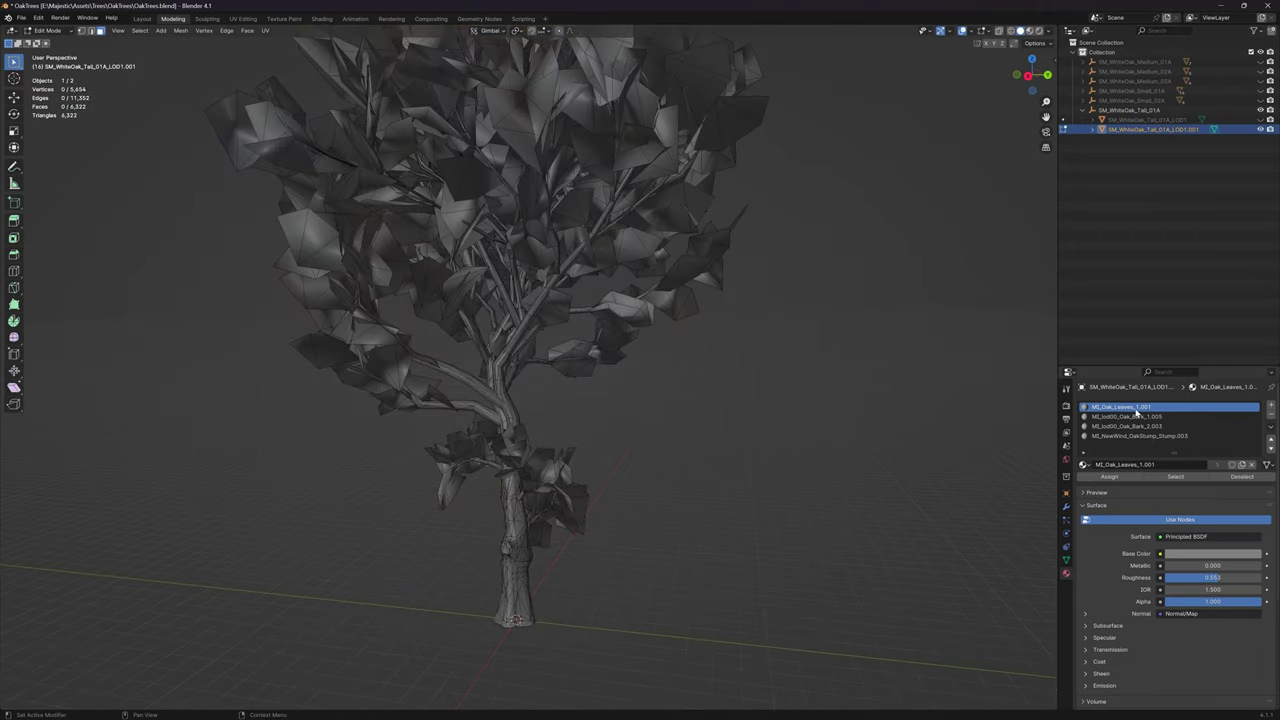
drag(1110, 366, 1110, 173)
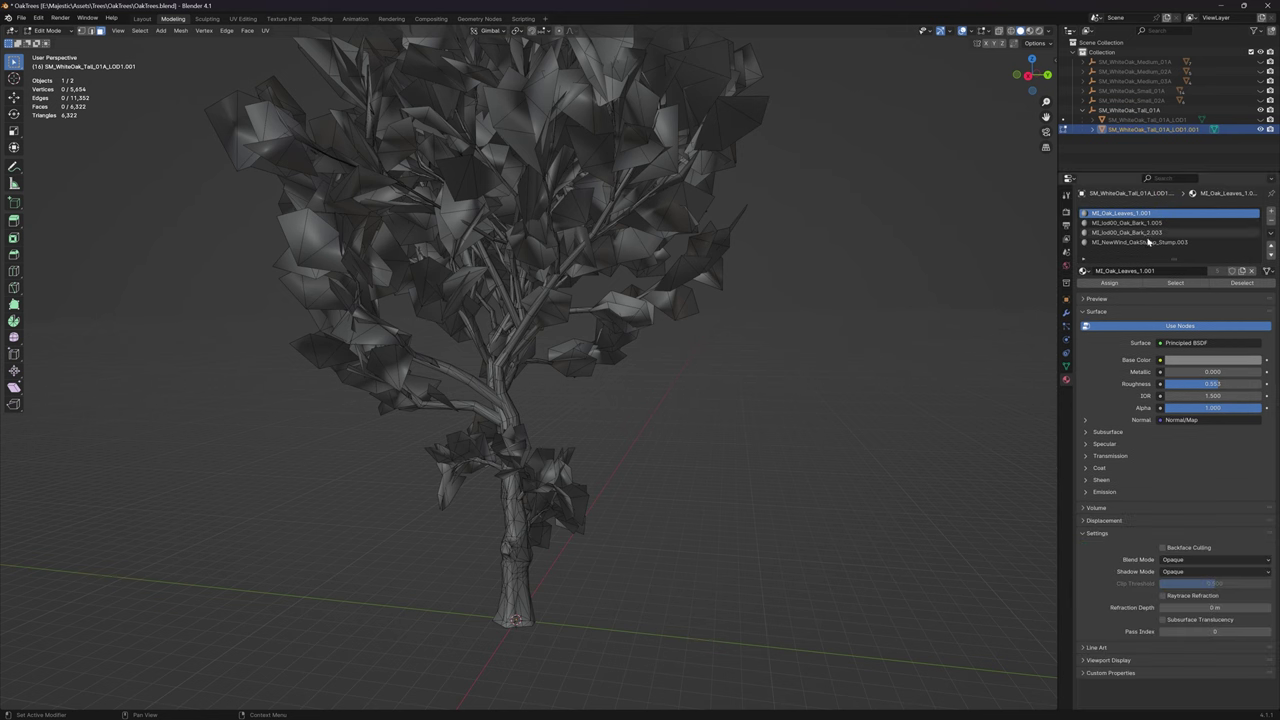
click(1175, 283)
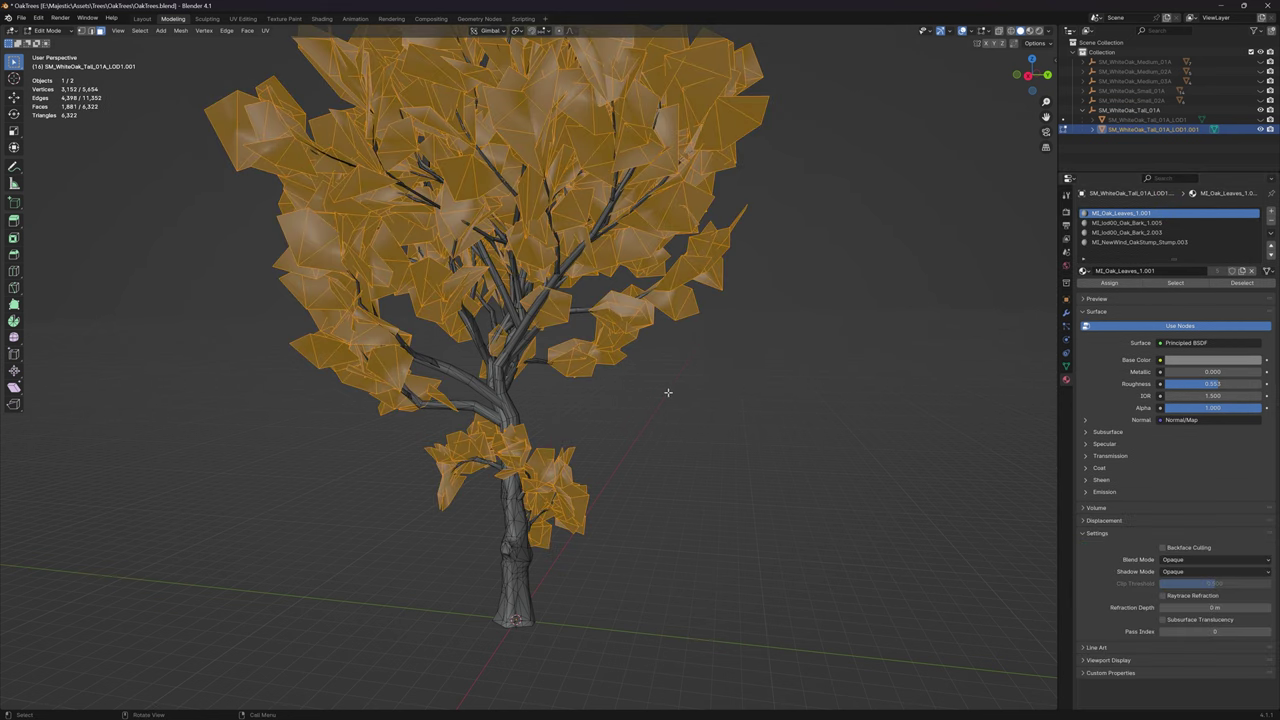
key(x)
click(626, 392)
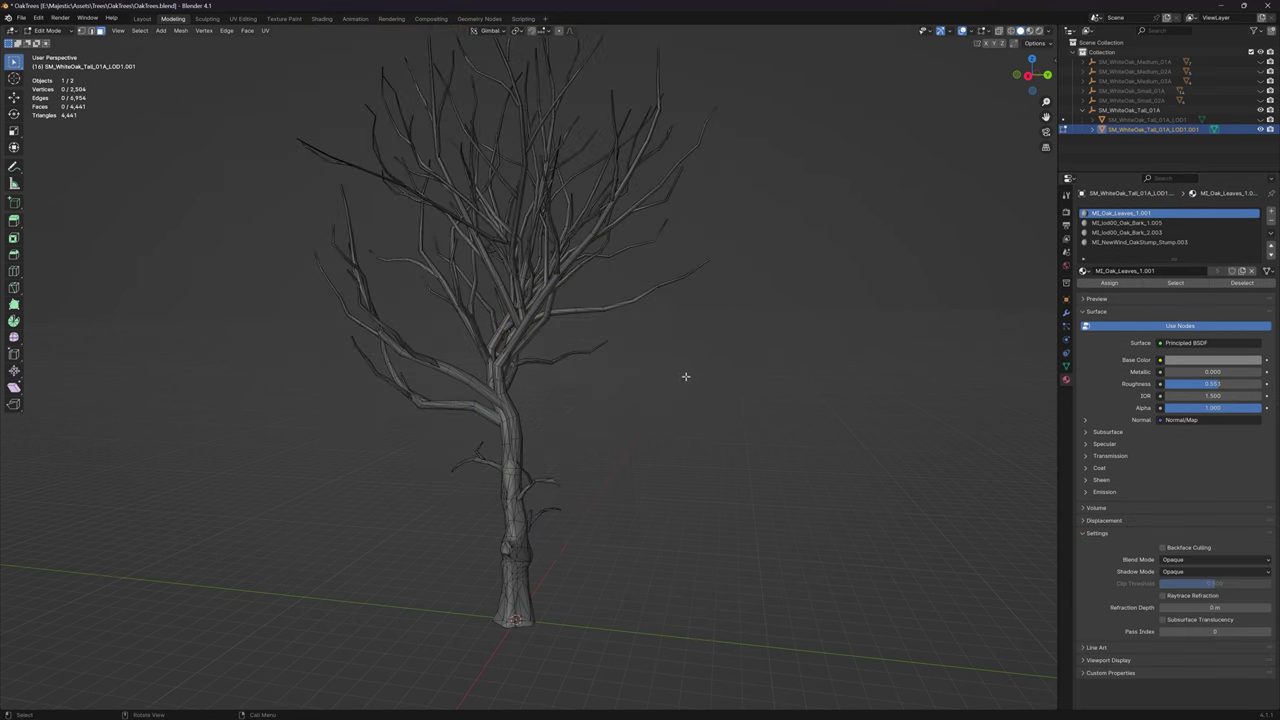
Separate the trunk and its two main branches into their own object and hide the remaining SM_WhiteOak_Tall_01A_LOD1.001 branches.
middle_drag(685, 376, 494, 403)
key(l)
key(p)
click(500, 387)
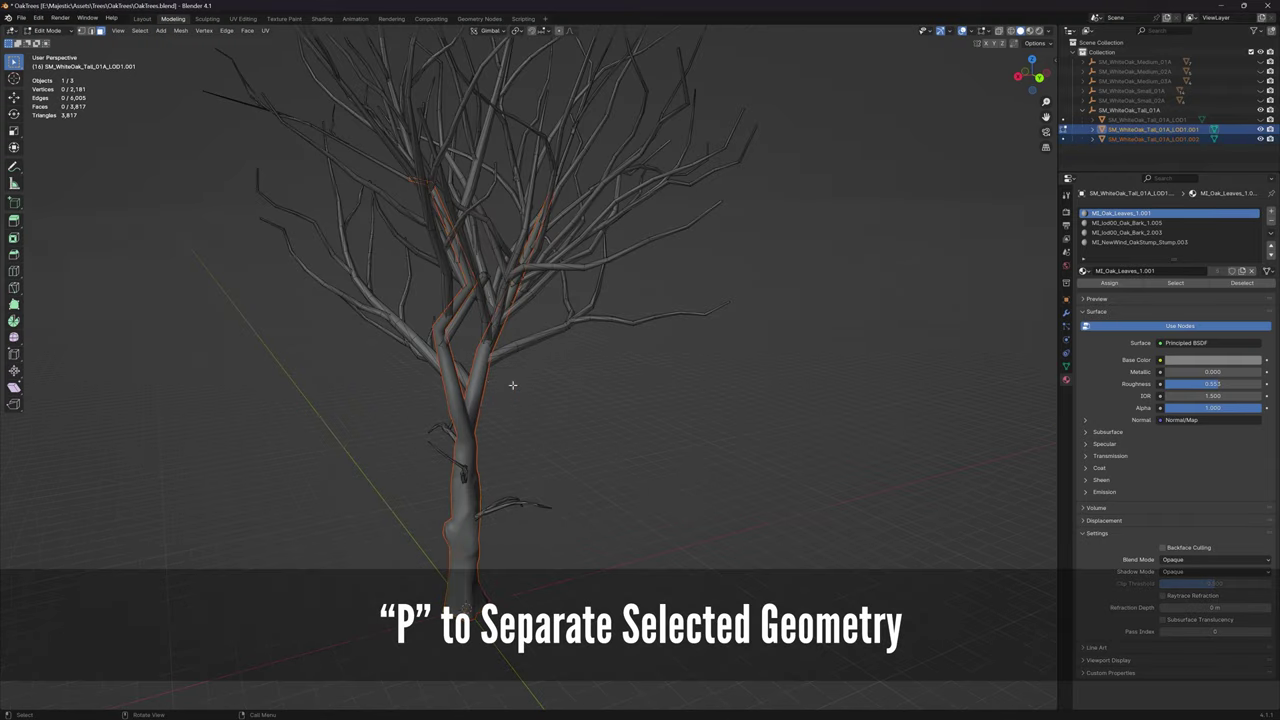
click(1261, 130)
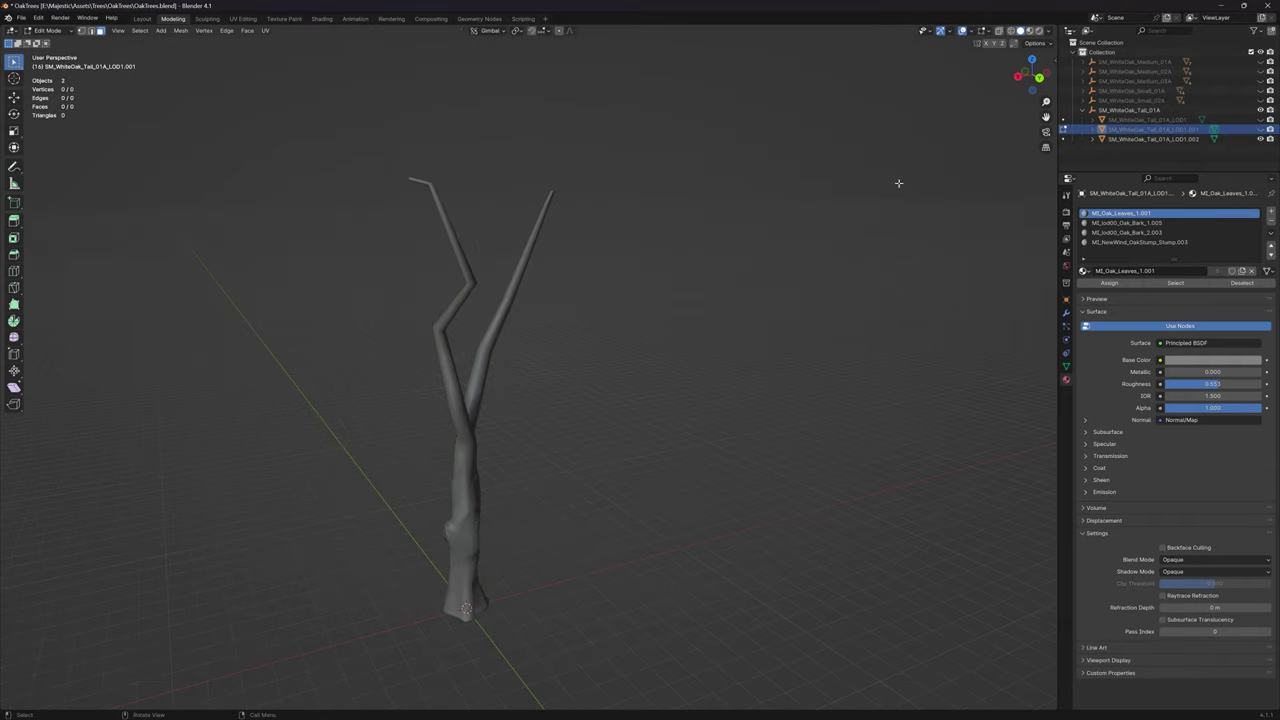
middle_drag(657, 309, 617, 289)
Rename the SM_WhiteOak_Tall_01A_LOD1 mesh as SM_WhiteOak_Tall_01.
double_click(1147, 120)
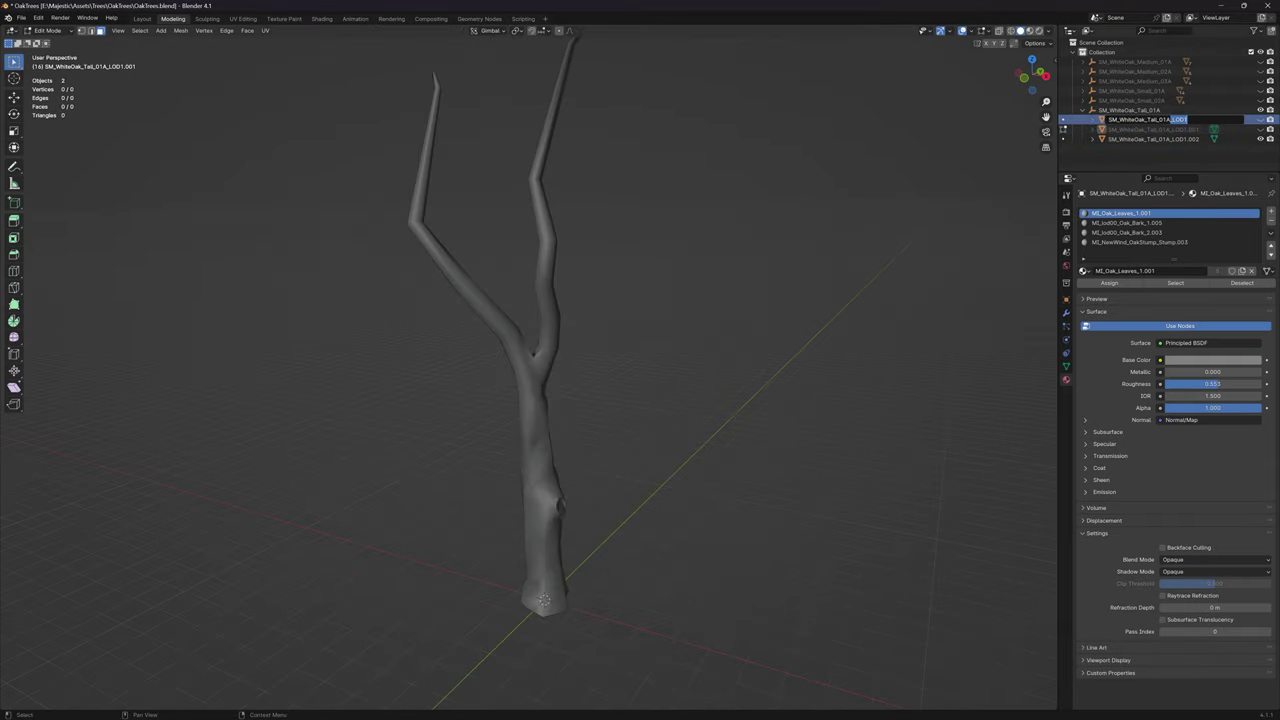
key(BackSpace)
key(BackSpace)
key(BackSpace)
key(BackSpace)
key(BackSpace)
key(BackSpace)
key(Return)
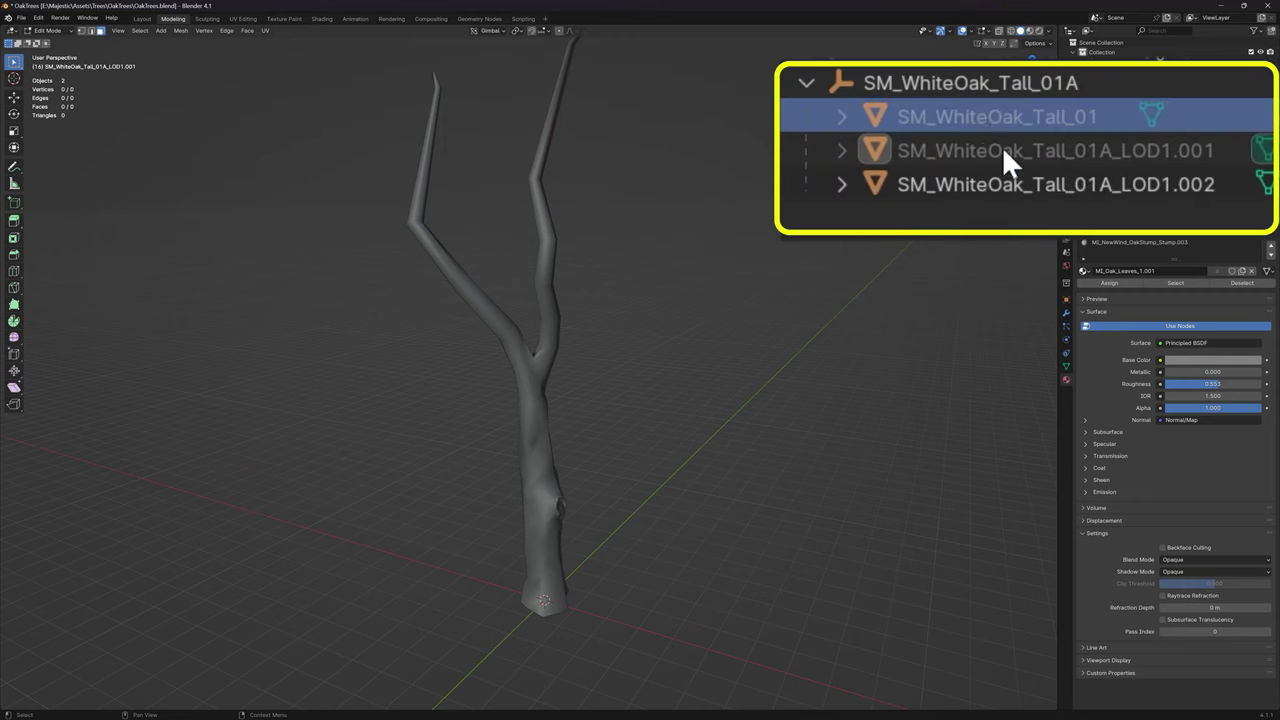
Copy the name SM_WhiteOak_Tall_01 and rename the separated trunk mesh as UCX_SM_WhiteOak_Tall_01_01.
double_click(975, 118)
key(ctrl+c)
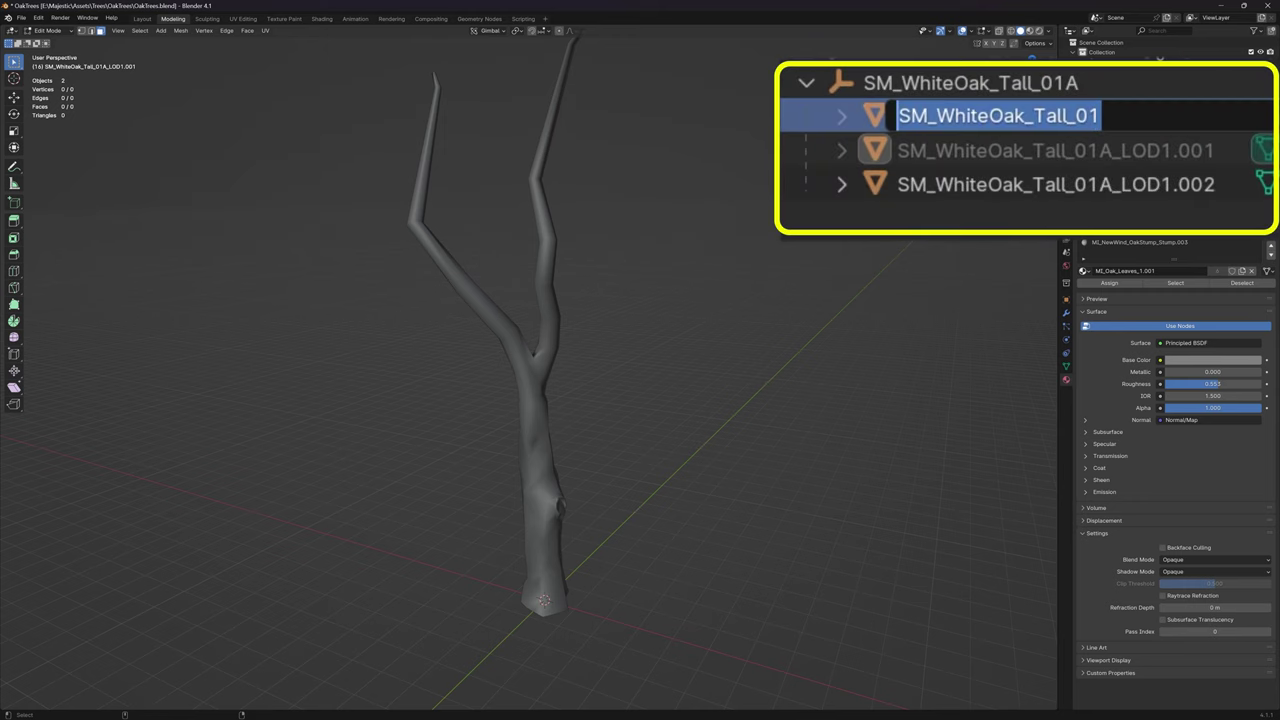
key(Return)
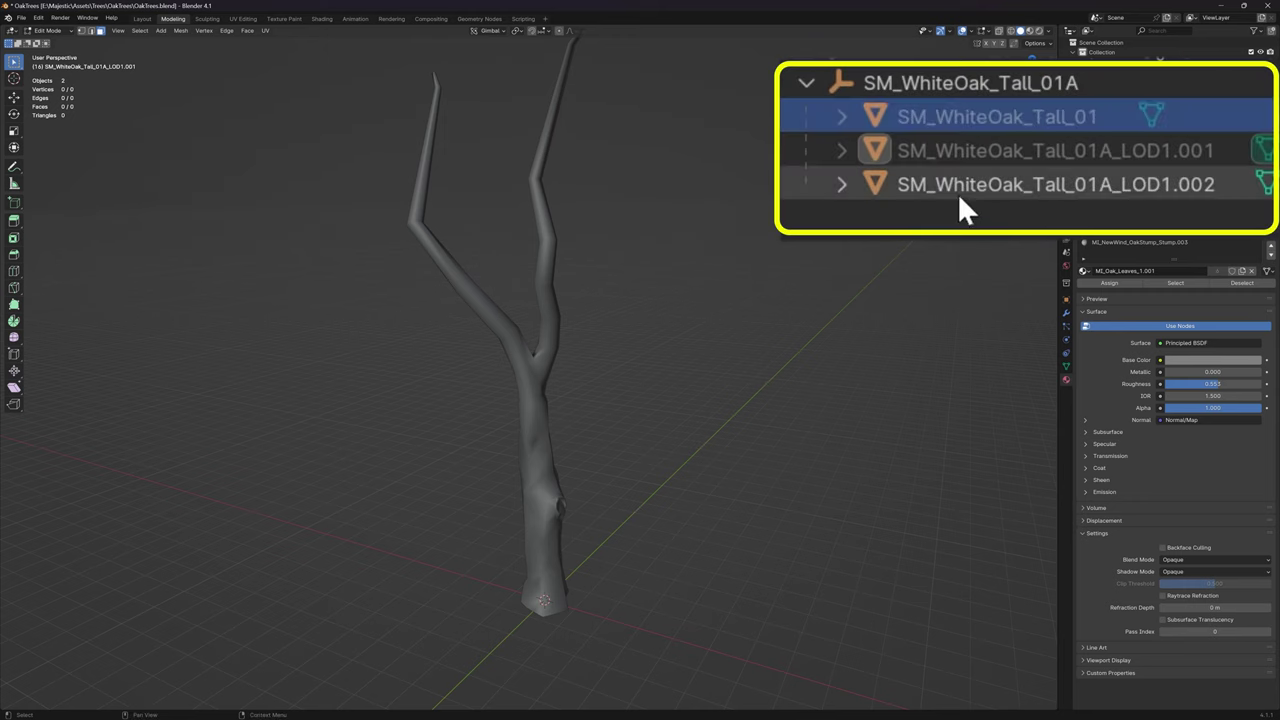
click(957, 188)
key(F2)
key(ctrl+v)
text(U)
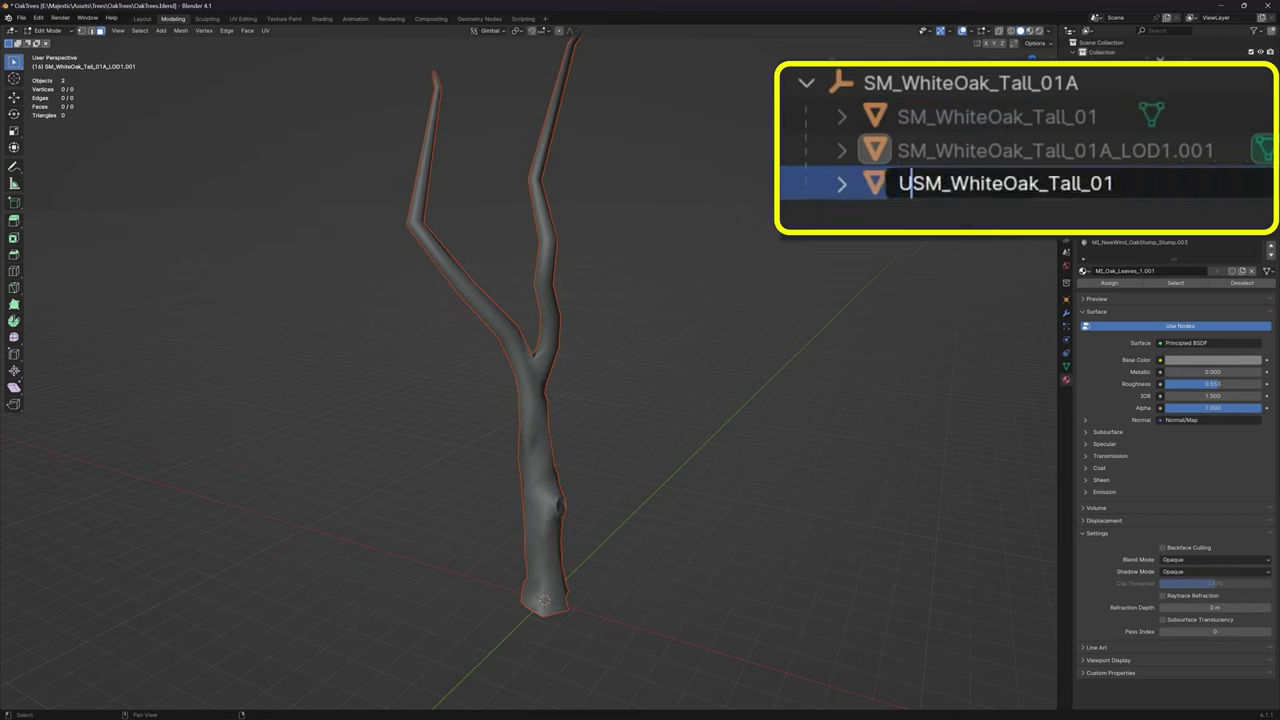
text(CX_)
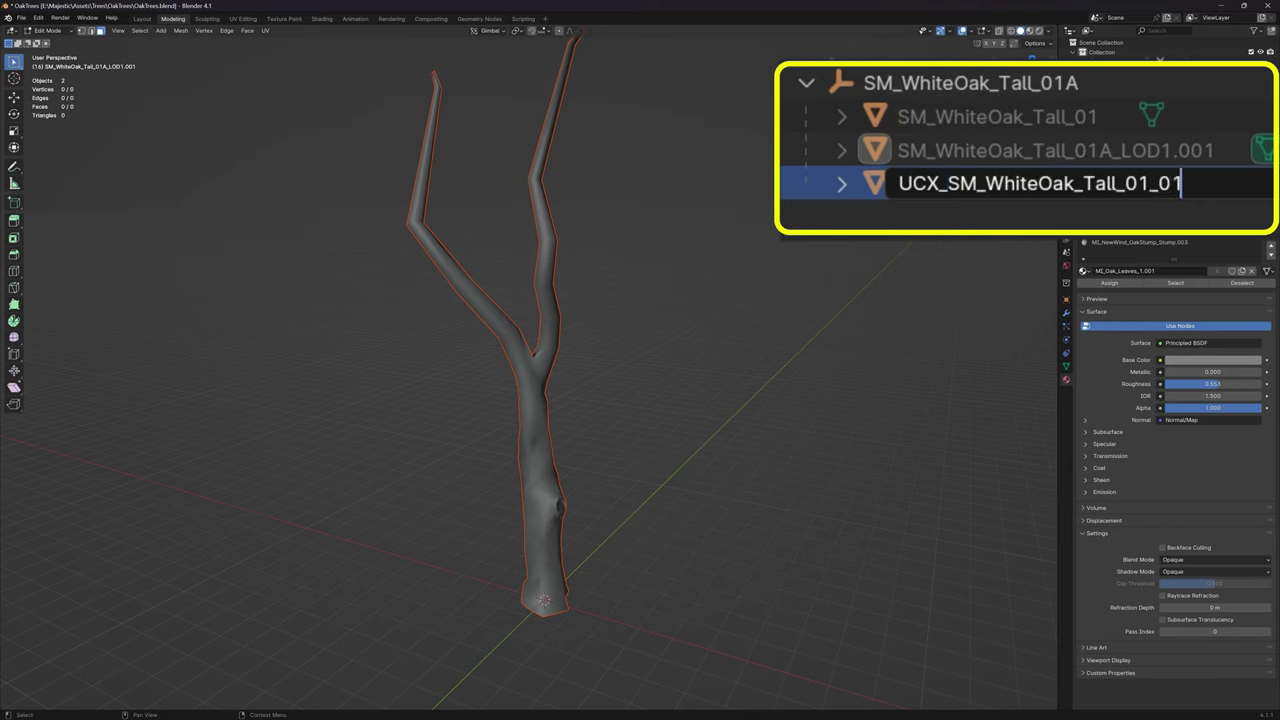
key(Return)
Show the SM_WhiteOak_Tall_01 mesh to compare it with the UCX trunk mesh, and hide it again.
click(1185, 210)
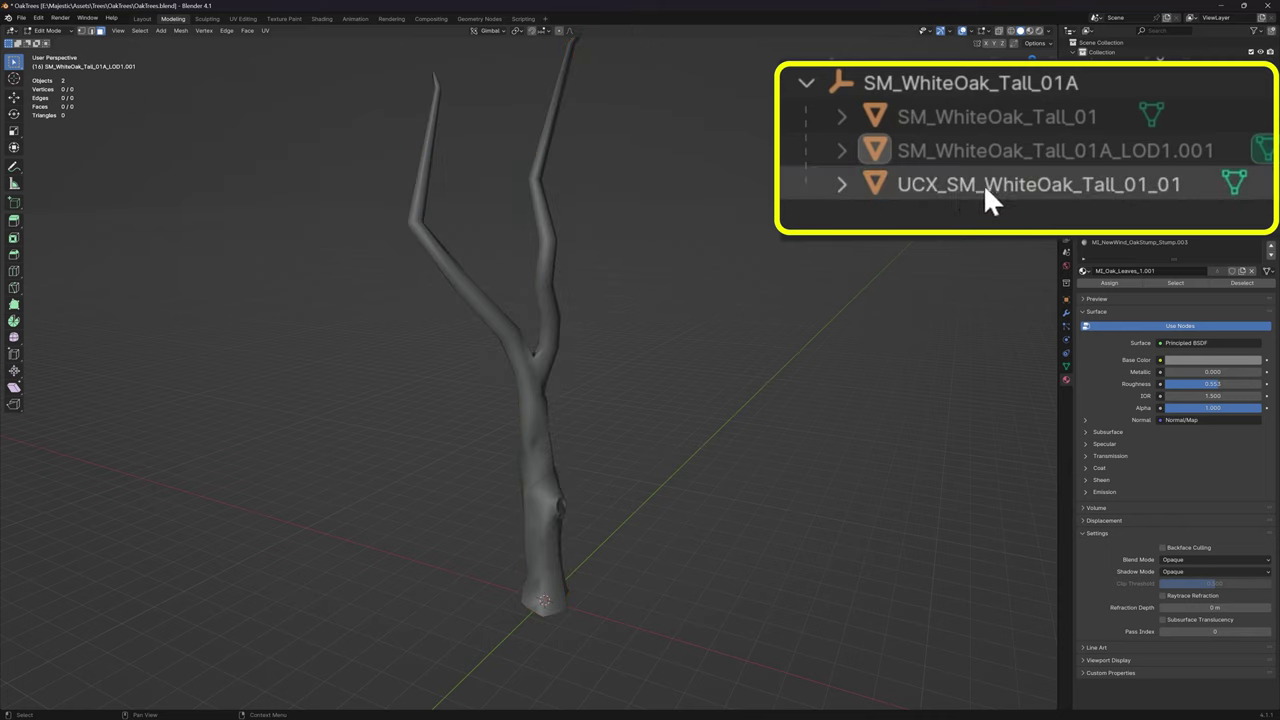
click(940, 118)
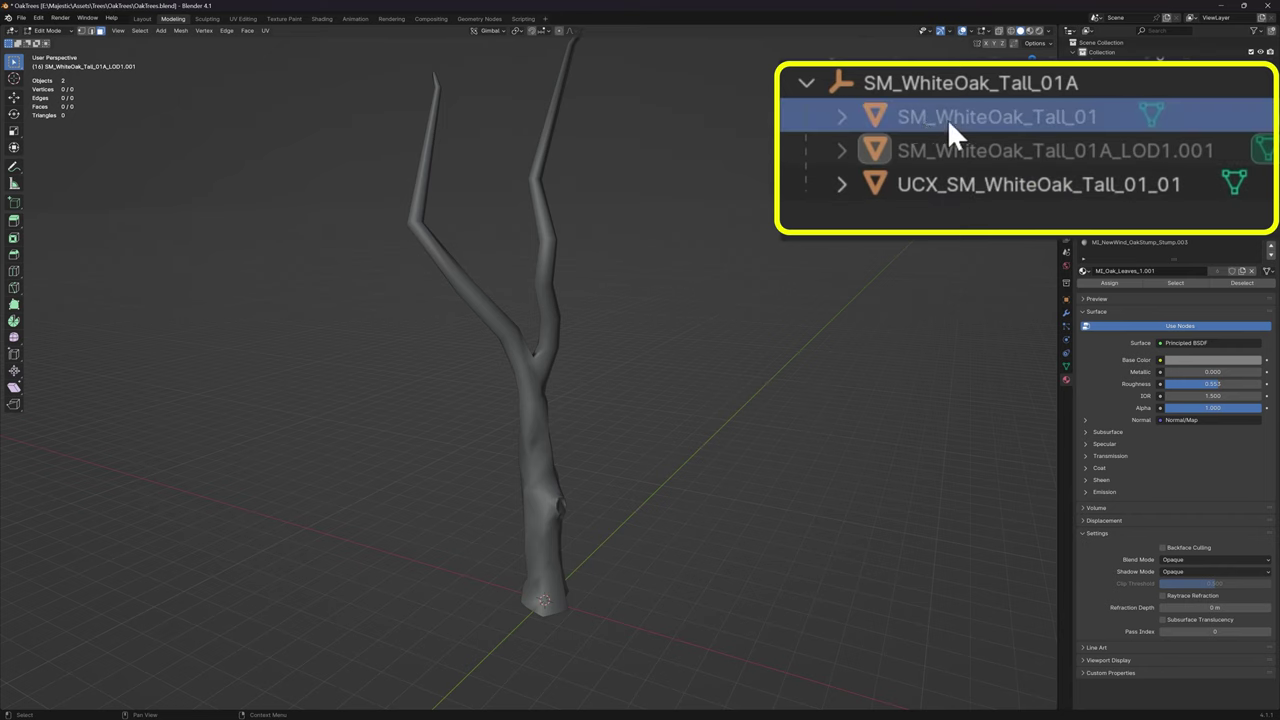
click(1260, 117)
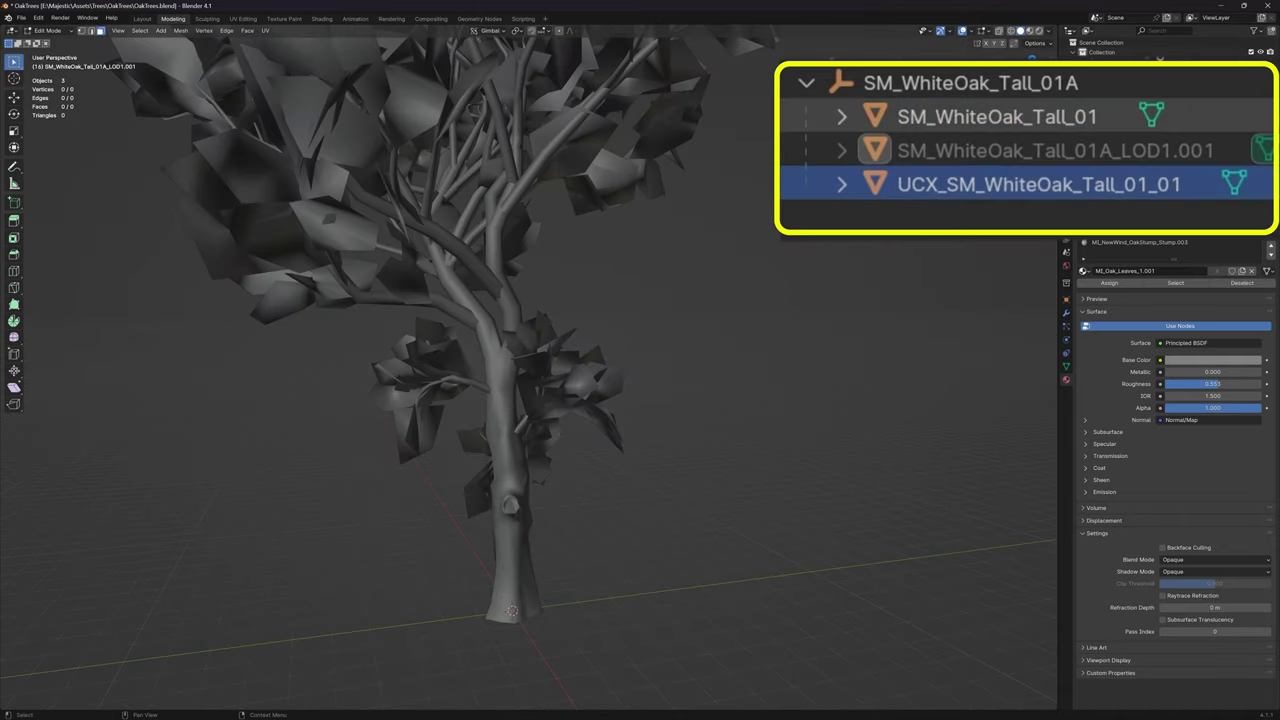
click(1260, 117)
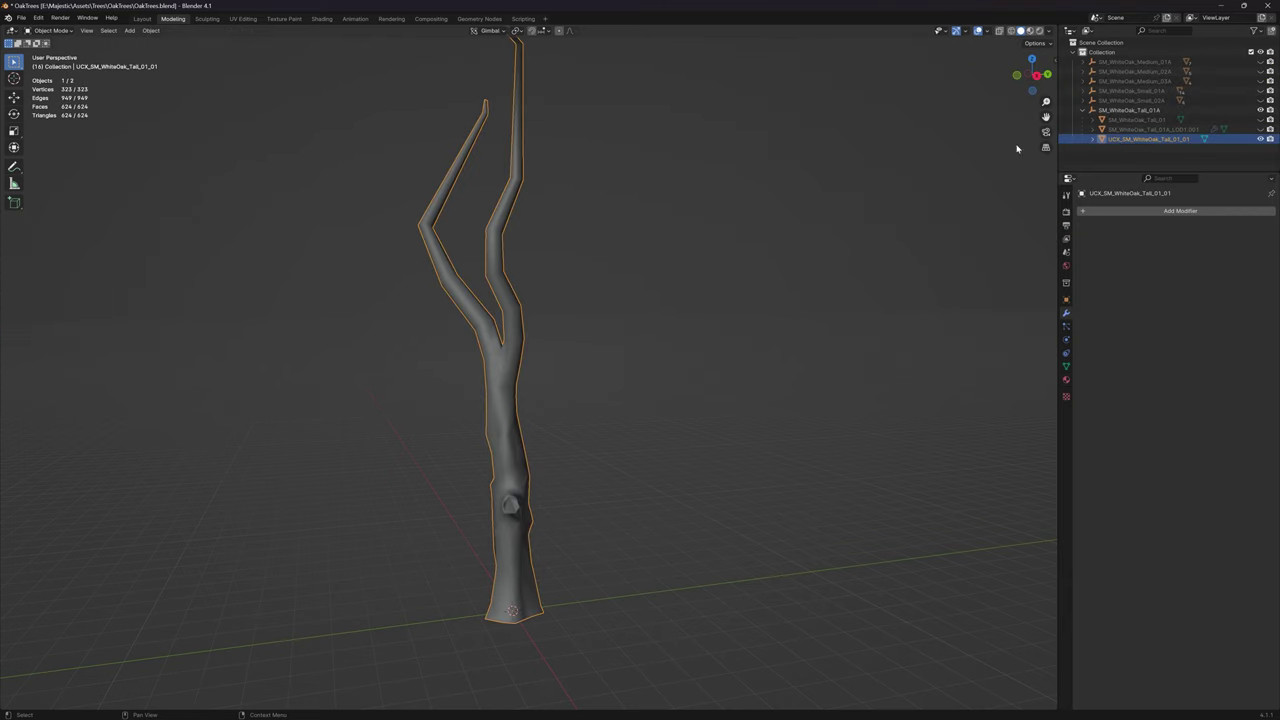
Add a Decimate modifier to UCX_SM_WhiteOak_Tall_01_01 in Planar mode with a 35° angle limit.
click(922, 156)
click(505, 278)
click(51, 31)
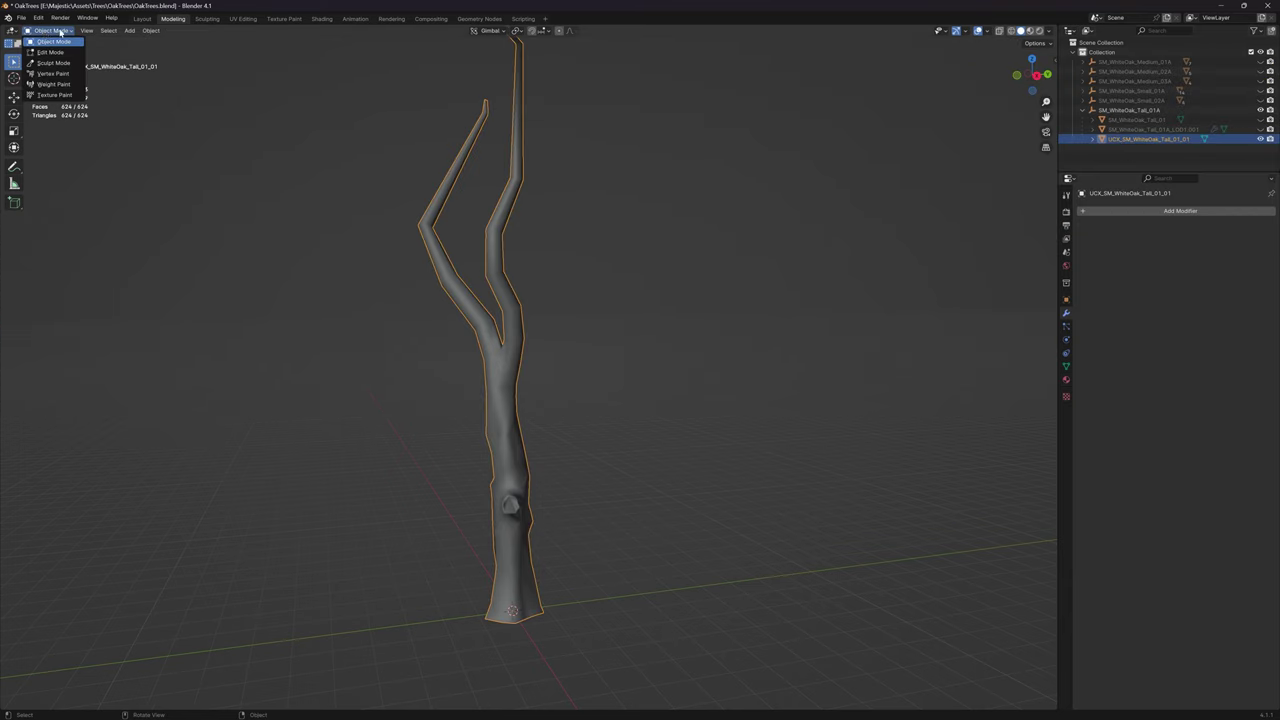
click(1127, 160)
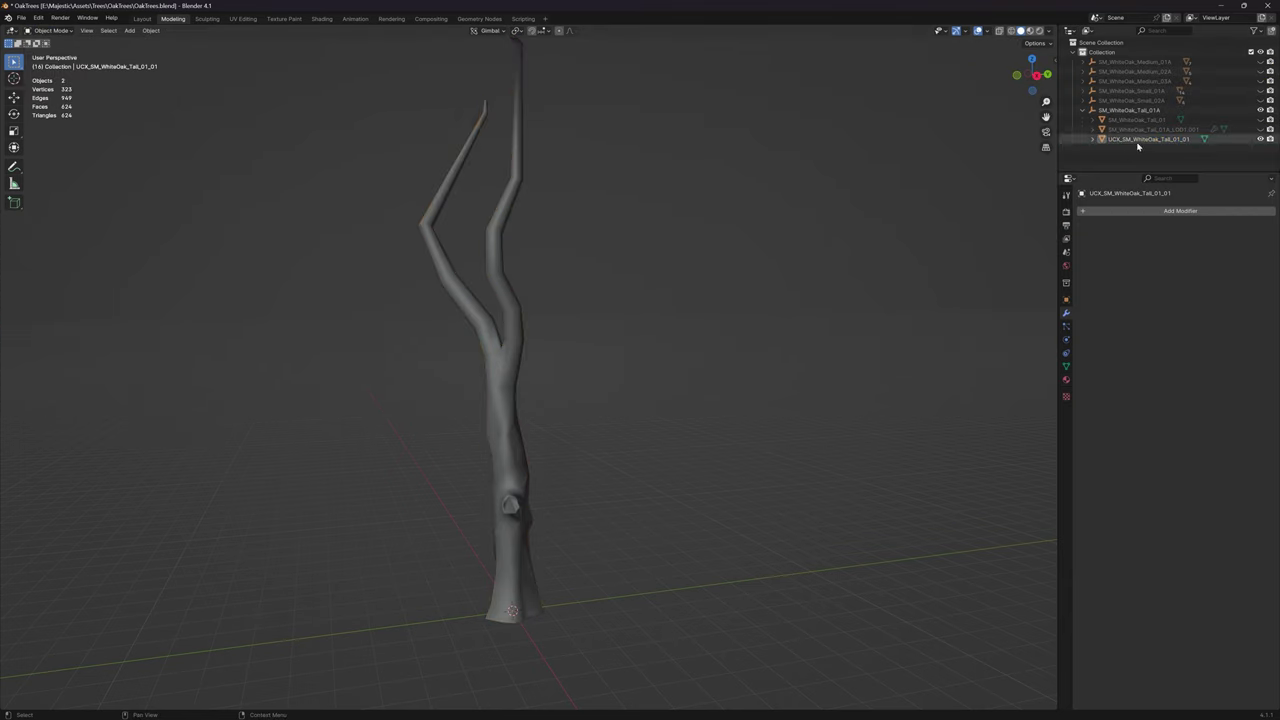
click(1127, 141)
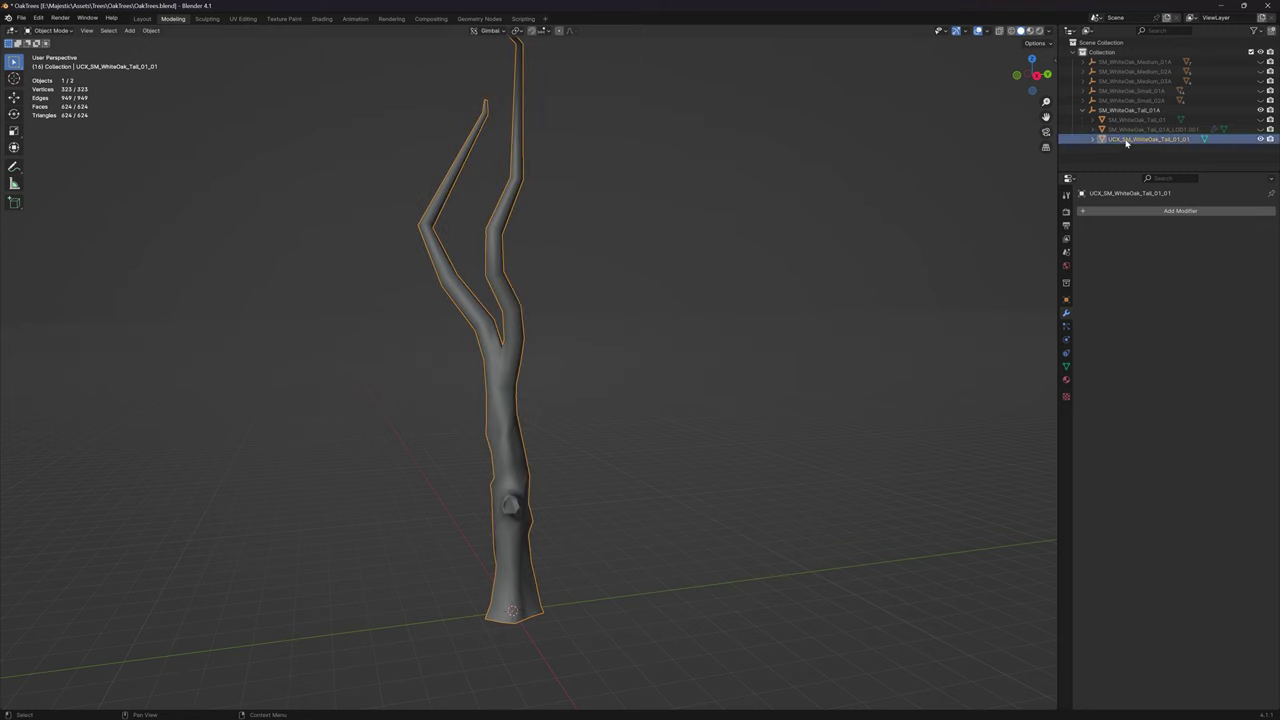
click(1162, 212)
text(dec)
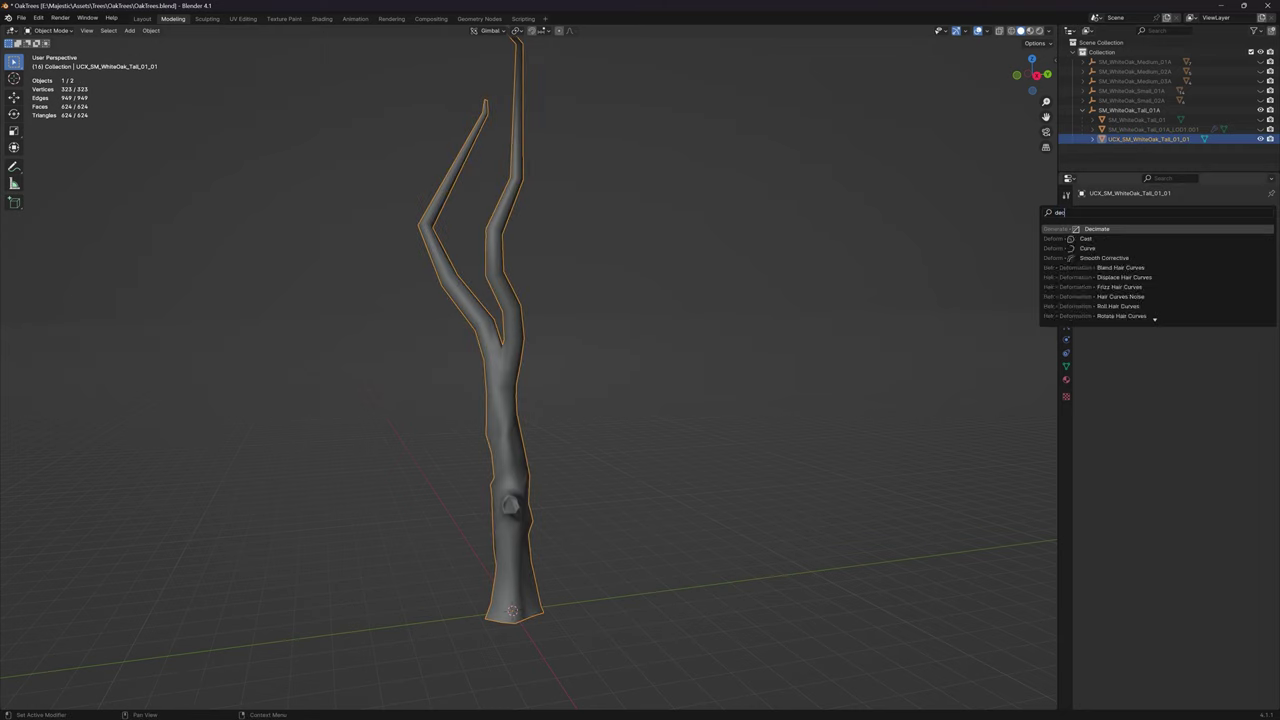
key(Return)
click(1240, 242)
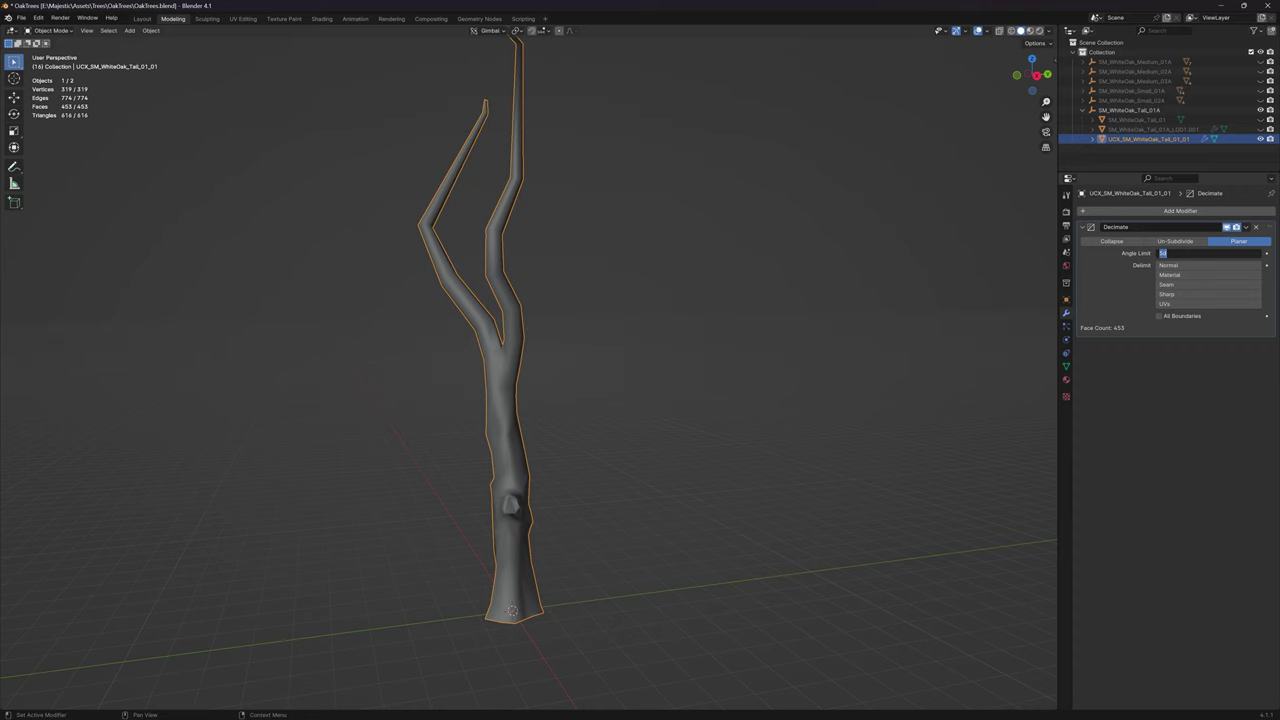
key(Return)
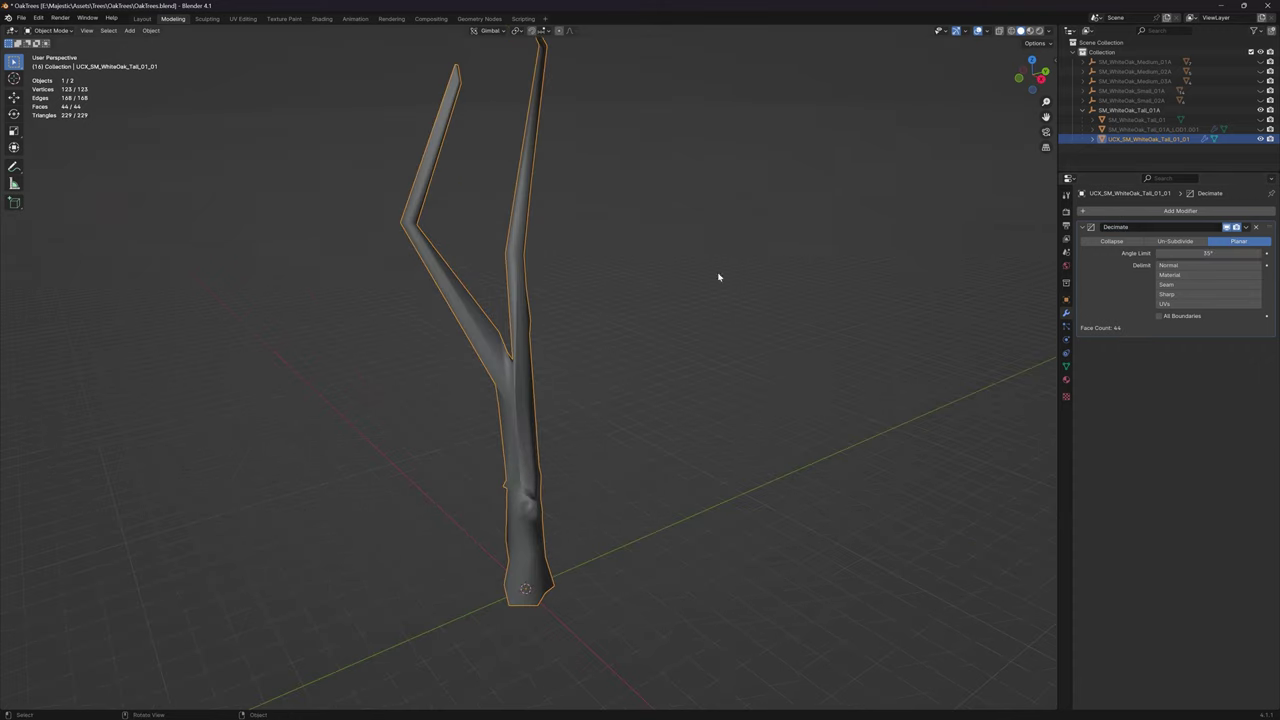
Add a Geometry Nodes modifier with a new node group to the UCX trunk mesh and open the Geometry Nodes workspace.
middle_drag(718, 277, 773, 226)
click(1162, 211)
click(1139, 229)
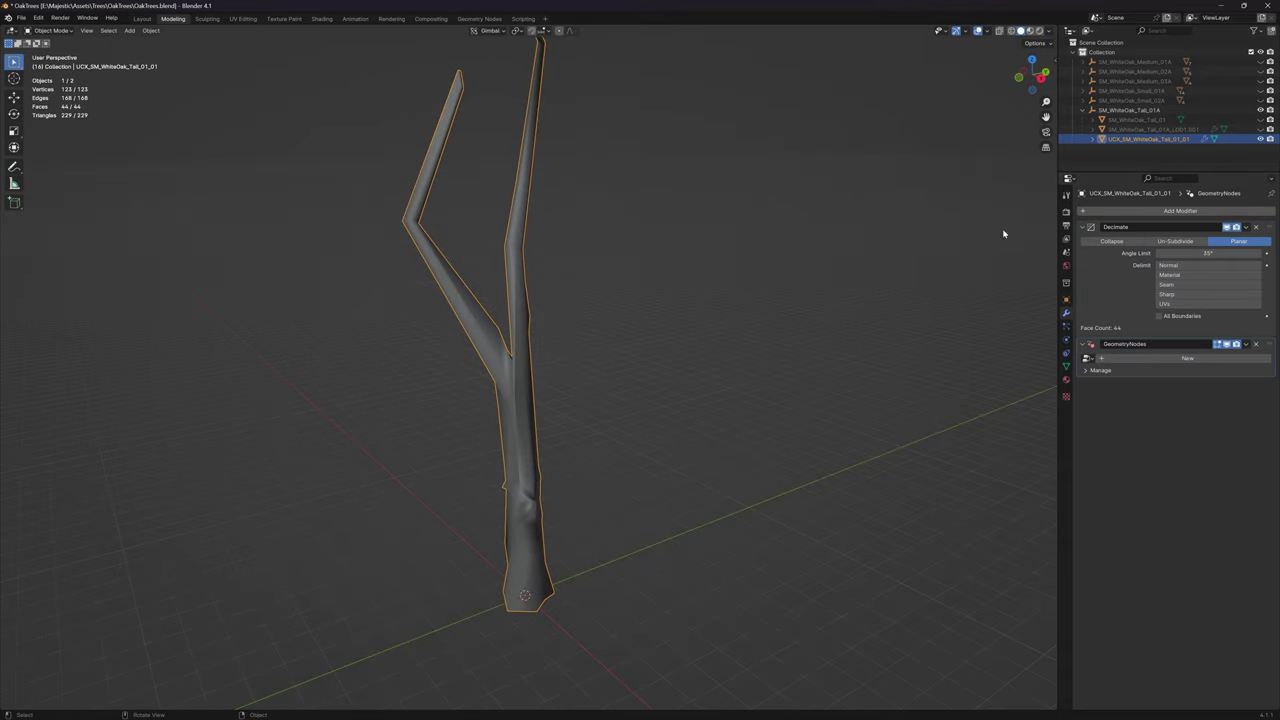
click(1167, 360)
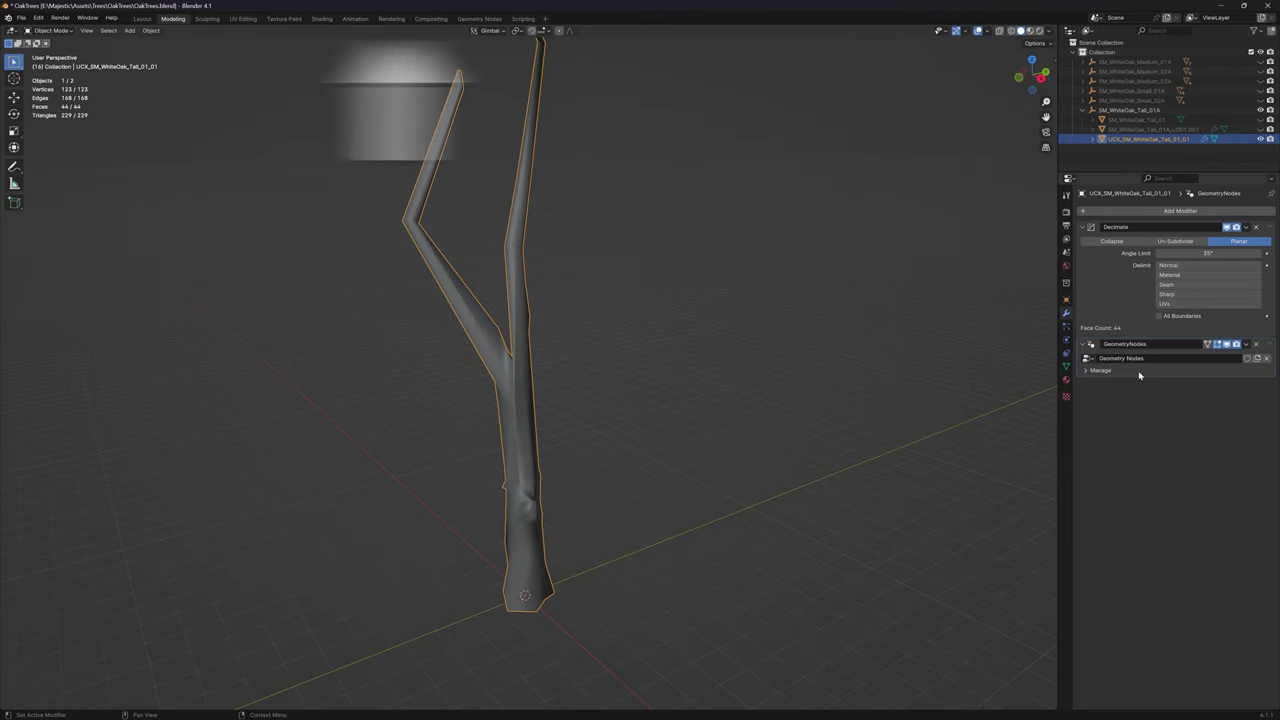
click(480, 19)
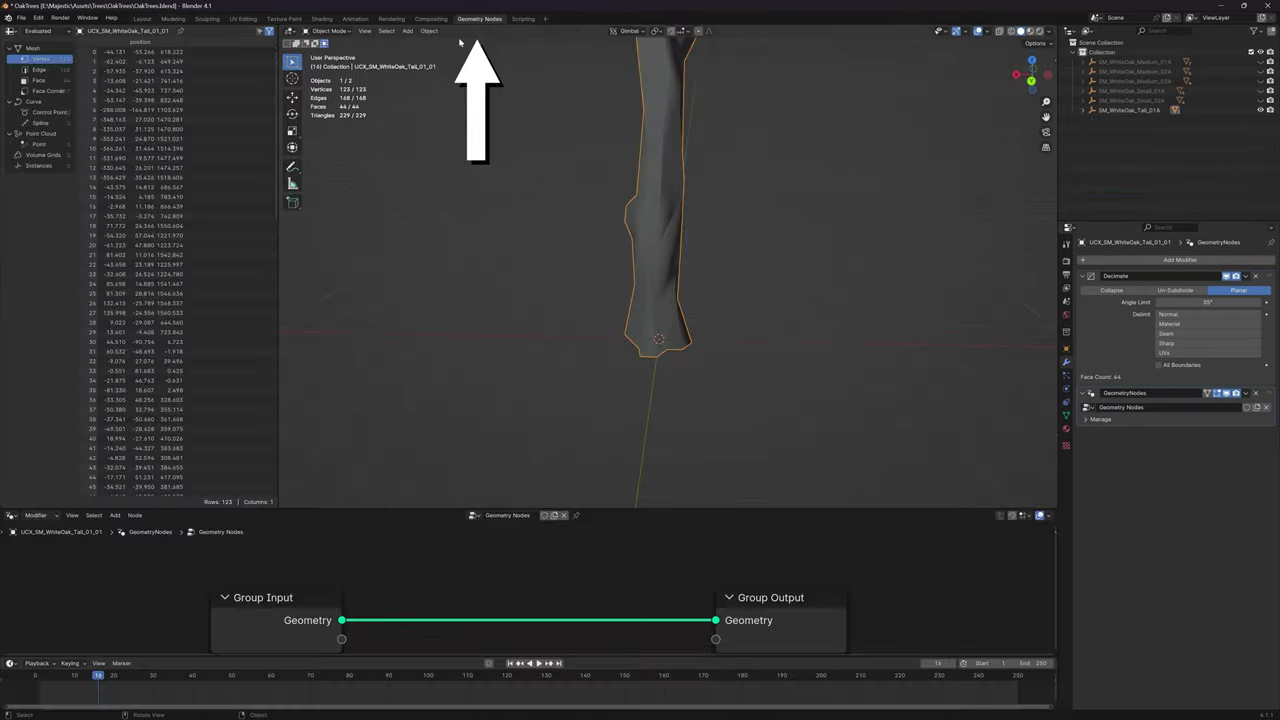
Enlarge the node editor and insert a Convex Hull node between the Group Input and Group Output geometry sockets.
drag(562, 509, 564, 180)
drag(716, 456, 609, 452)
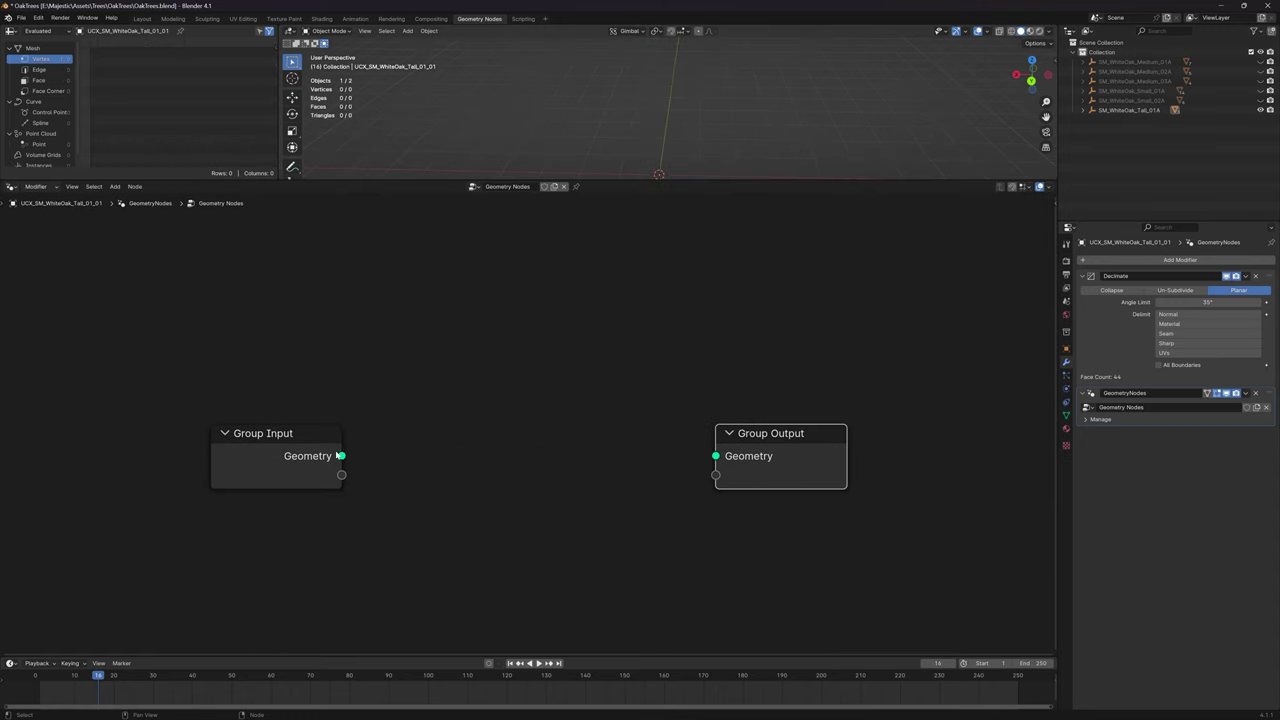
drag(341, 456, 460, 345)
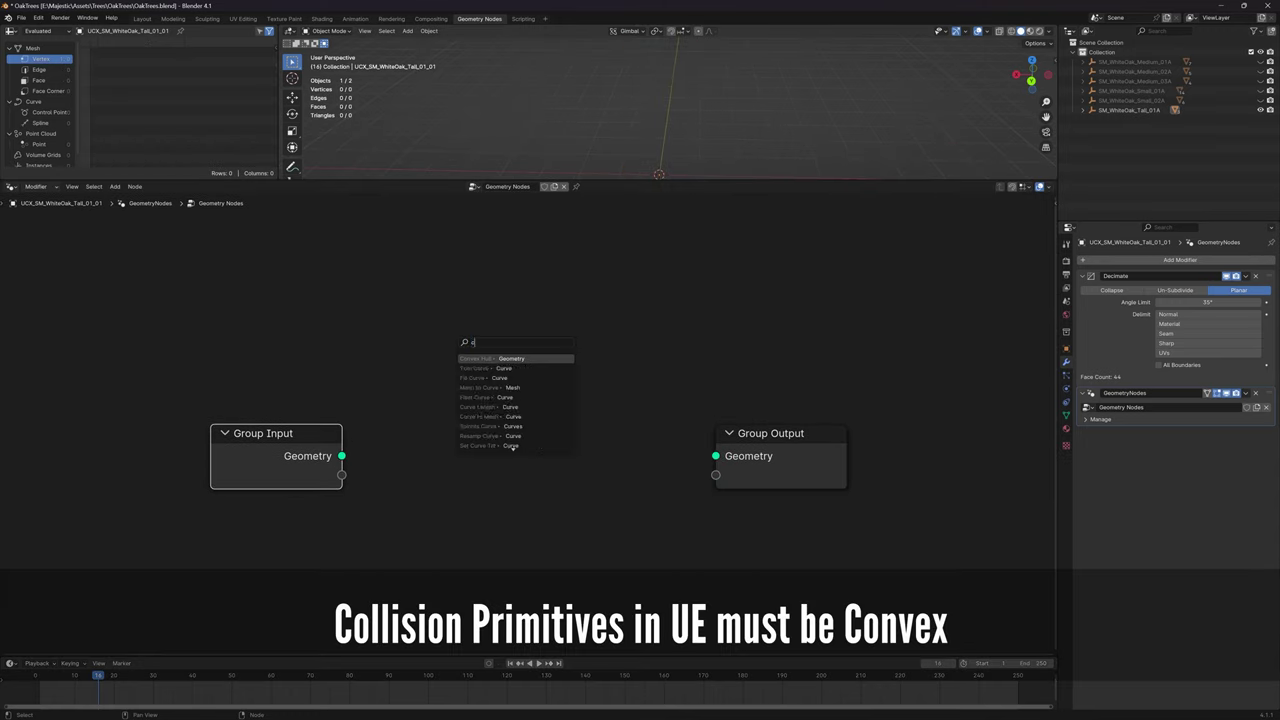
text(conv)
key(Return)
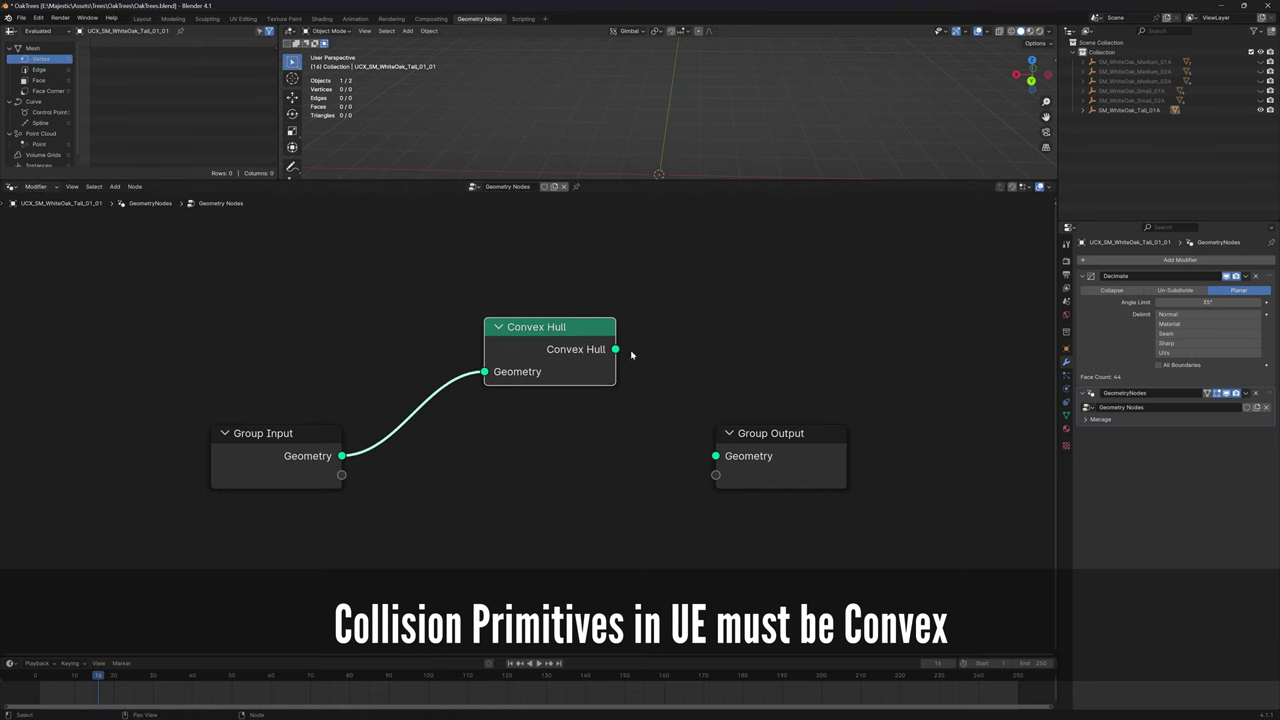
drag(616, 349, 715, 456)
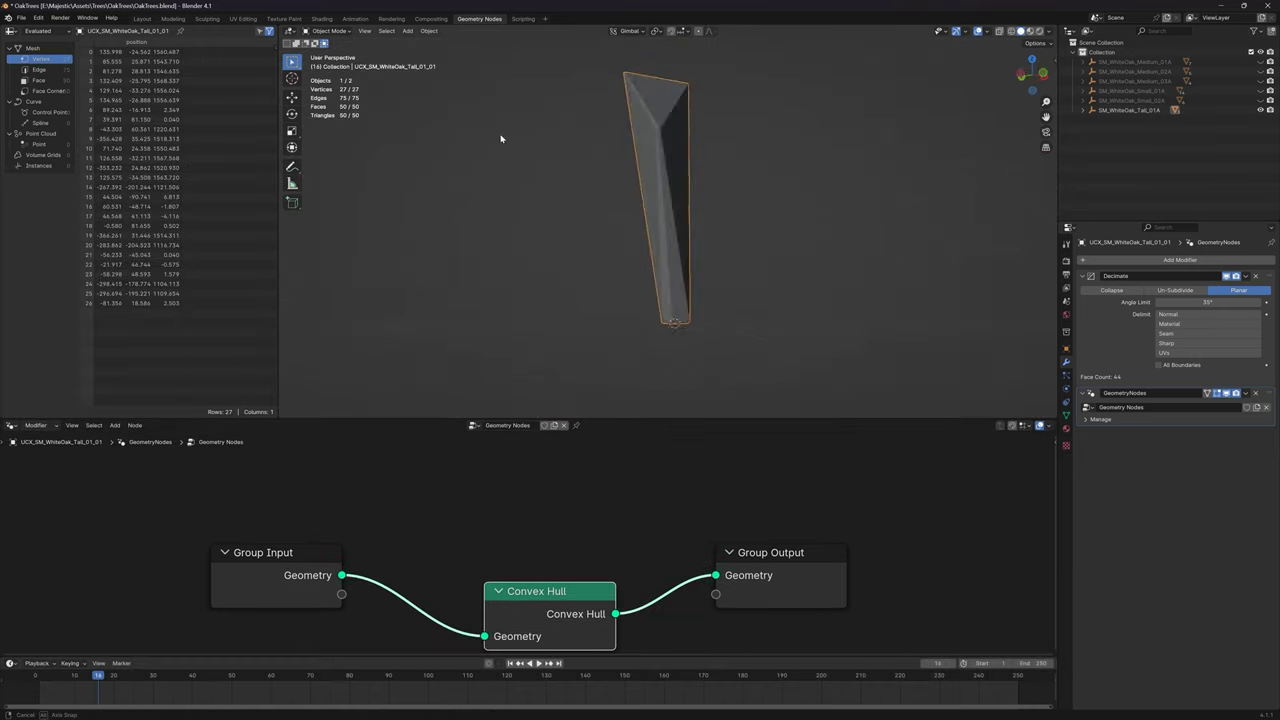
middle_drag(500, 137, 622, 177)
Add a second Decimate modifier after the convex hull, in Planar mode with a 25° angle limit.
click(1124, 261)
text(dec)
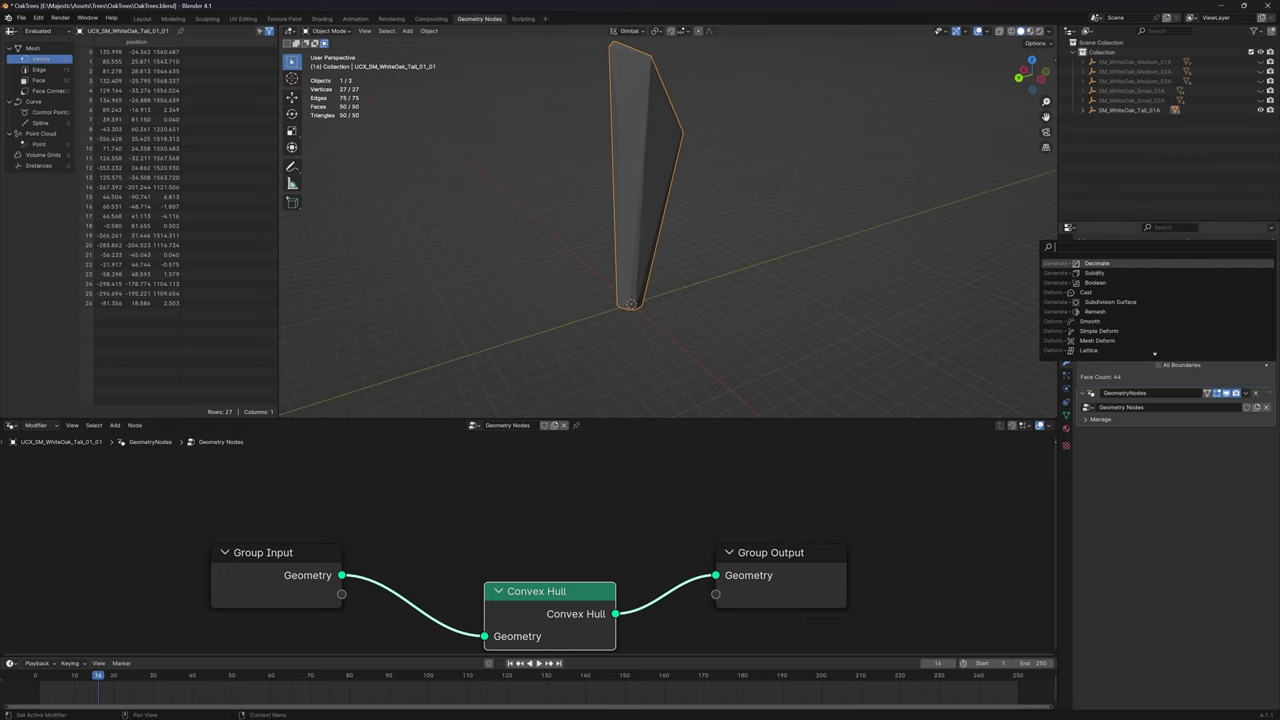
key(Return)
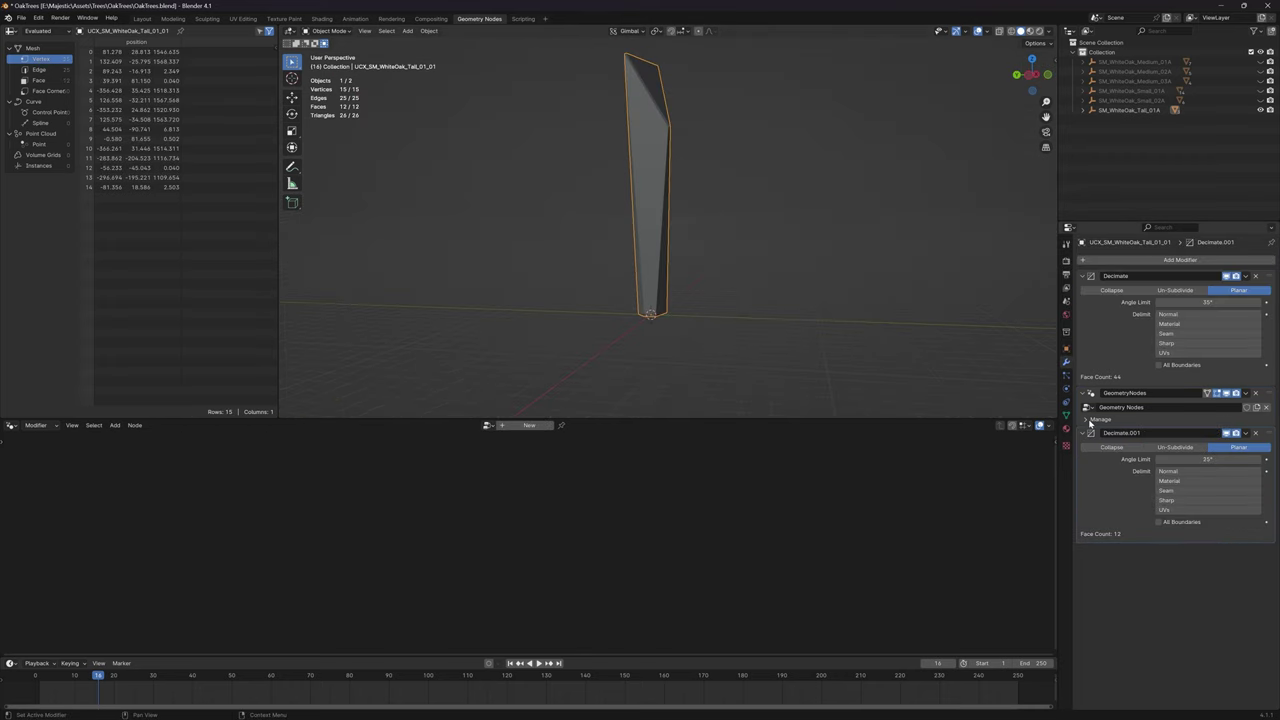
Add another Geometry Nodes modifier after the second Decimate and assign it the existing Geometry Nodes.003 convex hull group.
click(1116, 262)
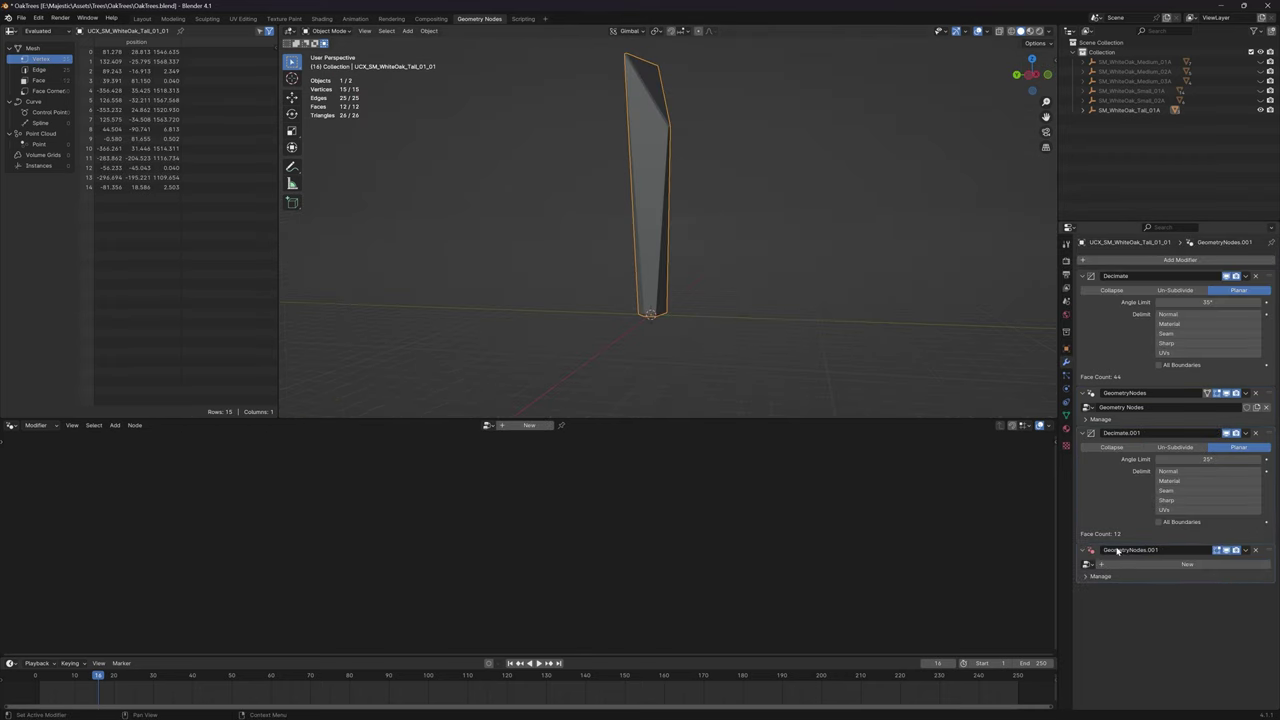
click(1088, 564)
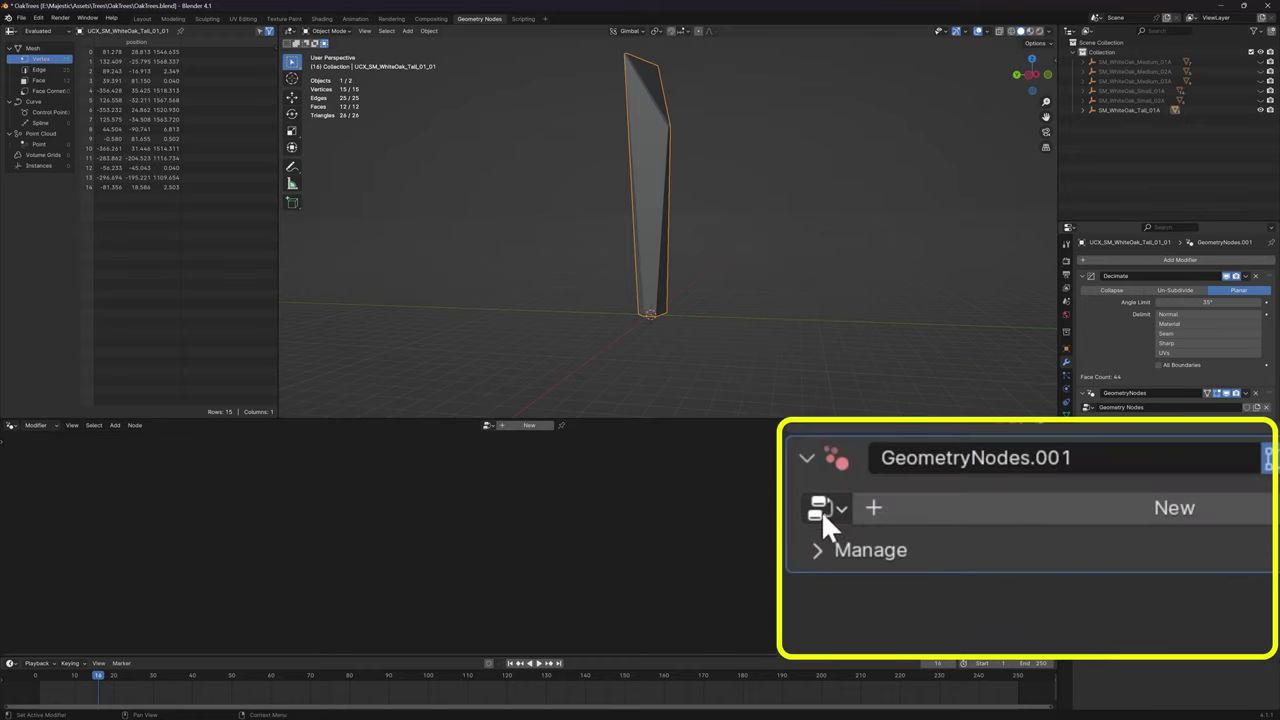
click(1087, 407)
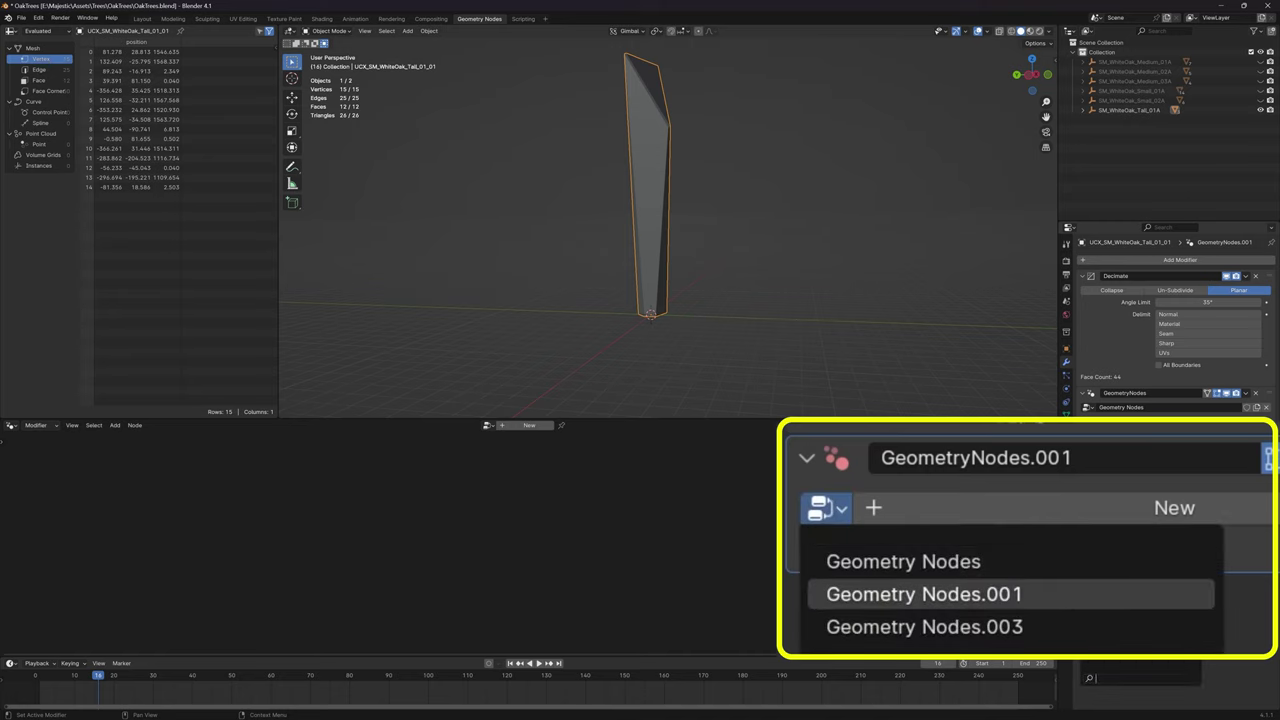
click(1123, 440)
click(1087, 407)
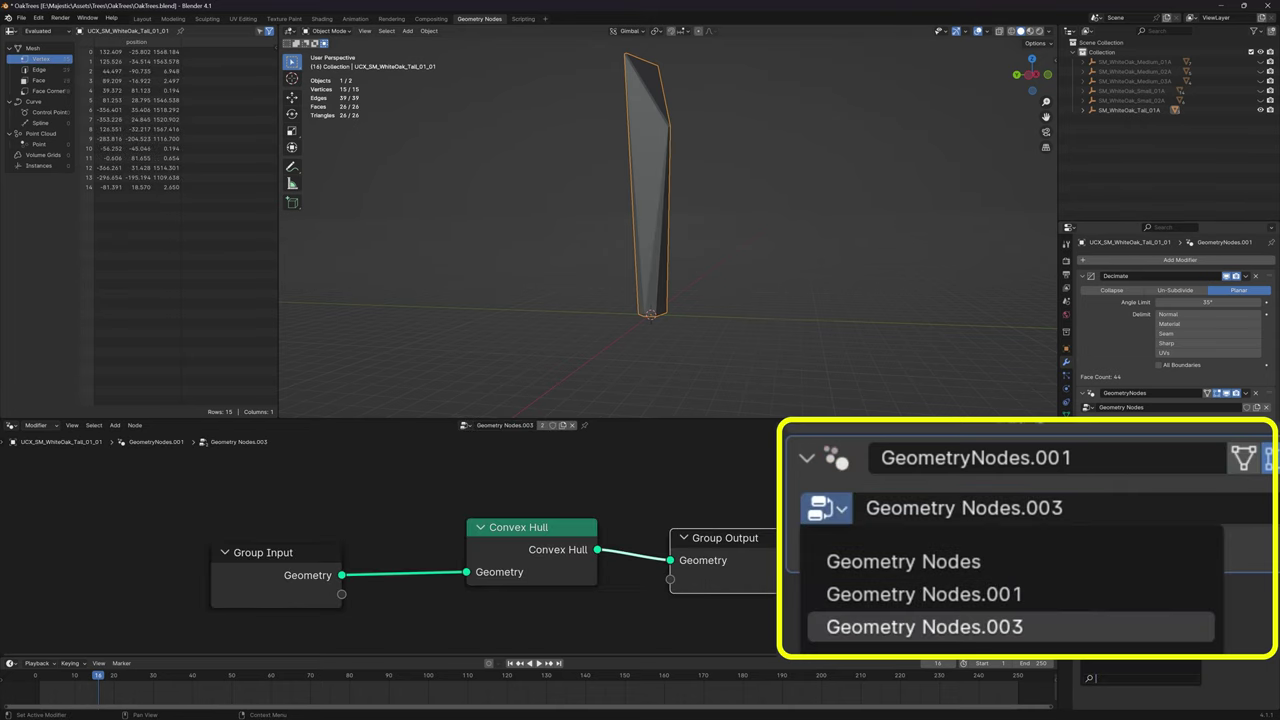
click(968, 626)
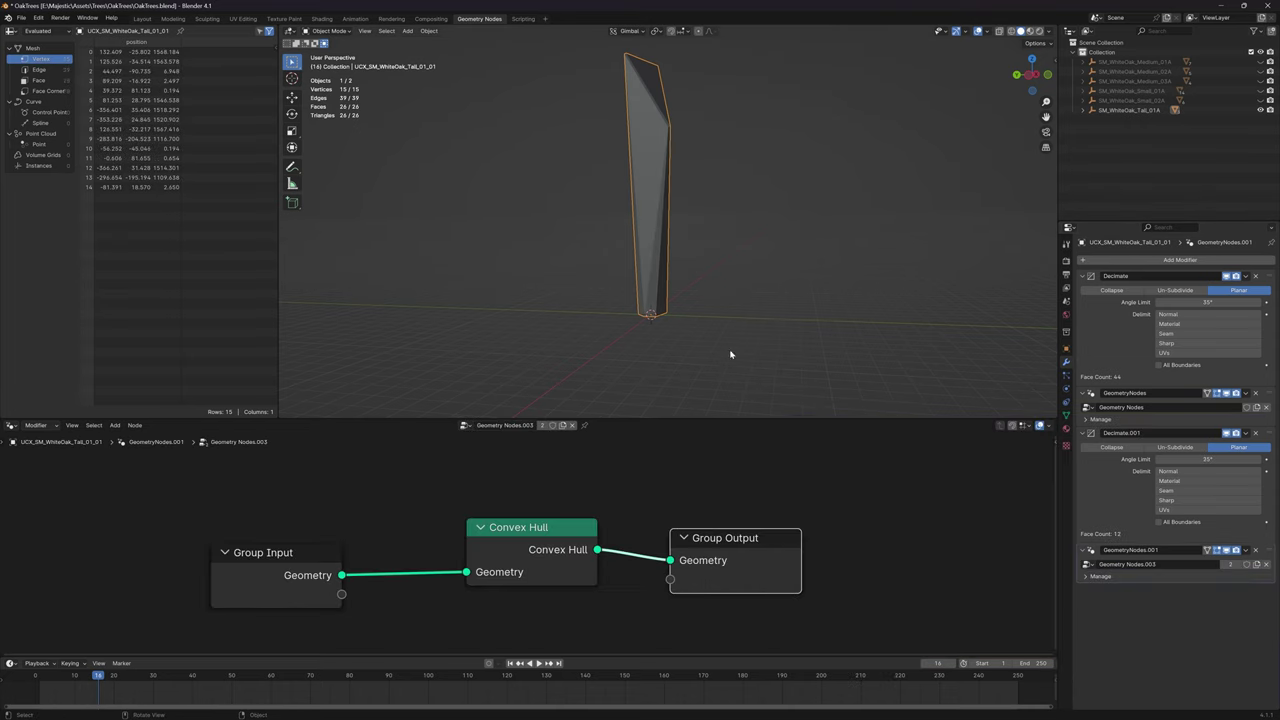
middle_drag(743, 363, 666, 284)
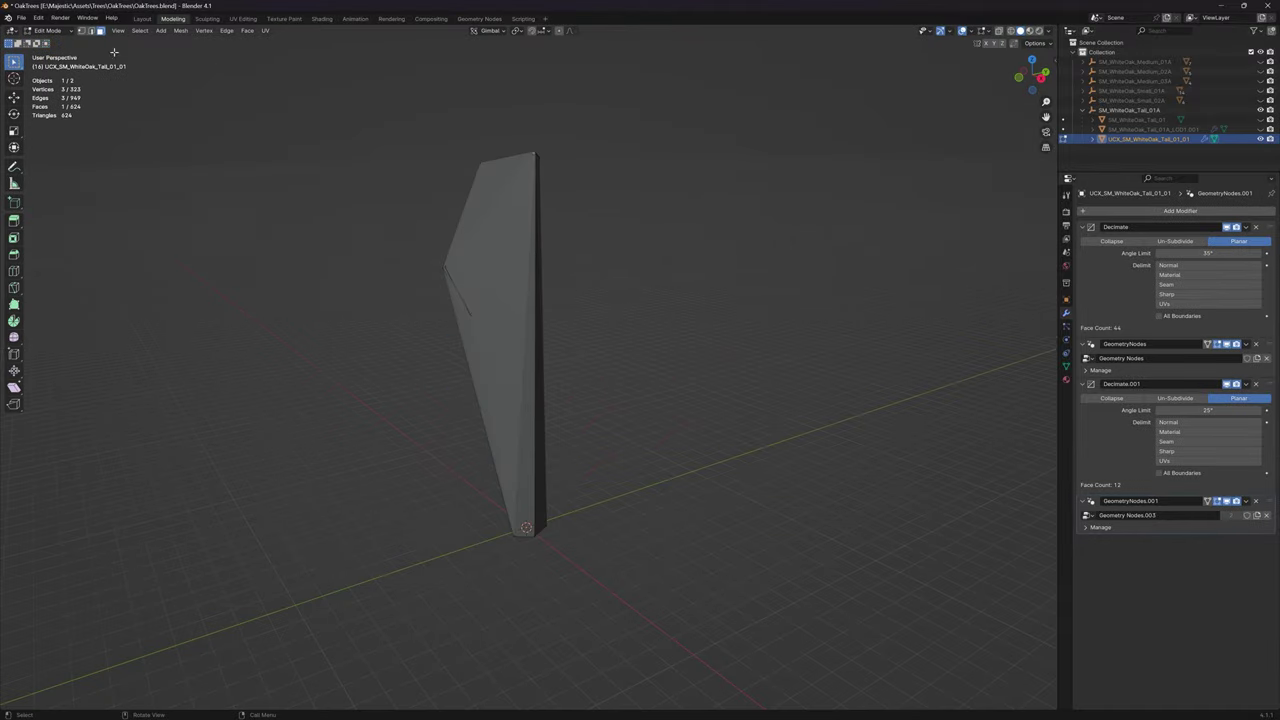
Hide all four modifiers of the UCX trunk mesh in the viewport and put the mesh in Edit Mode with X-ray on.
click(48, 30)
click(52, 41)
click(50, 30)
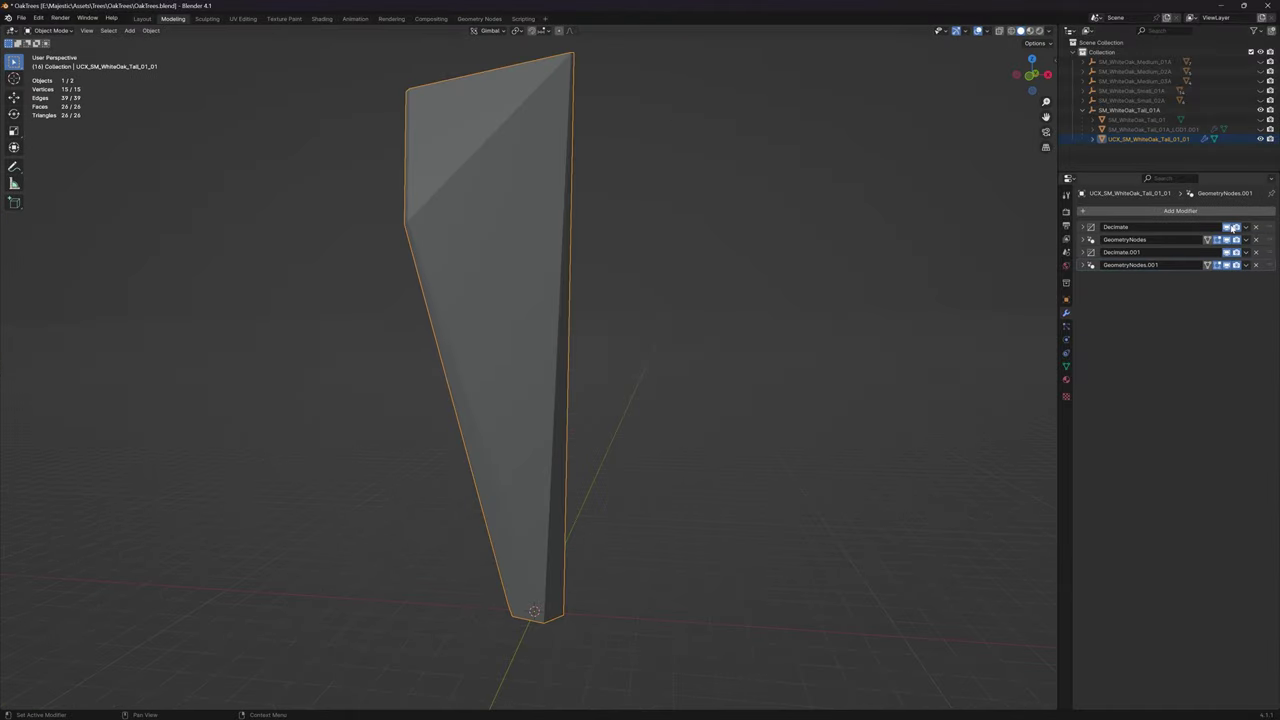
drag(1234, 228, 1227, 268)
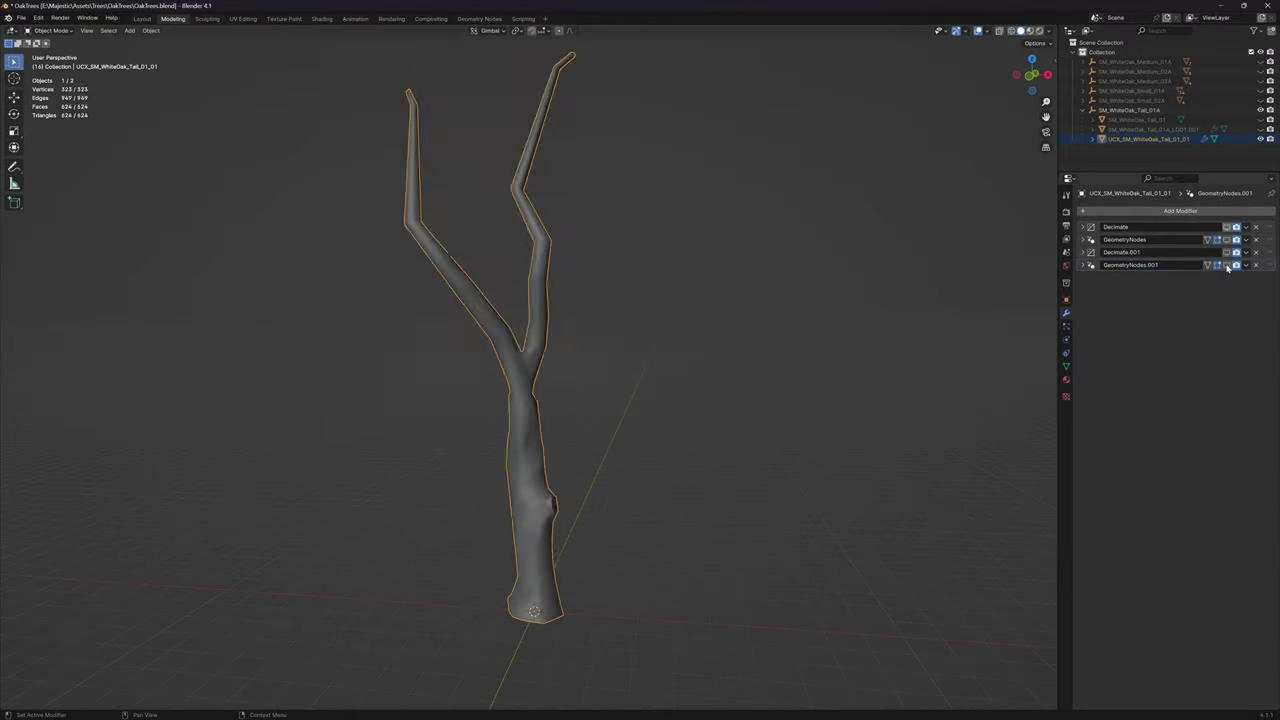
click(48, 30)
click(52, 52)
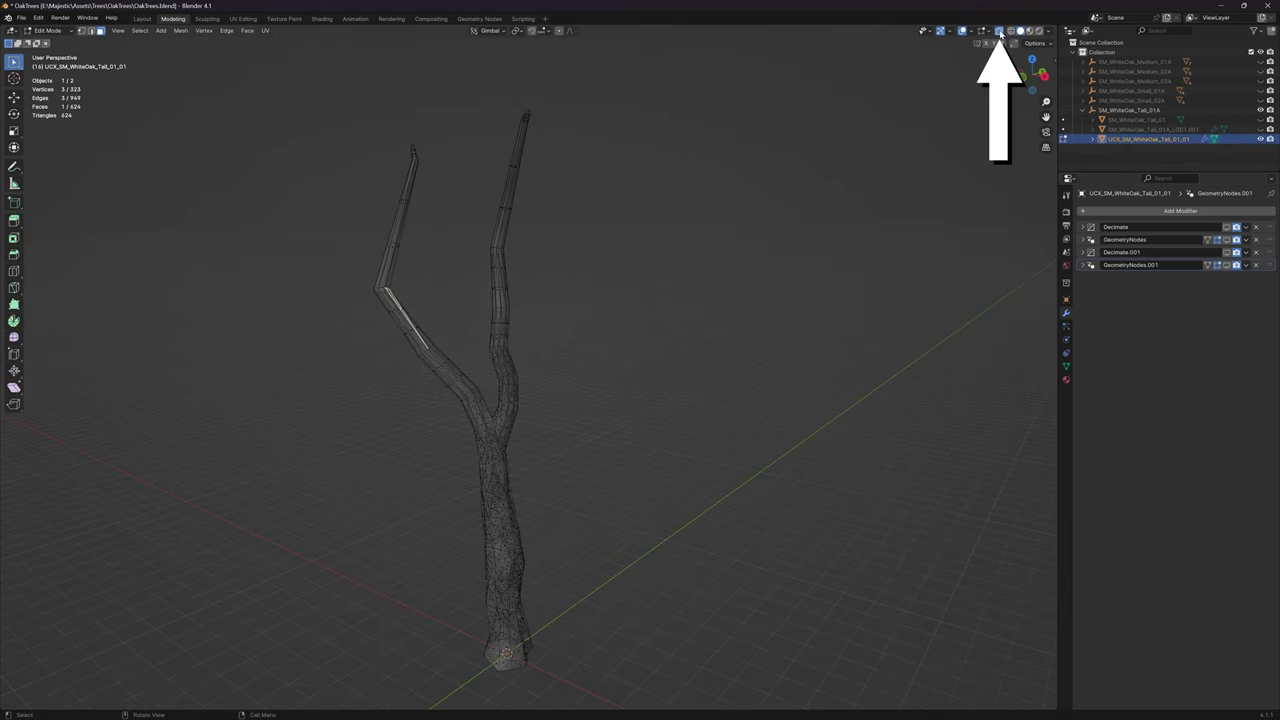
click(999, 31)
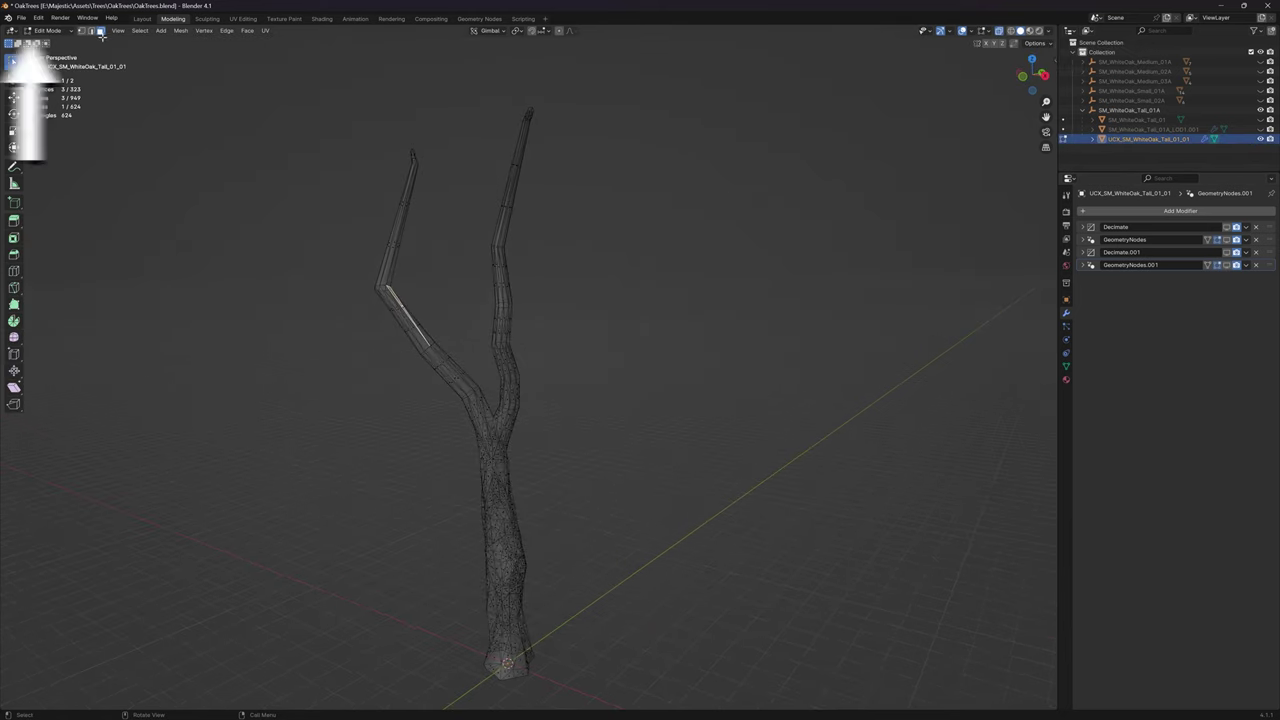
key(c)
mouse_move(577, 137)
mouse_down()
mouse_move(543, 120)
mouse_move(517, 190)
mouse_up()
right_click(517, 190)
middle_drag(517, 190, 555, 247)
click(630, 130)
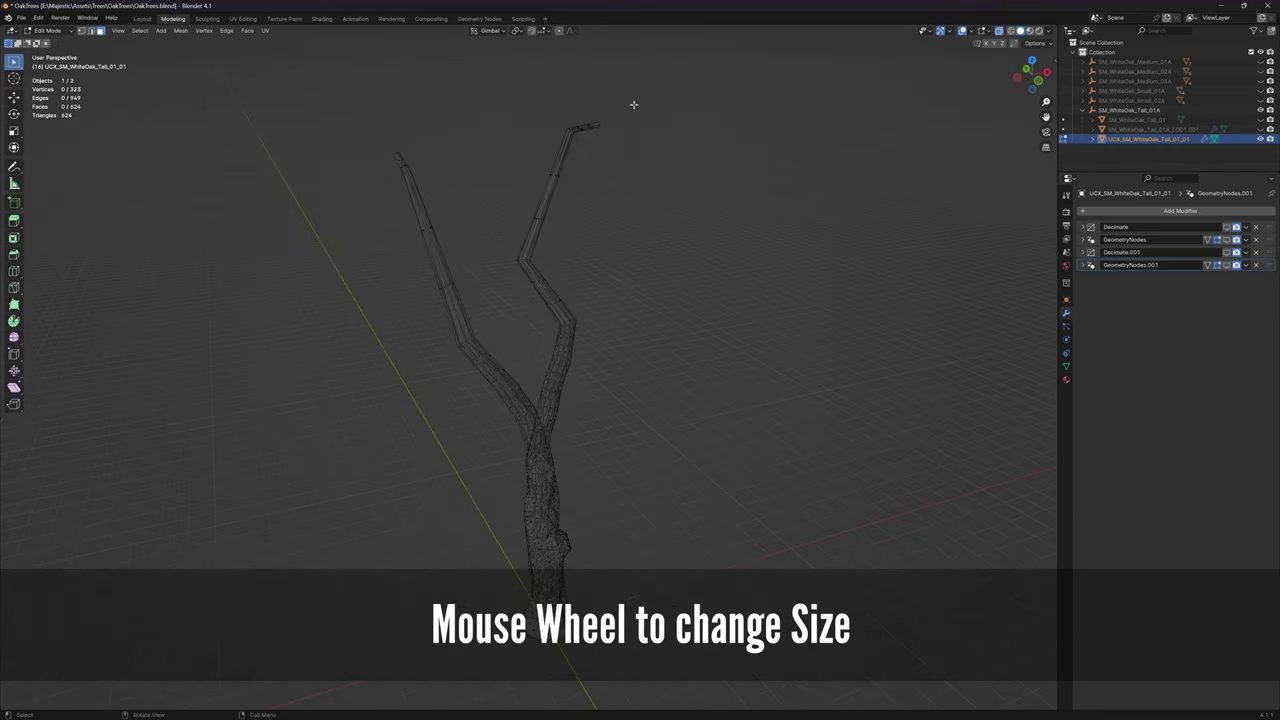
Circle-select the faces at the bent tip of the taller branch and delete them.
key(c)
drag(623, 106, 614, 120)
right_click(646, 120)
key(x)
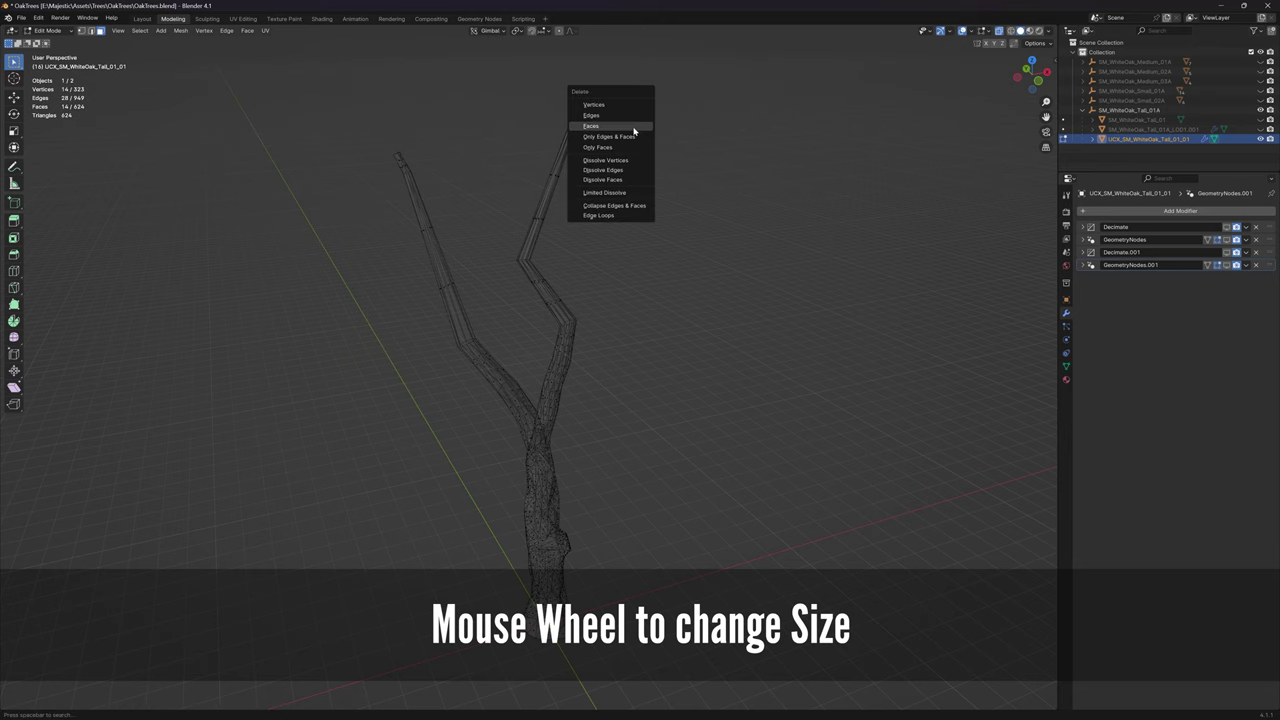
click(627, 128)
mouse_move(581, 159)
middle_down()
mouse_move(514, 160)
mouse_move(514, 171)
mouse_move(571, 162)
middle_up()
Circle-select the faces at the tip of the shorter branch and delete them.
key(c)
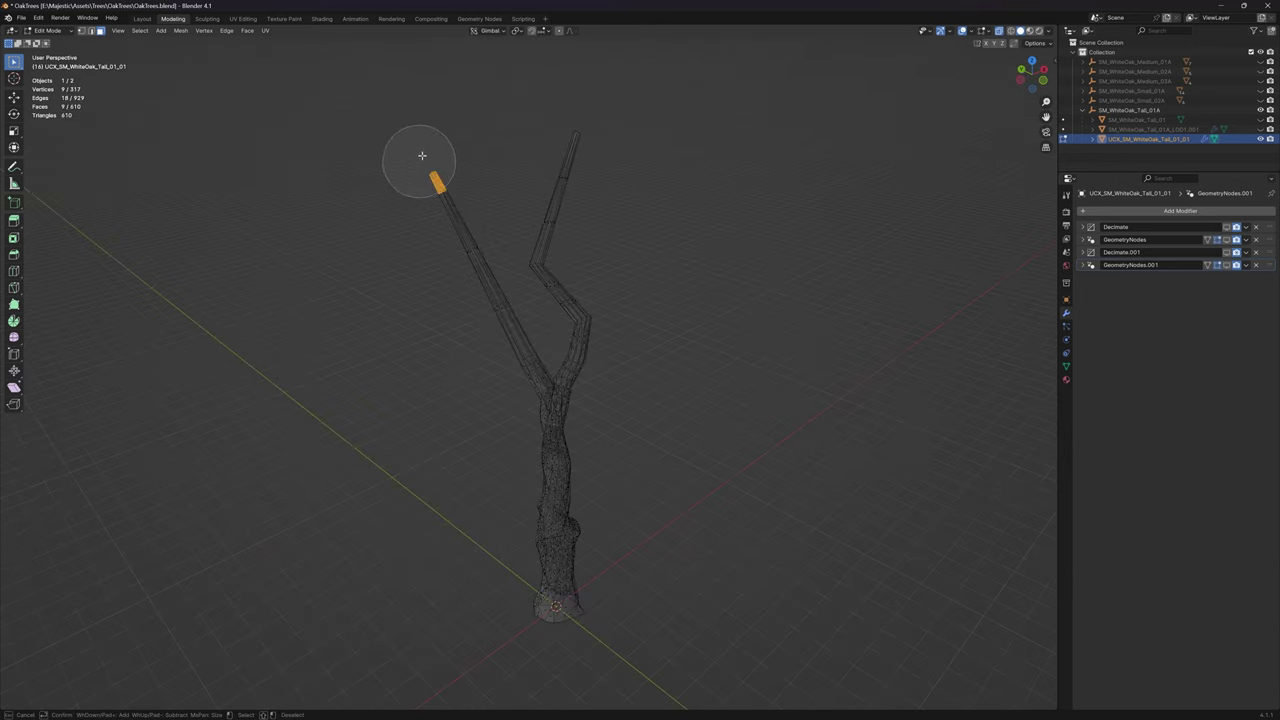
right_click(422, 154)
middle_drag(422, 154, 445, 145)
key(x)
click(419, 141)
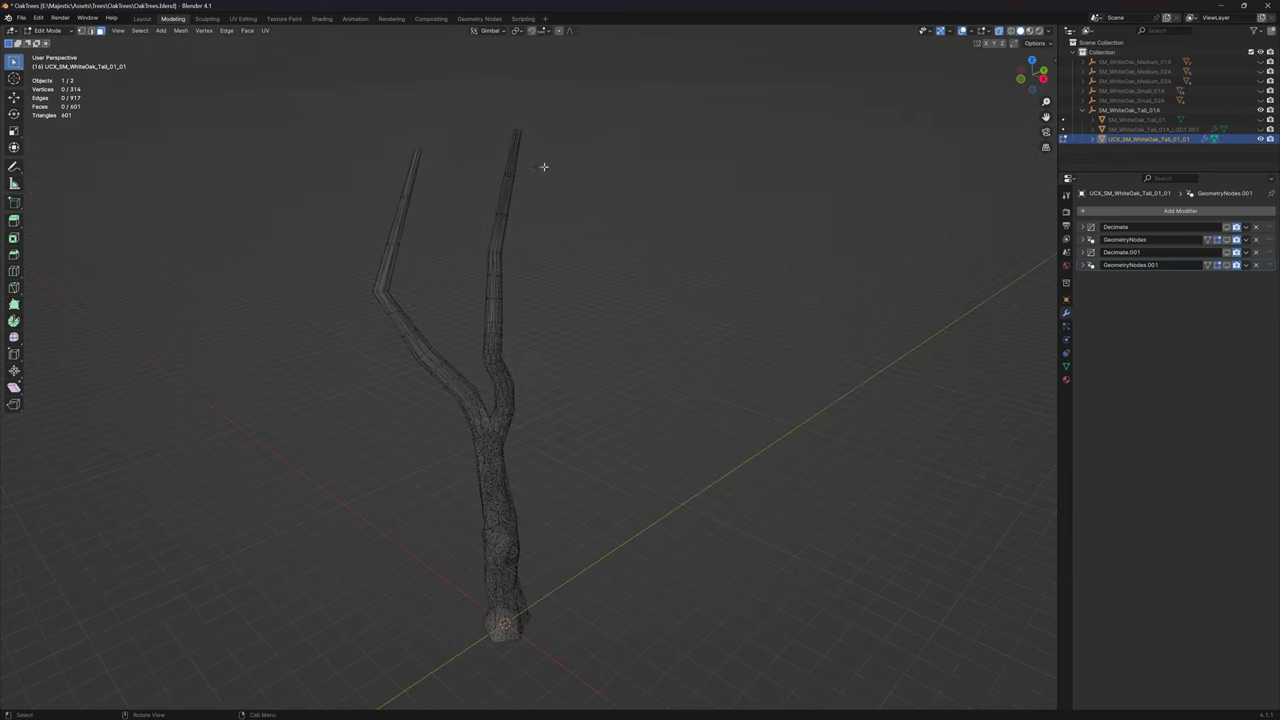
Select the uppermost straight segments of both branches and delete their faces.
mouse_move(546, 166)
middle_down()
mouse_move(551, 146)
mouse_move(614, 155)
mouse_move(552, 158)
middle_up()
key(c)
drag(517, 174, 446, 192)
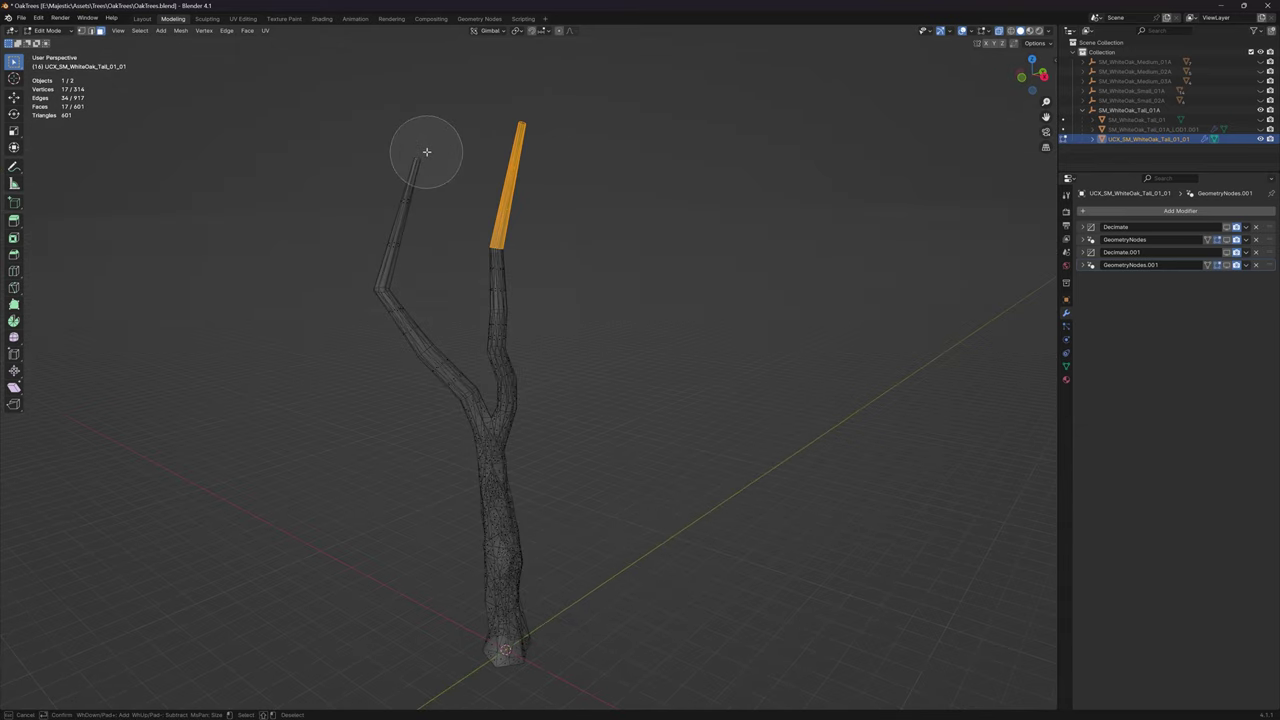
right_click(540, 180)
mouse_move(540, 180)
middle_down()
mouse_move(603, 189)
mouse_move(598, 154)
mouse_move(563, 177)
mouse_move(497, 180)
middle_up()
key(c)
drag(428, 181, 420, 211)
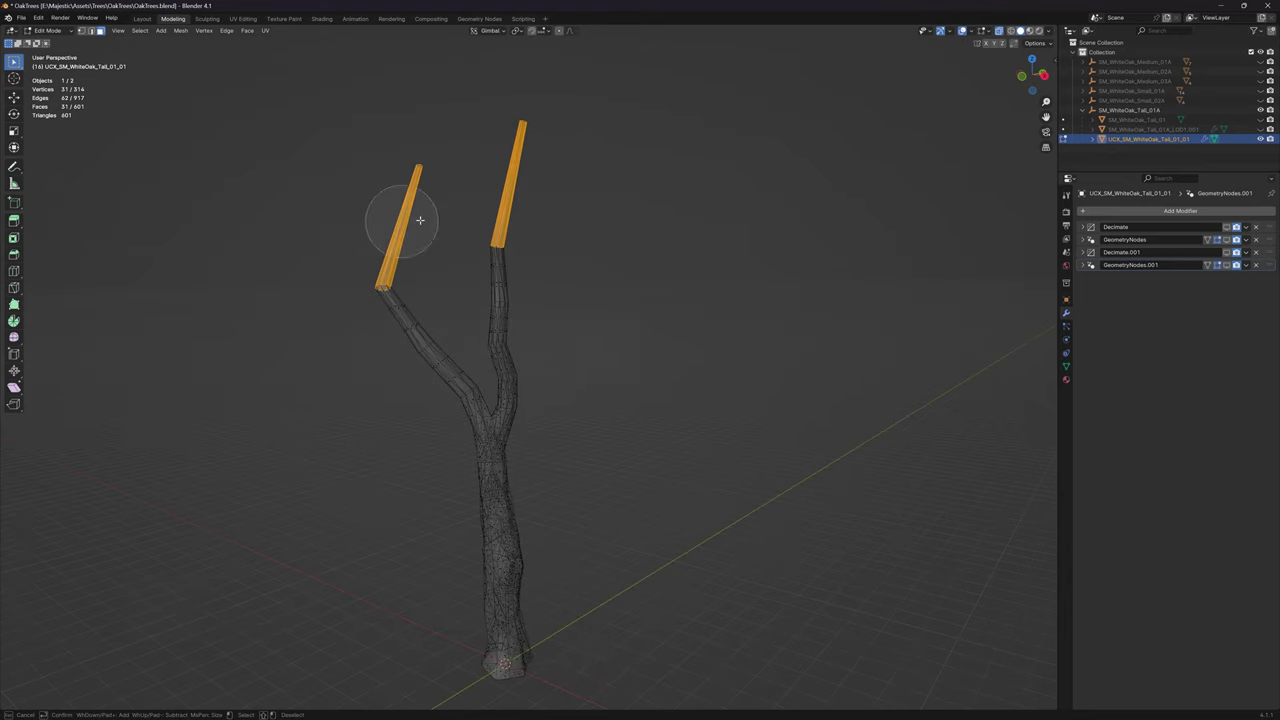
right_click(420, 211)
key(x)
click(548, 208)
Select all faces of the outward-leaning branch down to the fork and separate the selection into its own object.
mouse_move(545, 204)
middle_down()
mouse_move(546, 217)
mouse_move(463, 209)
mouse_move(600, 223)
mouse_move(675, 207)
mouse_move(508, 334)
mouse_move(443, 286)
middle_up()
key(c)
mouse_move(371, 277)
mouse_down()
mouse_move(440, 355)
mouse_move(450, 406)
mouse_up()
right_click(450, 406)
mouse_move(502, 388)
middle_down()
mouse_move(557, 366)
mouse_move(557, 329)
mouse_move(525, 364)
mouse_move(462, 384)
mouse_move(471, 366)
middle_up()
shift+middle_drag(503, 450, 534, 369)
scroll(523, 359, up, 4)
key(c)
shift+drag(578, 369, 552, 358)
right_click(552, 358)
middle_drag(552, 358, 429, 309)
key(p)
click(396, 296)
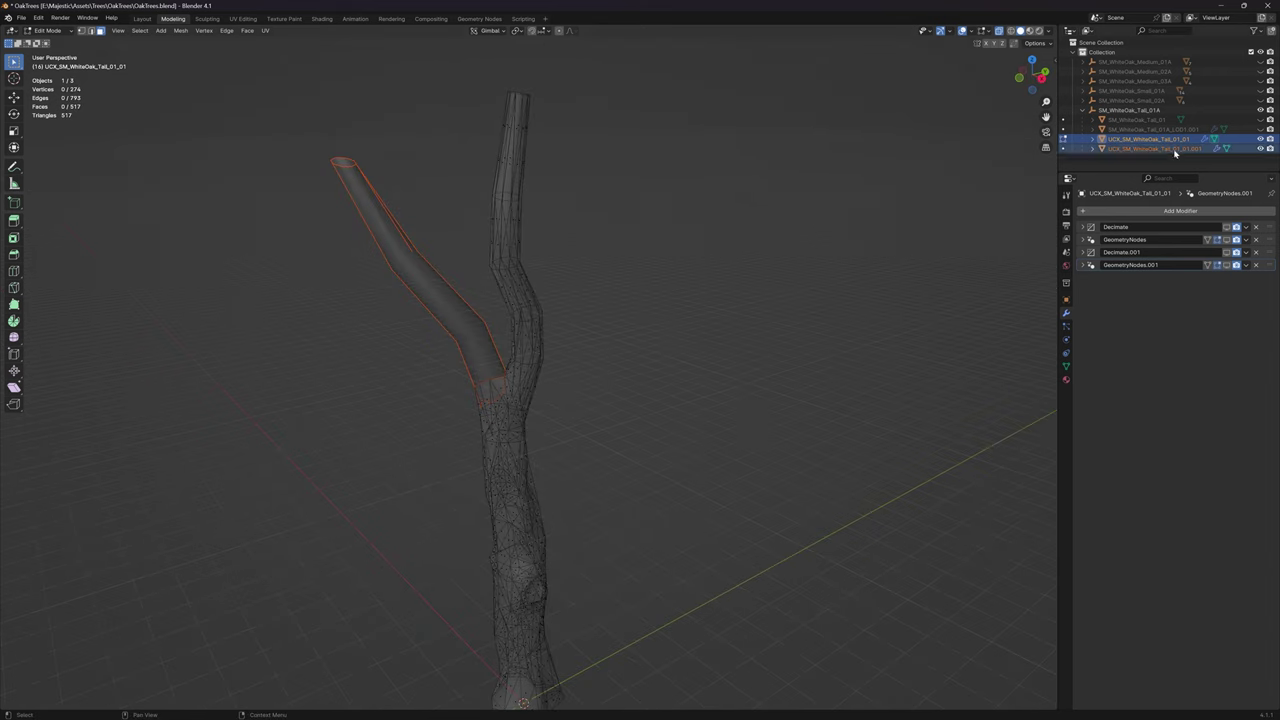
Return to Object Mode, turn X-ray off, and hide the trunk's four modifiers in the viewport.
click(46, 31)
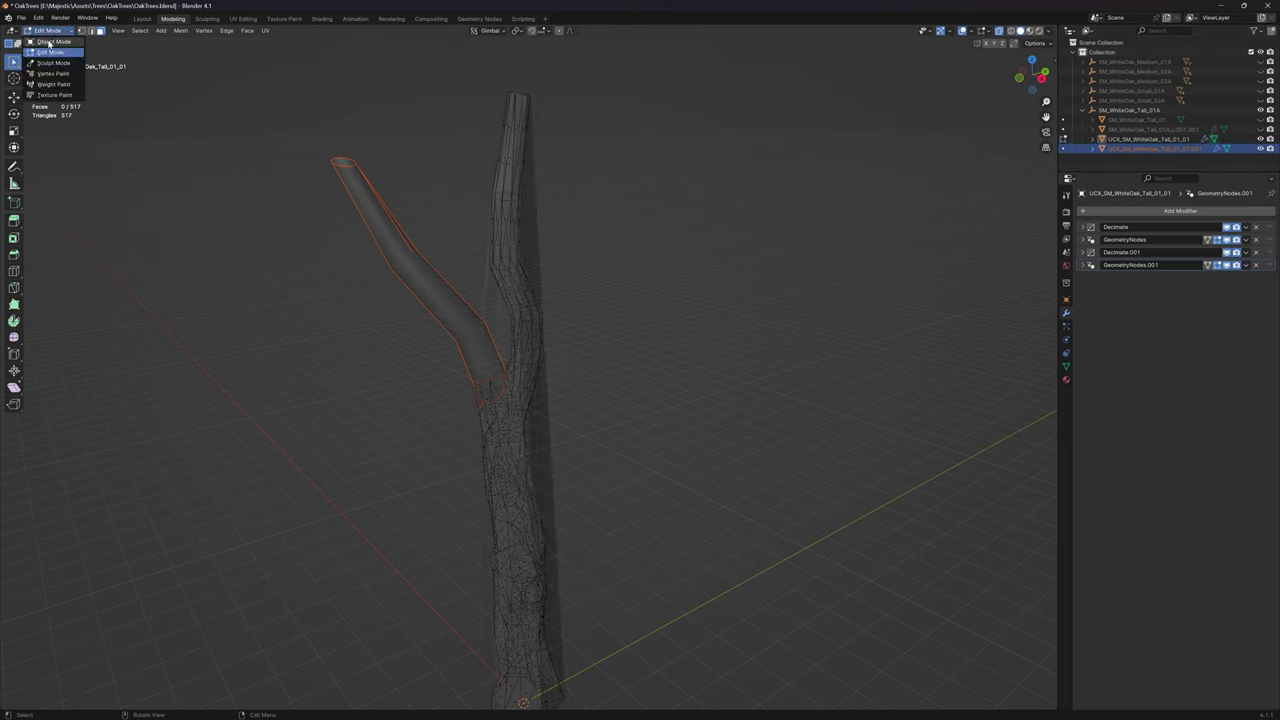
click(46, 42)
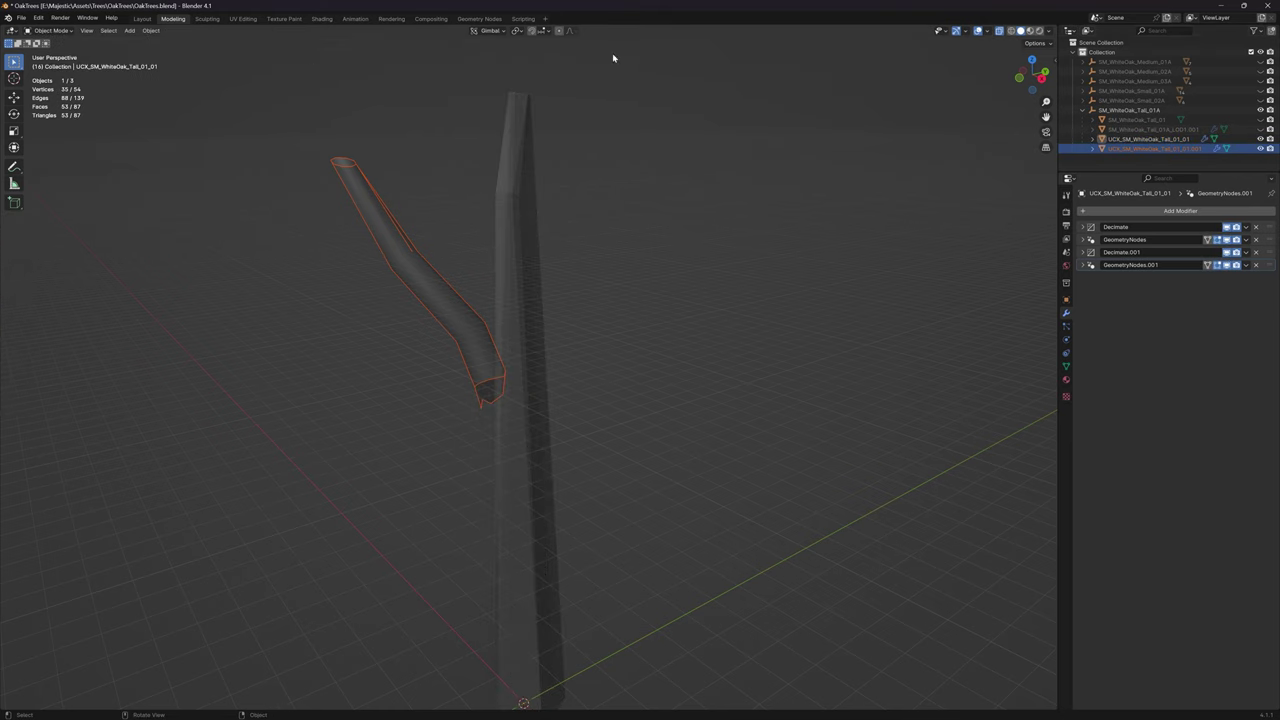
click(998, 31)
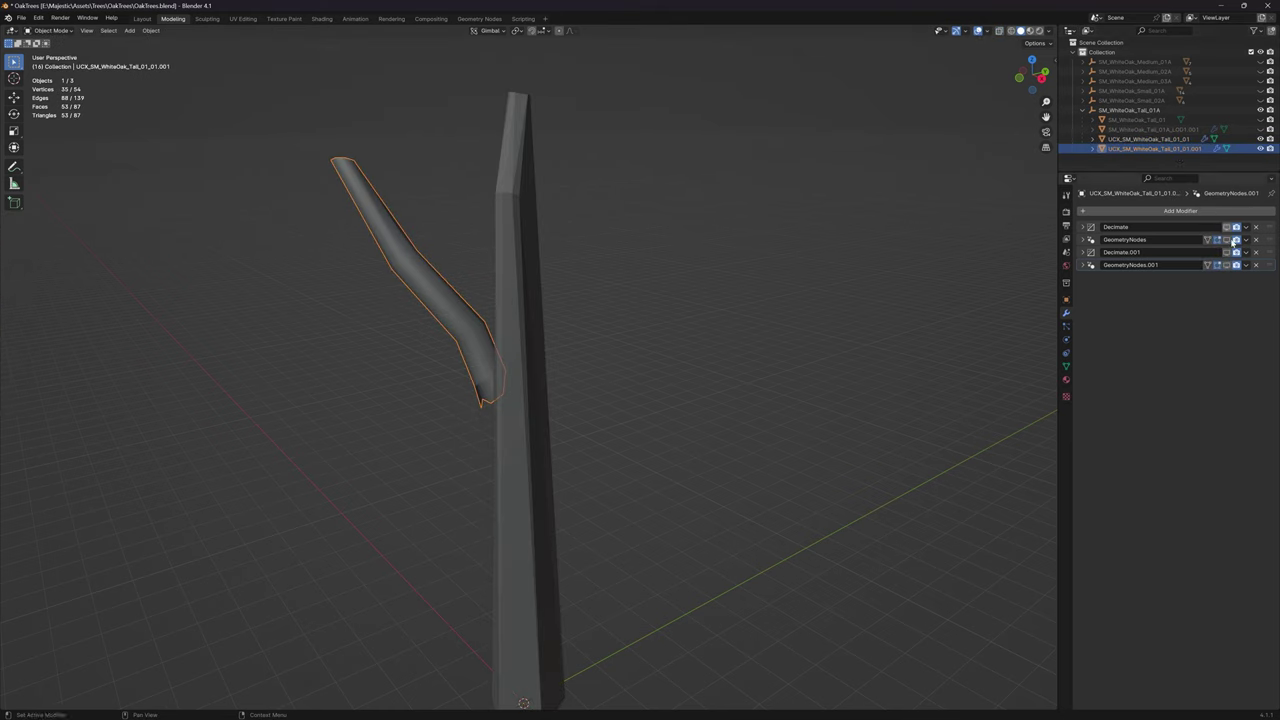
middle_drag(520, 120, 470, 270)
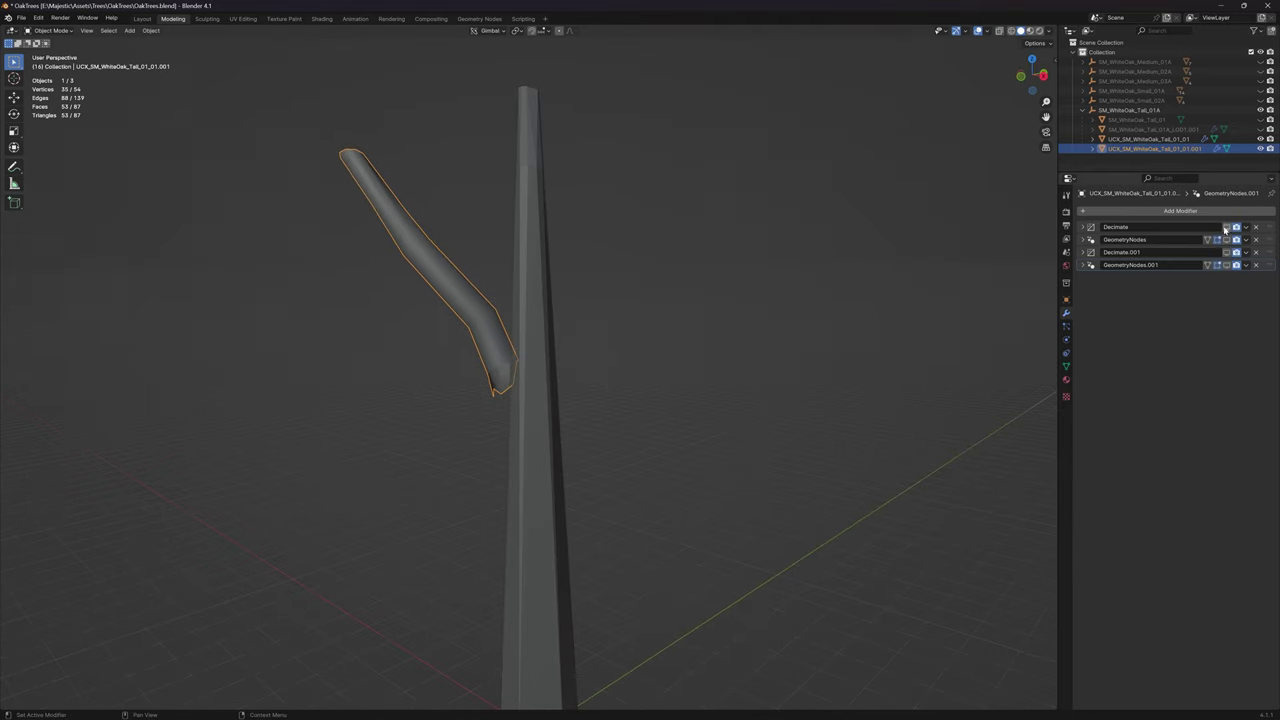
click(1158, 141)
drag(1226, 227, 1226, 264)
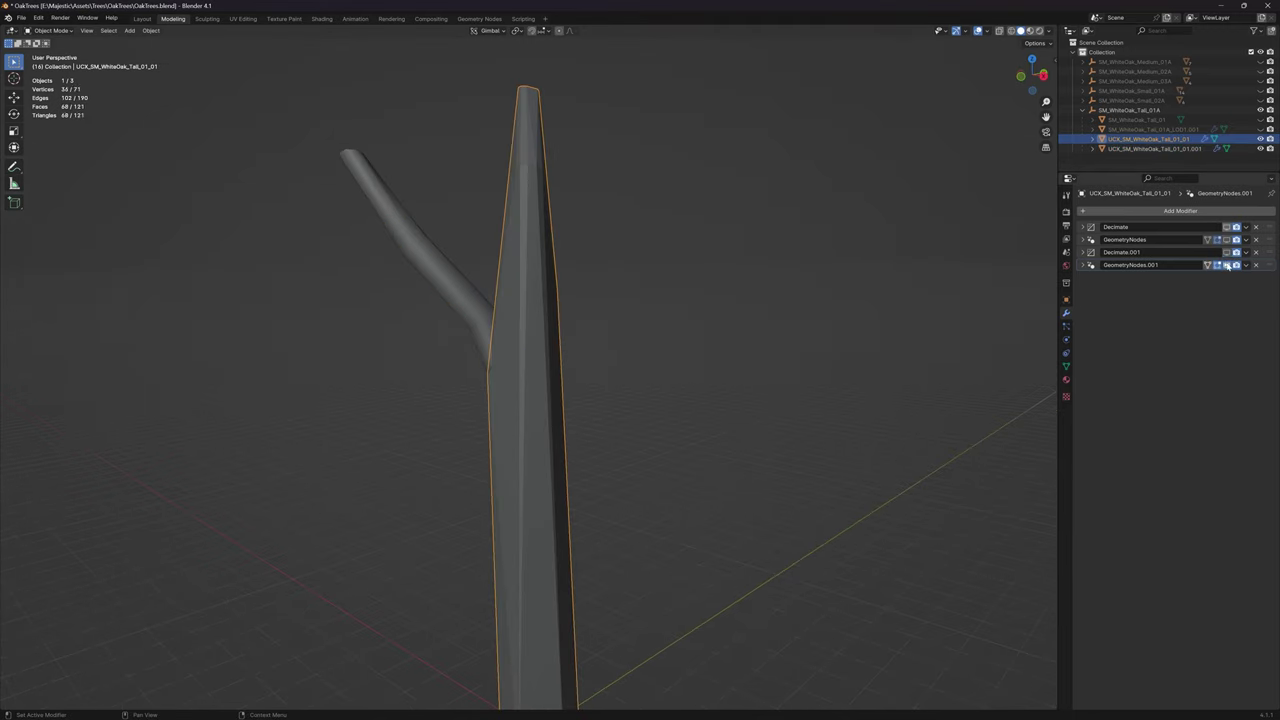
Show all four modifiers on the separated branch in the viewport and inspect its convex hull.
click(429, 269)
click(1229, 227)
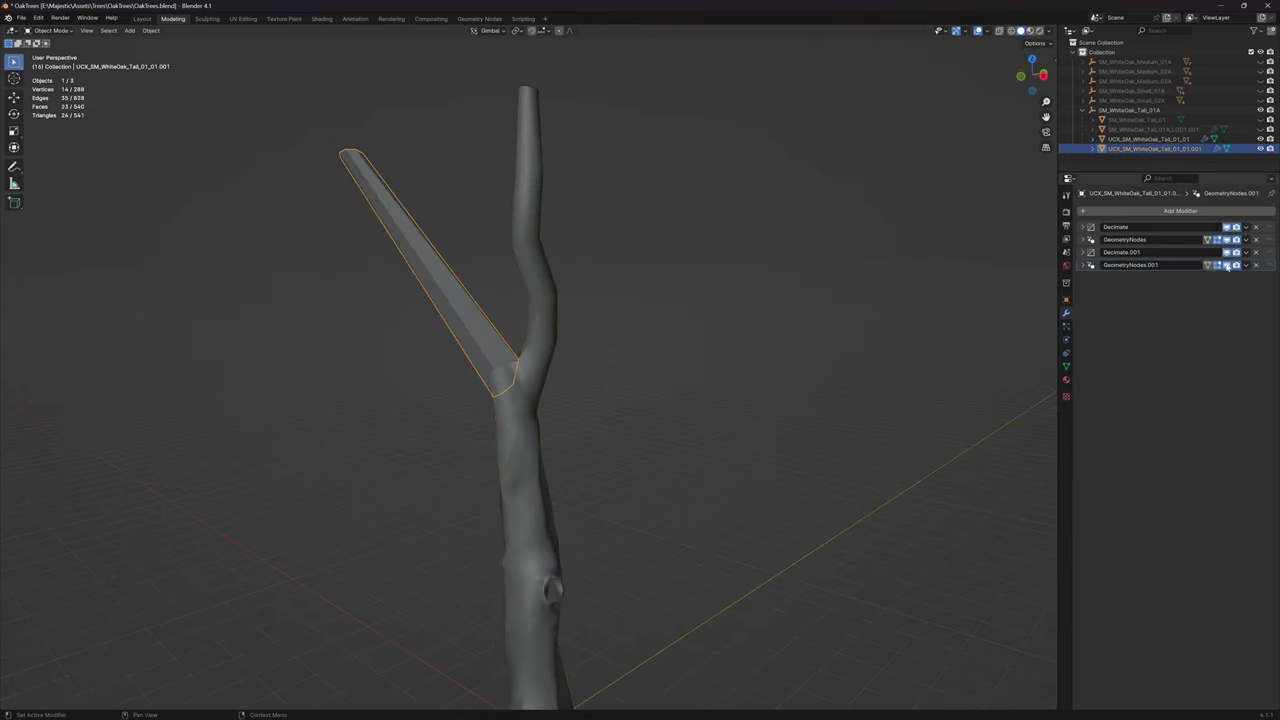
middle_drag(561, 268, 431, 269)
key(alt+a)
click(439, 224)
middle_drag(506, 294, 487, 210)
middle_drag(729, 300, 643, 291)
Select the trunk mesh and put it in Edit Mode with X-ray on.
click(523, 214)
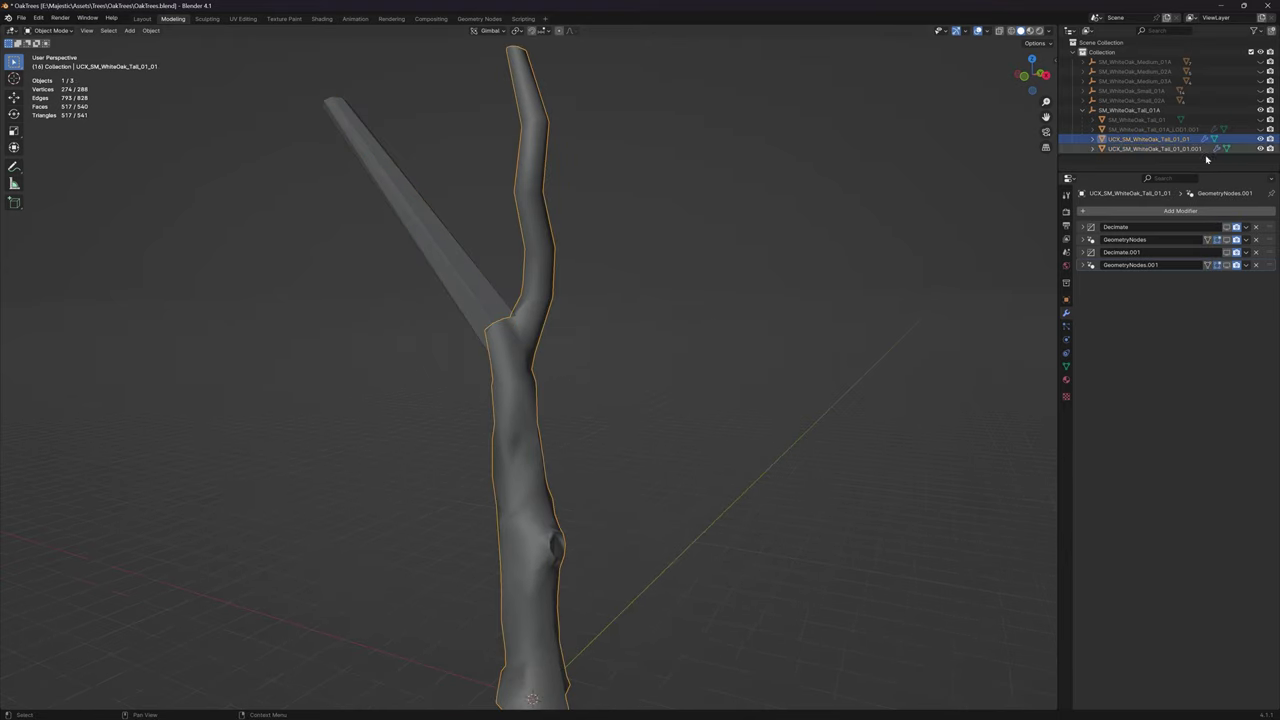
click(50, 30)
click(50, 54)
click(999, 32)
middle_drag(672, 145, 694, 200)
key(c)
key(Escape)
mouse_move(674, 142)
middle_down()
mouse_move(711, 134)
mouse_move(704, 146)
middle_up()
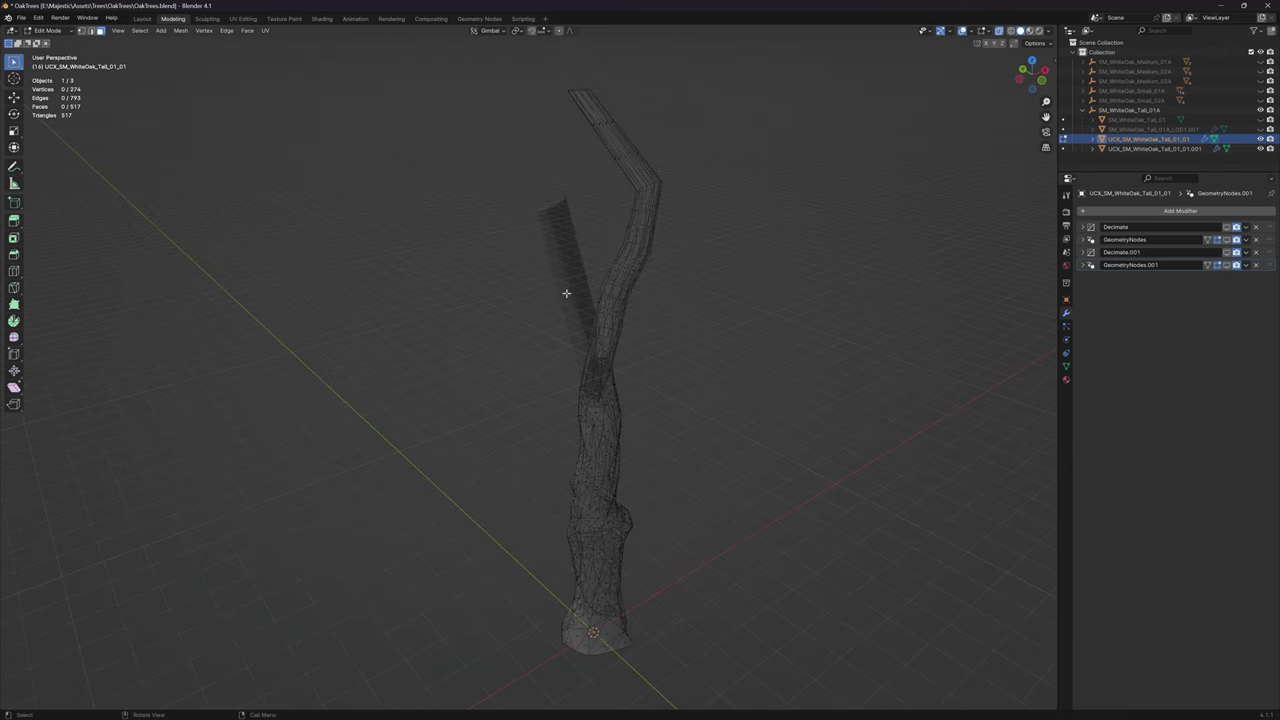
Circle-select the faces at the tip of the branch still attached to the trunk and delete them.
middle_drag(568, 316, 667, 143)
key(c)
mouse_move(613, 97)
mouse_down()
mouse_move(569, 94)
mouse_move(621, 132)
mouse_up()
right_click(632, 133)
mouse_move(632, 133)
middle_down()
mouse_move(537, 134)
mouse_move(606, 137)
mouse_move(627, 159)
mouse_move(566, 134)
mouse_move(514, 143)
mouse_move(665, 178)
mouse_move(658, 157)
middle_up()
key(x)
click(656, 176)
Select the faces of the remaining upright branch down to the fork and separate them into their own object.
key(c)
mouse_move(590, 165)
mouse_down()
mouse_move(580, 271)
mouse_move(595, 347)
mouse_up()
right_click(650, 291)
mouse_move(646, 286)
middle_down()
mouse_move(631, 271)
mouse_move(529, 286)
mouse_move(642, 321)
mouse_move(650, 299)
middle_up()
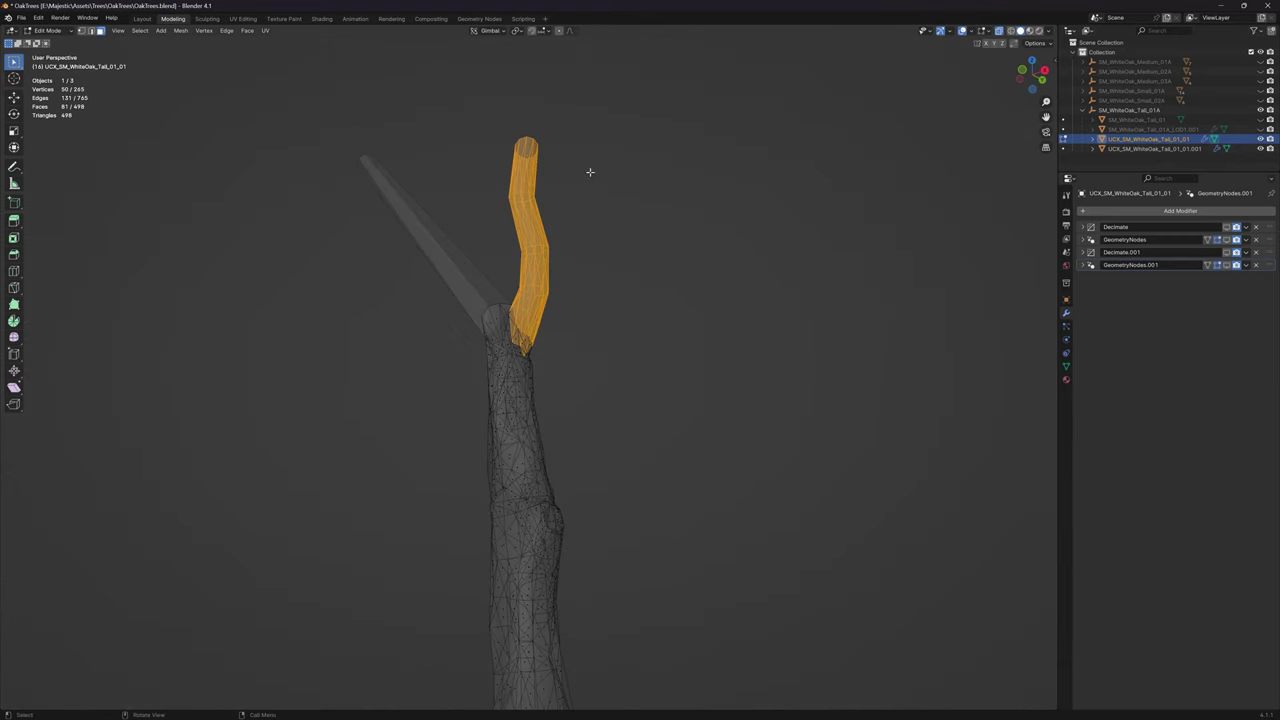
middle_drag(534, 173, 592, 320)
key(p)
click(588, 289)
Check which faces remain in the trunk mesh by selecting them all, clear the selection, and return to Object Mode.
key(a)
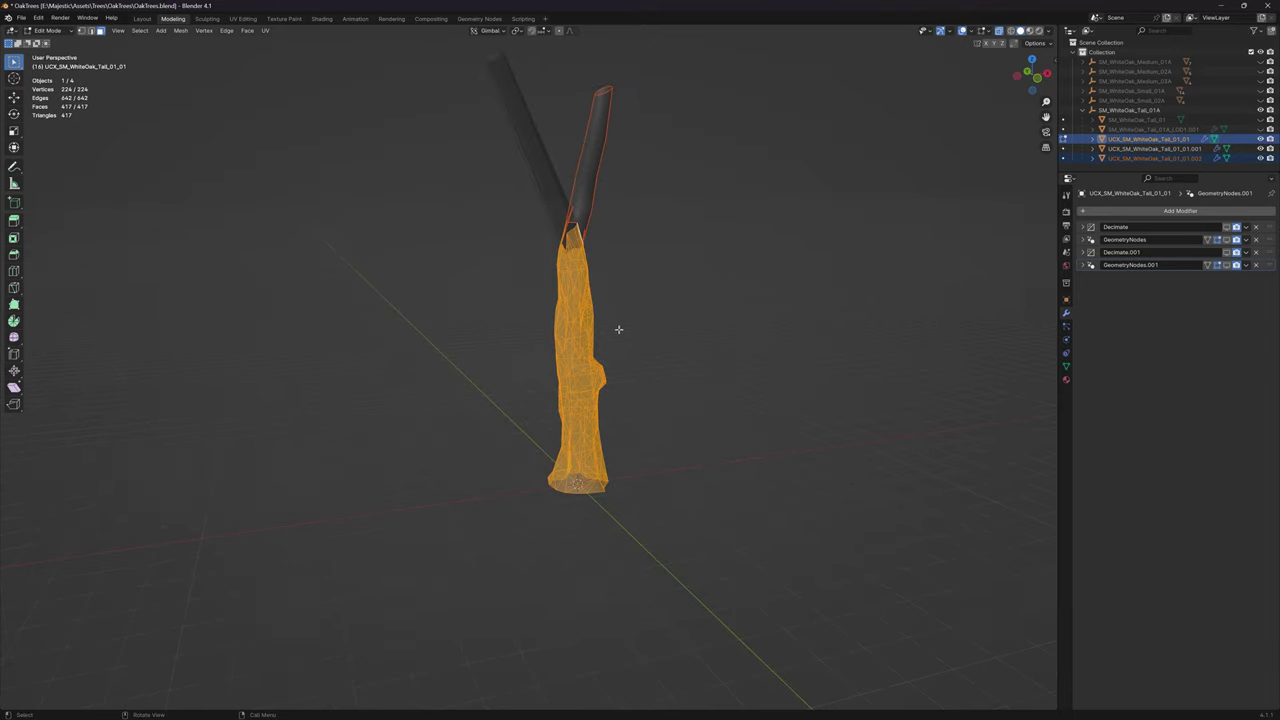
middle_drag(697, 287, 540, 245)
key(alt+a)
mouse_move(629, 280)
middle_down()
mouse_move(611, 306)
mouse_move(620, 300)
middle_up()
click(46, 30)
click(50, 45)
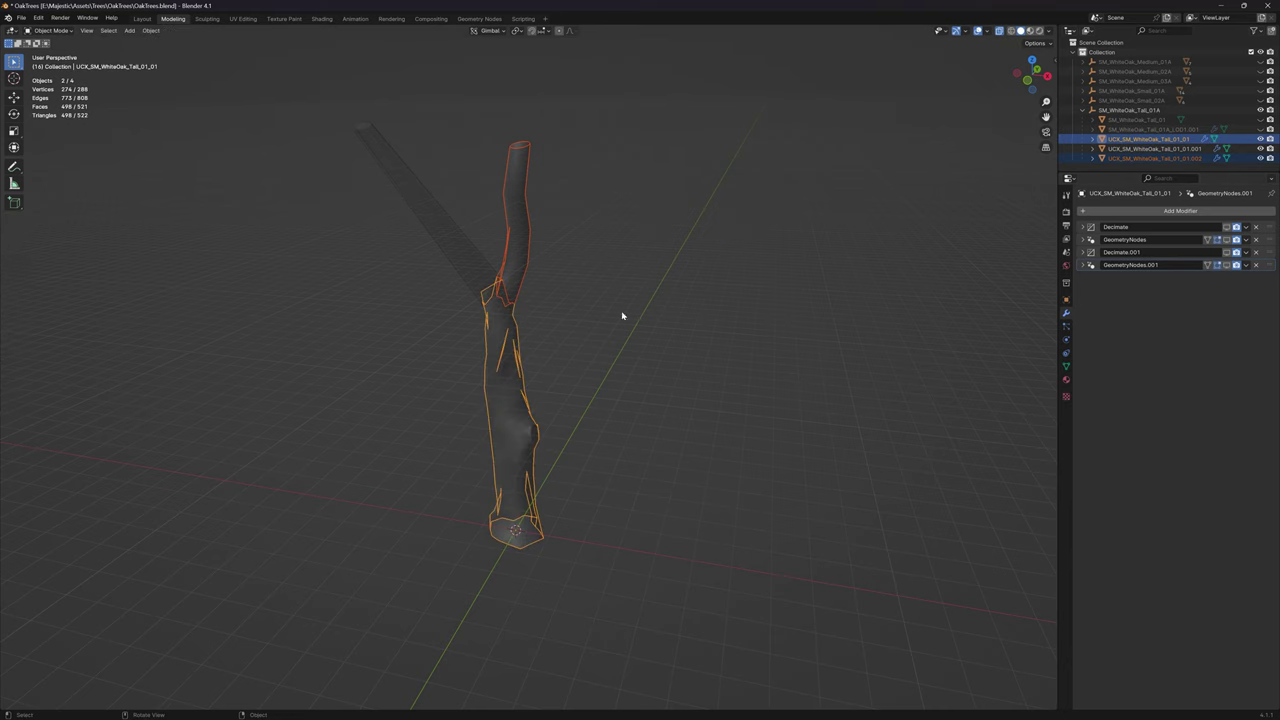
Show all four modifiers of the trunk object UCX_SM_WhiteOak_Tall_01_01 in the viewport.
click(1160, 149)
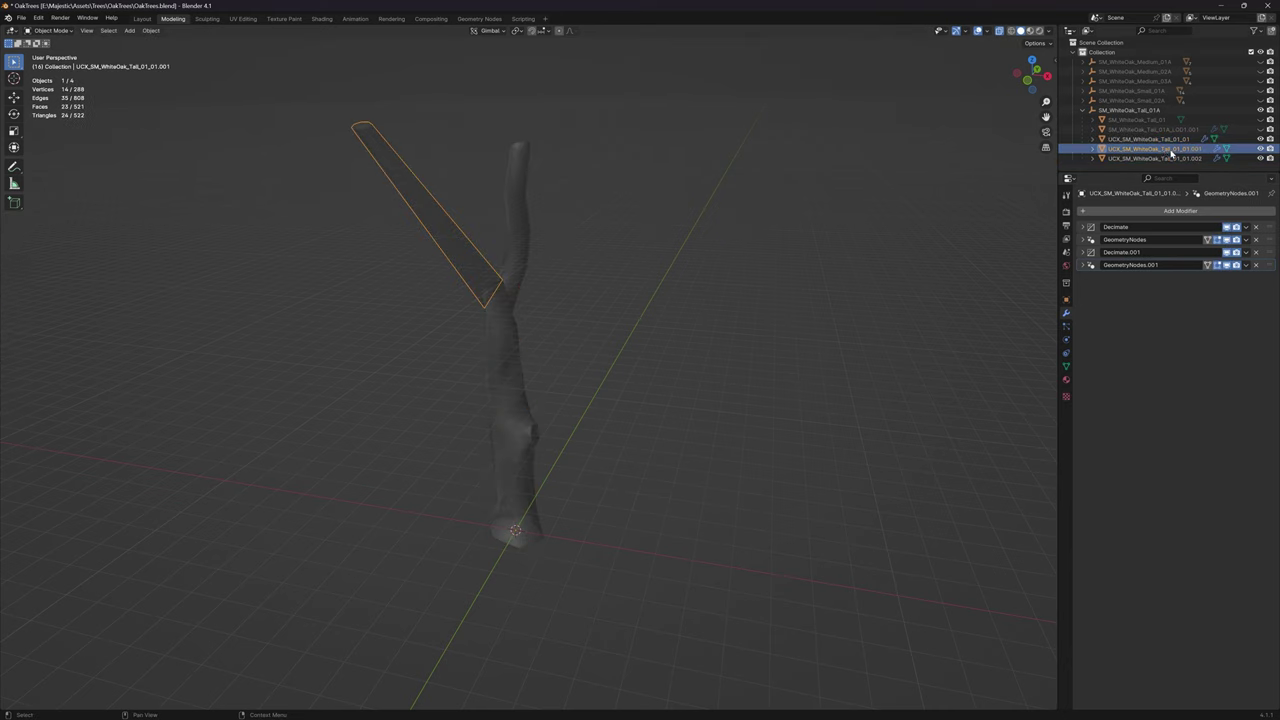
click(1163, 140)
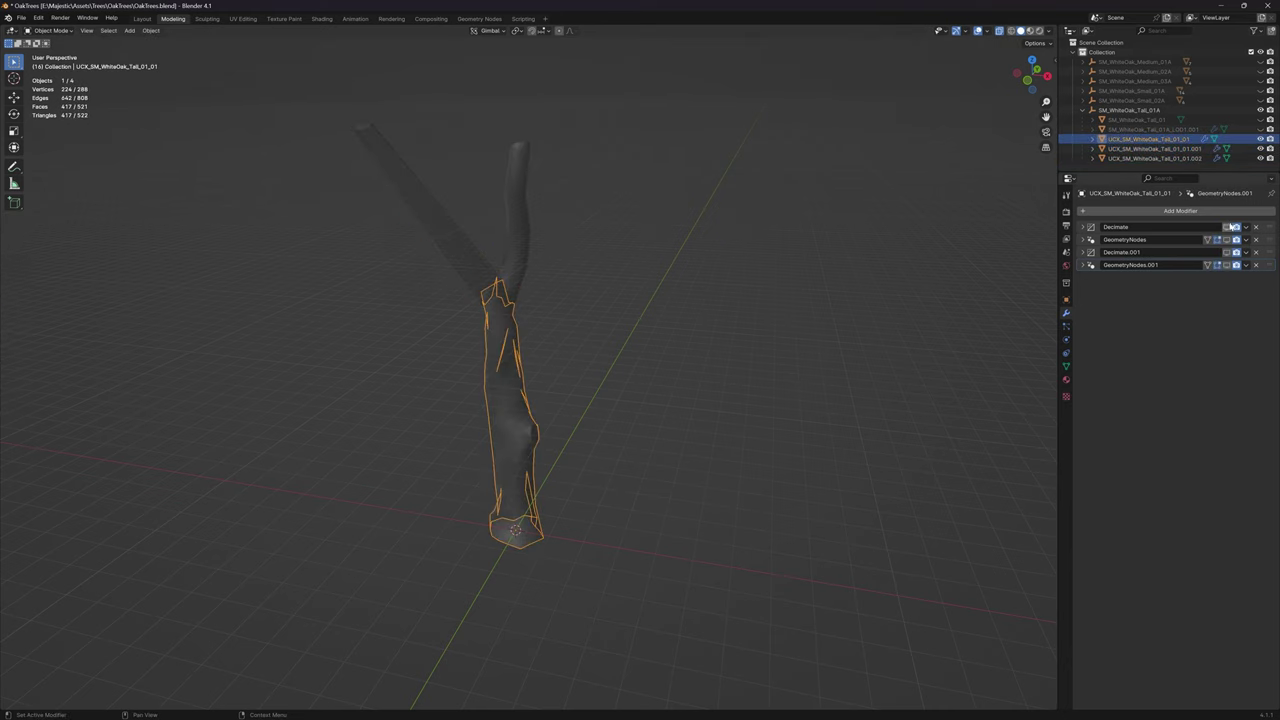
click(1234, 228)
middle_drag(680, 340, 620, 335)
Show all four modifiers of the upright branch object UCX_SM_WhiteOak_Tall_01_01.002 in the viewport.
click(1133, 166)
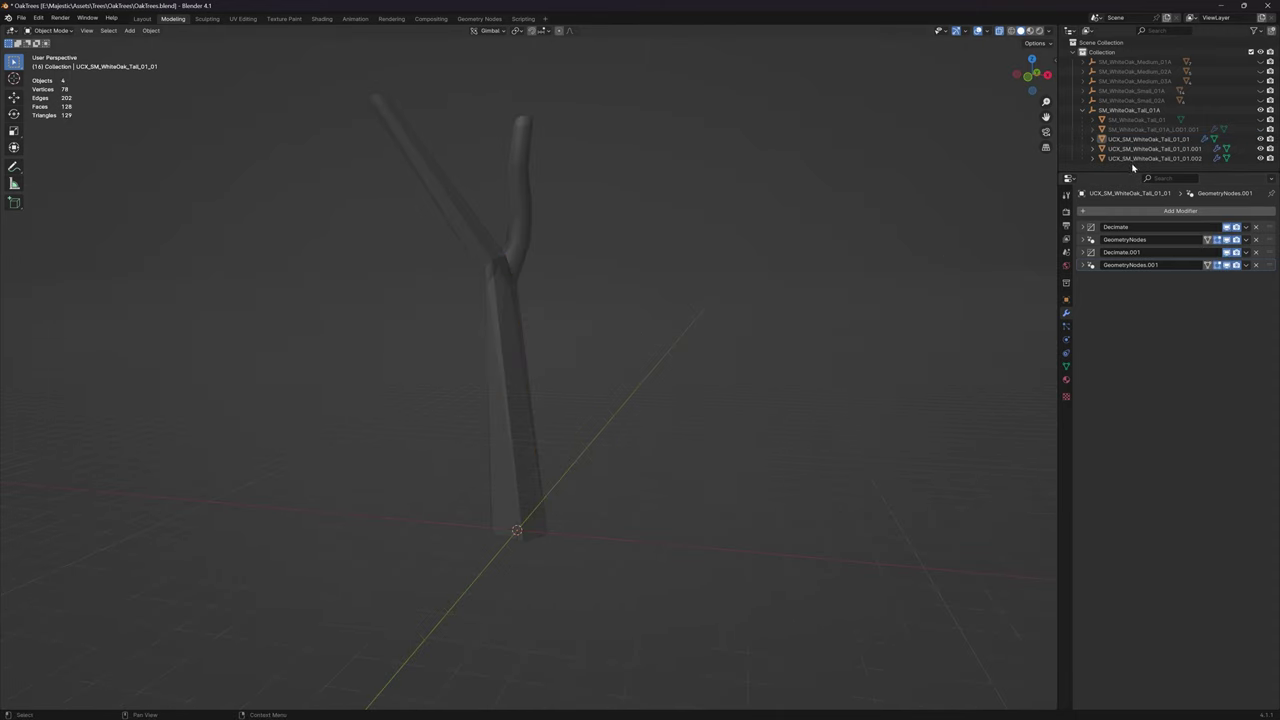
click(1140, 158)
click(1226, 252)
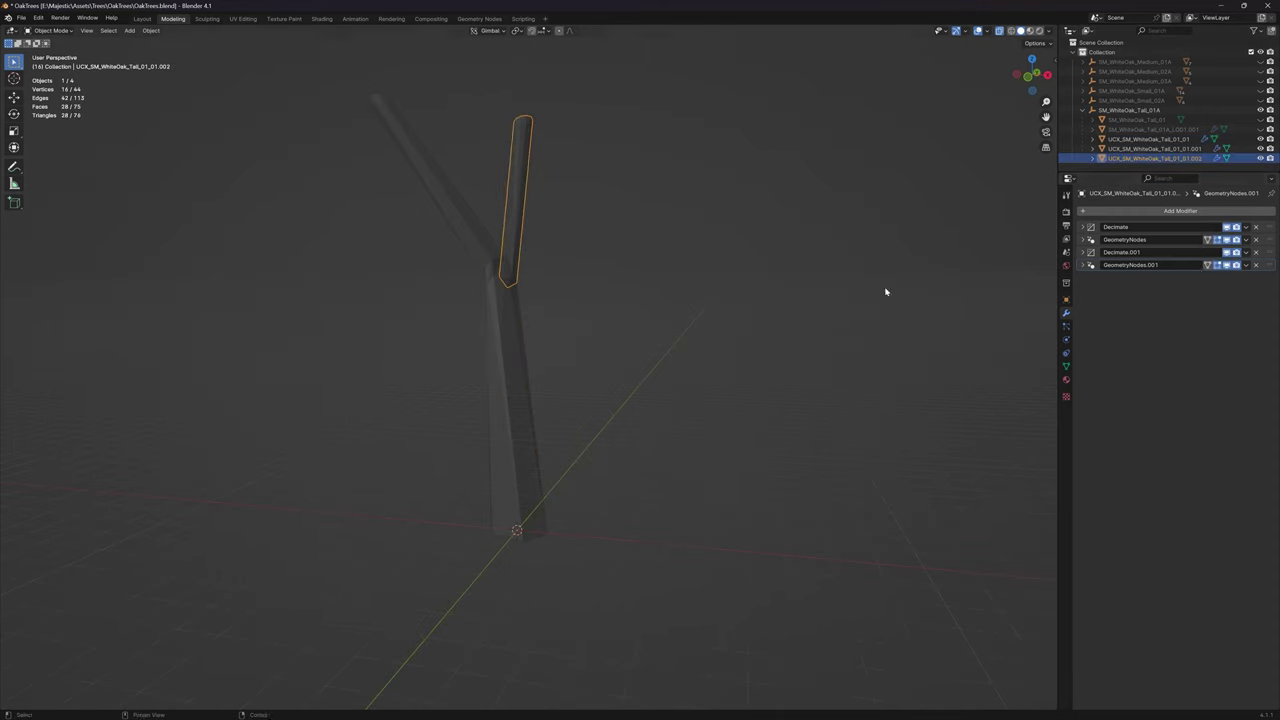
click(742, 280)
middle_drag(742, 280, 635, 271)
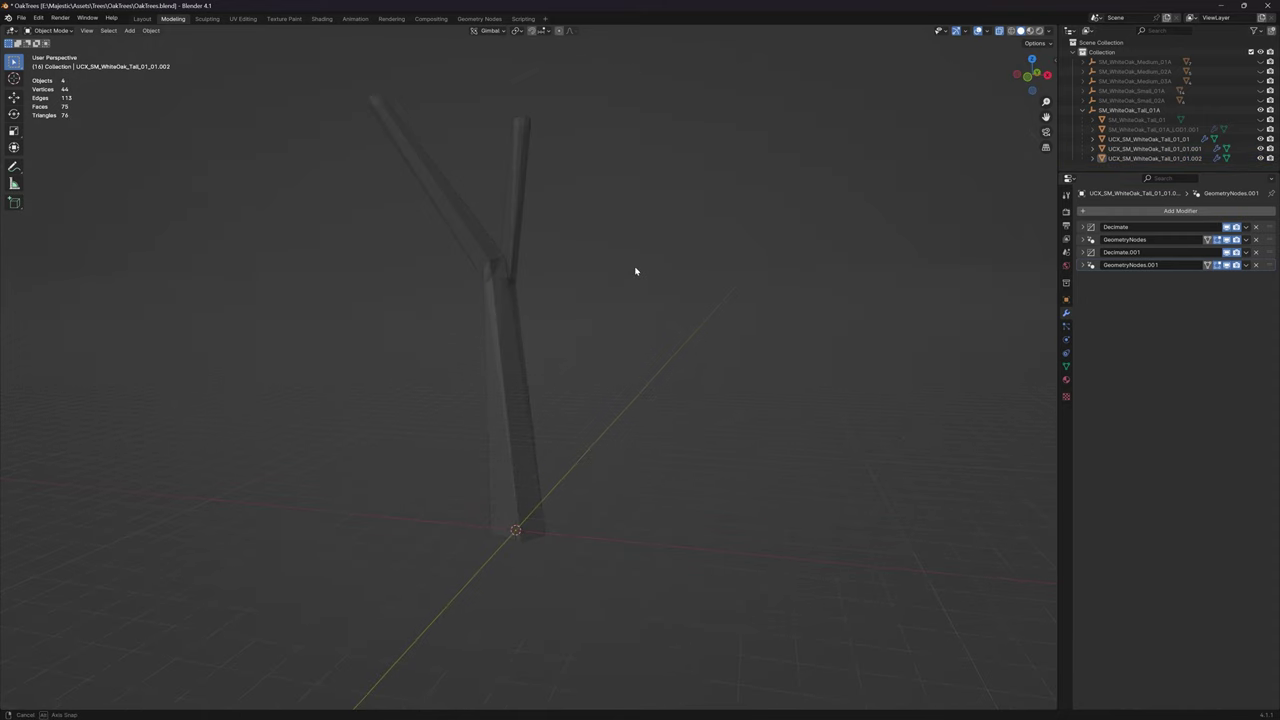
Select the trunk and both branch hulls together to check their combined triangle count.
click(518, 186)
shift+click(443, 186)
shift+click(514, 323)
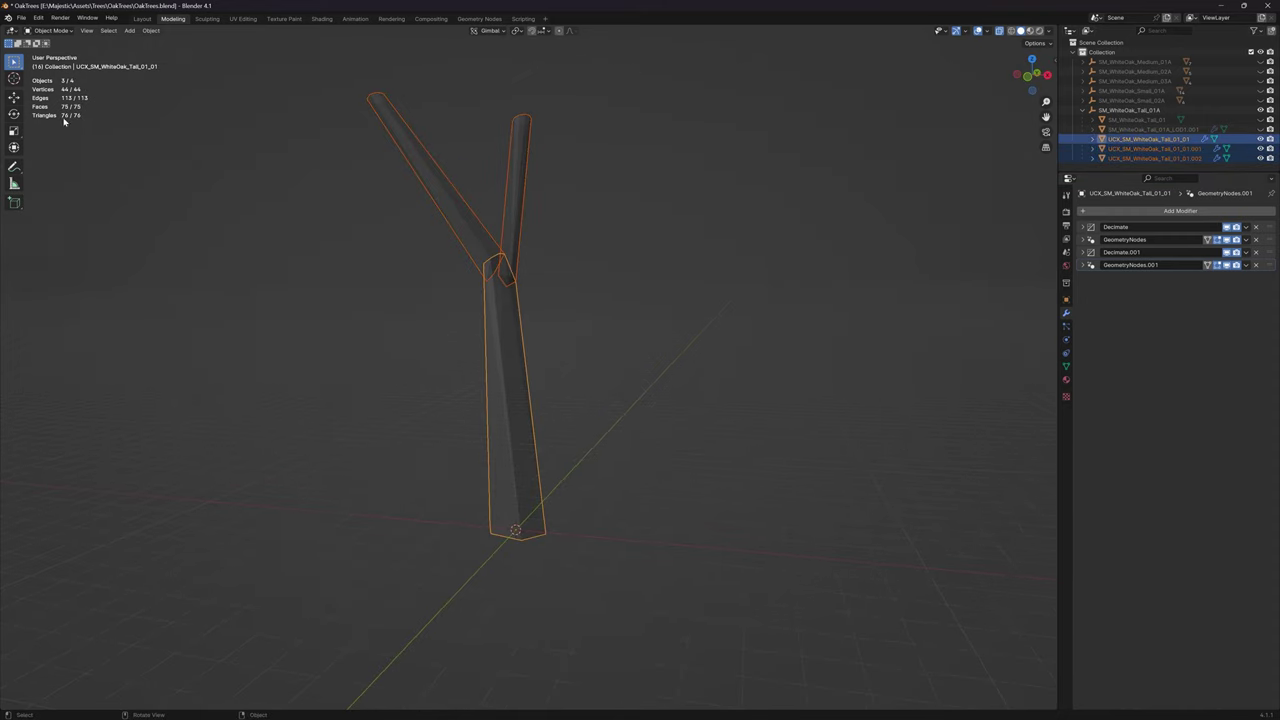
middle_drag(450, 259, 627, 267)
Rename the angled branch hull UCX_SM_WhiteOak_Tall_01_01.001 as UCX_SM_WhiteOak_Tall_01_02.
click(1166, 140)
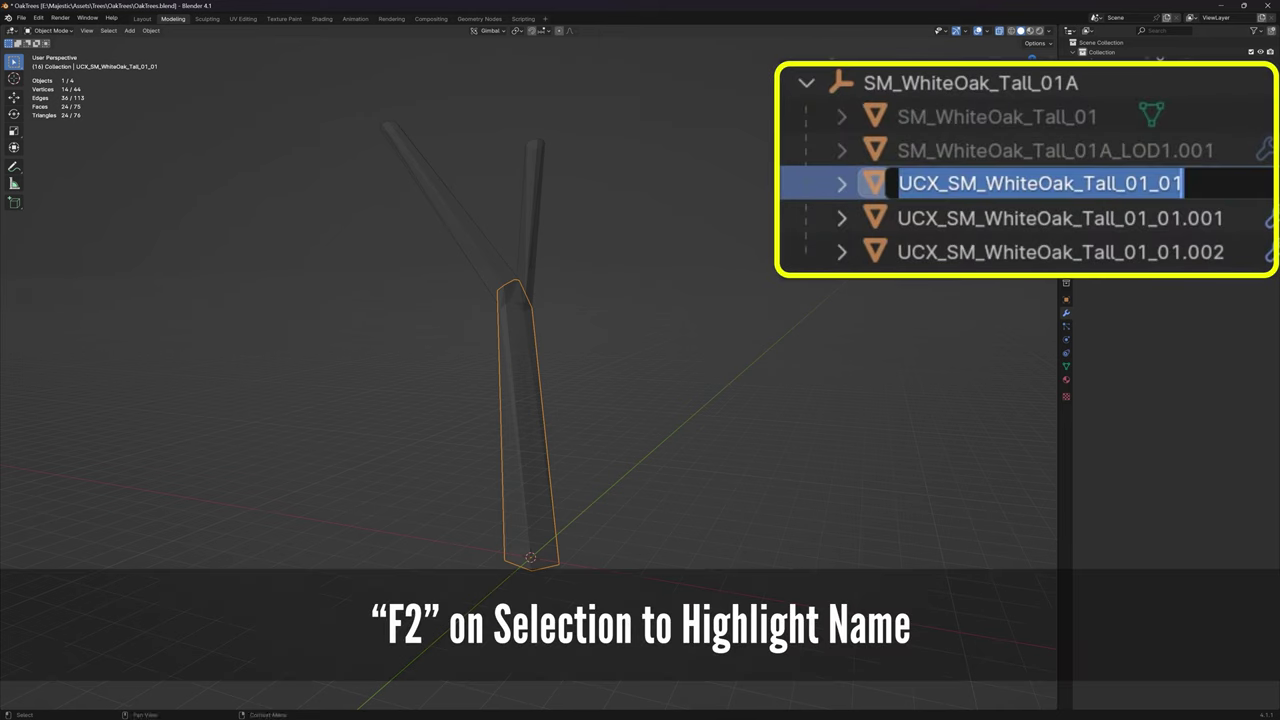
click(973, 219)
key(F2)
key(ctrl+c)
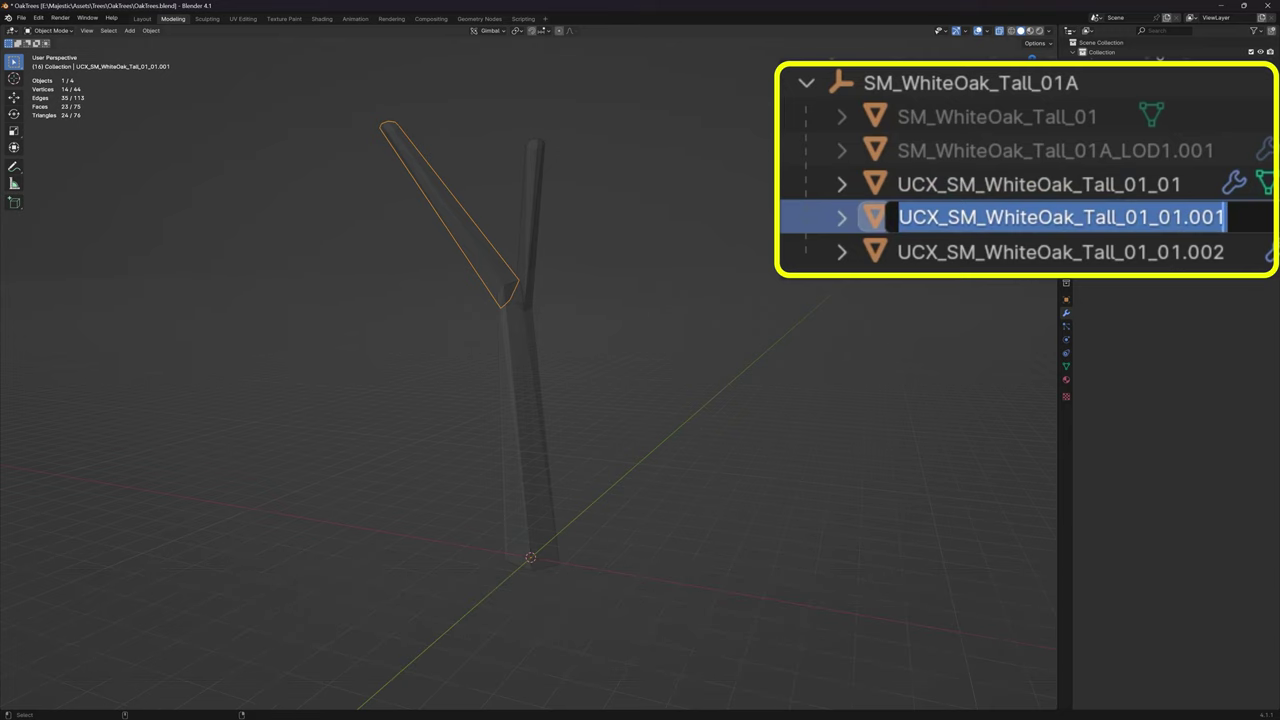
key(End)
key(BackSpace)
key(BackSpace)
key(BackSpace)
key(BackSpace)
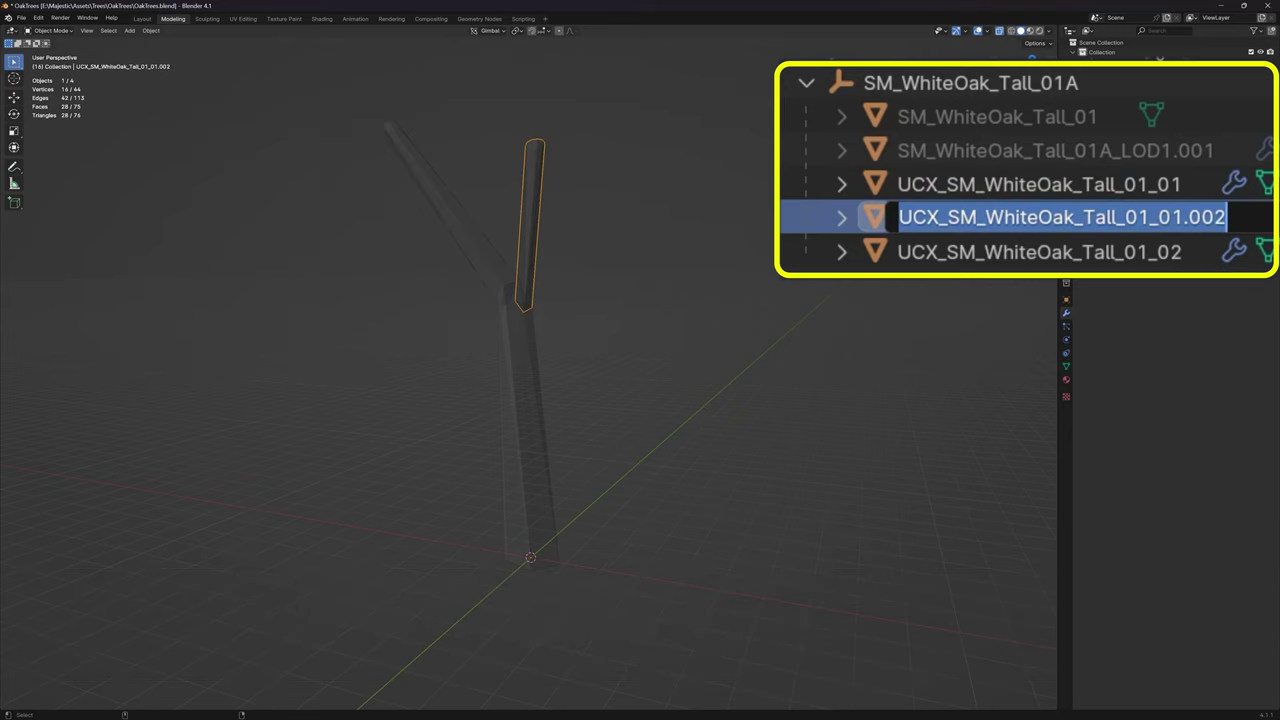
Rename the upright branch hull UCX_SM_WhiteOak_Tall_01_01.002 as UCX_SM_WhiteOak_Tall_01_03.
key(ctrl+super+v)
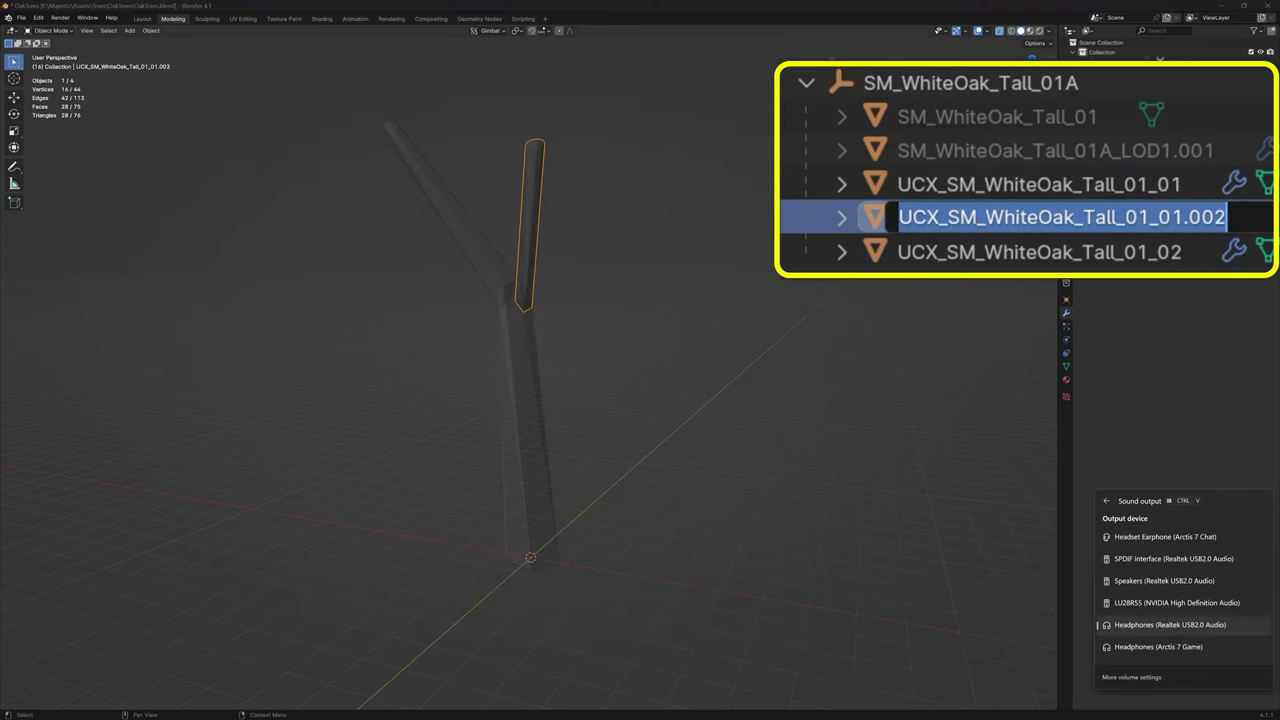
click(1202, 217)
drag(1227, 217, 897, 217)
key(ctrl+v)
text(3)
key(BackSpace)
key(BackSpace)
text(3)
key(Return)
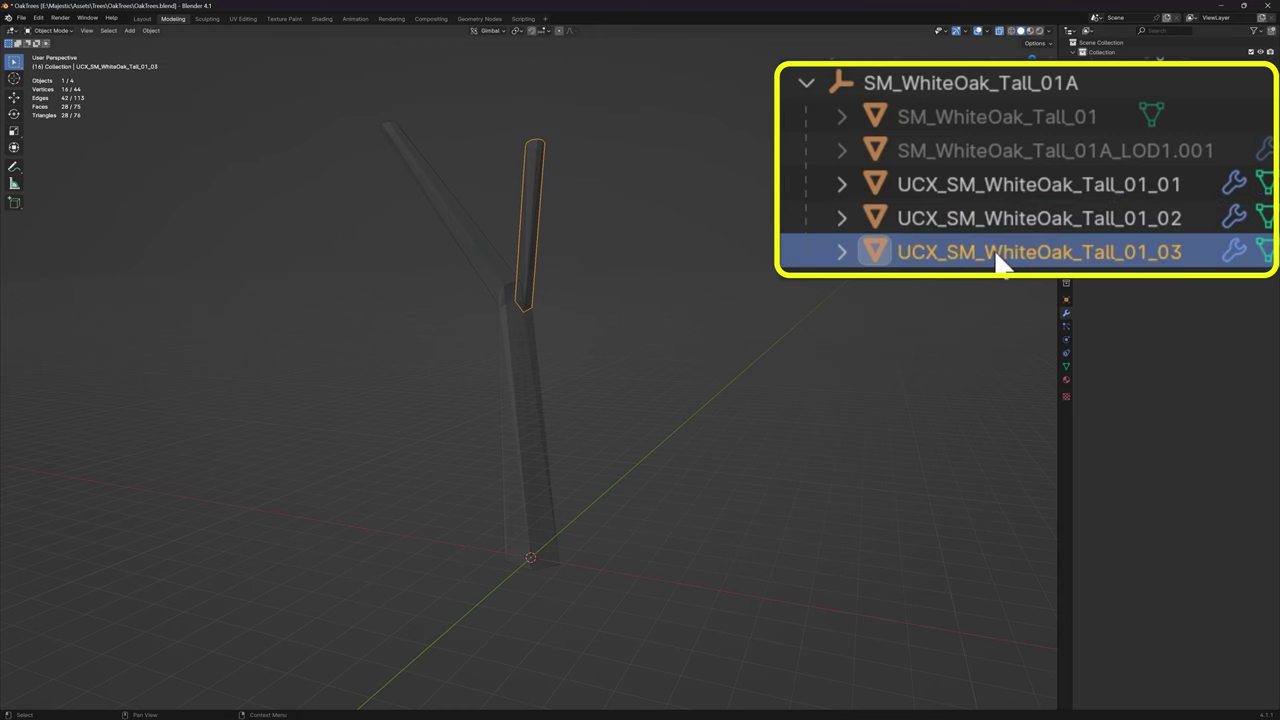
Export SM_WhiteOak_Tall_01 together with its three UCX hulls, 01 to 03, as an FBX file.
click(1127, 122)
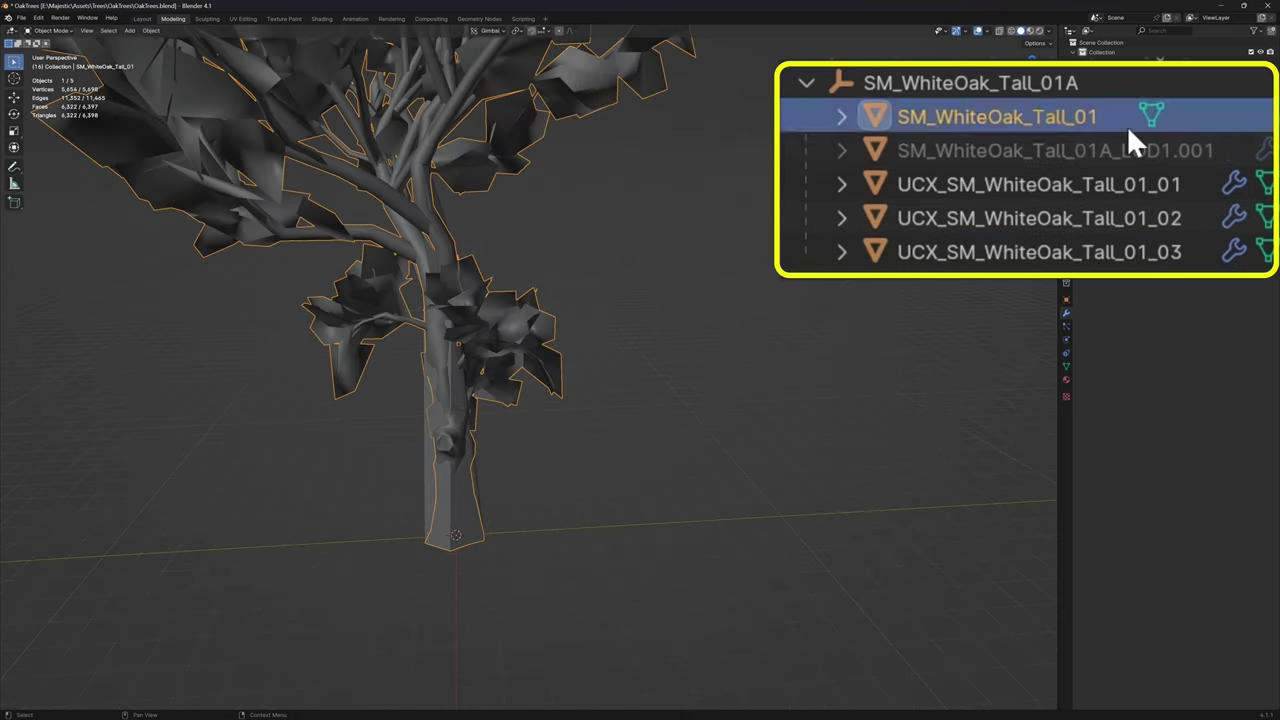
ctrl+click(1152, 186)
ctrl+click(1148, 219)
ctrl+click(1100, 251)
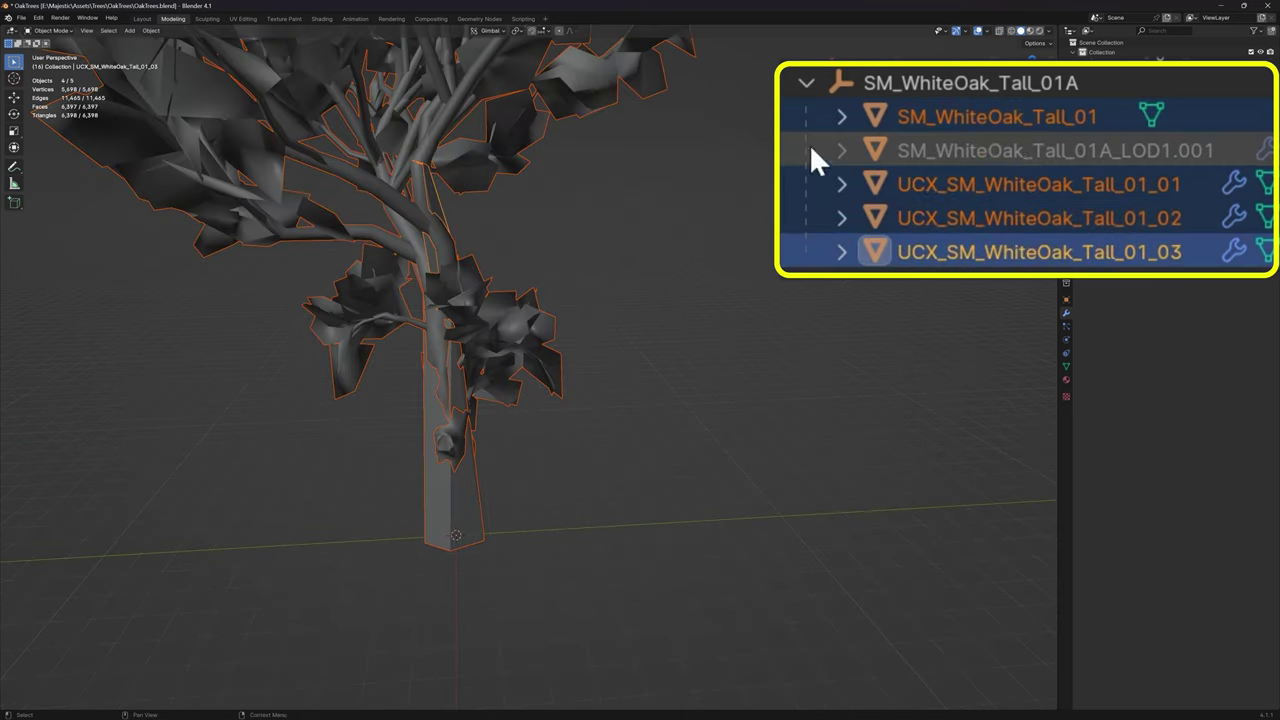
middle_drag(580, 240, 616, 232)
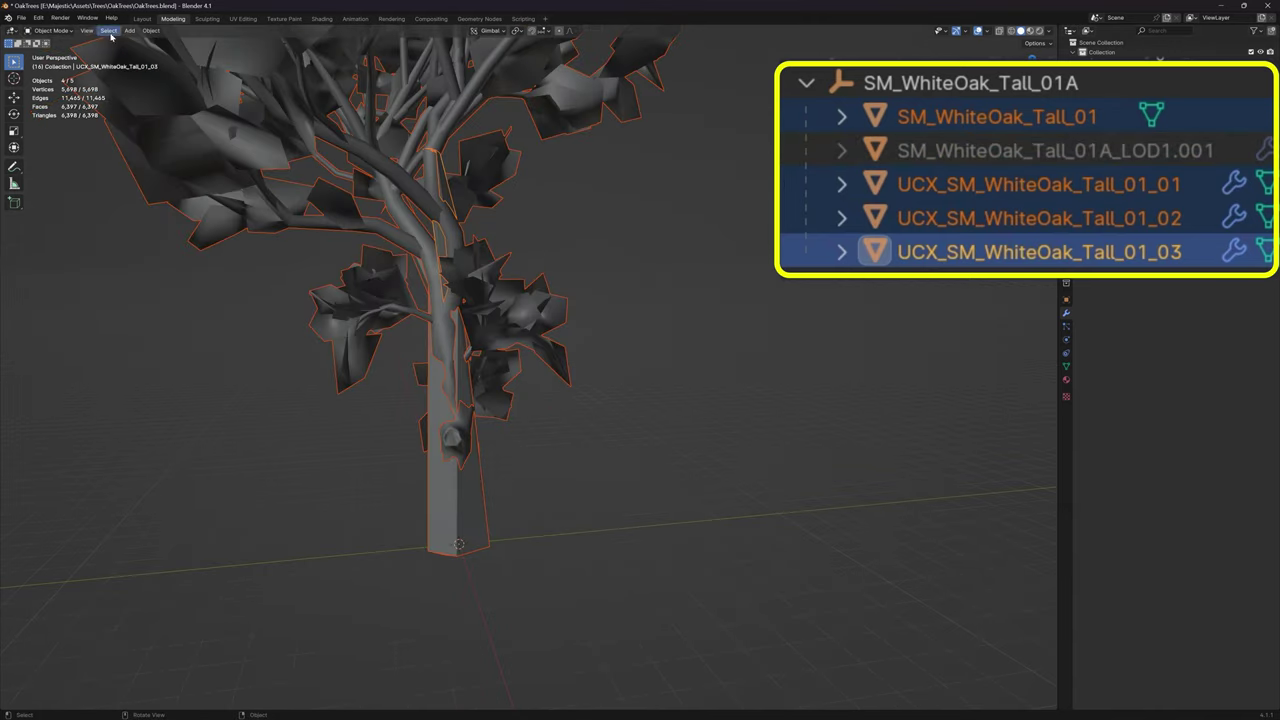
click(20, 18)
mouse_move(54, 170)
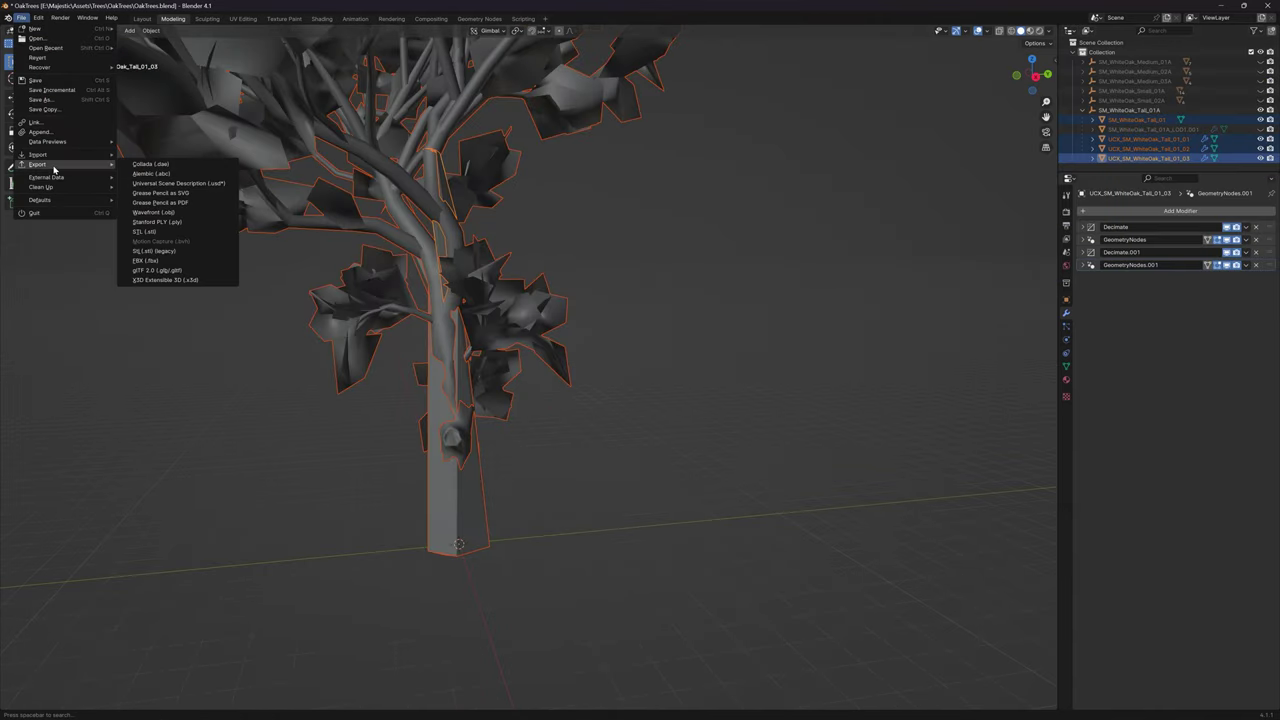
click(150, 260)
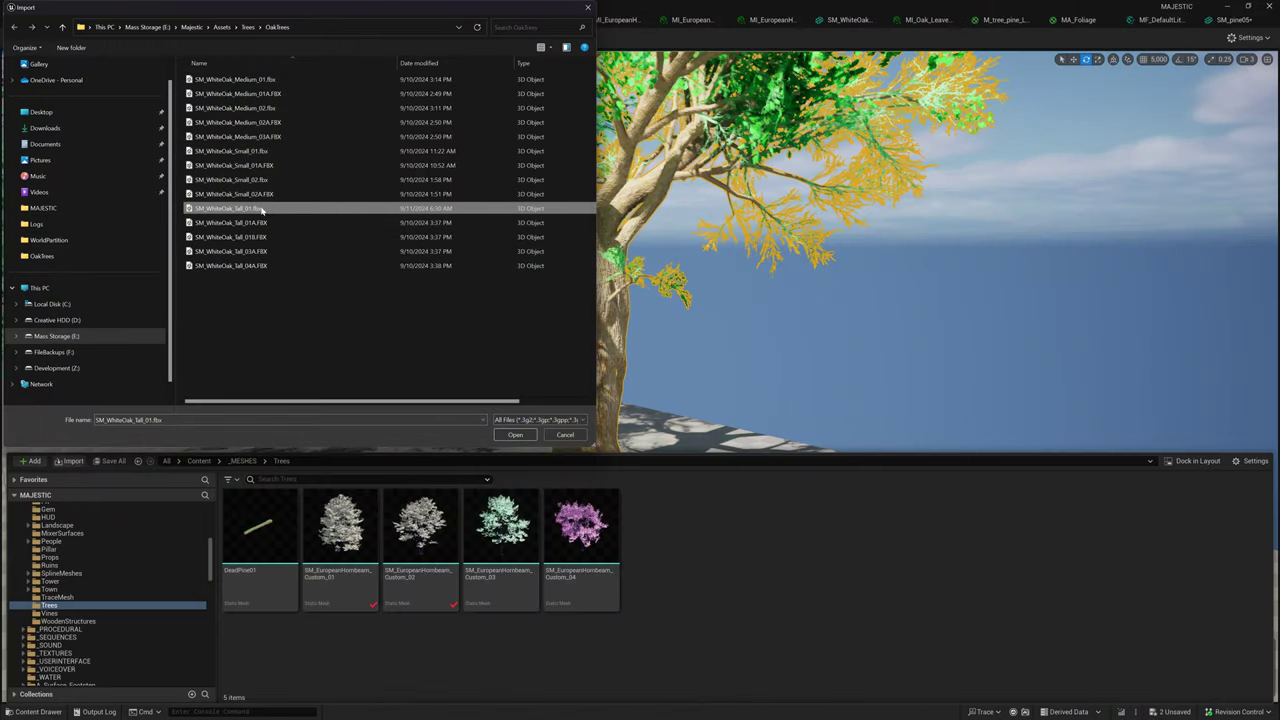
Switch to Unreal Engine and import SM_WhiteOak_Tall_01.fbx as a static mesh into the _MESHES/Trees folder.
double_click(262, 209)
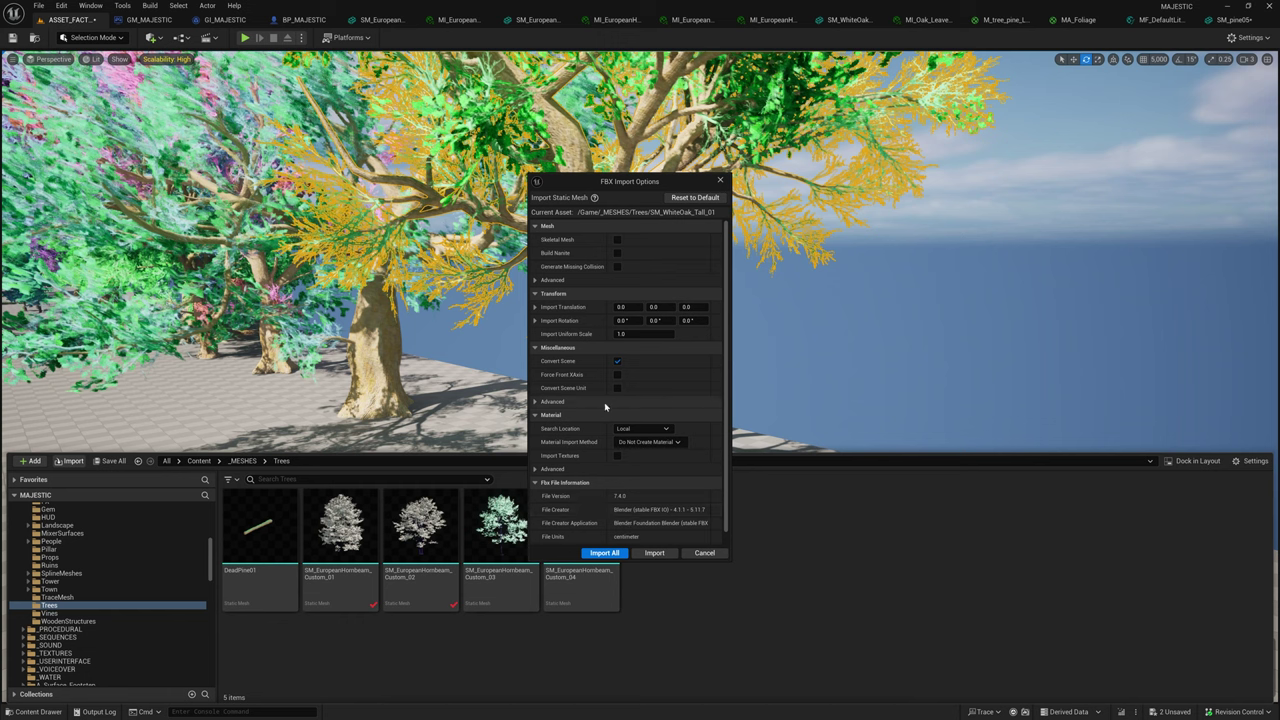
scroll(590, 440, down, 1)
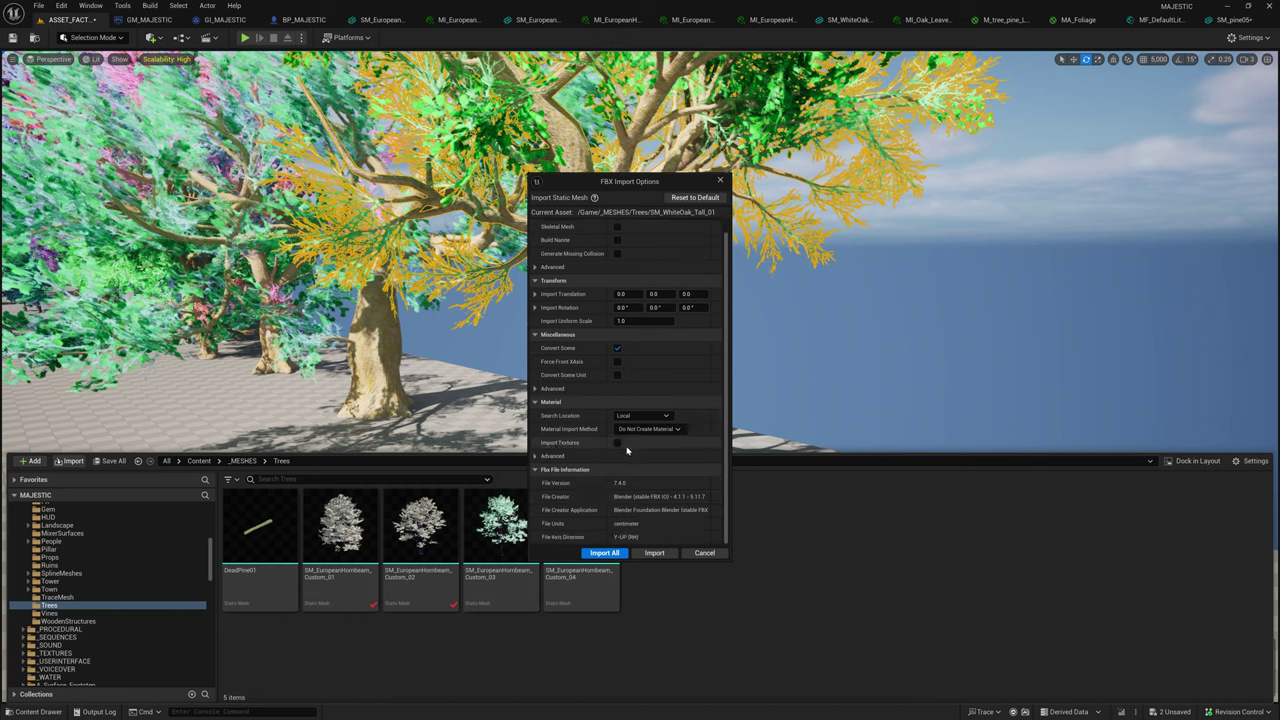
click(550, 388)
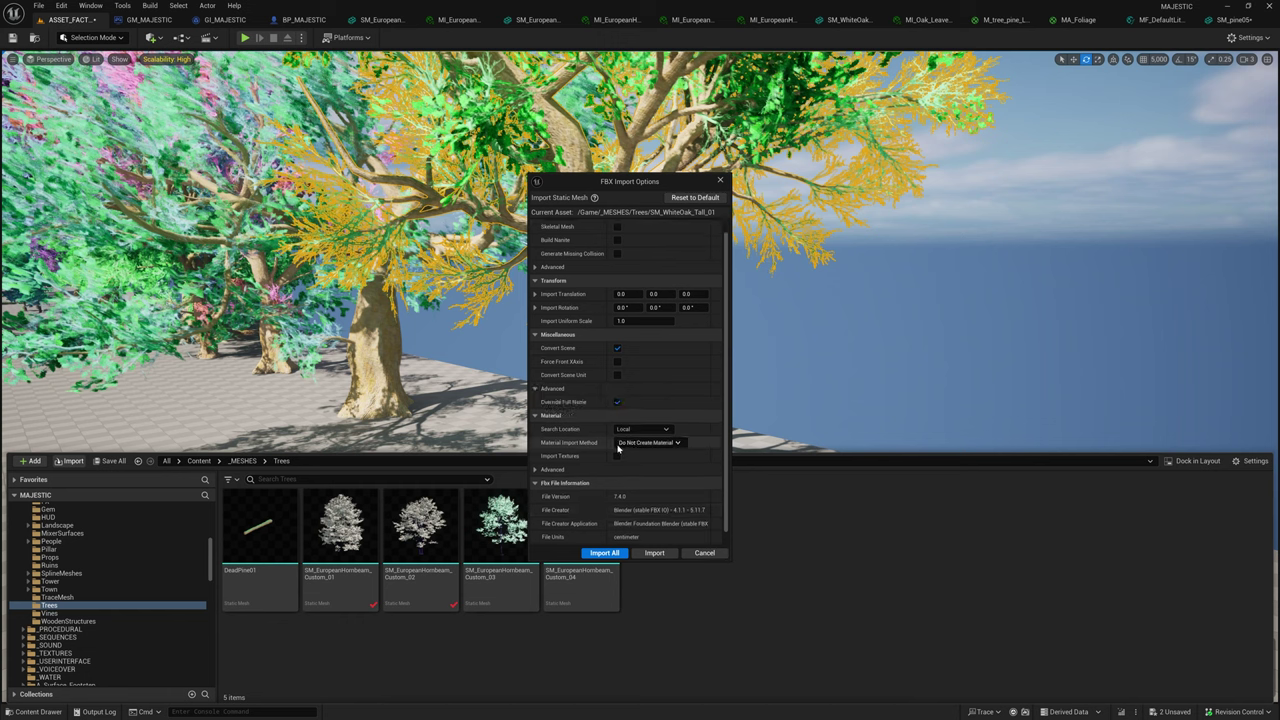
click(536, 416)
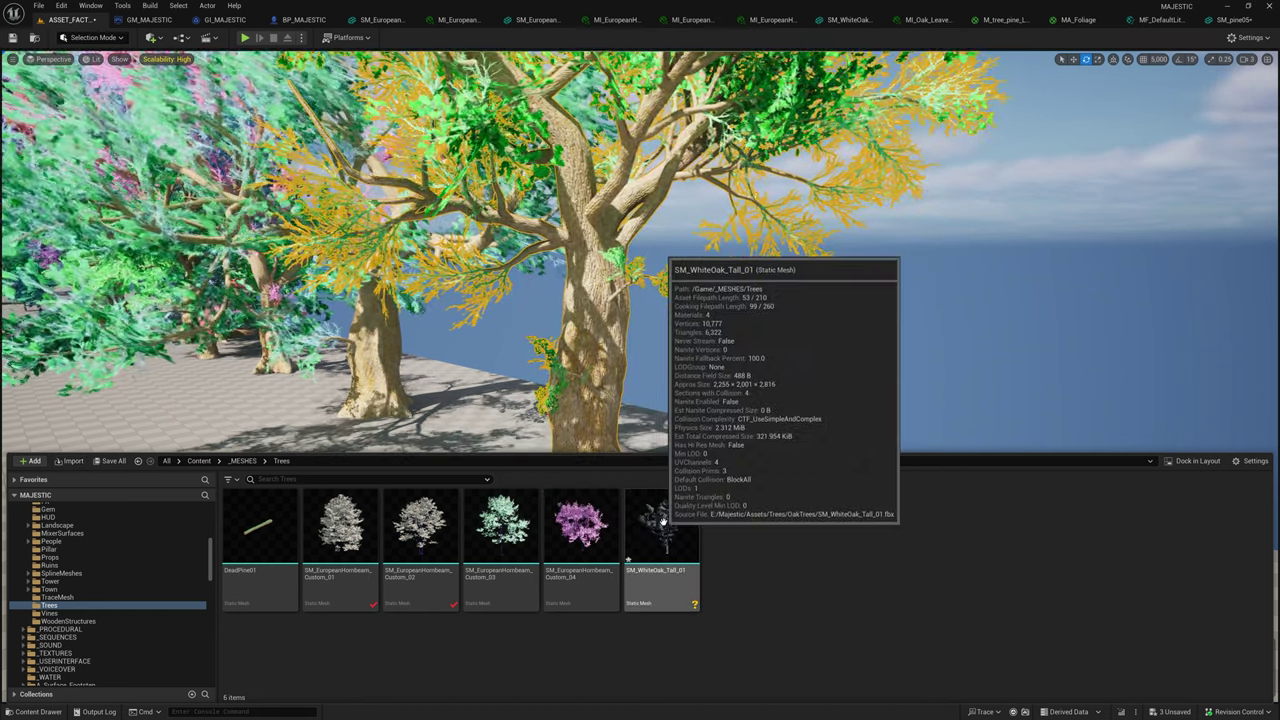
Open the imported SM_WhiteOak_Tall_01 mesh, filter its details by "colli" and collapse the Convex Elements array.
double_click(662, 519)
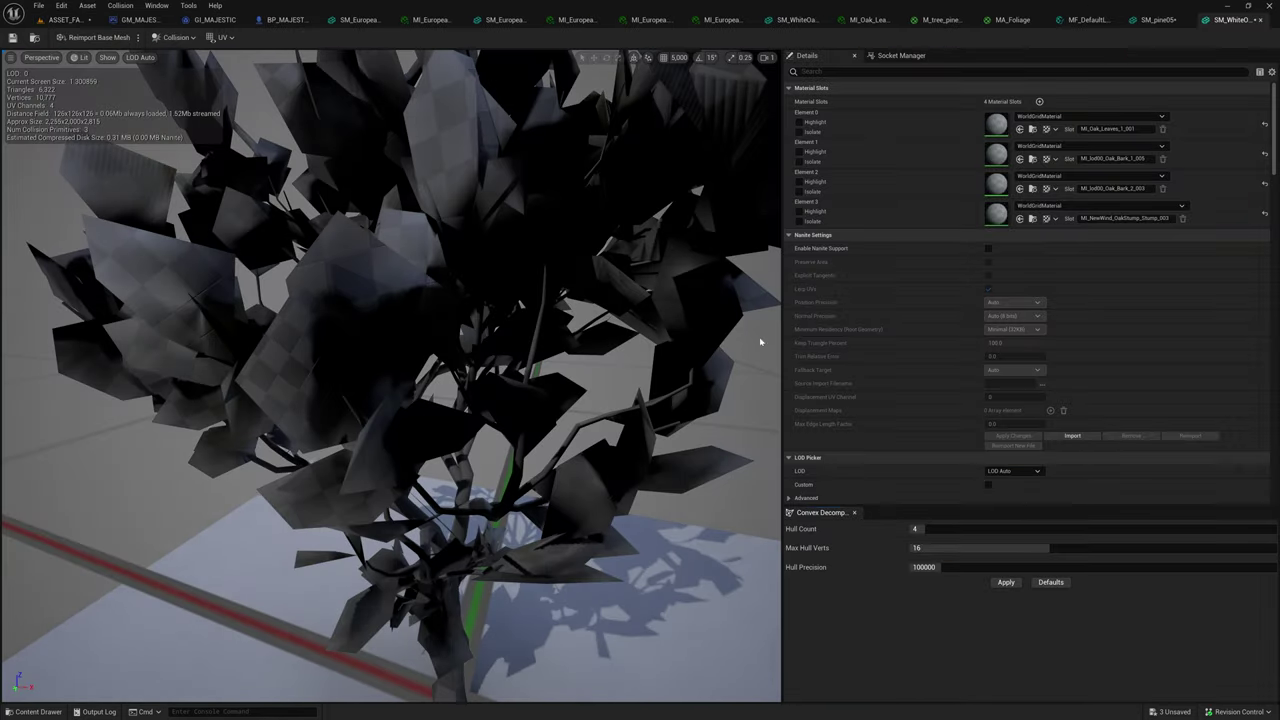
right_drag(640, 350, 650, 320)
text(colli)
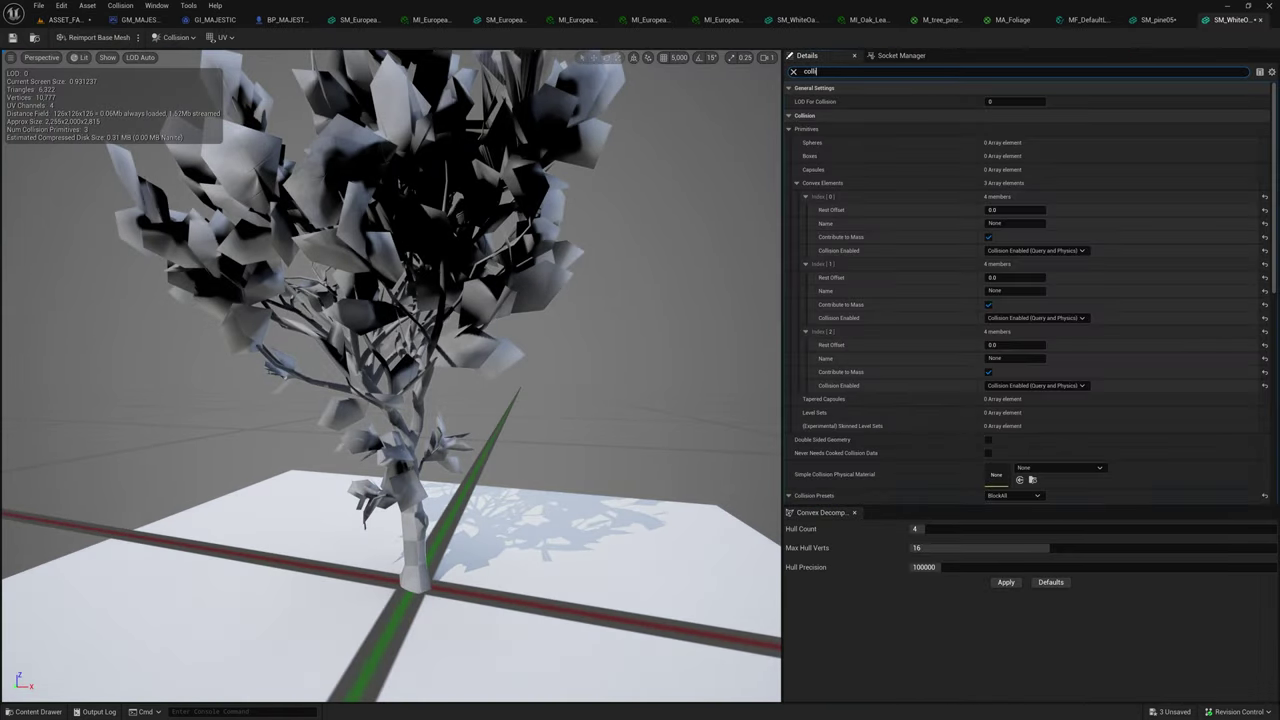
click(797, 184)
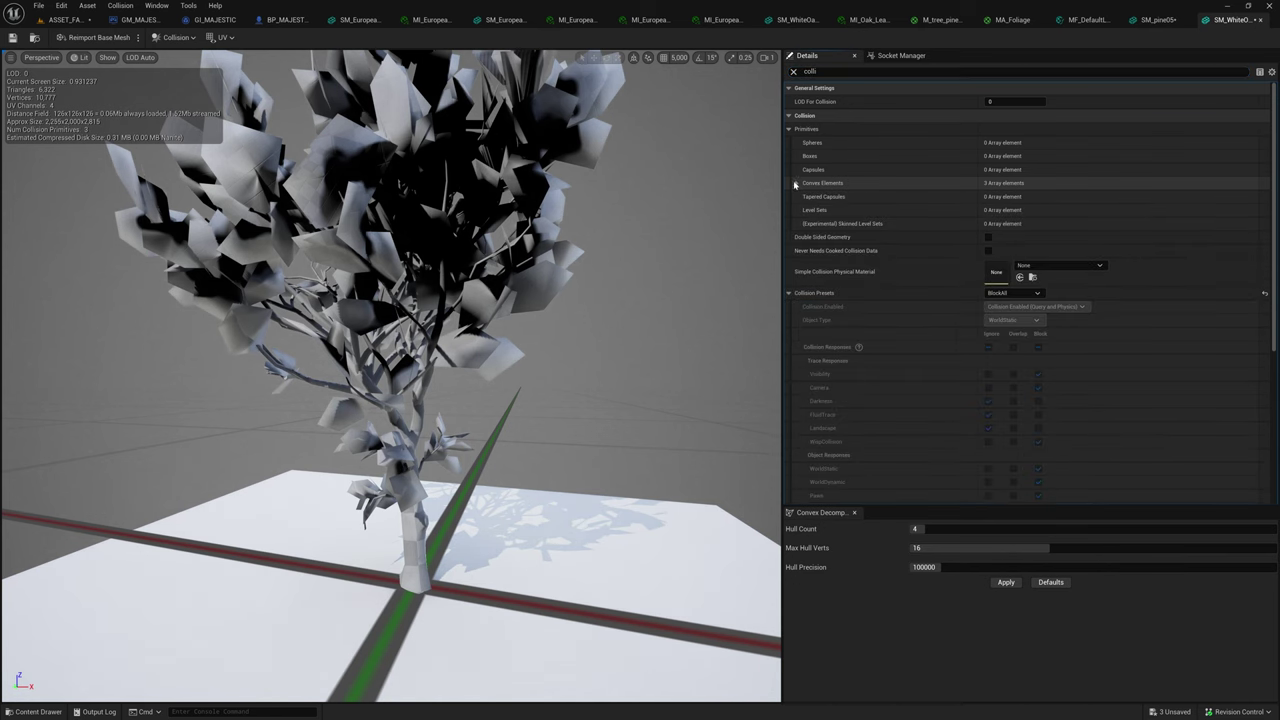
Display the simple collision on the imported tree and inspect its trunk and branch hulls up close.
click(107, 58)
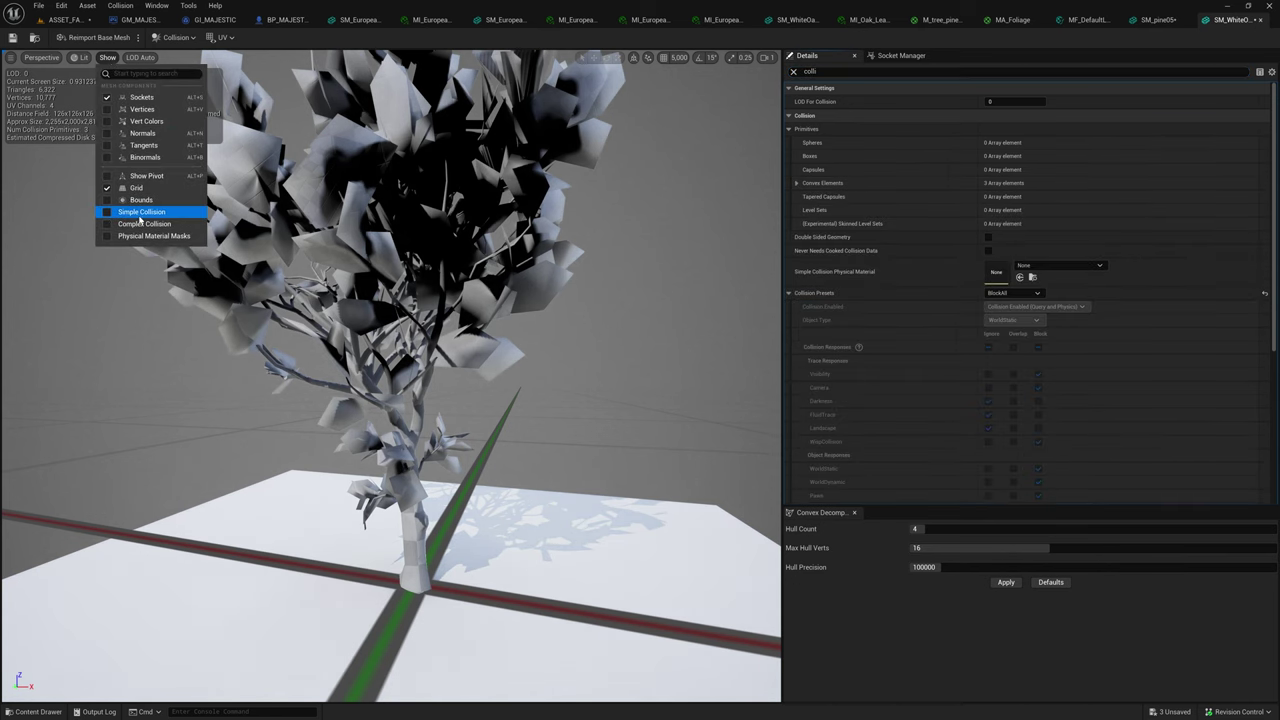
click(140, 216)
right_drag(392, 290, 650, 245)
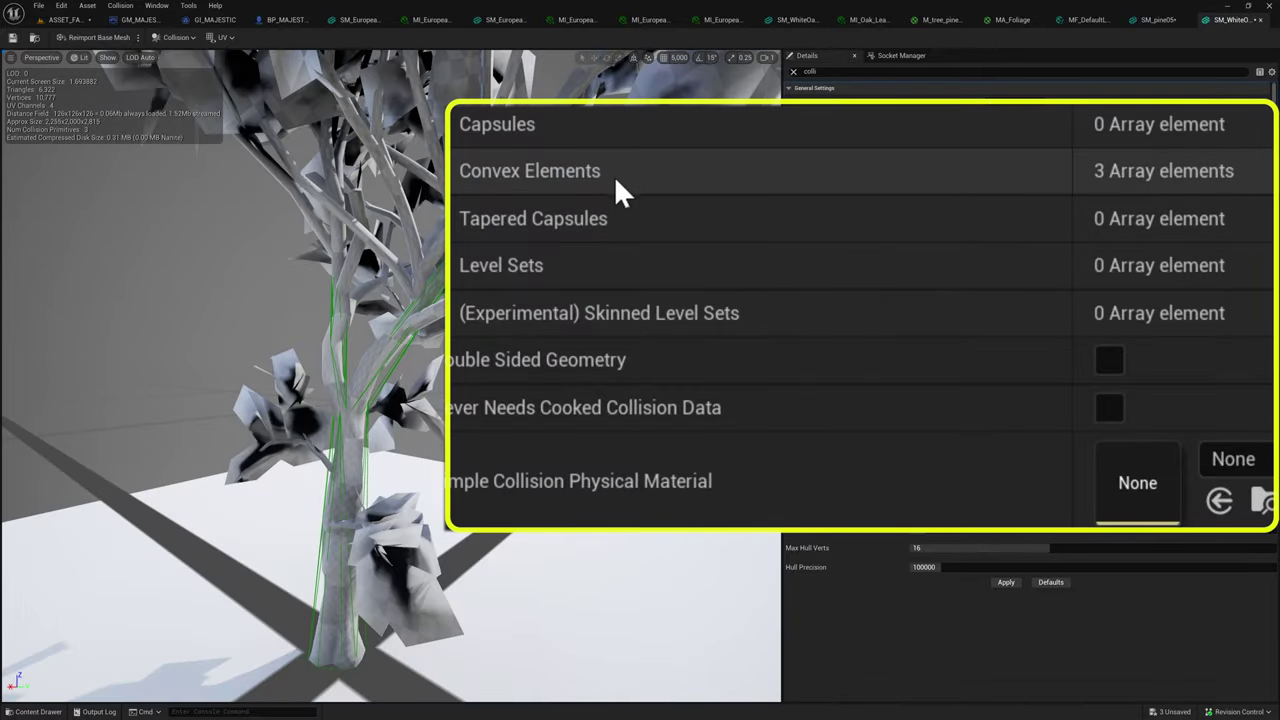
Copy the Convex Elements array from the imported SM_WhiteOak_Tall_01 mesh's collision primitives.
right_click(617, 182)
click(690, 355)
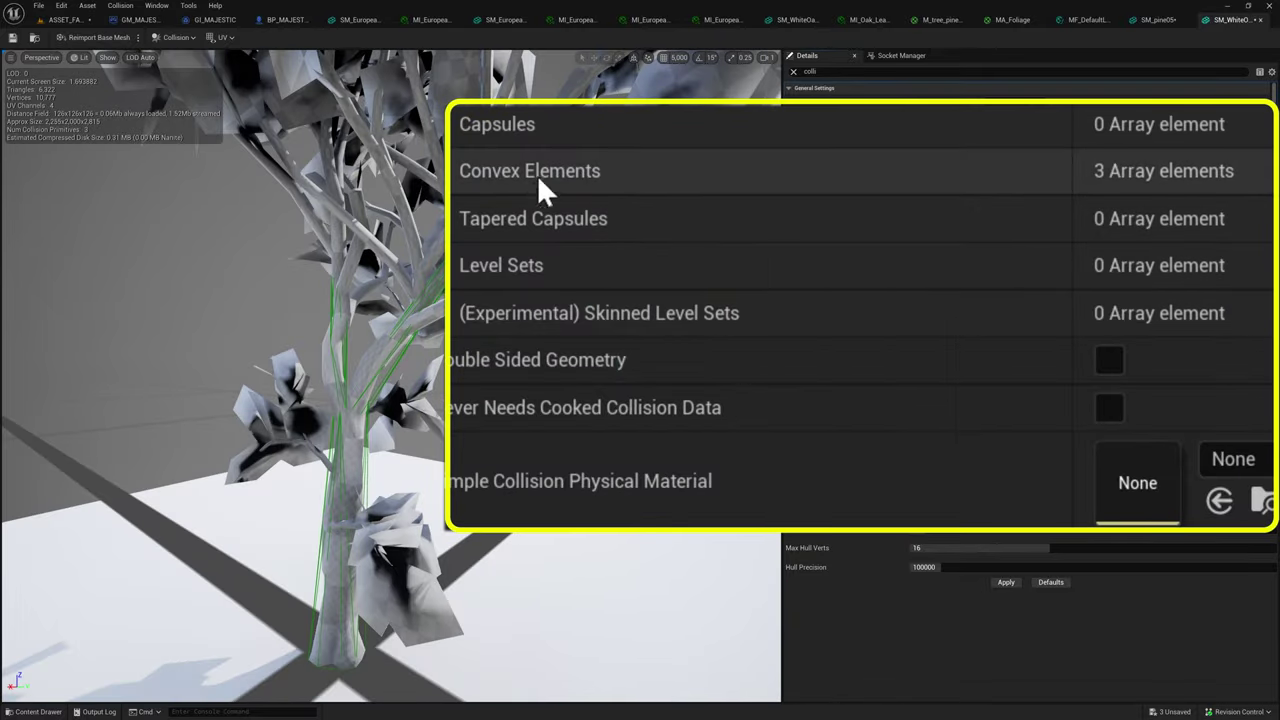
click(477, 171)
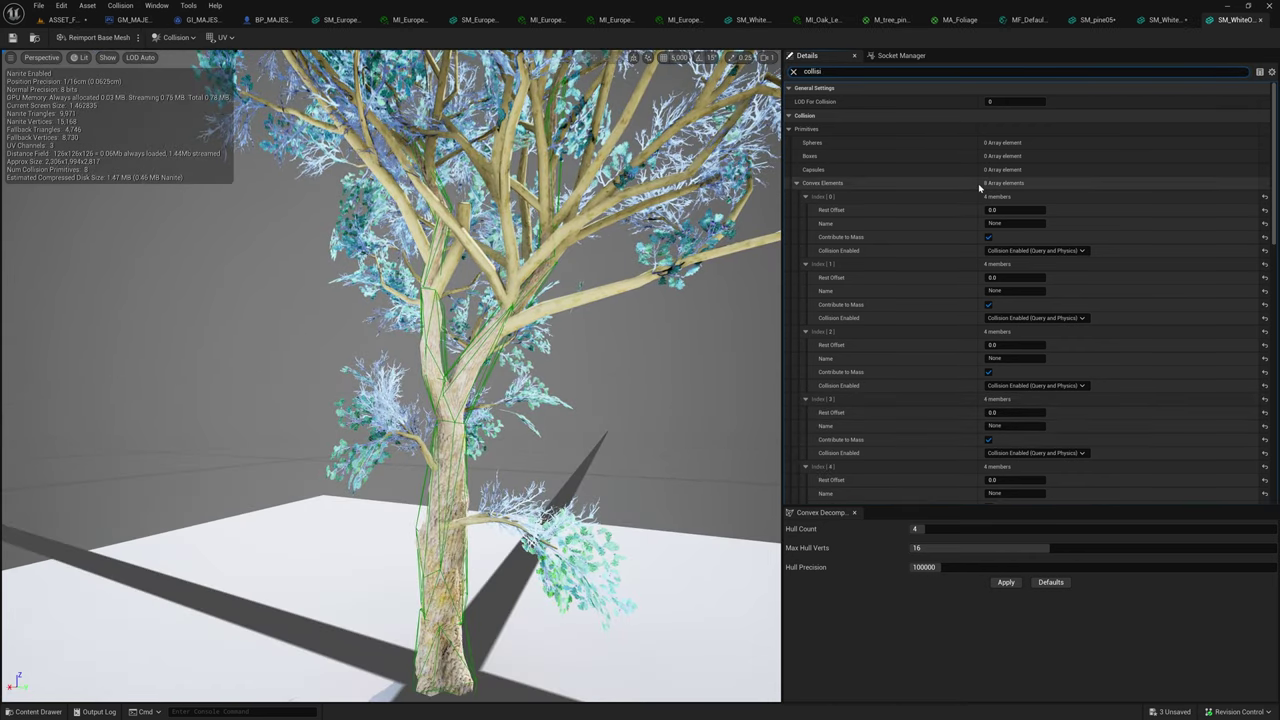
Paste the copied convex hulls over the Convex Elements of the textured Nanite white oak mesh.
click(466, 168)
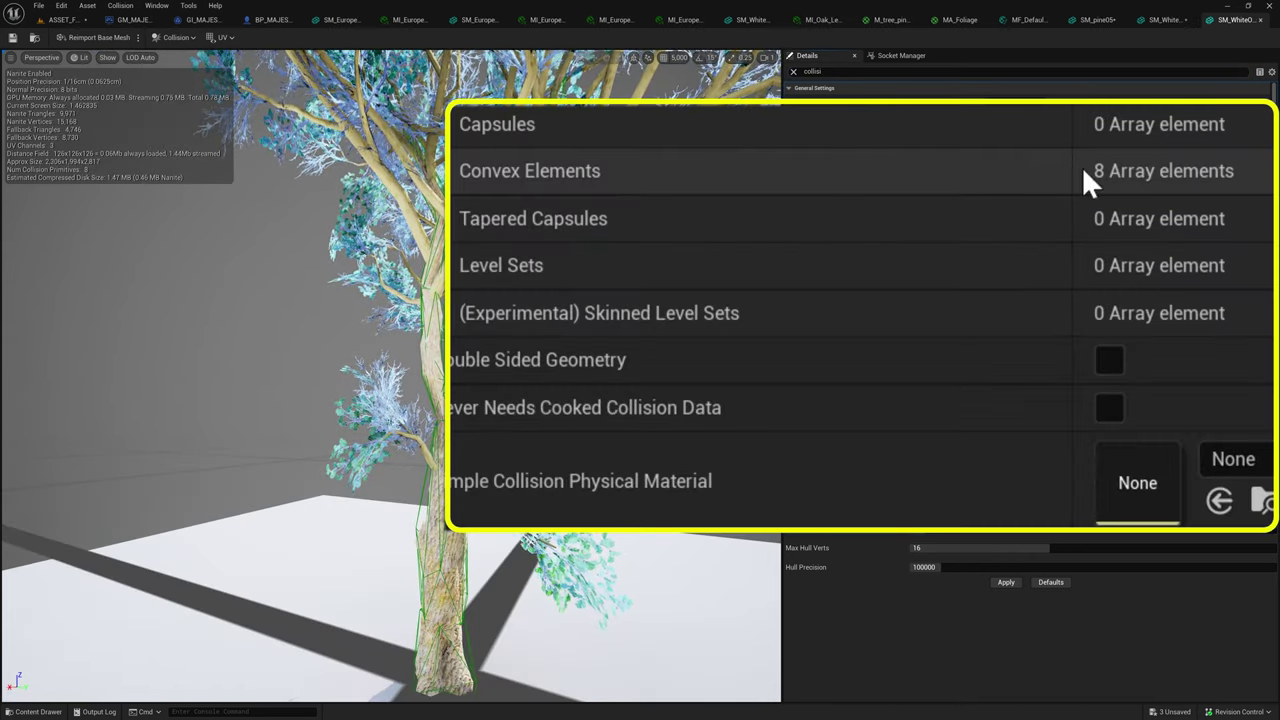
right_click(648, 168)
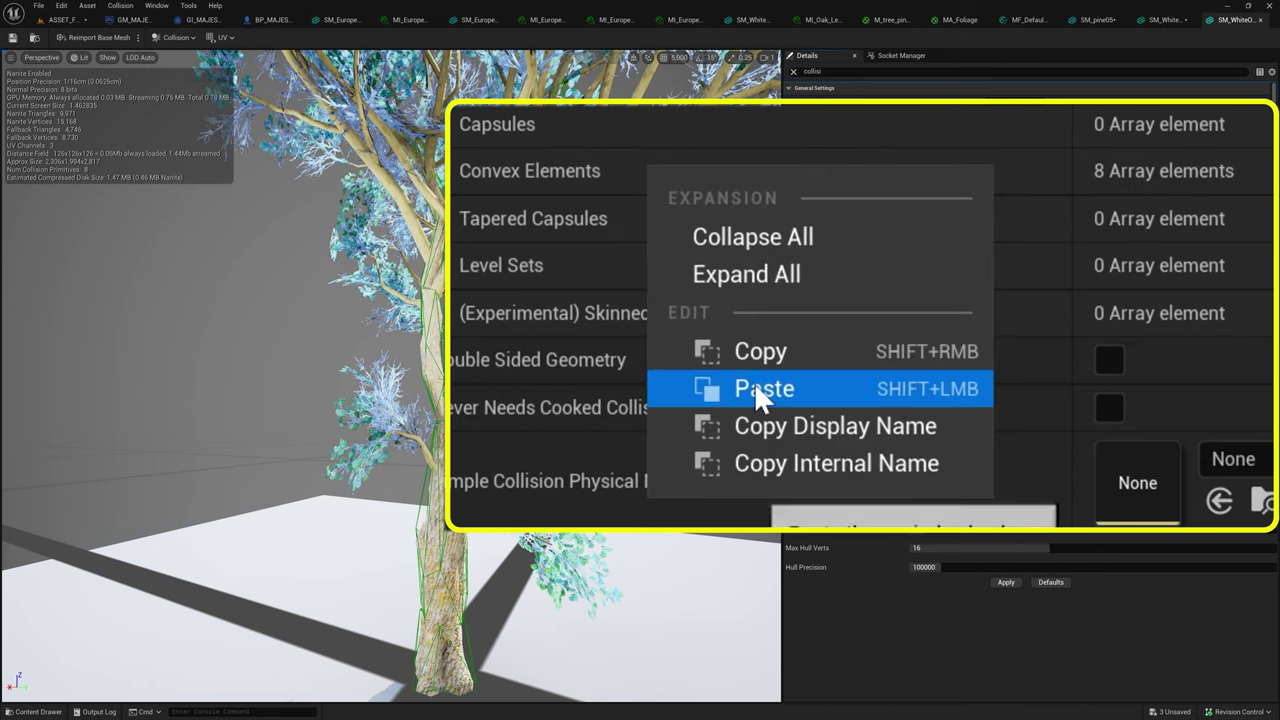
click(553, 152)
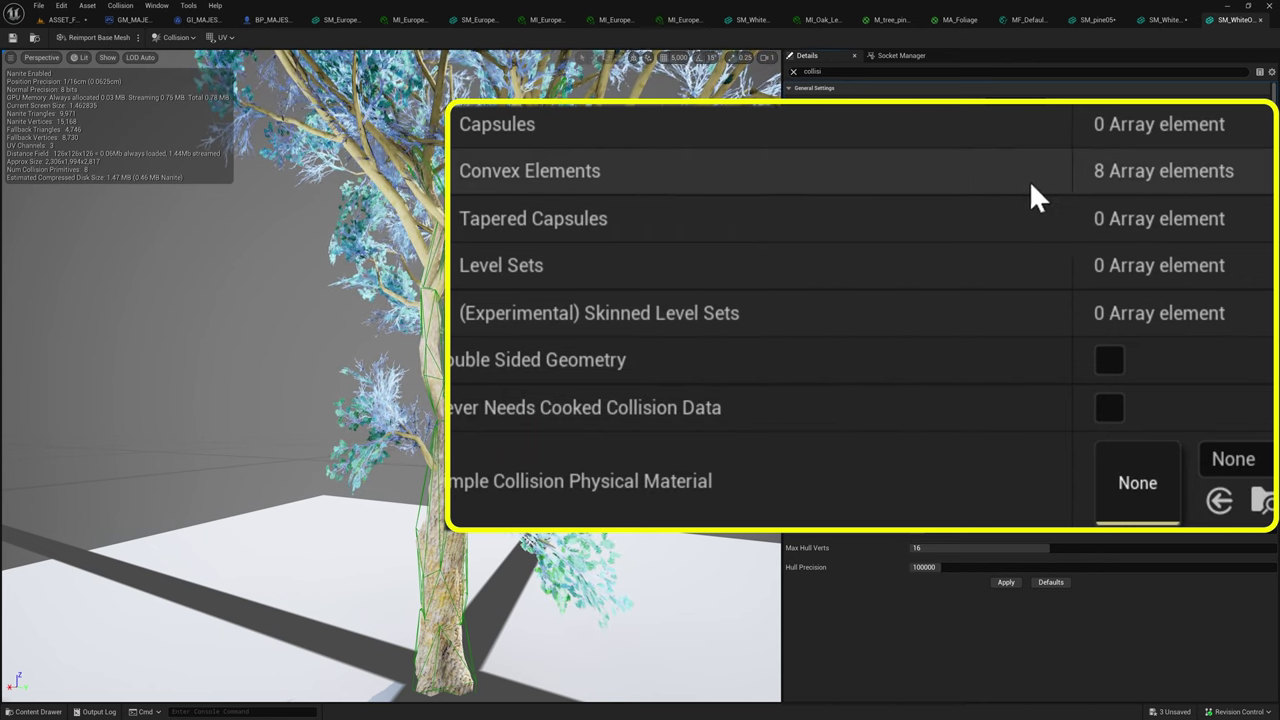
right_click(646, 178)
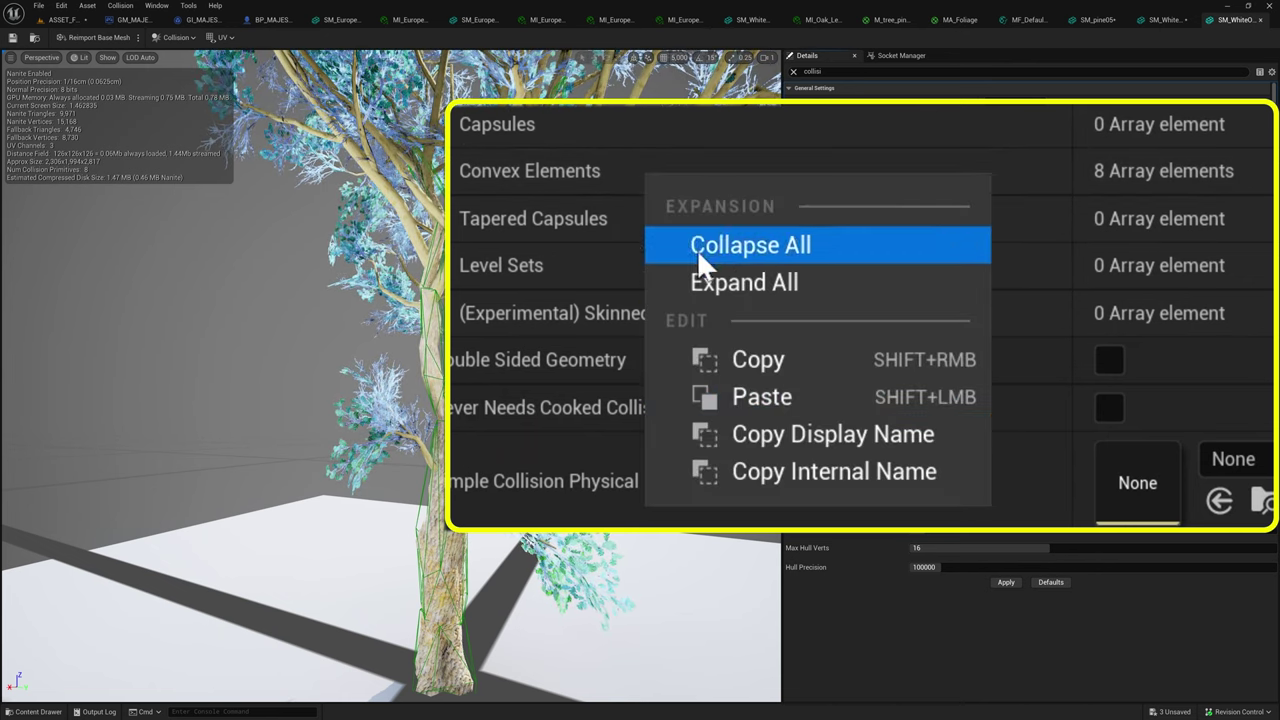
click(796, 392)
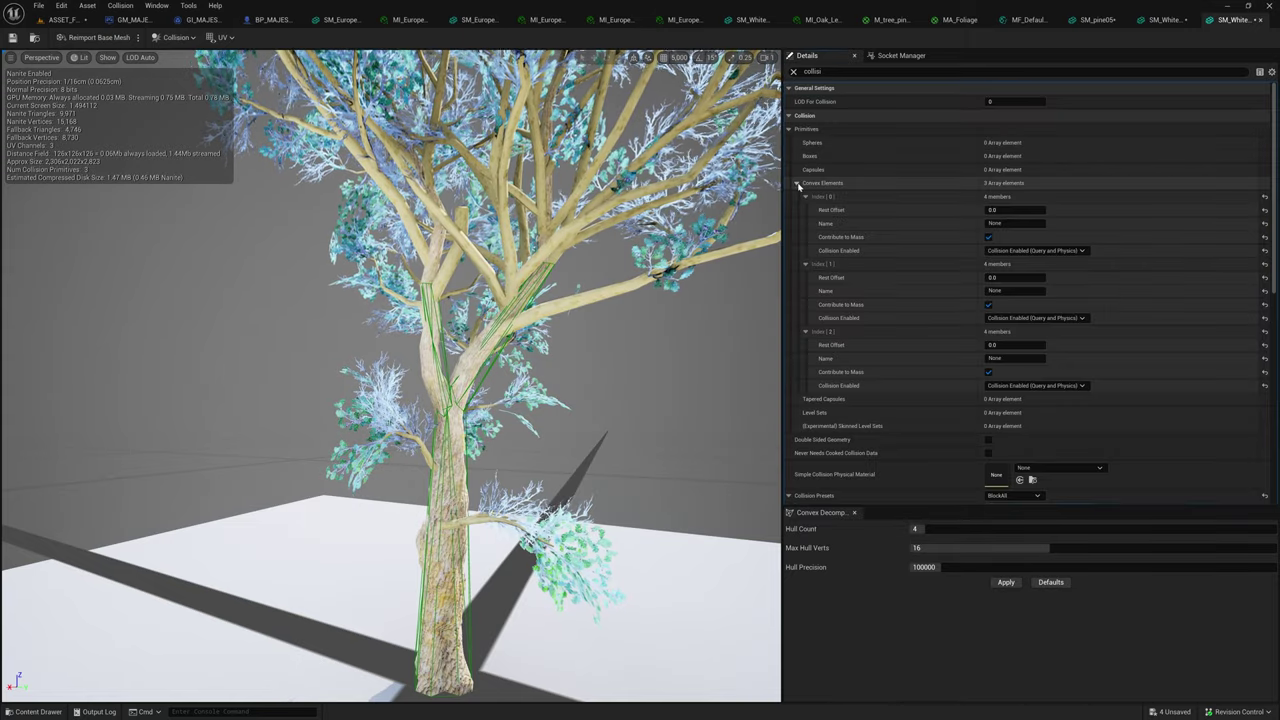
Examine how the pasted collision hulls fit the white oak's trunk and branches from several sides.
click(797, 184)
alt+drag(480, 340, 660, 320)
right_drag(464, 238, 408, 165)
click(464, 238)
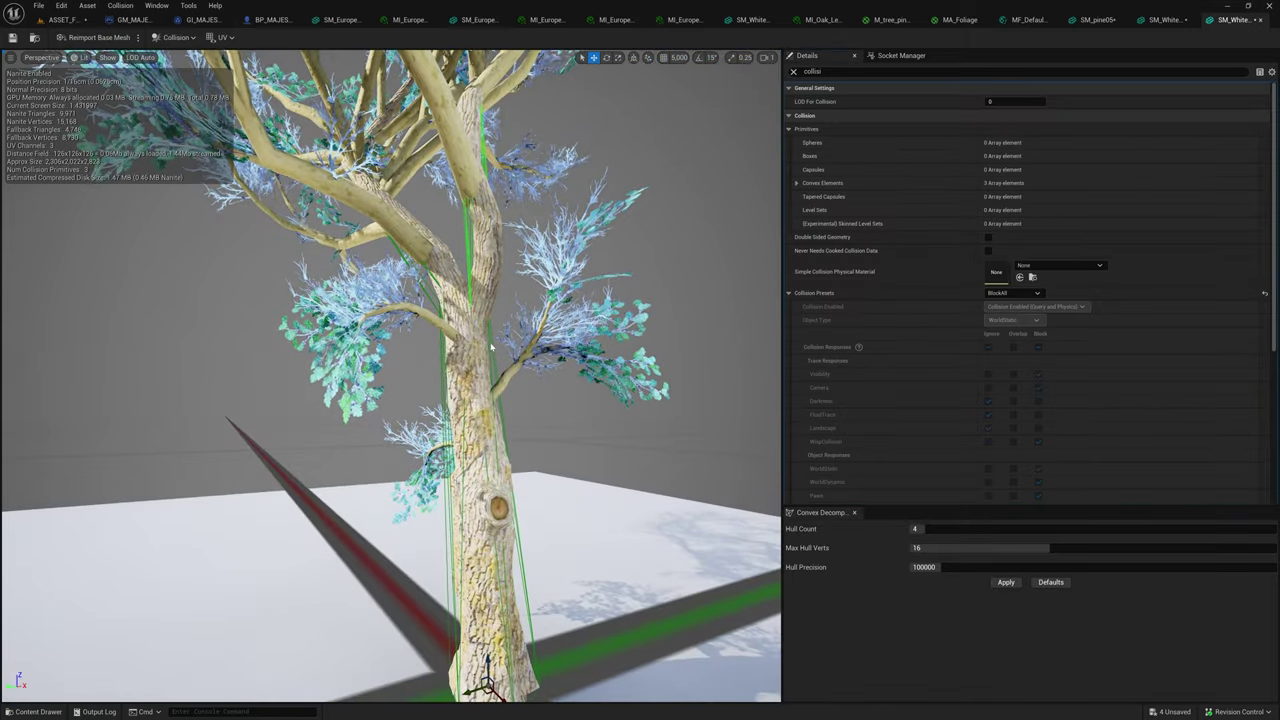
right_drag(491, 293, 530, 240)
right_drag(450, 339, 446, 312)
right_drag(481, 225, 468, 274)
right_drag(345, 392, 342, 403)
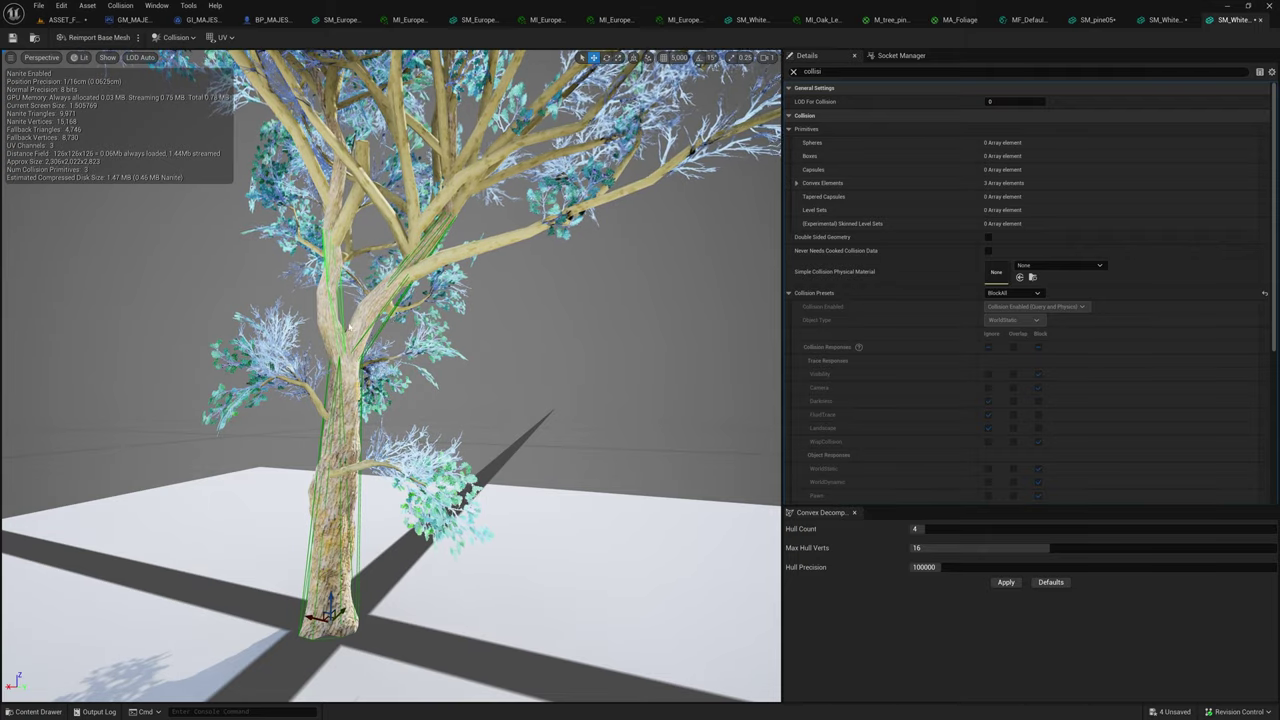
right_drag(342, 404, 460, 345)
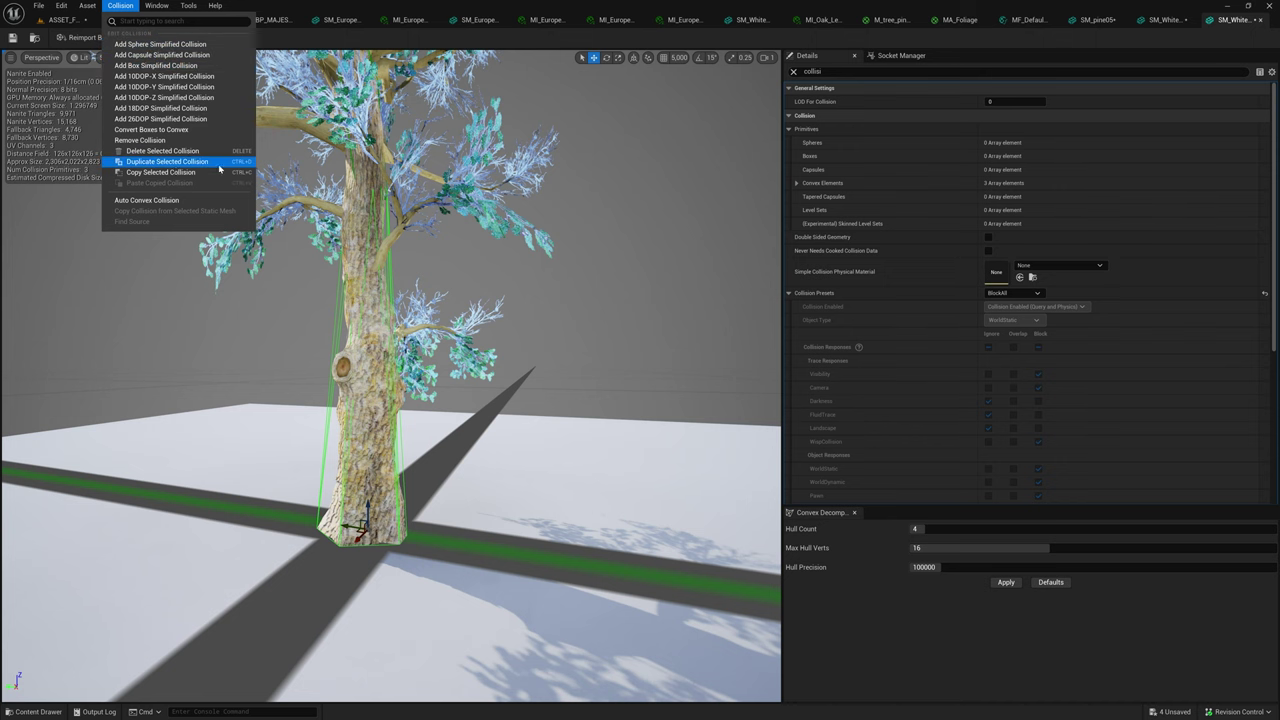
right_drag(458, 284, 434, 311)
key(w)
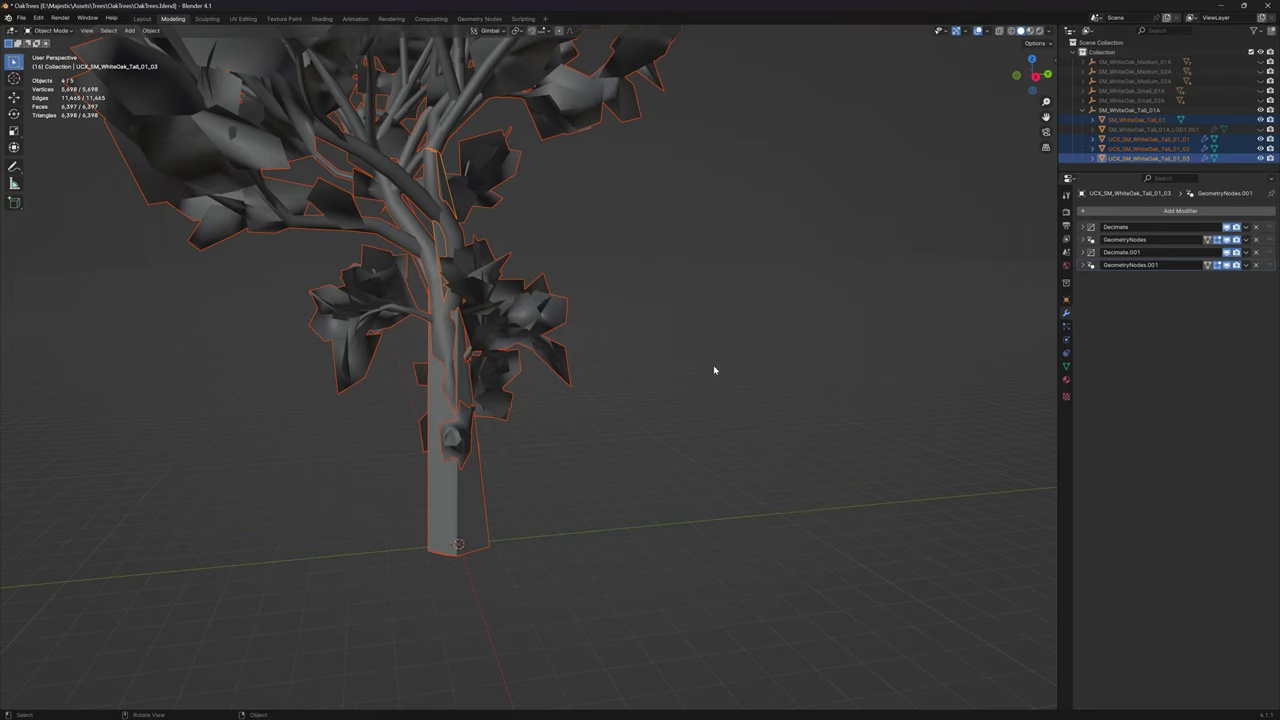
middle_drag(714, 368, 557, 293)
middle_drag(688, 284, 709, 349)
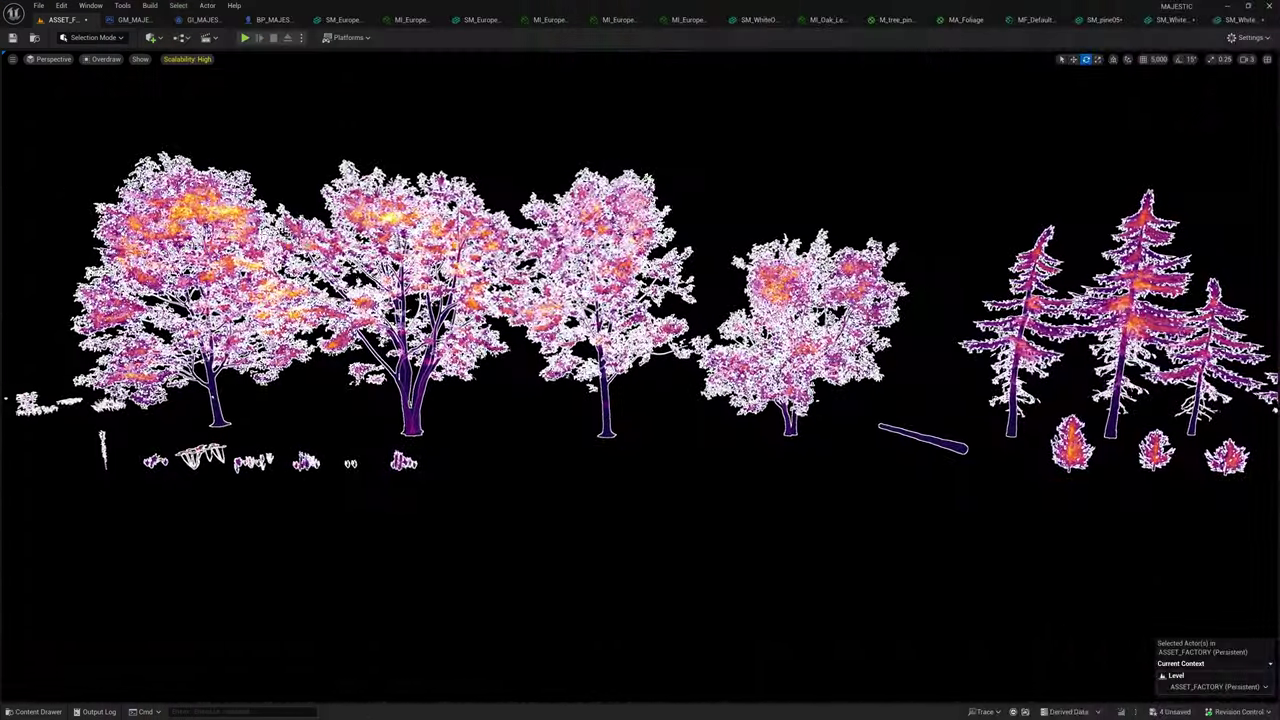
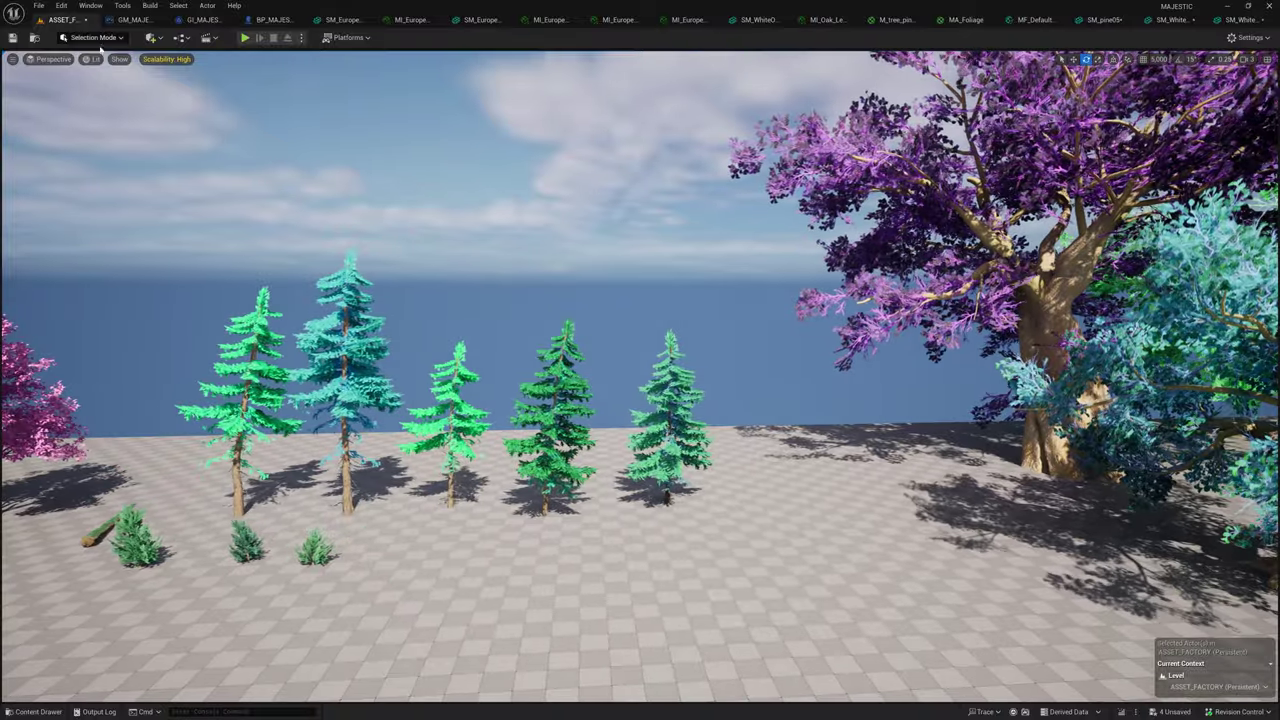
Display the ASSET_FACTORY level in the Nanite Overdraw visualization to examine the trees' overdraw.
click(93, 59)
mouse_move(150, 278)
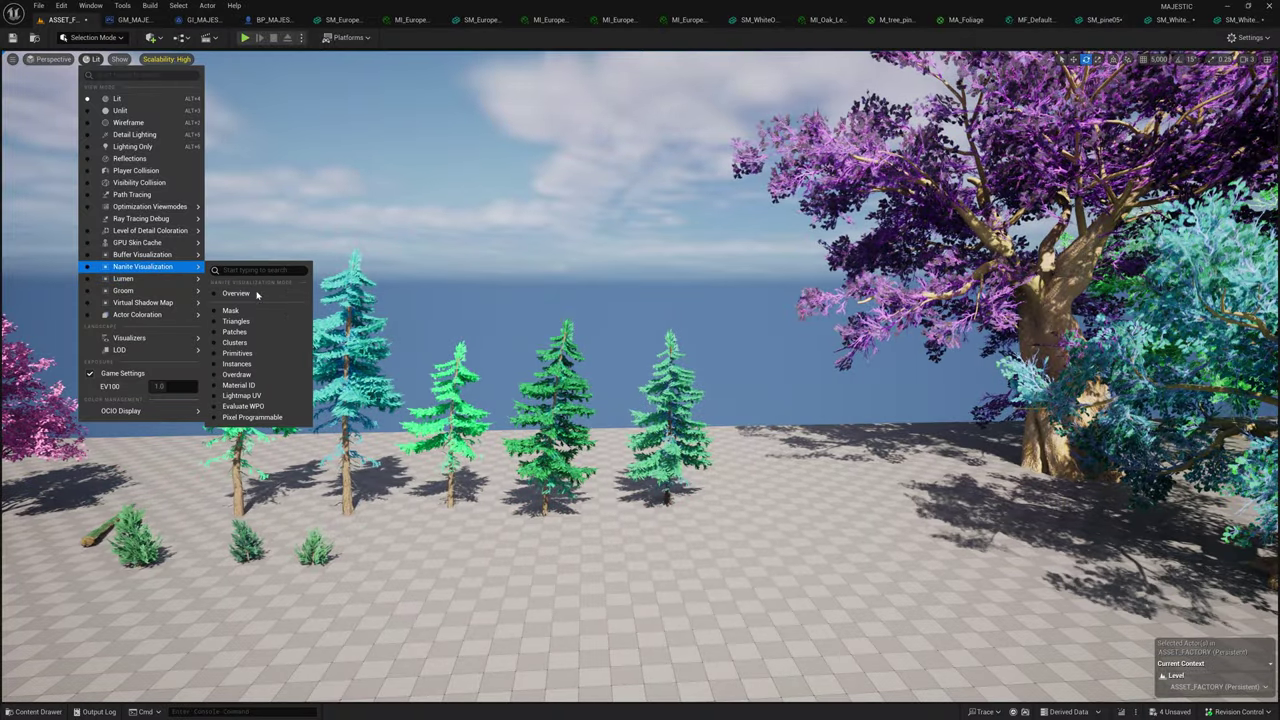
click(236, 374)
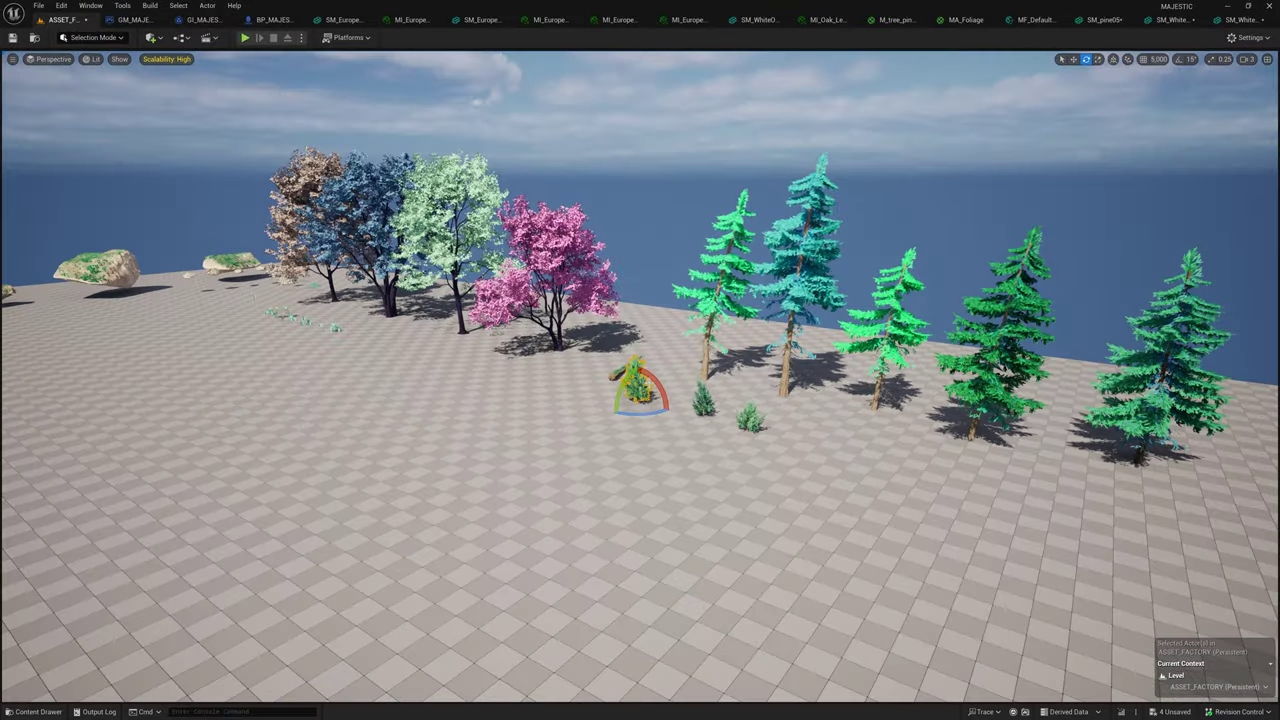
key(w)
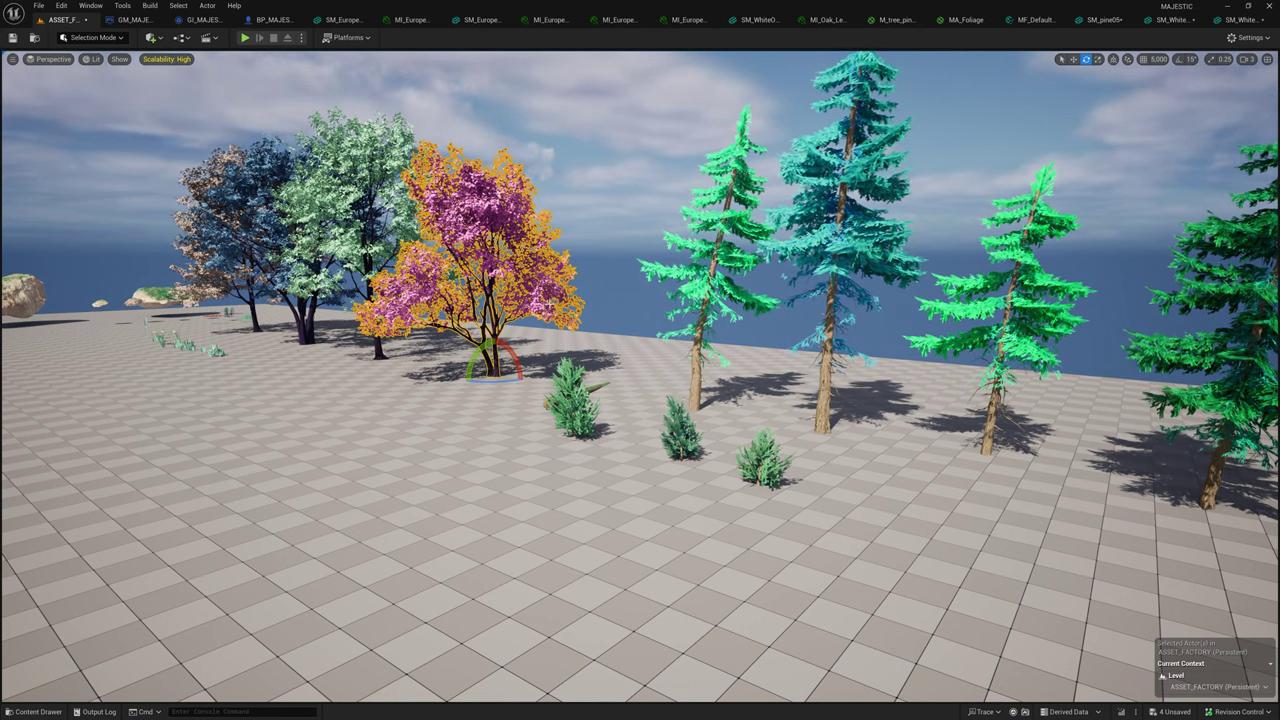
Examine the small pine bushes in front of the tall pines up close and from a distance in the ASSET_FACTORY level.
right_drag(558, 325, 630, 370)
click(549, 419)
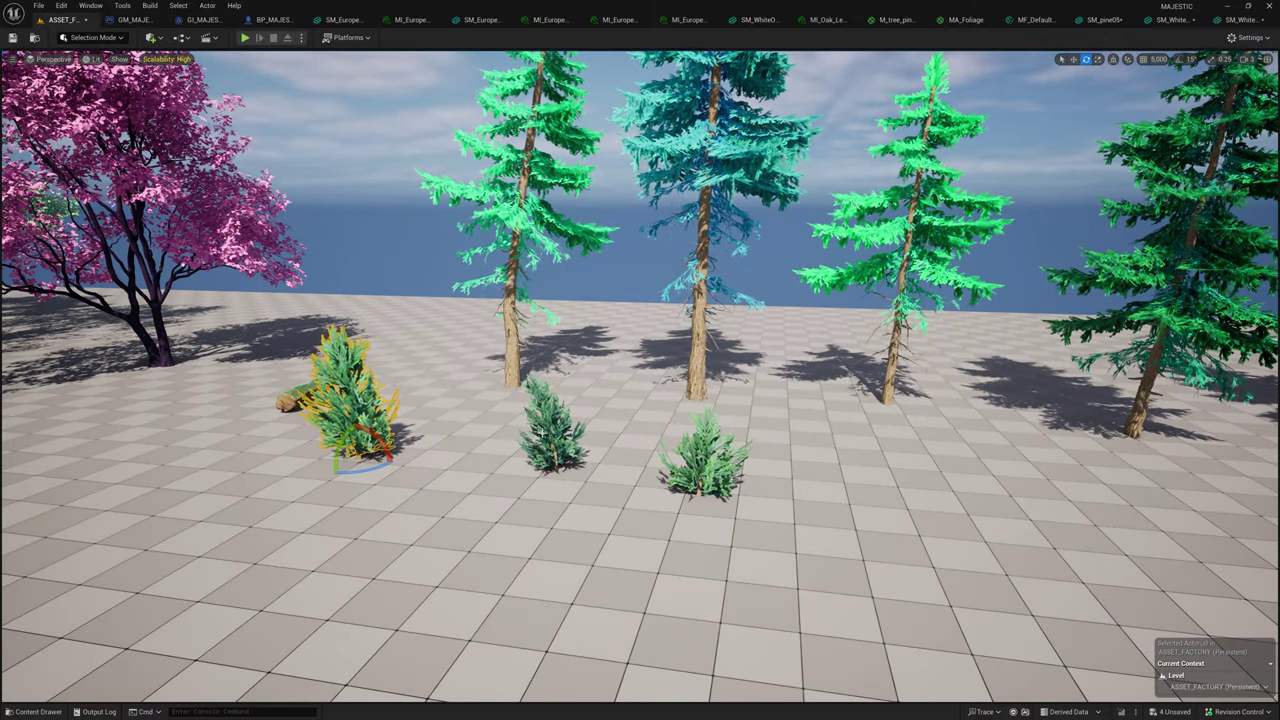
right_drag(560, 455, 450, 345)
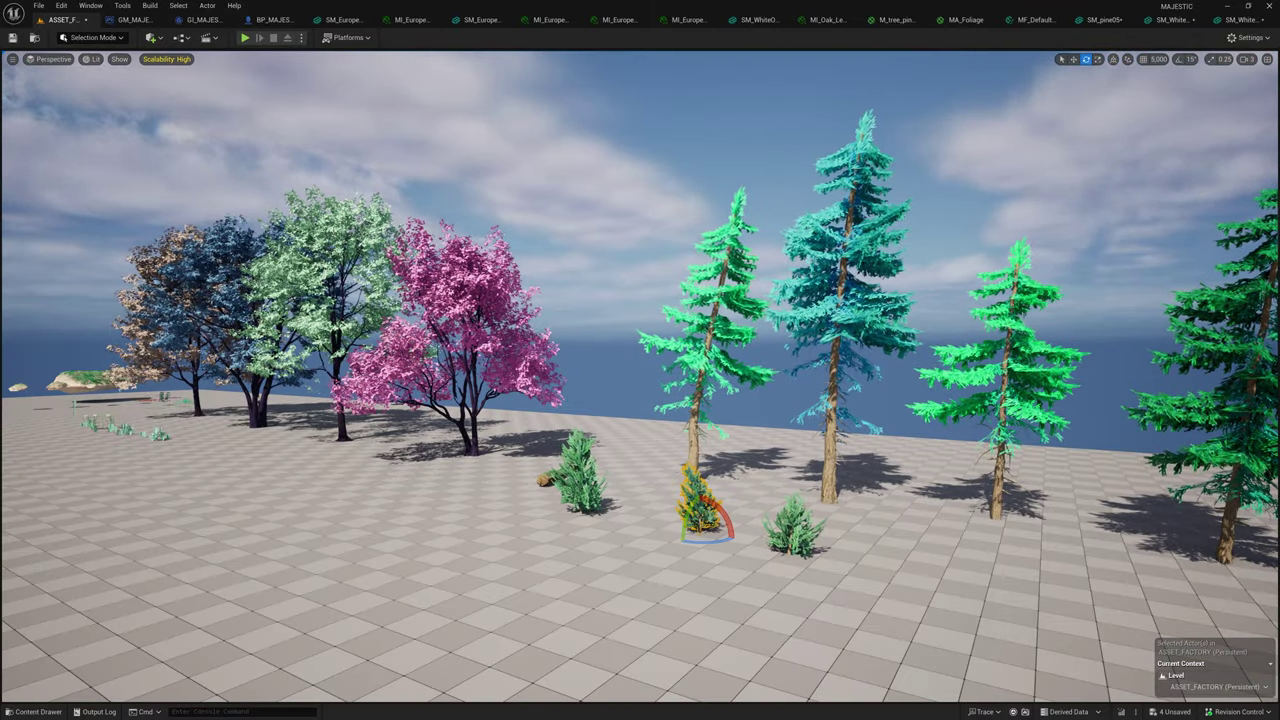
scroll(640, 376, up, 3)
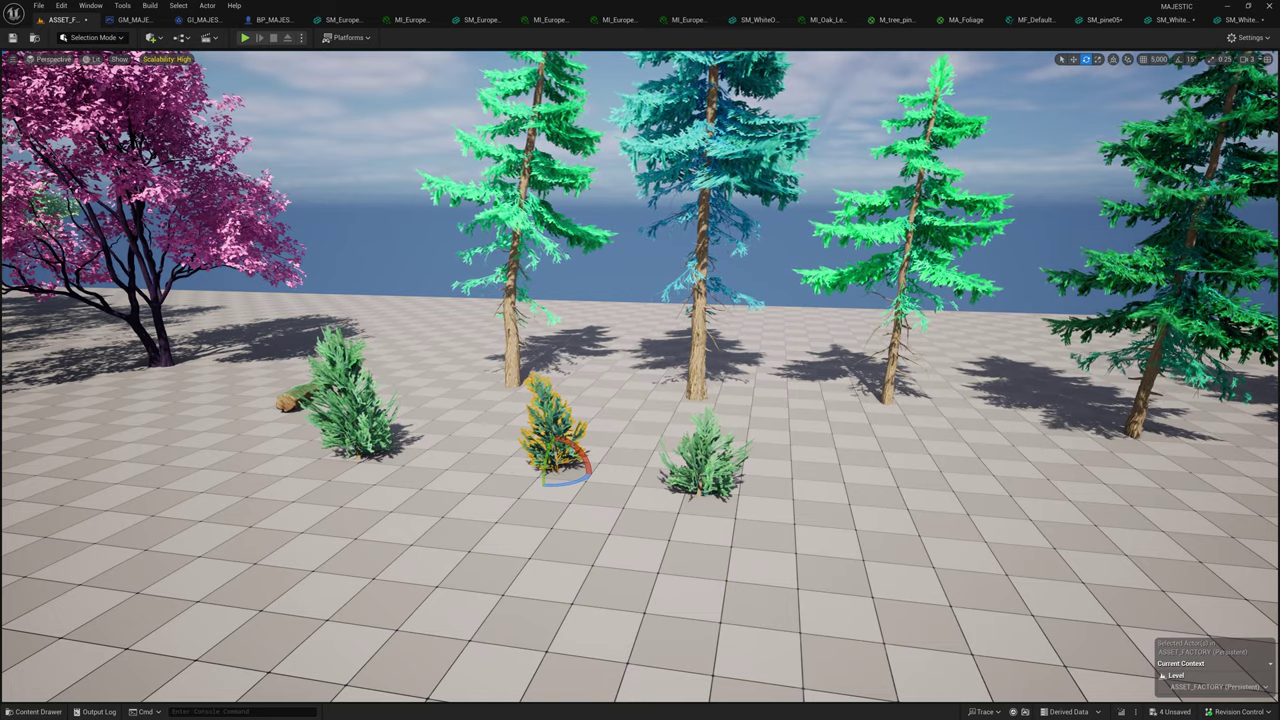
scroll(640, 376, up, 2)
key(w)
right_drag(640, 376, 632, 308)
key(s)
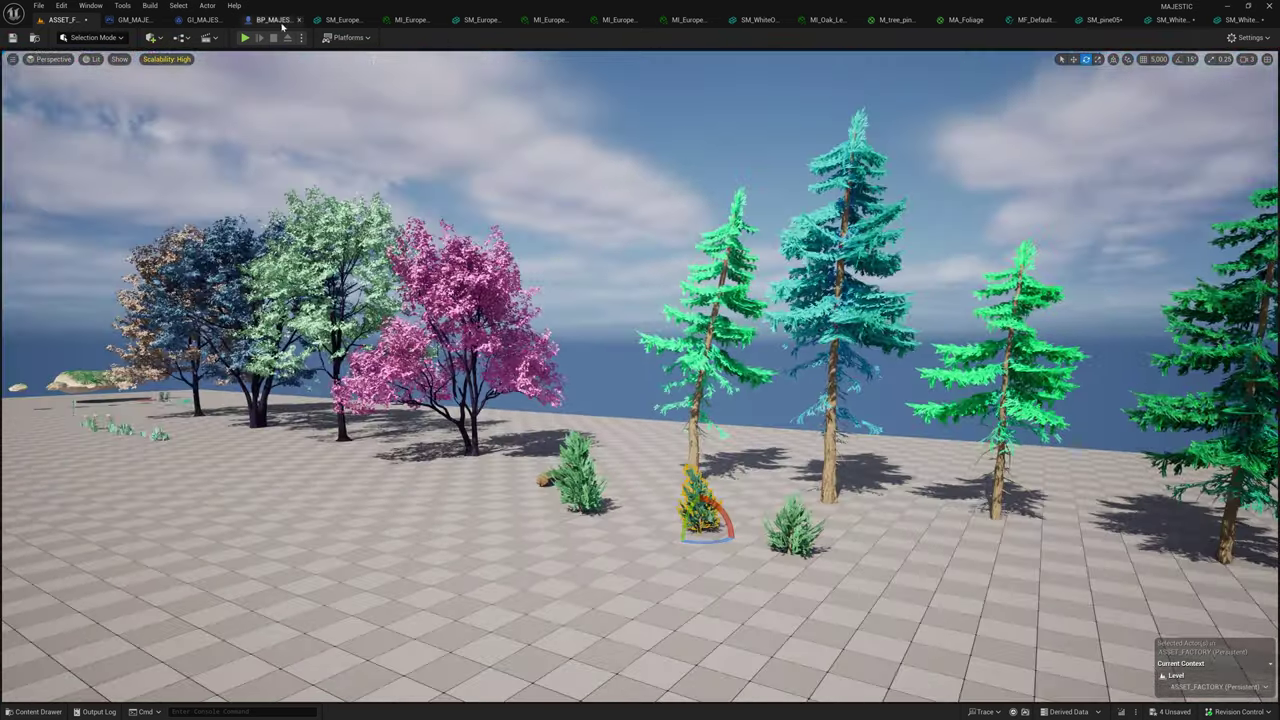
scroll(640, 376, down, 3)
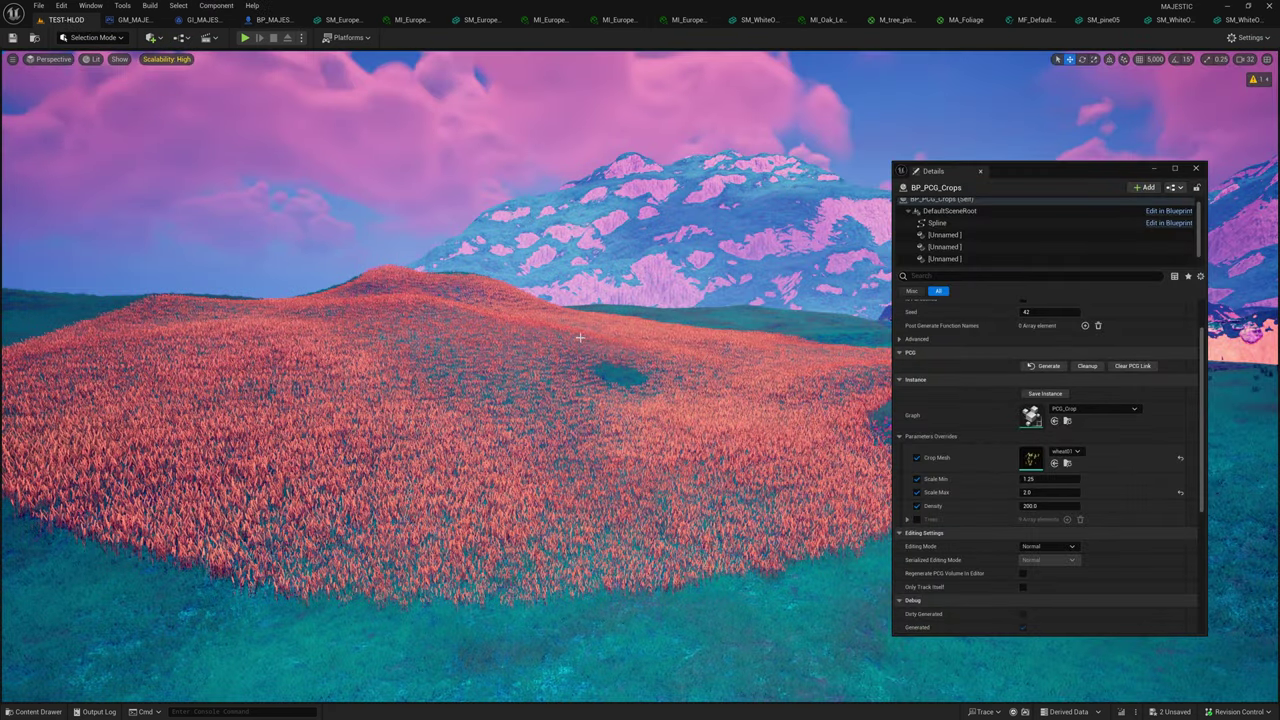
In the TEST-HLOD level, set the BP_PCG_Crops field's Scale Min to 0.8, Scale Max to 1.5 and Density to 175.
key(s)
right_drag(301, 427, 288, 436)
key(w)
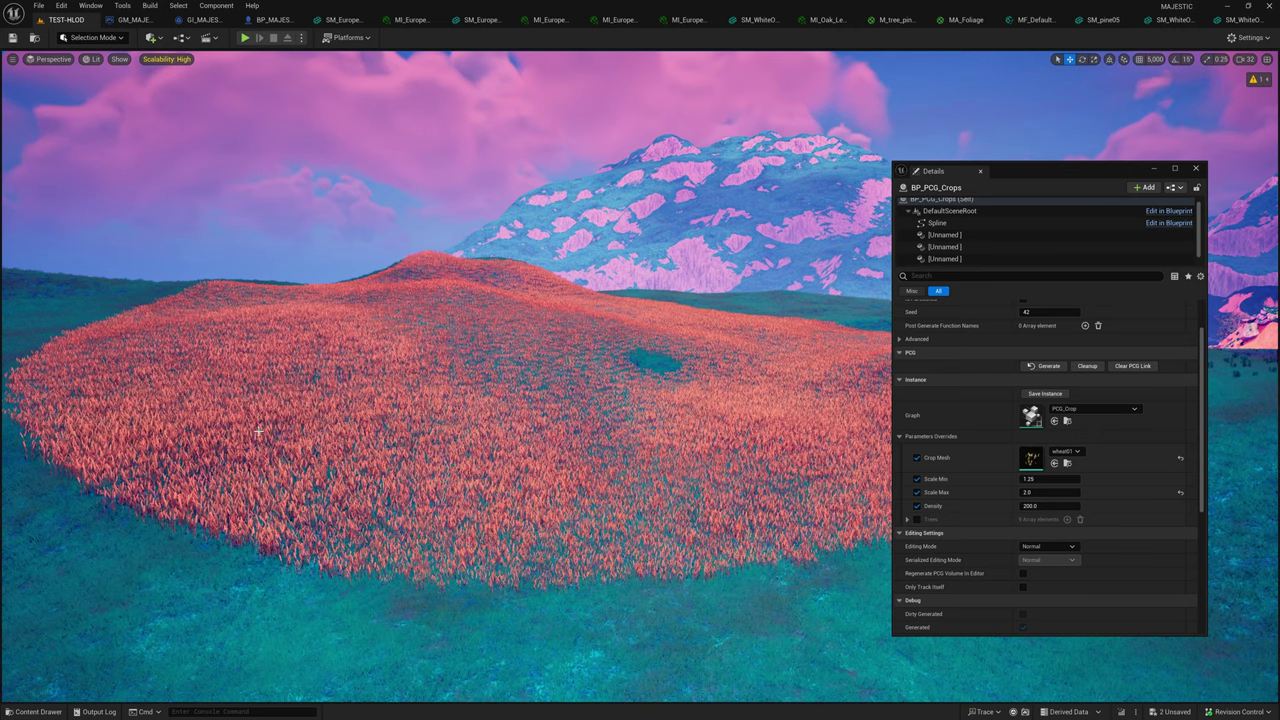
right_drag(472, 375, 492, 368)
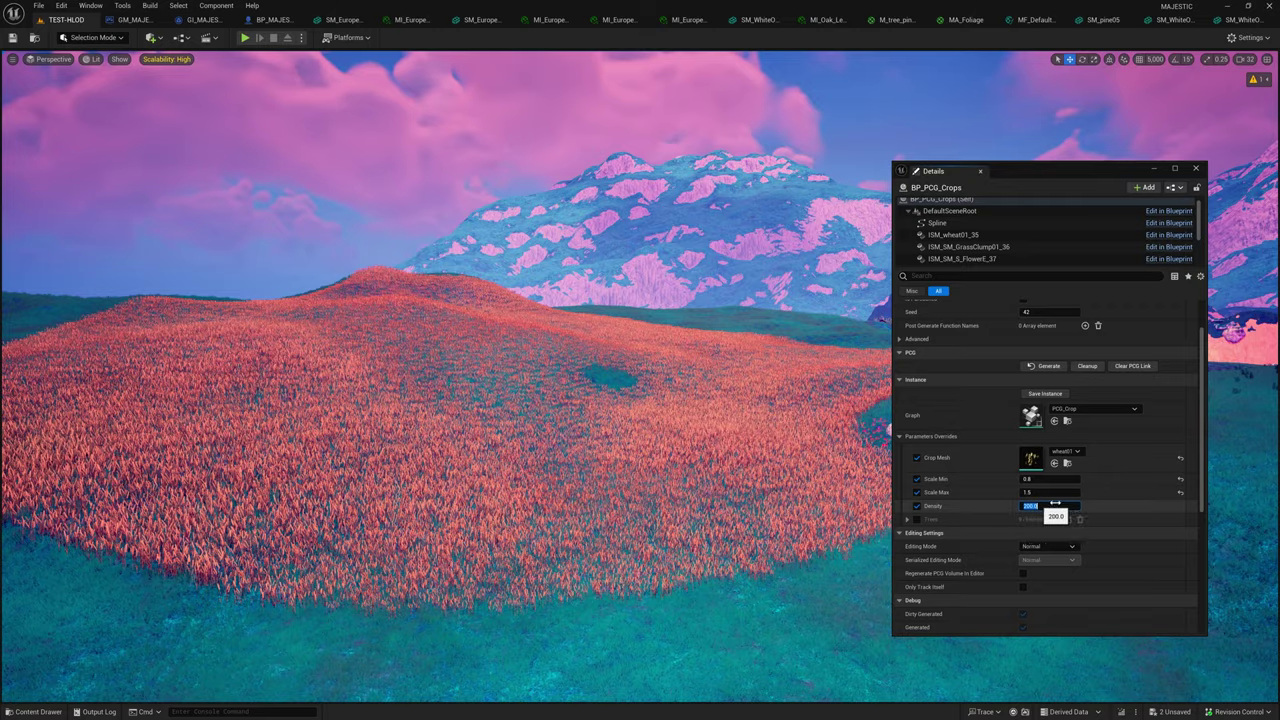
text(25)
text(0)
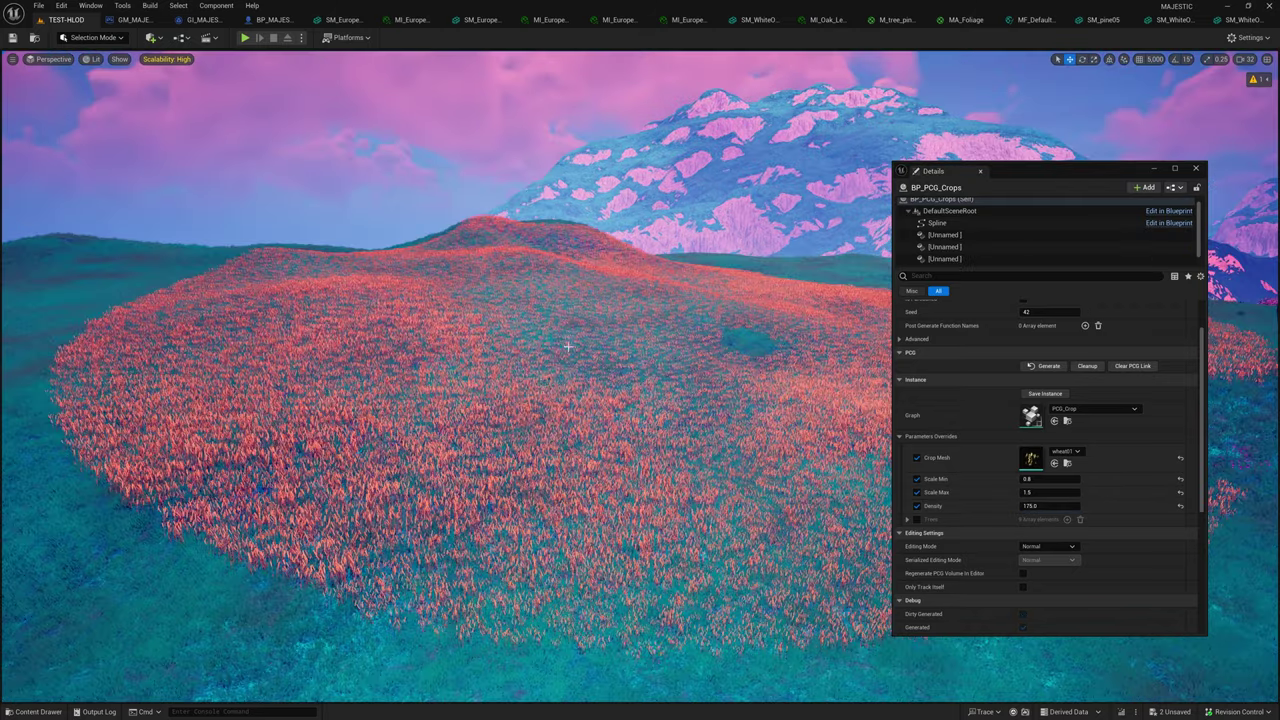
key(w)
right_drag(566, 343, 572, 380)
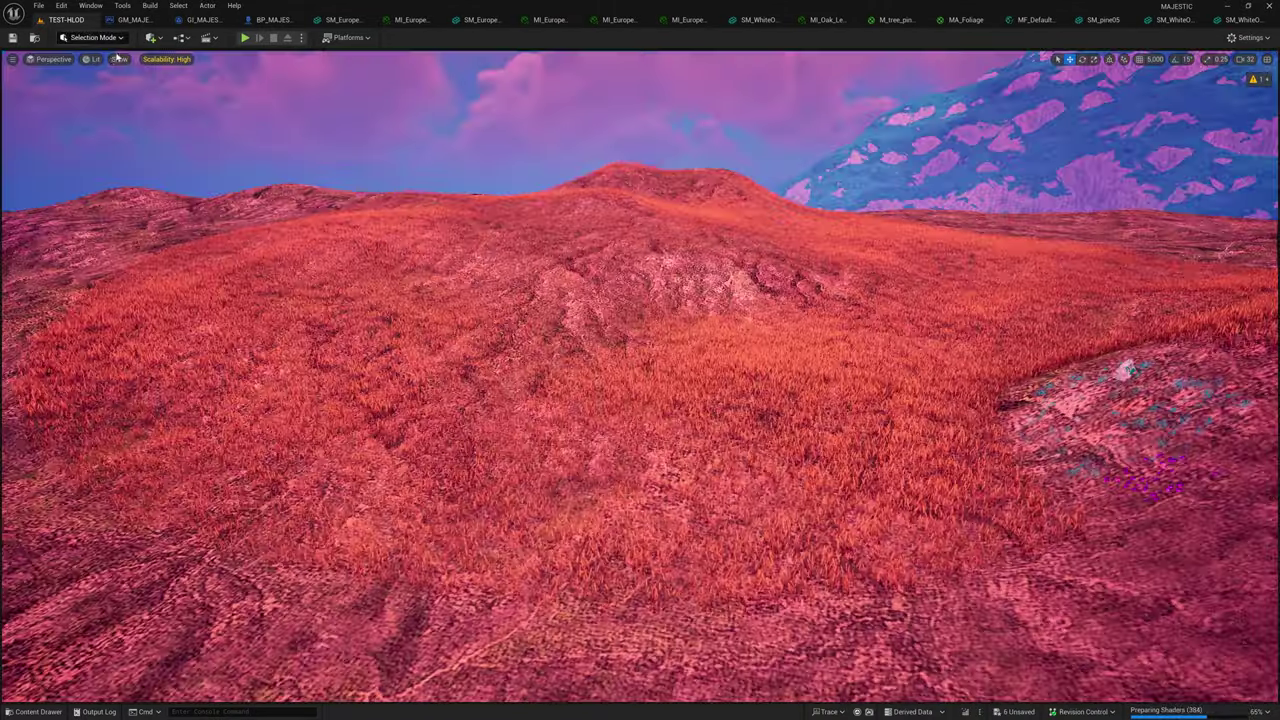
Display the TEST-HLOD level in the Nanite Overdraw visualization and examine the wheat field's overdraw from several angles.
click(91, 59)
mouse_move(150, 266)
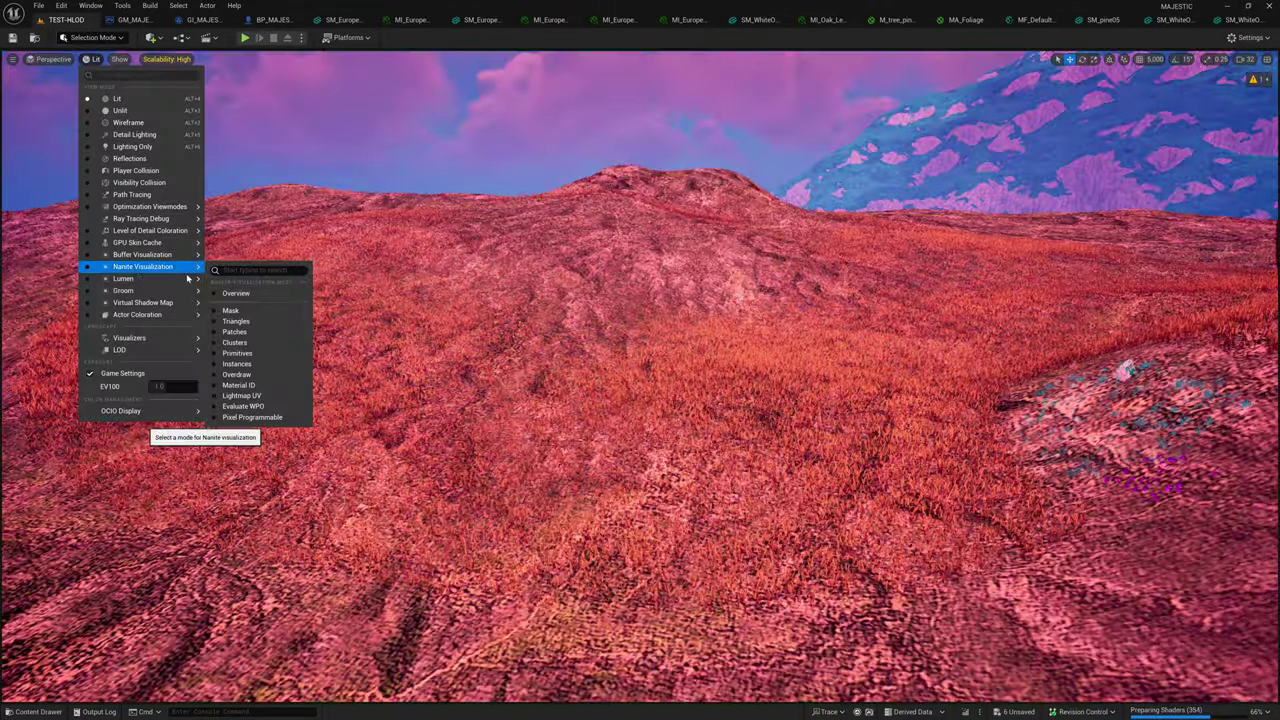
click(256, 376)
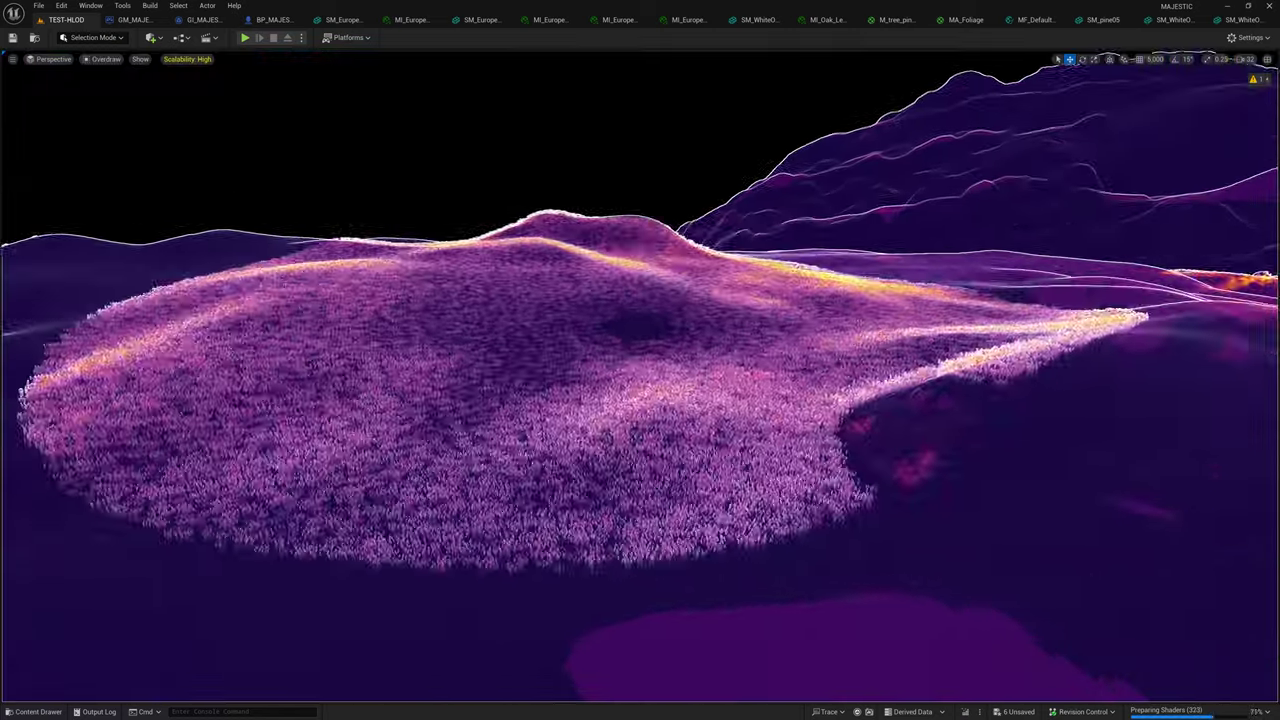
key(w)
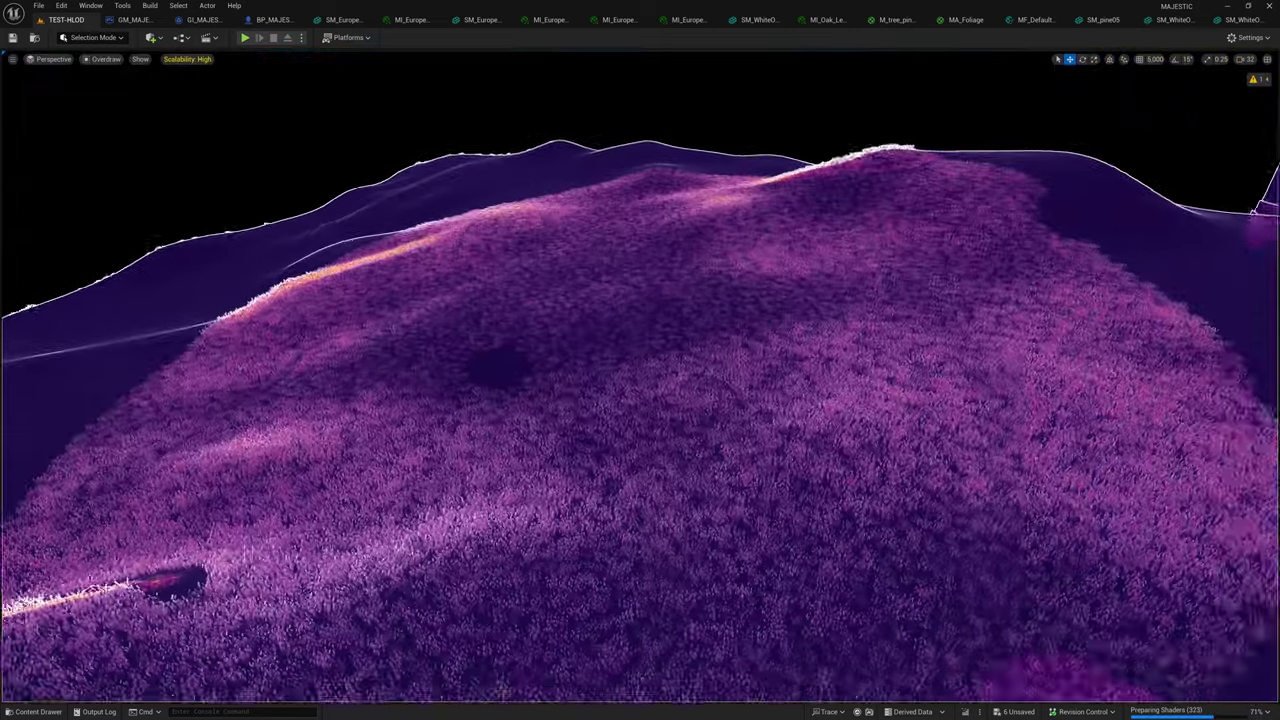
key(s)
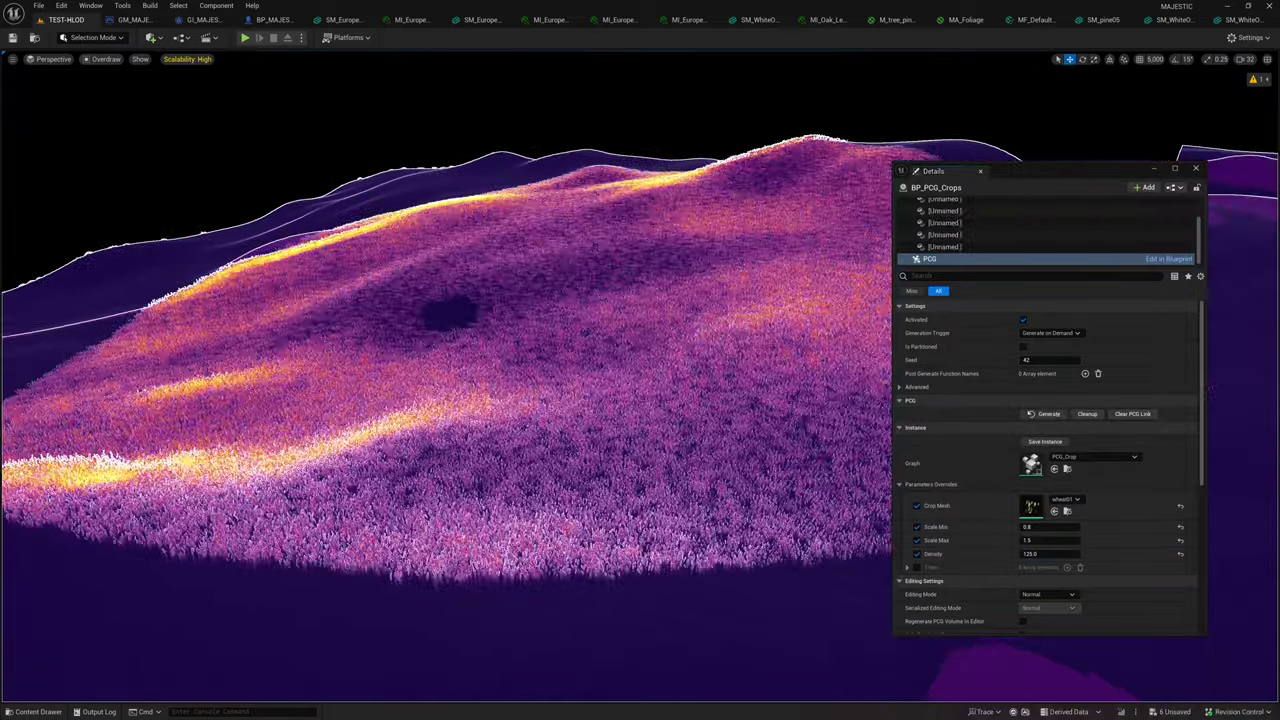
right_drag(302, 428, 450, 430)
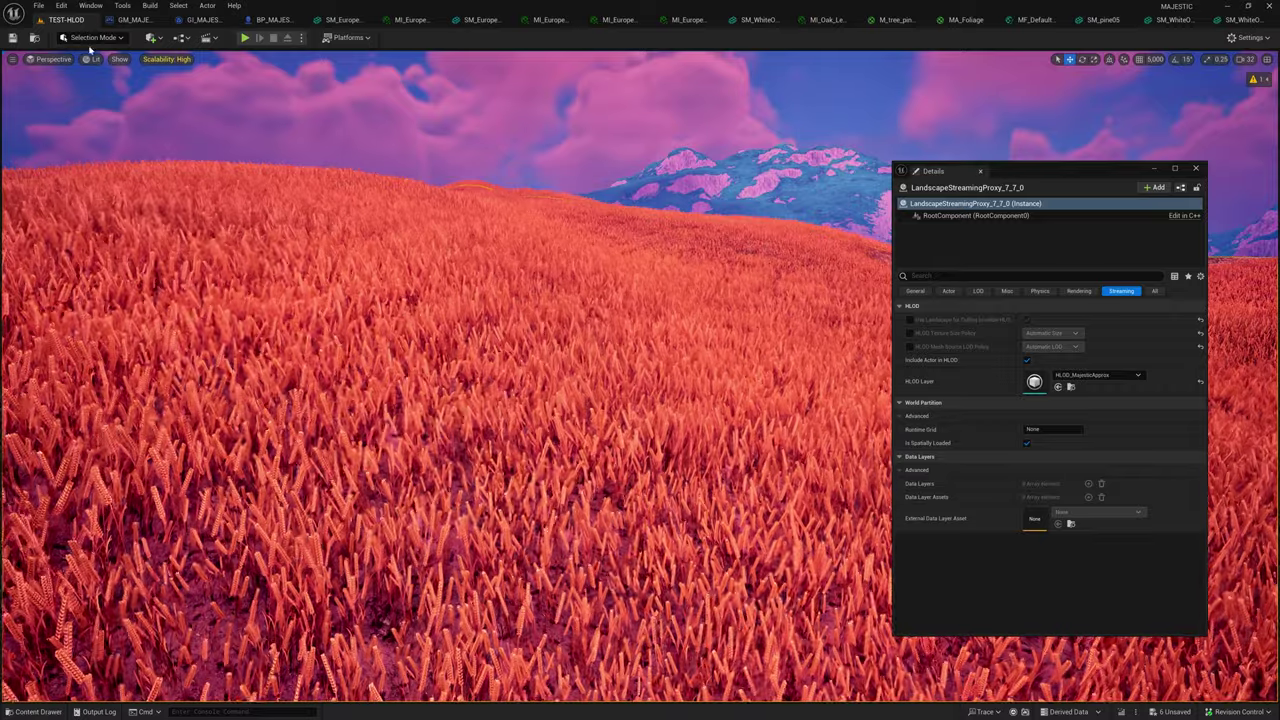
Swap the field's Crop Mesh to wheat02 and regenerate it, both in the Nanite Overdraw visualization and in the Lit view.
click(92, 59)
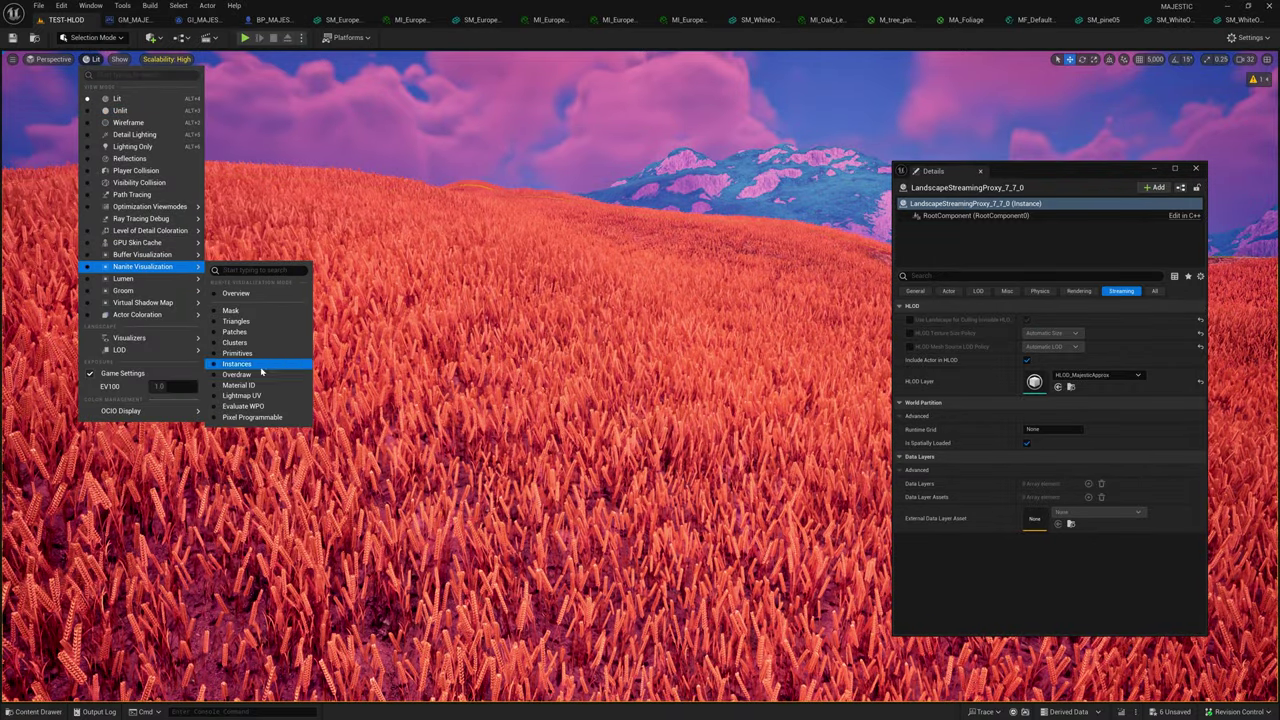
click(237, 374)
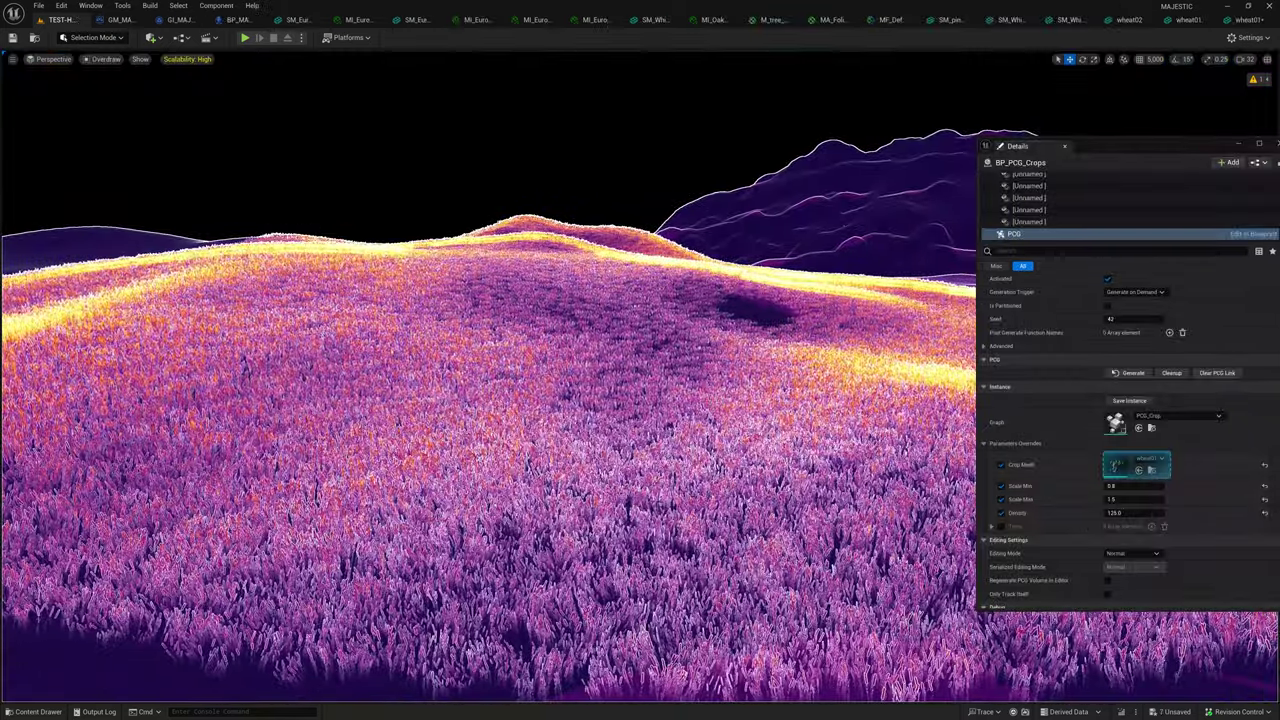
click(1138, 469)
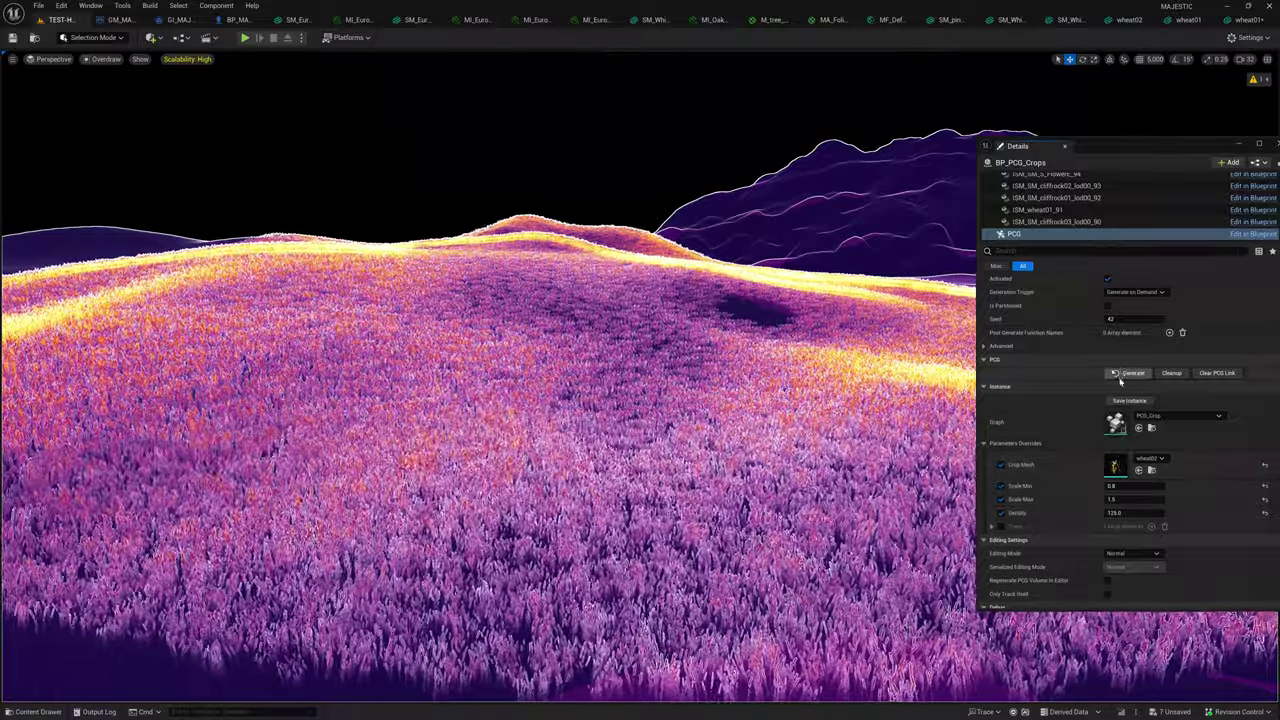
click(1122, 376)
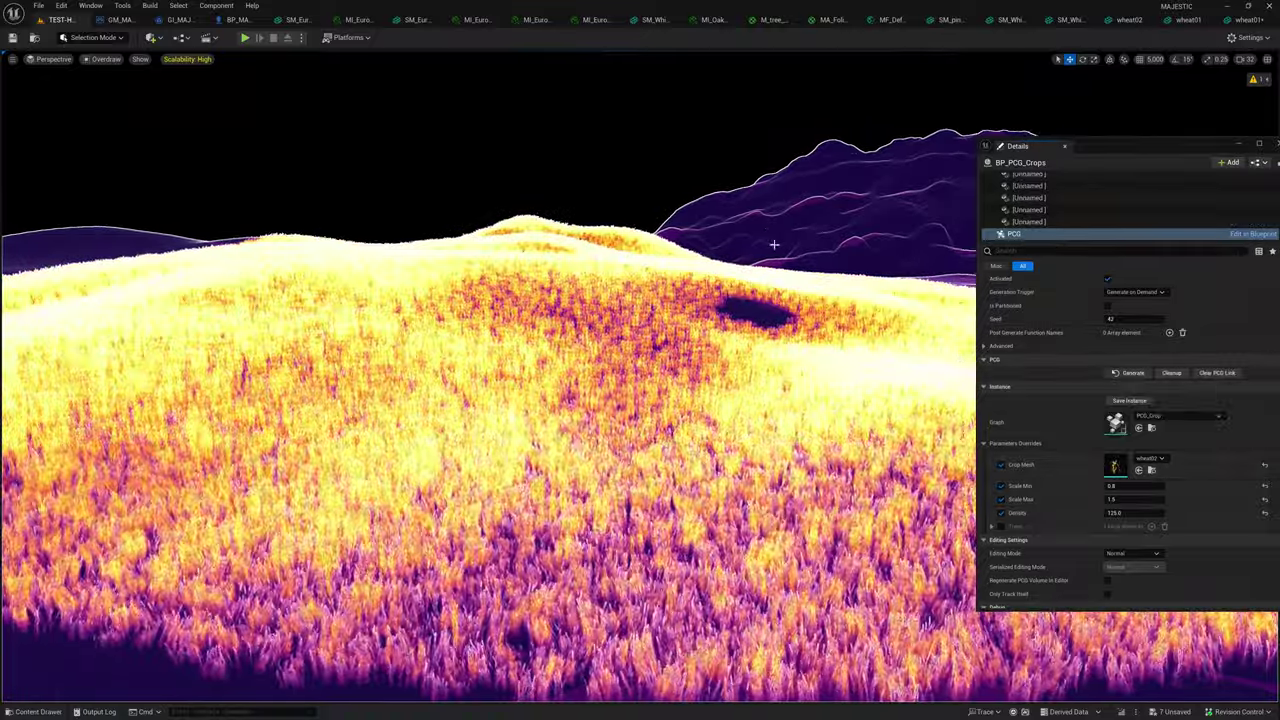
right_drag(780, 241, 774, 240)
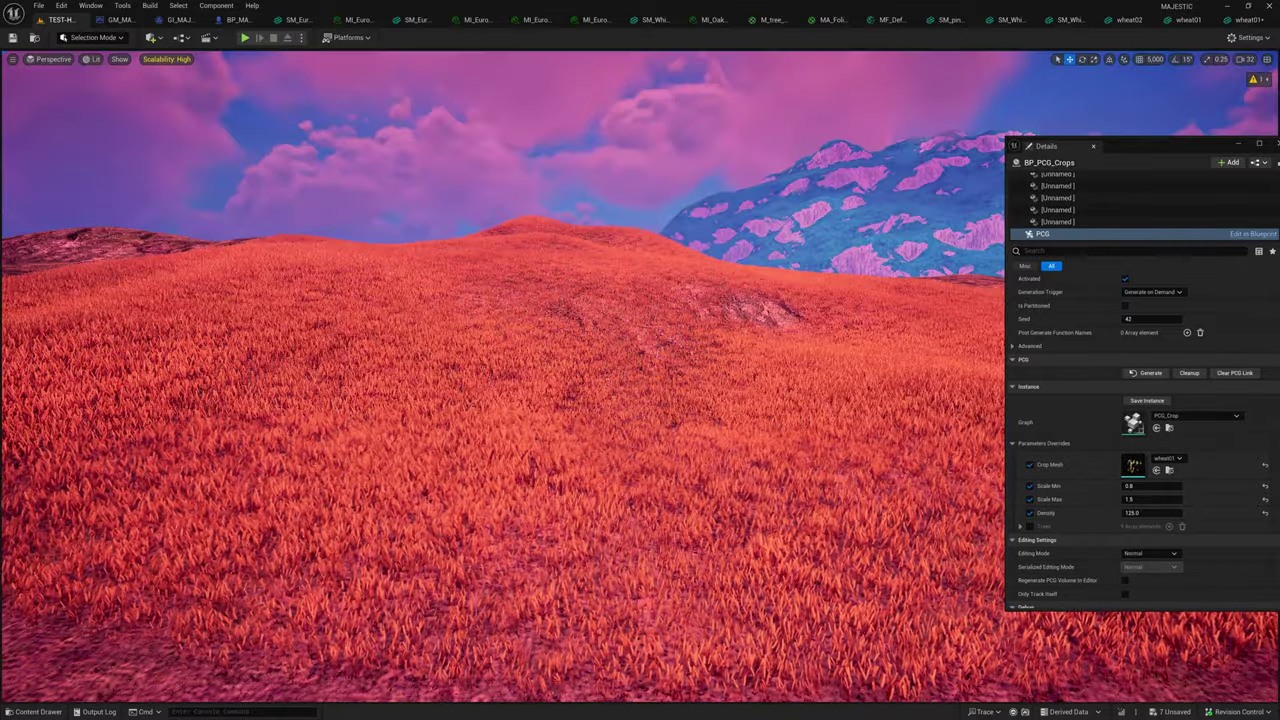
drag(1279, 480, 1148, 466)
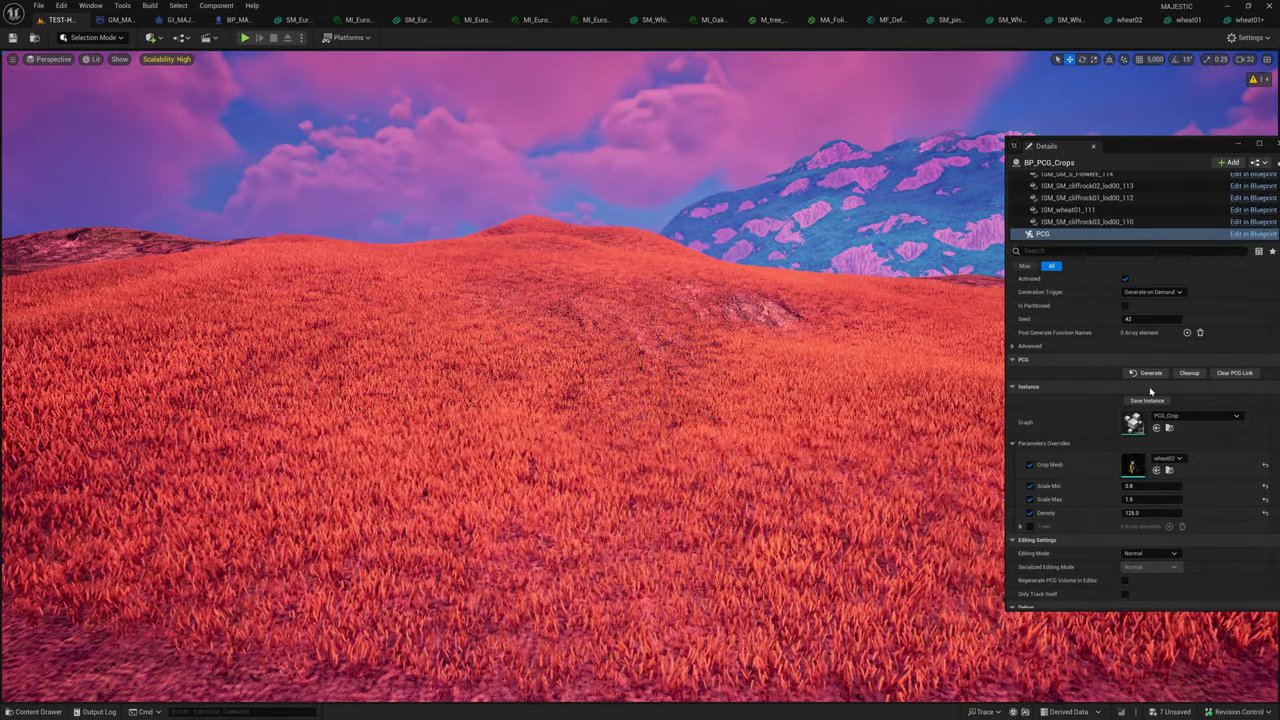
click(1148, 373)
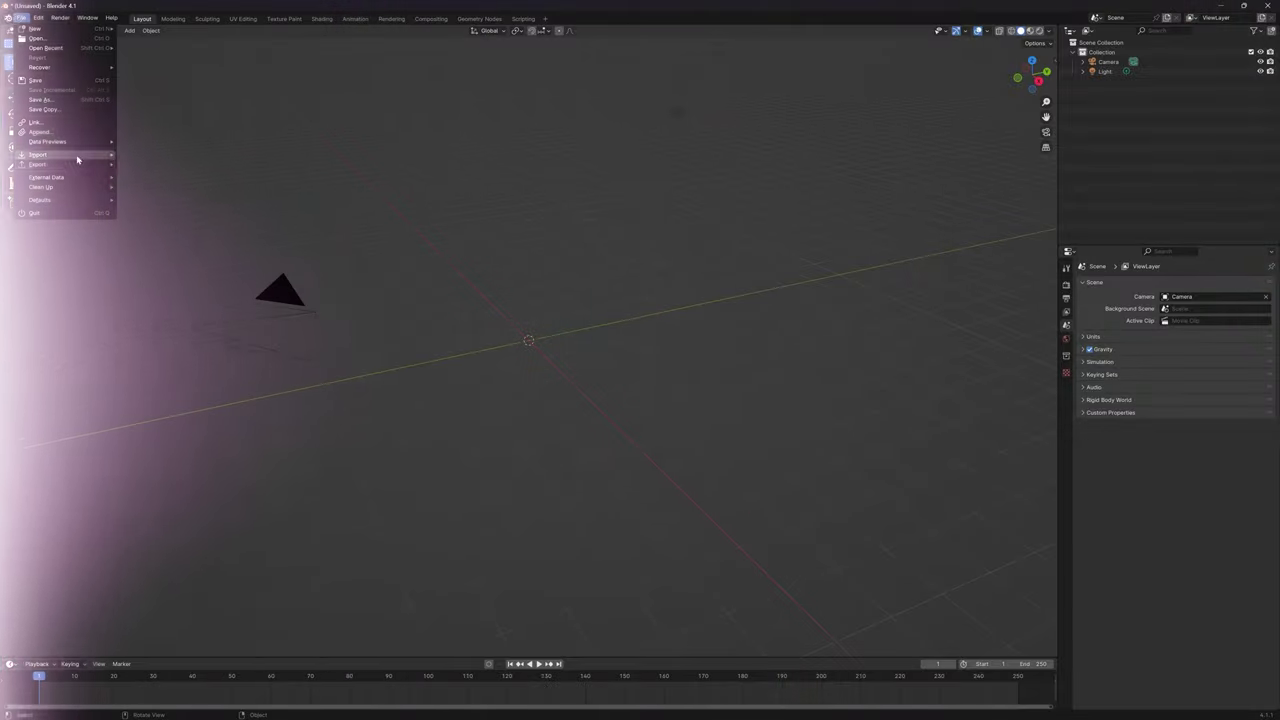
Switch to Blender, import wheat01.FBX from the Wheat folder and inspect its flat cards from several sides.
mouse_move(40, 154)
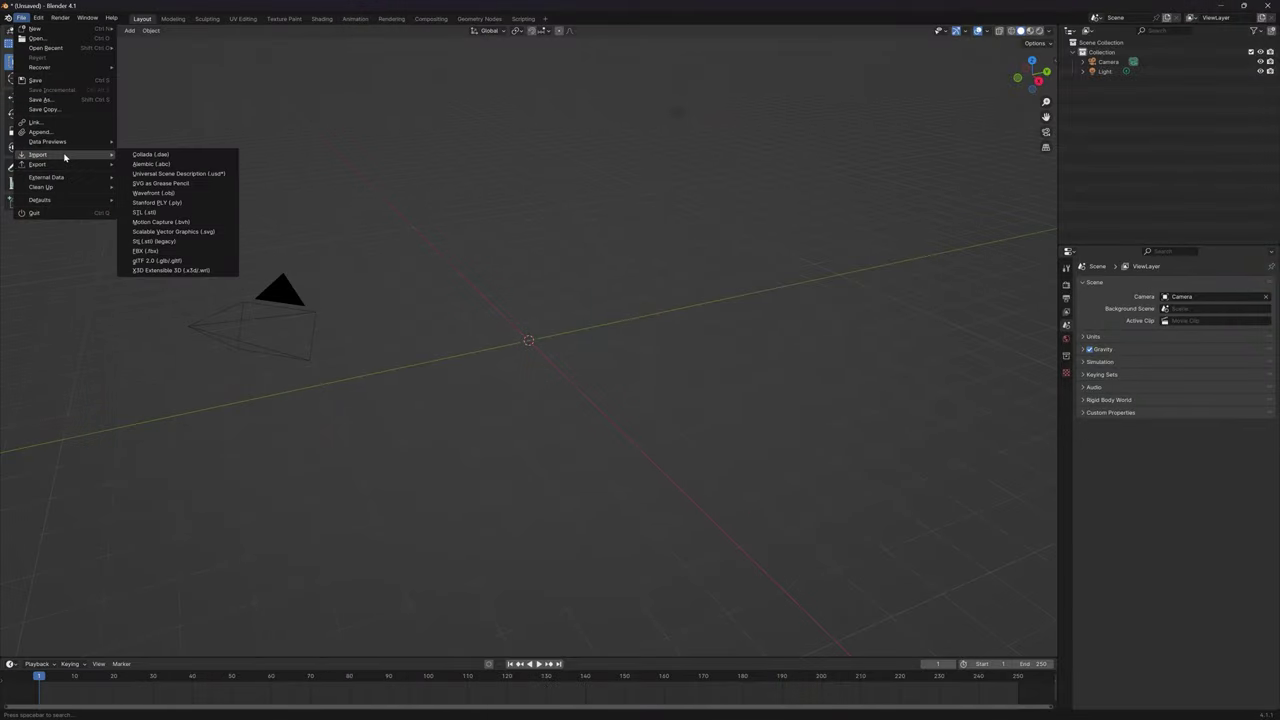
click(156, 250)
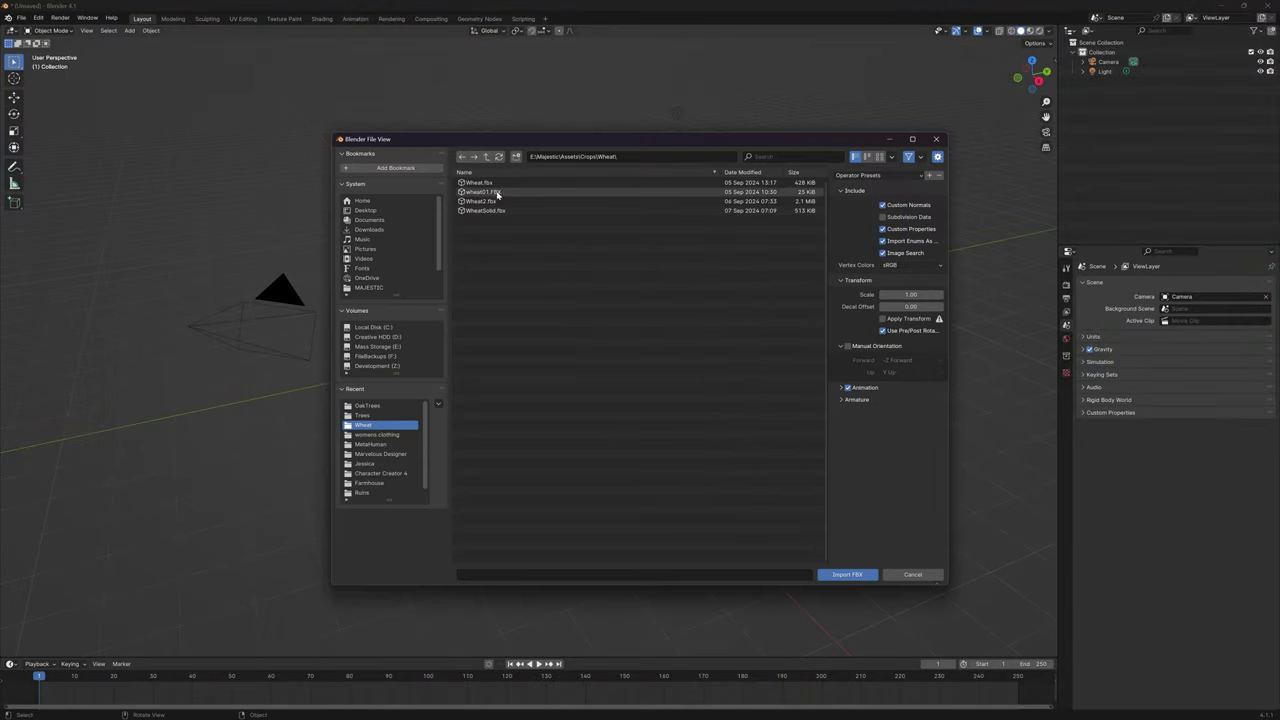
double_click(497, 192)
scroll(522, 280, up, 4)
middle_drag(522, 280, 437, 299)
click(546, 294)
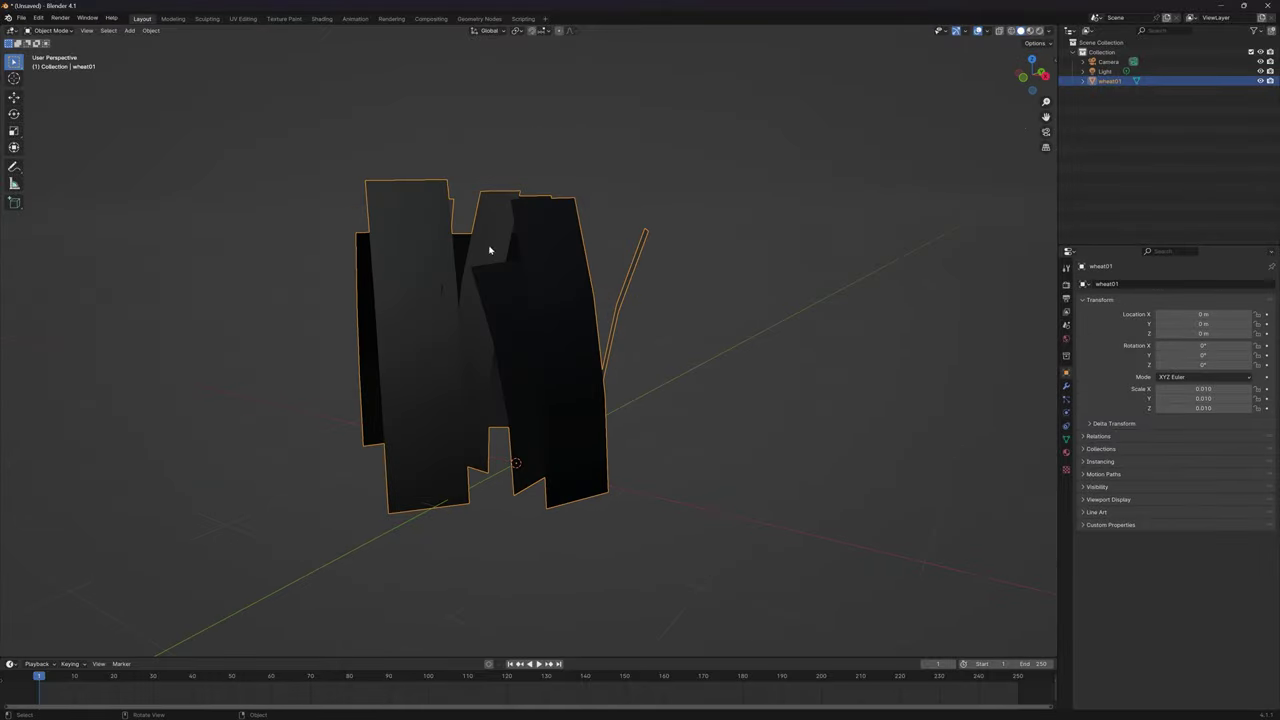
middle_drag(605, 250, 506, 268)
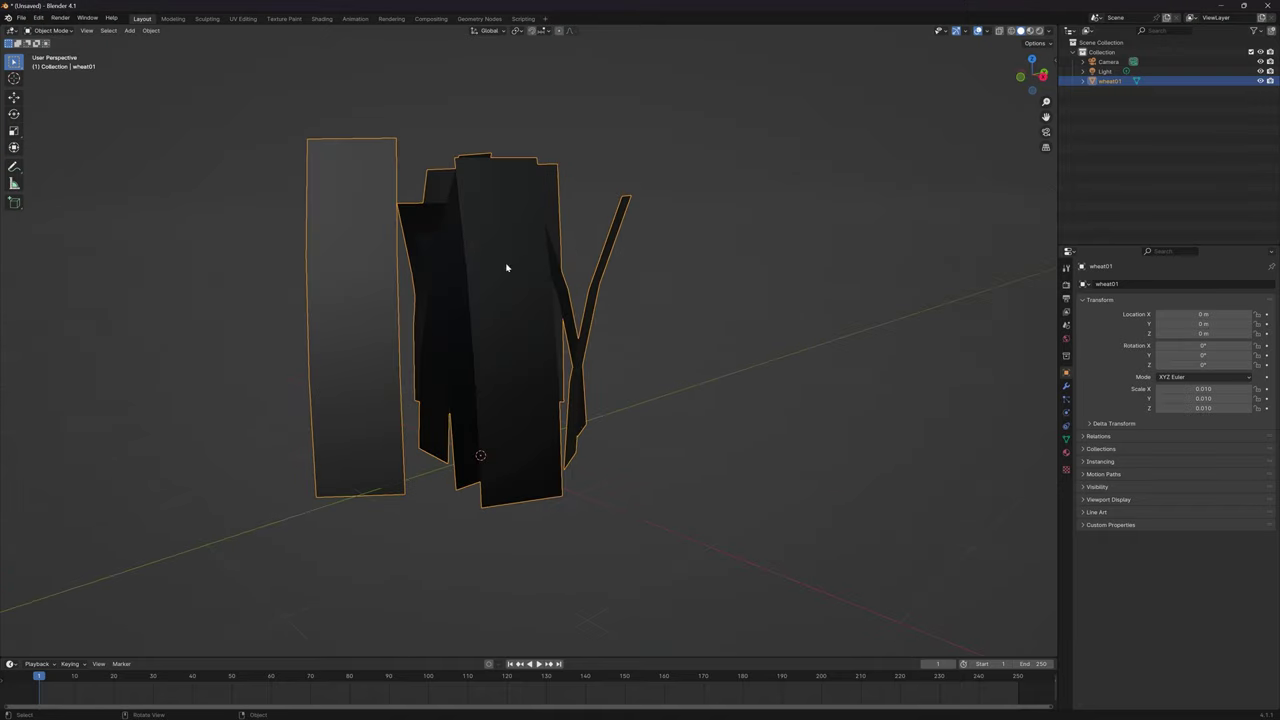
Assign an Image Texture to the Base Color of the wheat01 object's Wheat material.
click(1066, 453)
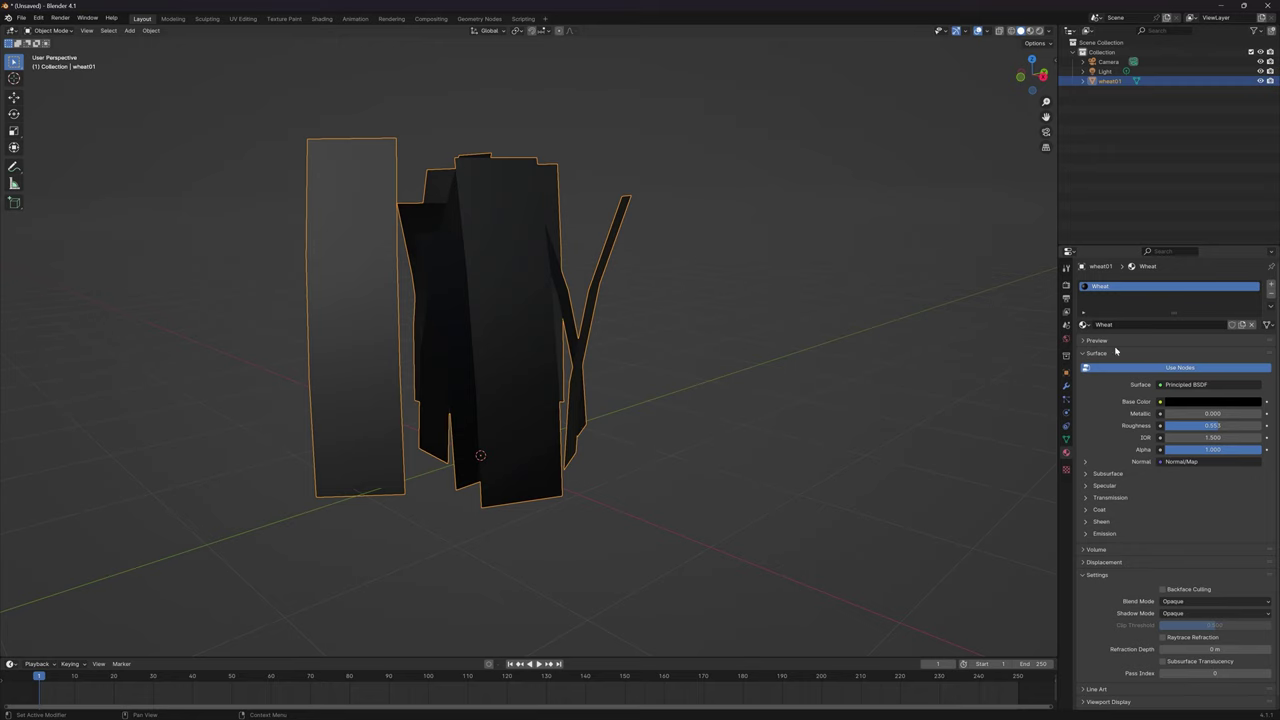
click(1160, 401)
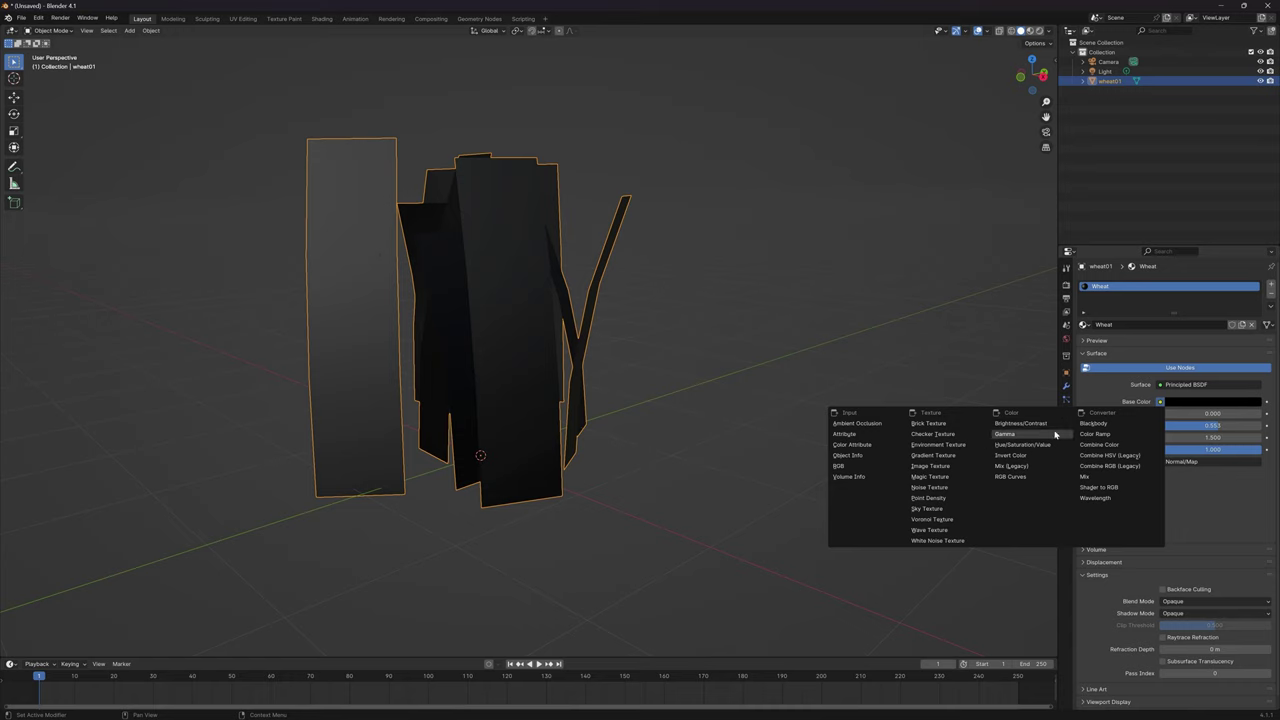
click(941, 470)
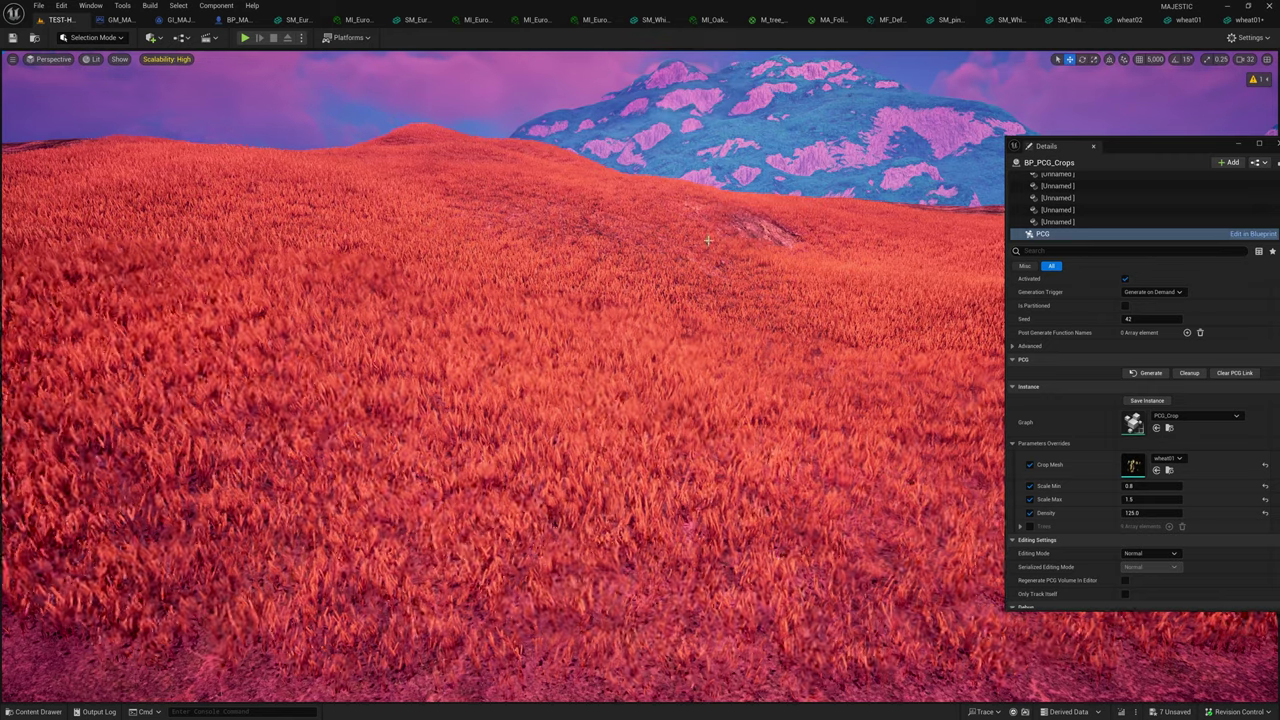
Check the wheat01 crop mesh in Unreal Editor, and load Wheat_D.PNG as the Wheat material's Base Color image in Blender.
double_click(1133, 461)
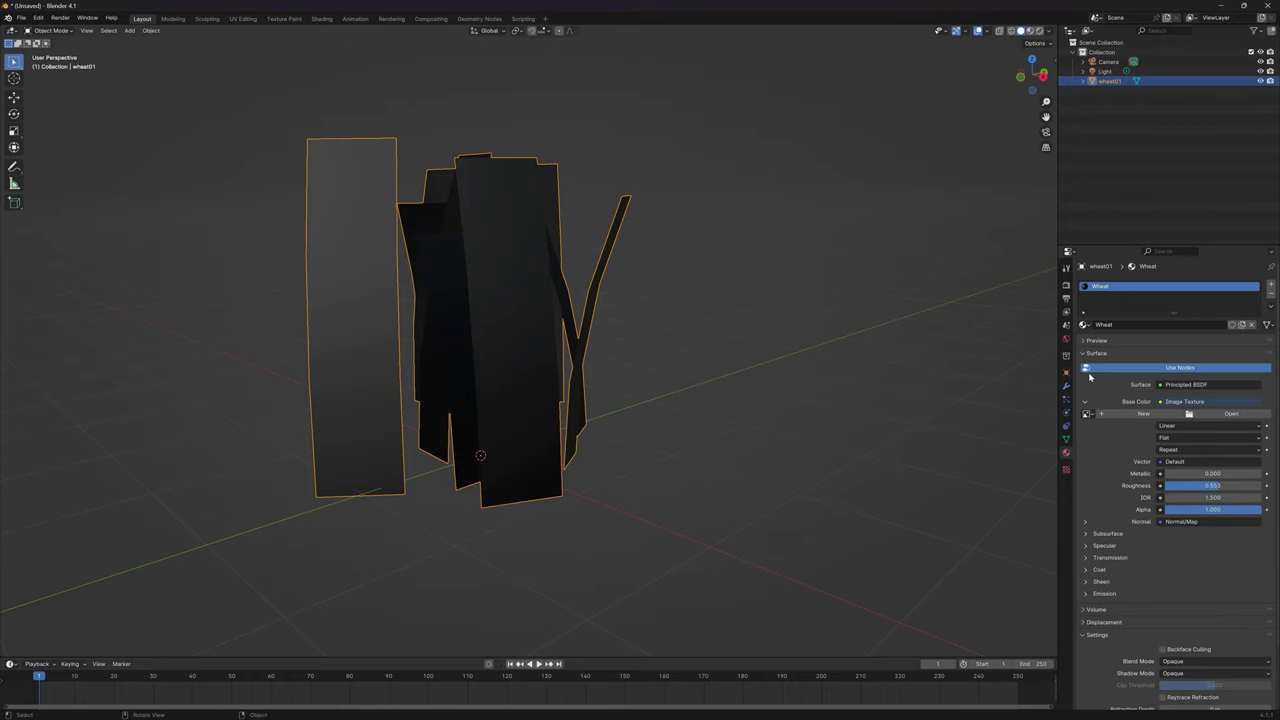
click(1217, 414)
click(482, 184)
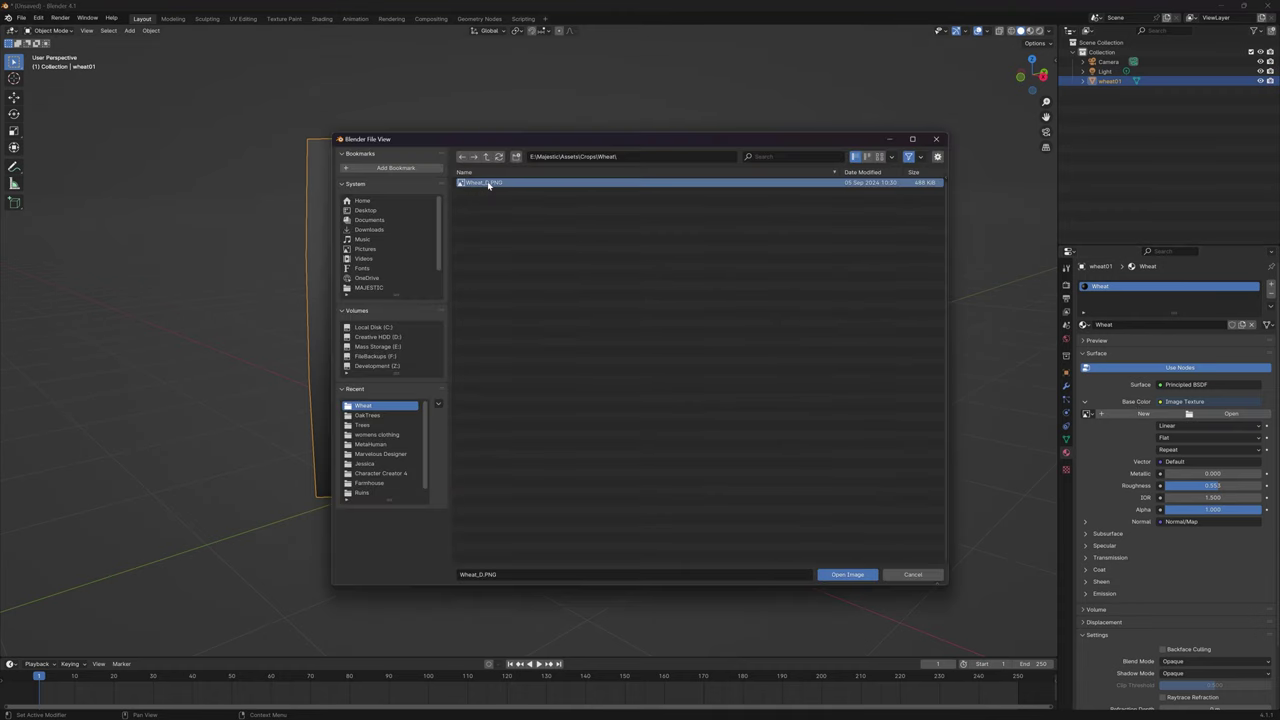
double_click(477, 184)
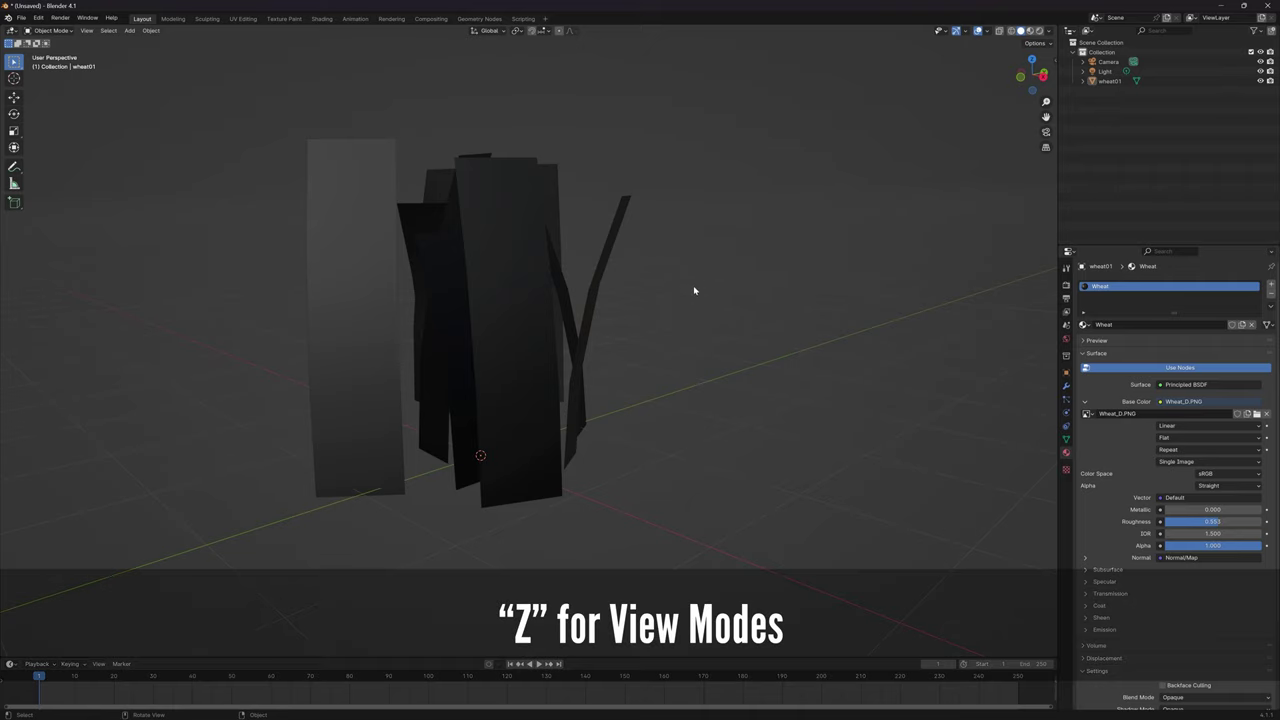
Show the wheat cards with their texture in Material Preview shading and move in on the base of the front card.
key(z)
click(695, 340)
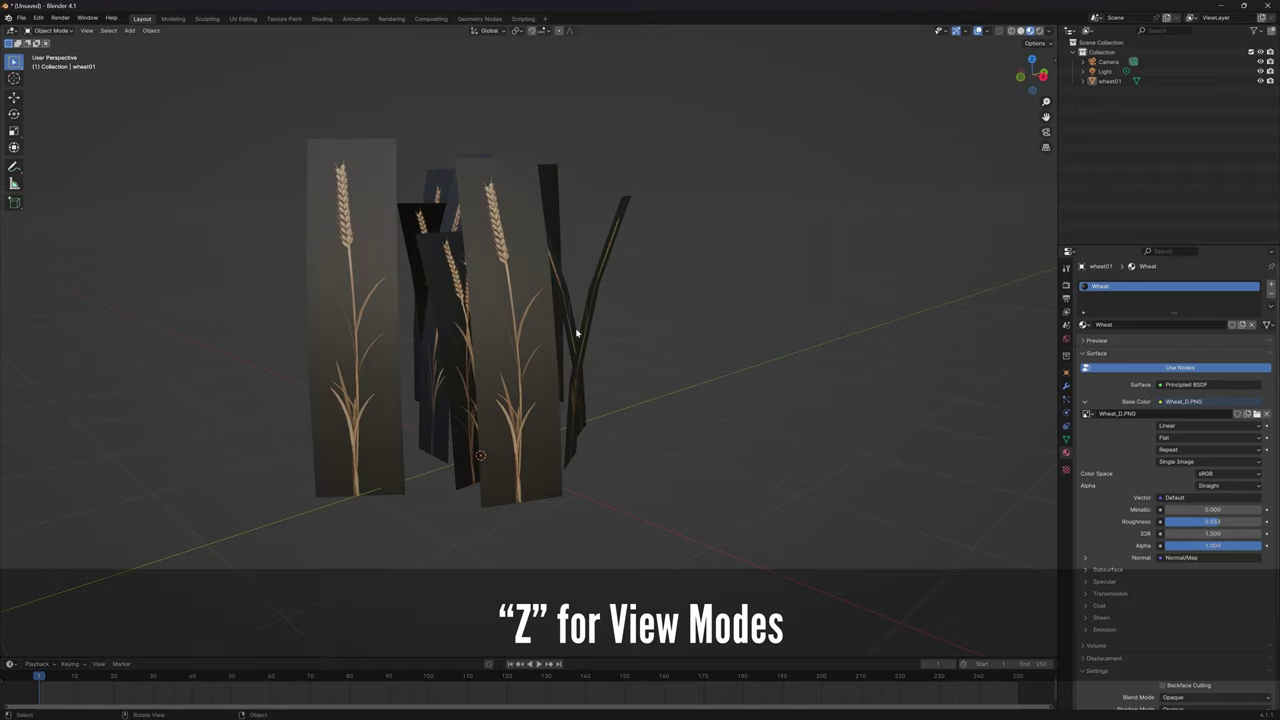
mouse_move(575, 333)
middle_down()
mouse_move(360, 331)
mouse_move(583, 337)
middle_up()
scroll(465, 405, up, 1)
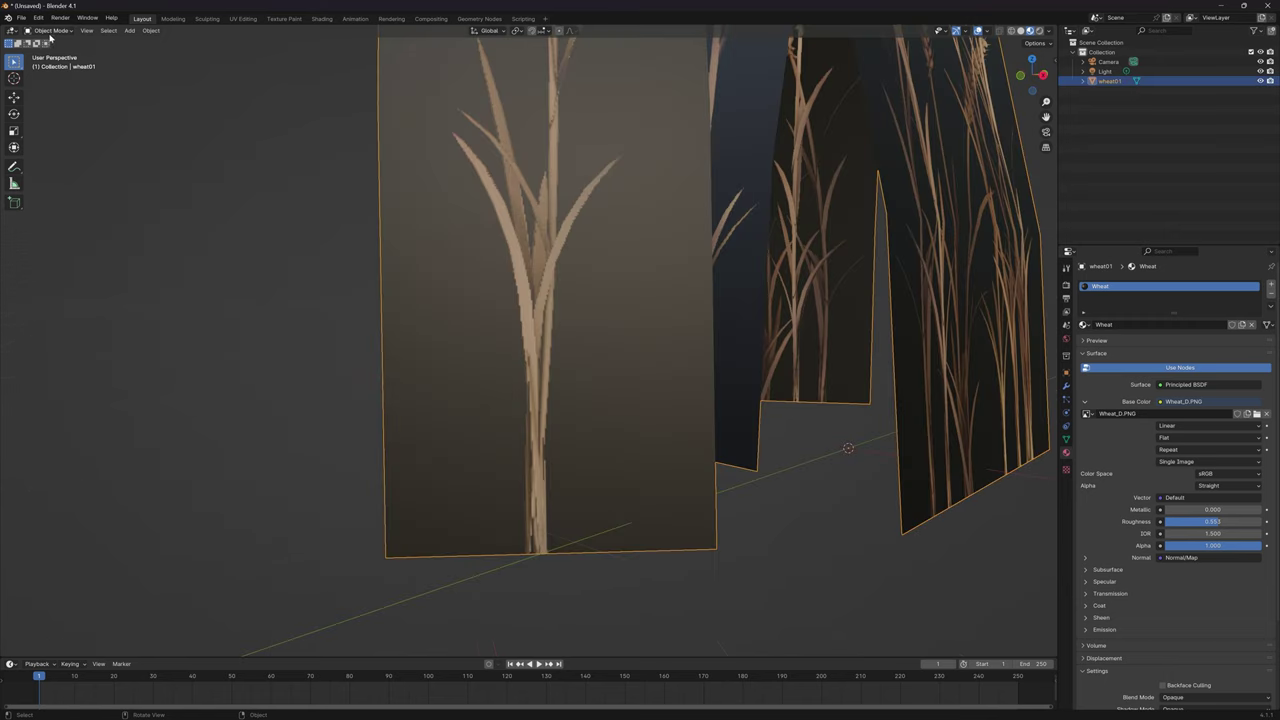
In Edit Mode, knife-cut the front card along the right outline of the stalk and its leaves, from the base upward.
click(49, 32)
click(53, 53)
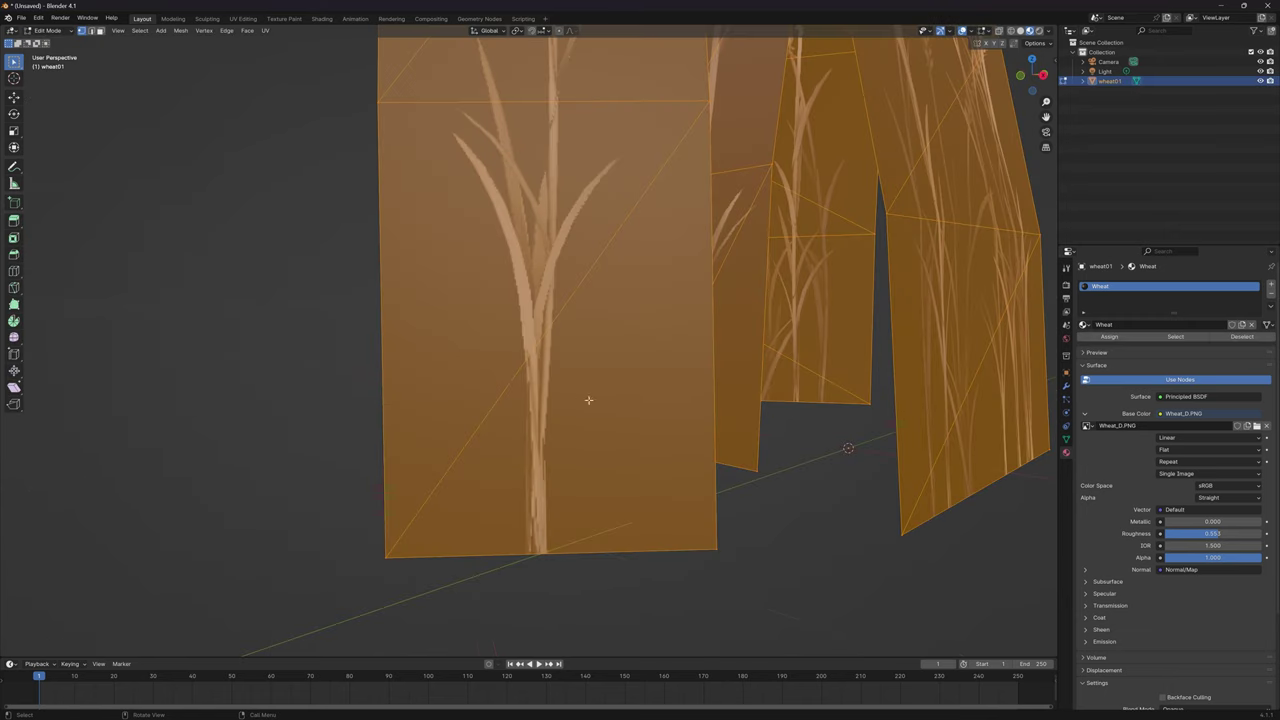
key(k)
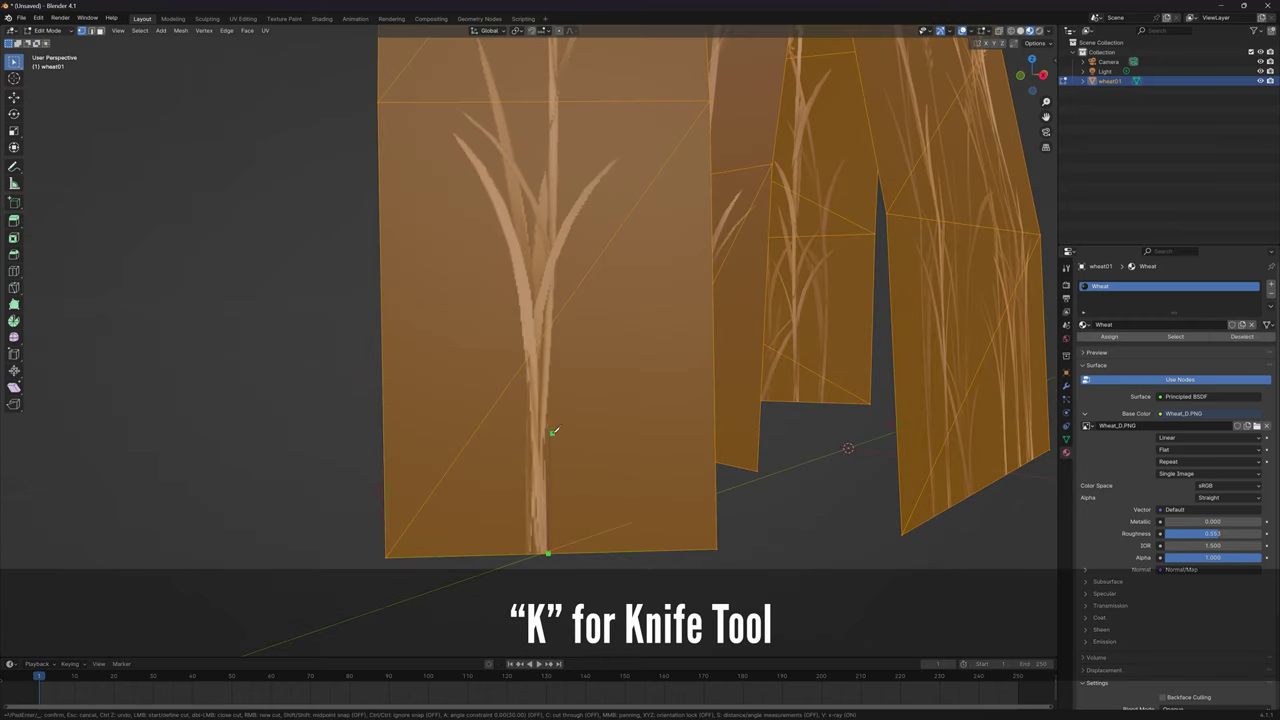
click(557, 264)
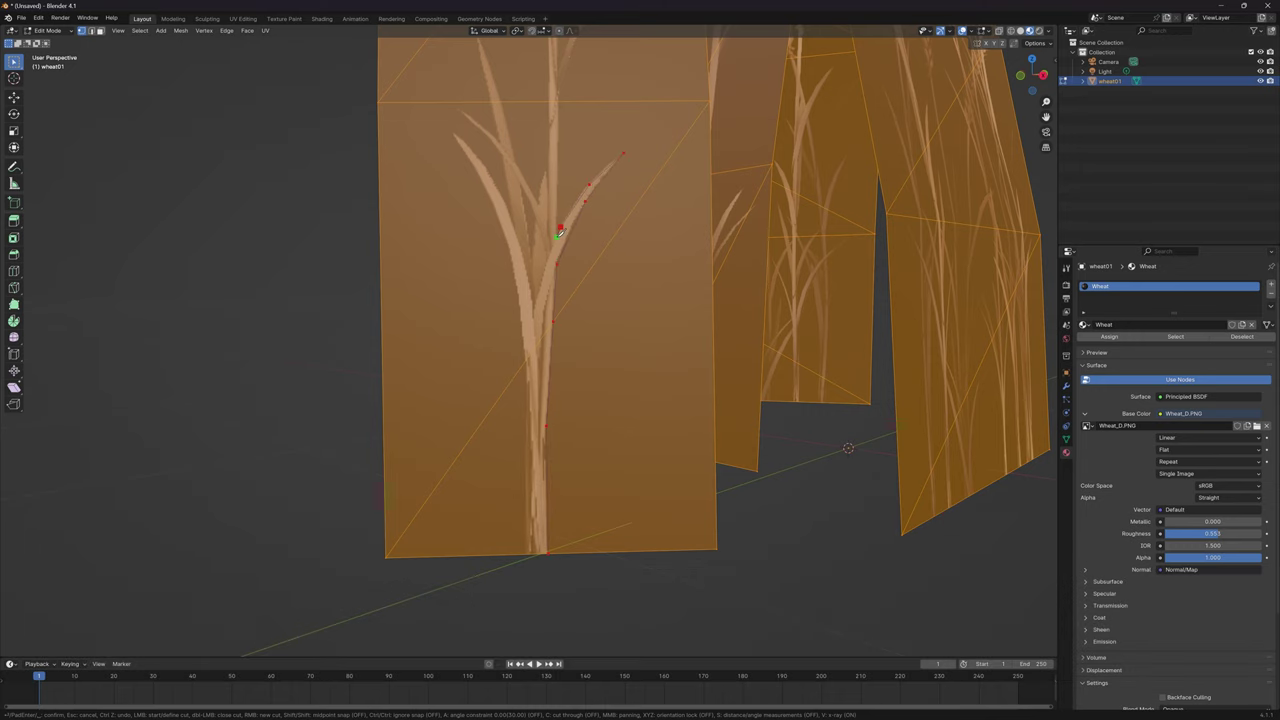
scroll(612, 143, down, 2)
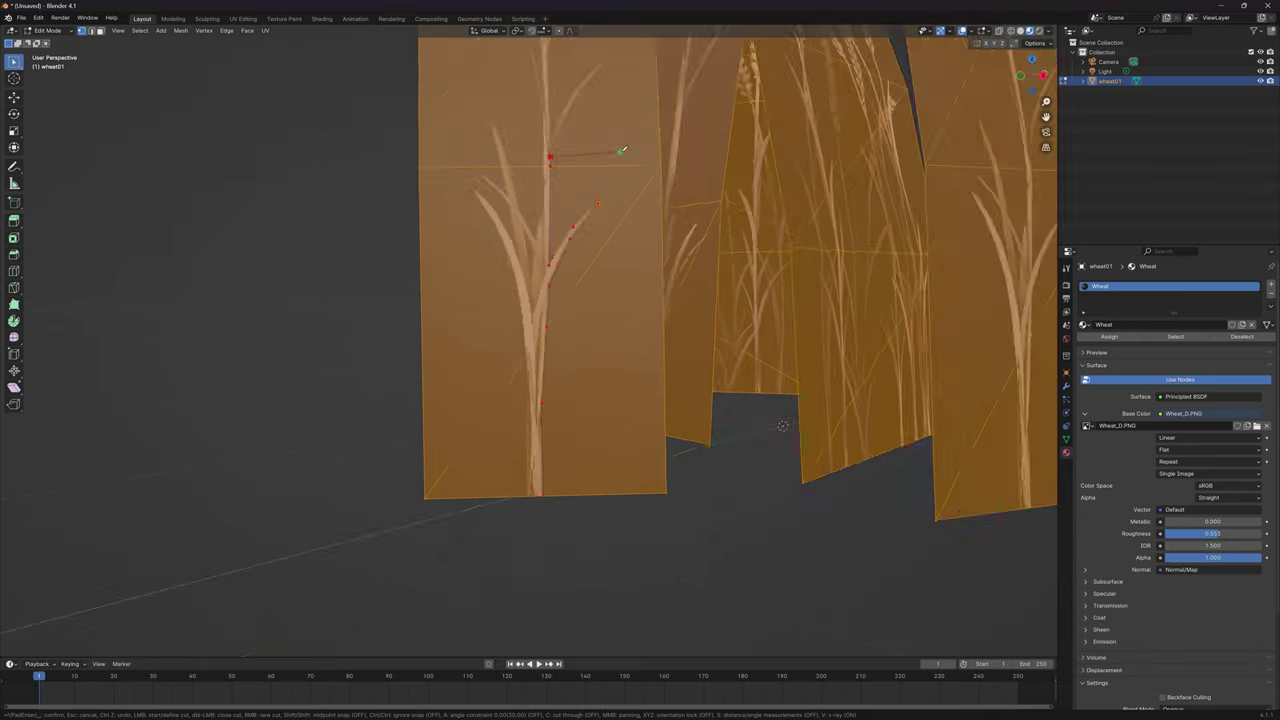
shift+middle_drag(562, 152, 537, 414)
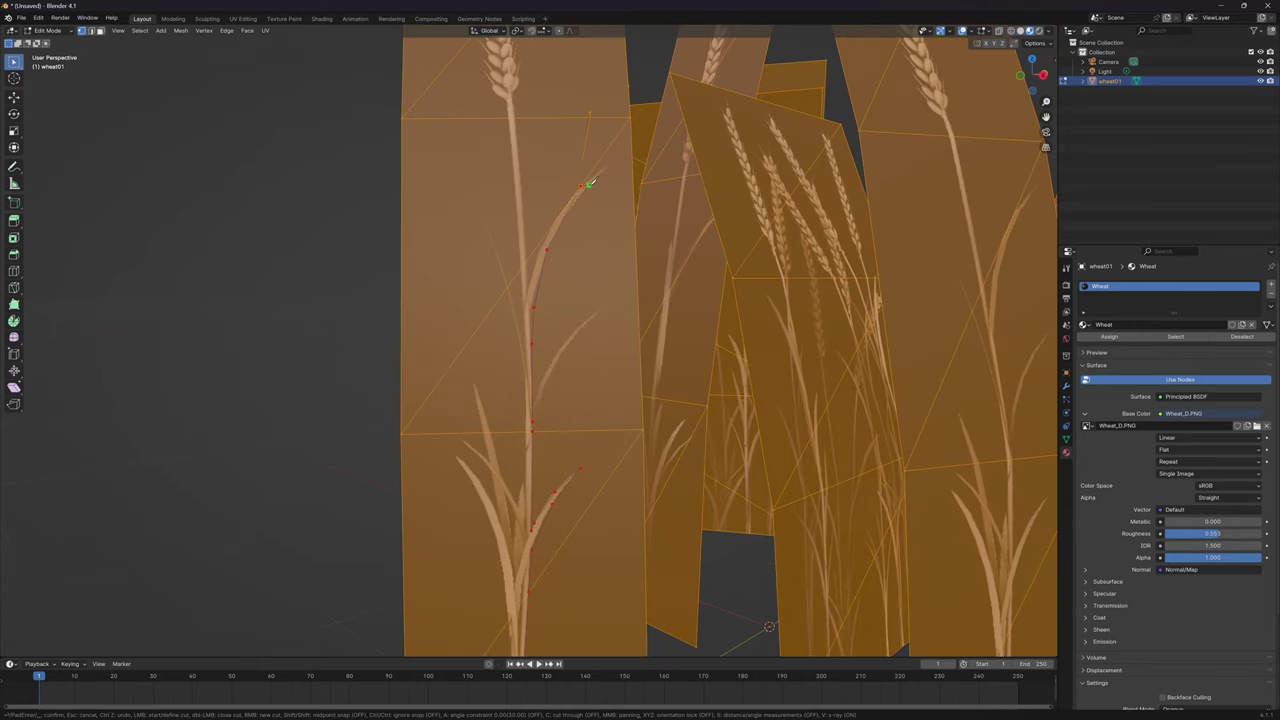
scroll(596, 174, up, 5)
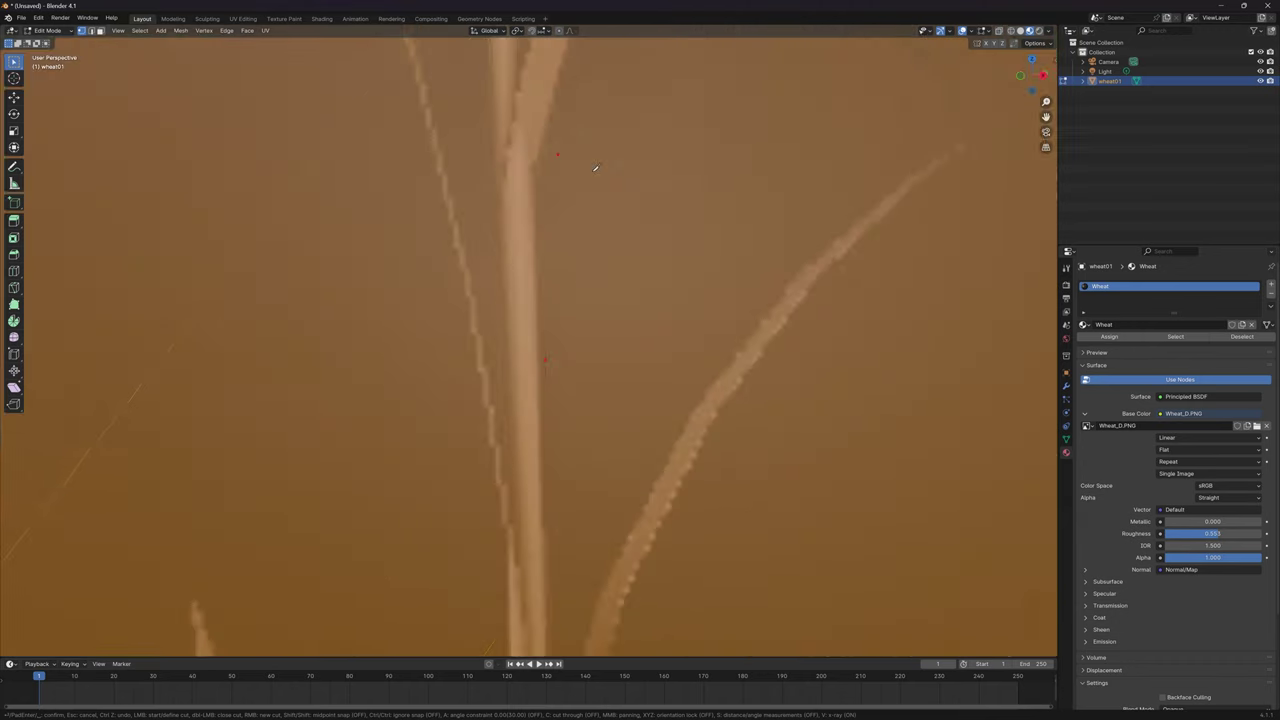
scroll(592, 171, down, 3)
scroll(561, 119, down, 2)
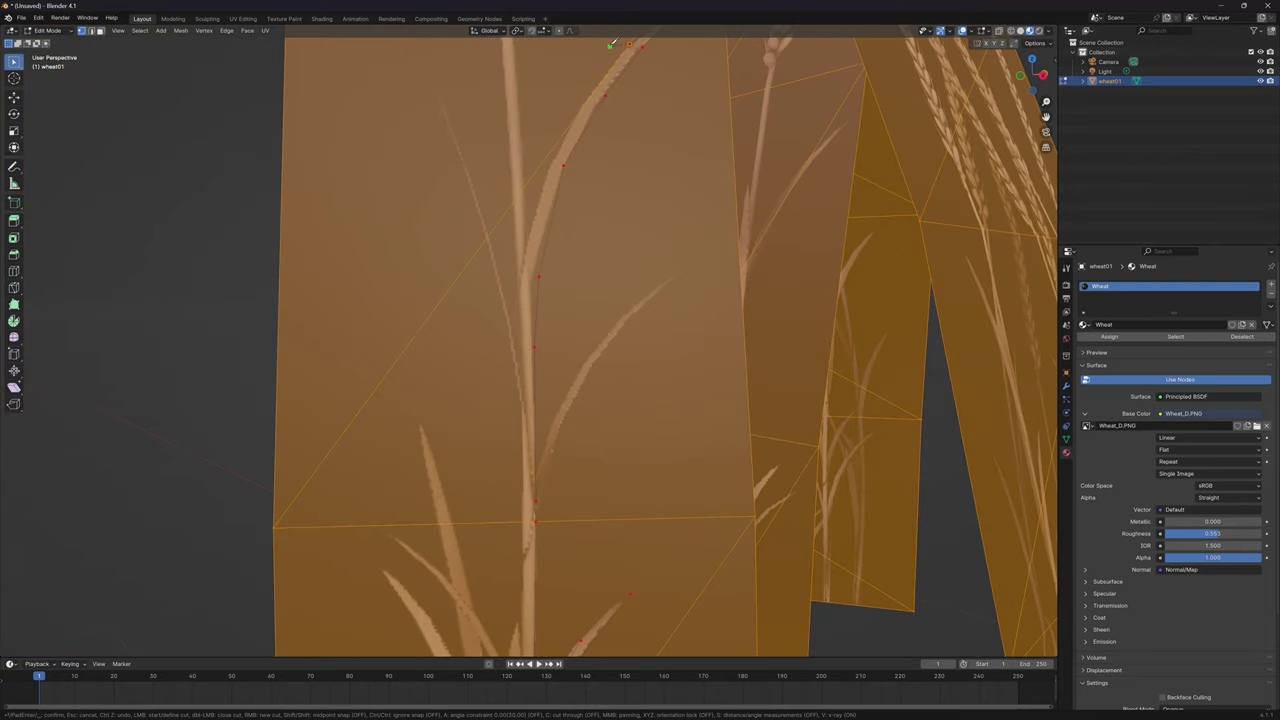
key(Return)
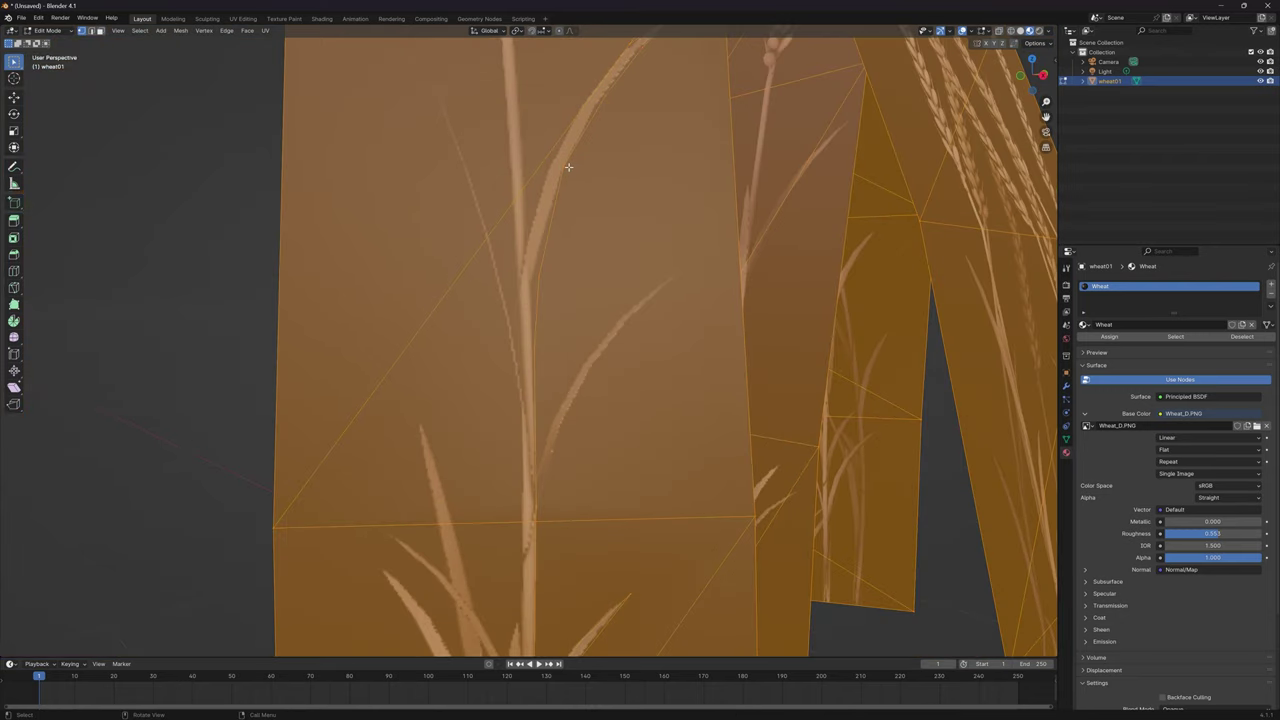
Knife-cut the front card around the wheat ear and down the left side of the upper stem.
key(k)
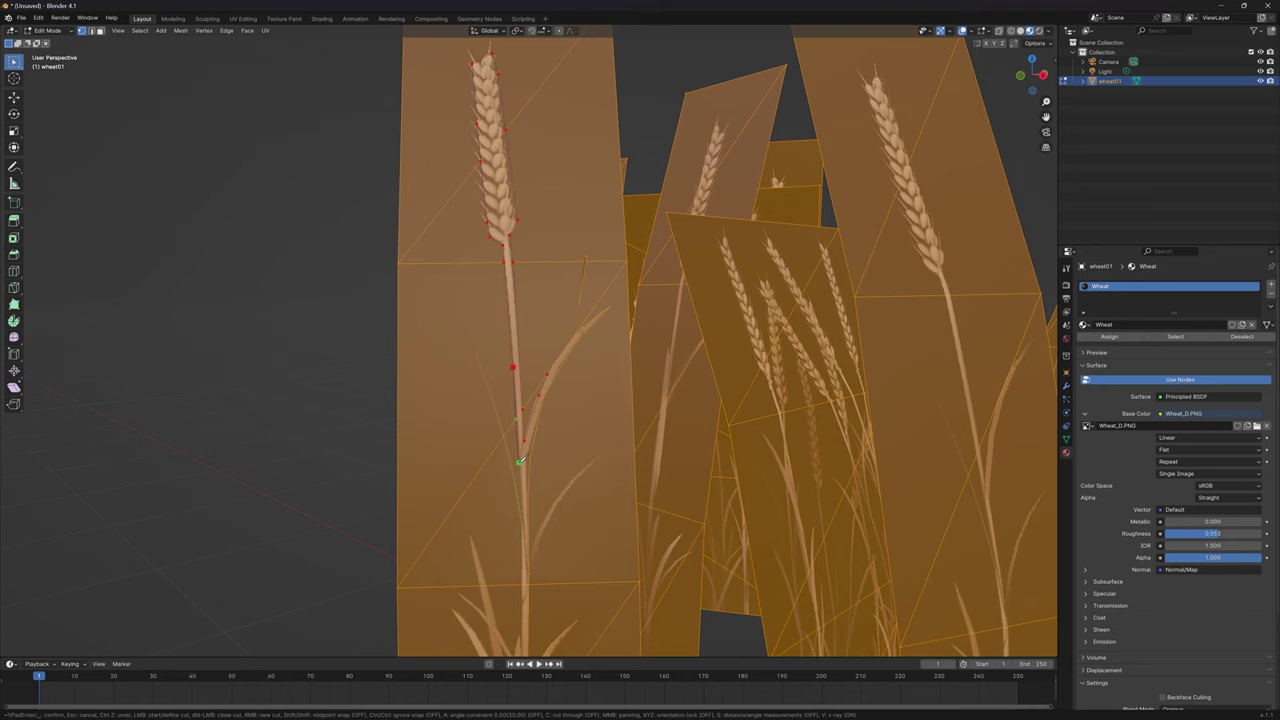
click(520, 461)
shift+middle_drag(563, 506, 587, 305)
scroll(523, 284, up, 1)
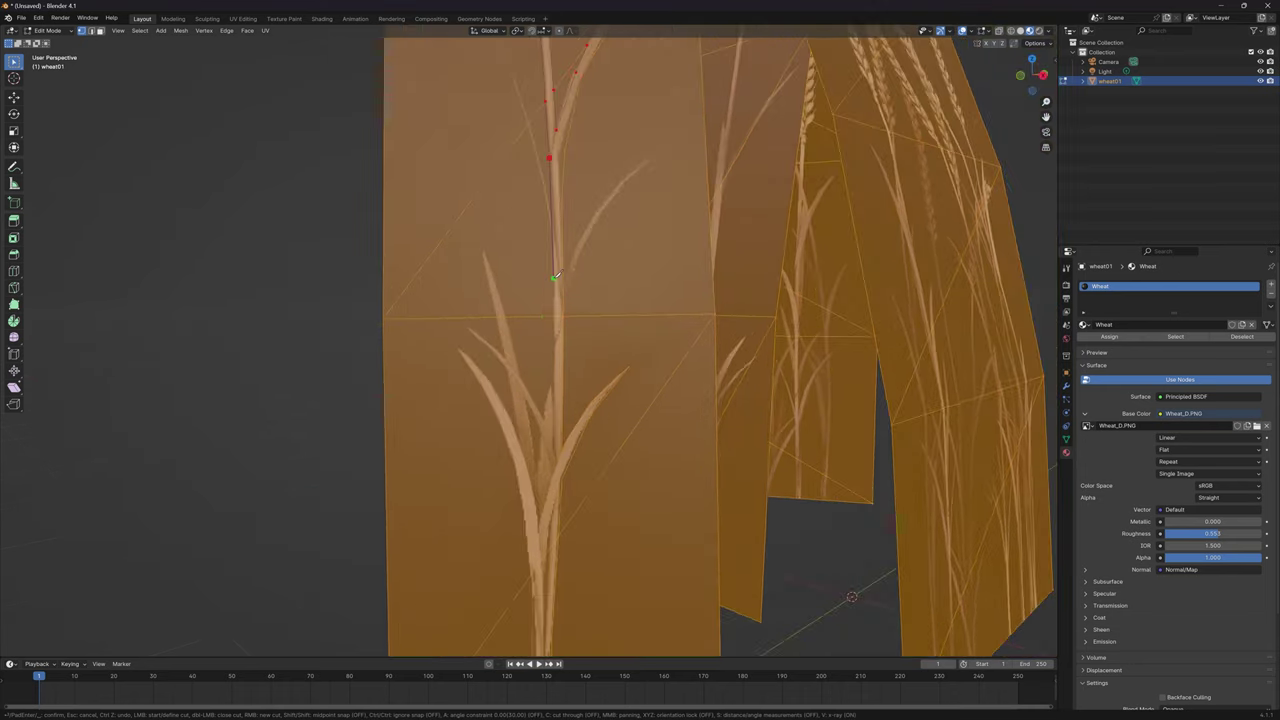
scroll(556, 206, down, 2)
shift+middle_drag(556, 206, 610, 560)
scroll(606, 362, up, 6)
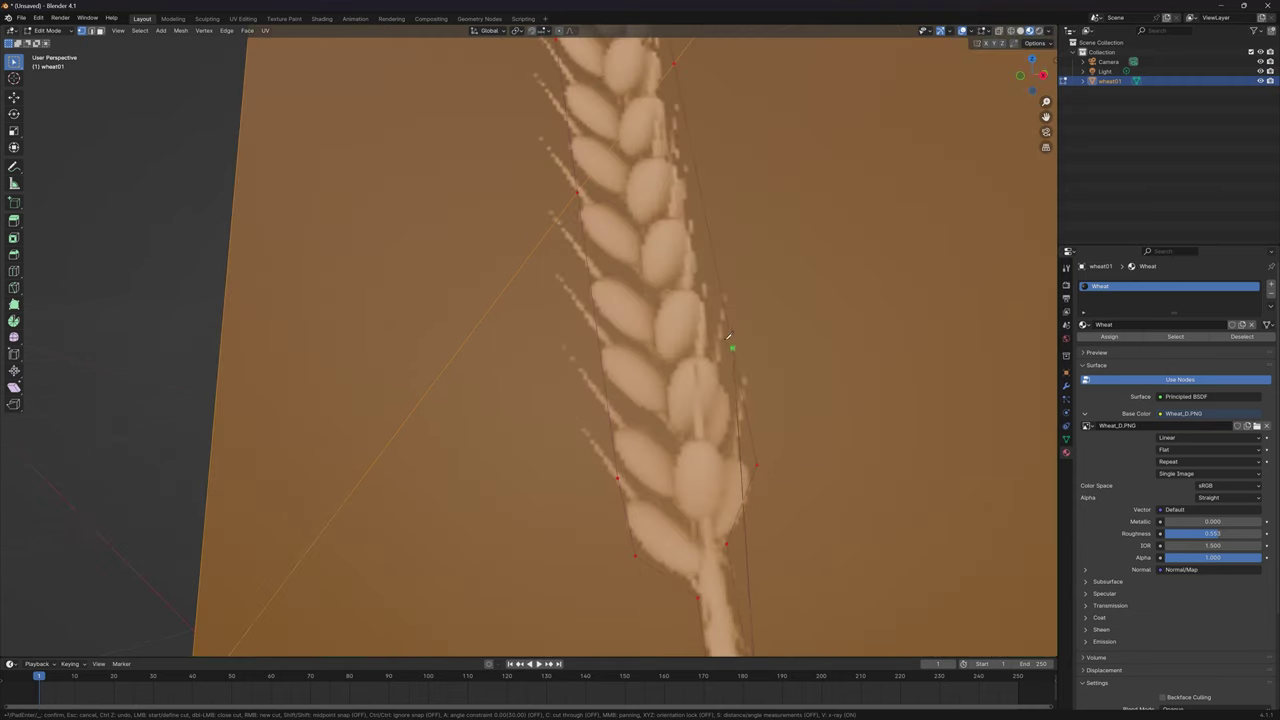
scroll(645, 475, down, 6)
shift+middle_drag(643, 475, 600, 226)
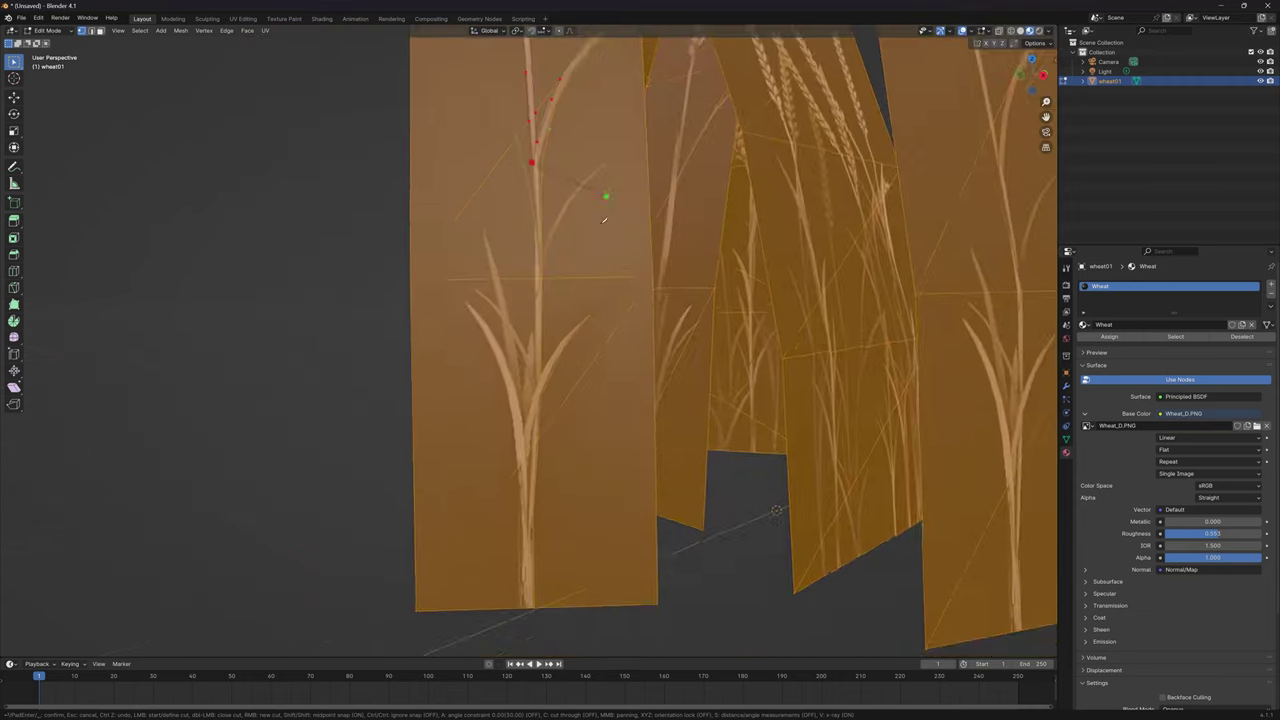
Continue the knife cut around the lower left leaves and down to the base of the stalk on the front card.
scroll(575, 208, up, 4)
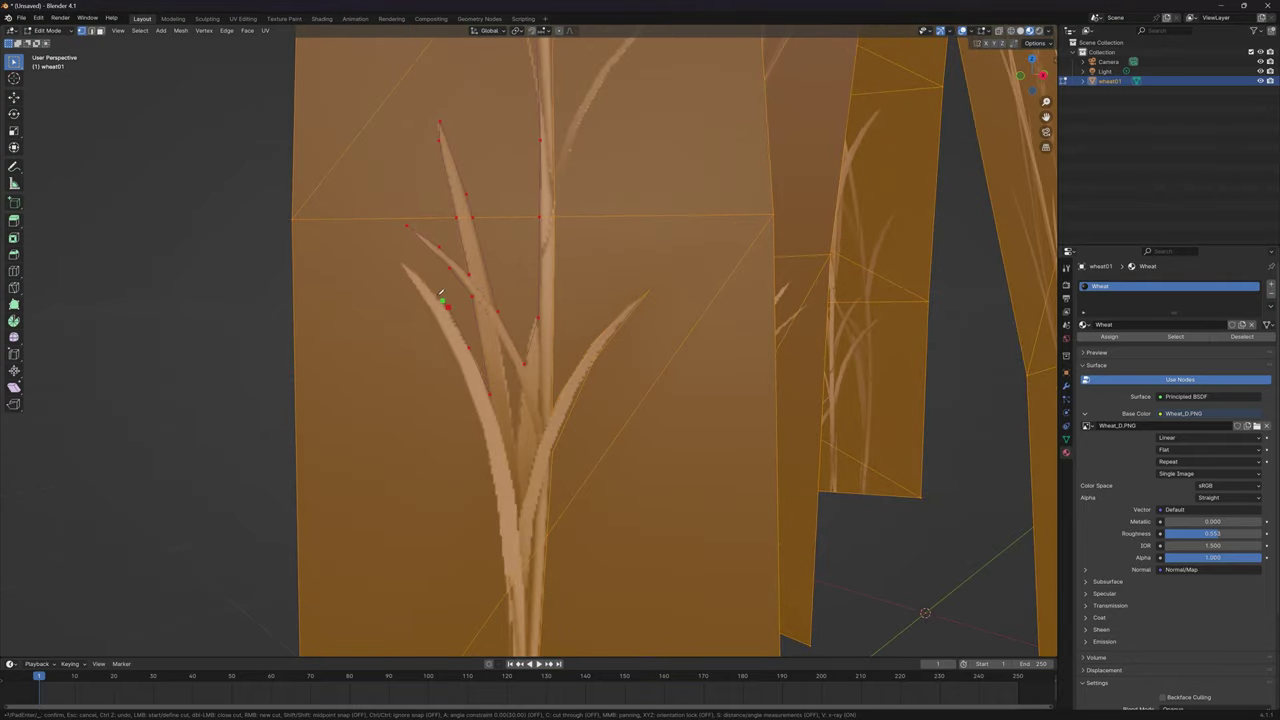
click(470, 388)
click(491, 480)
shift+middle_drag(556, 549, 531, 327)
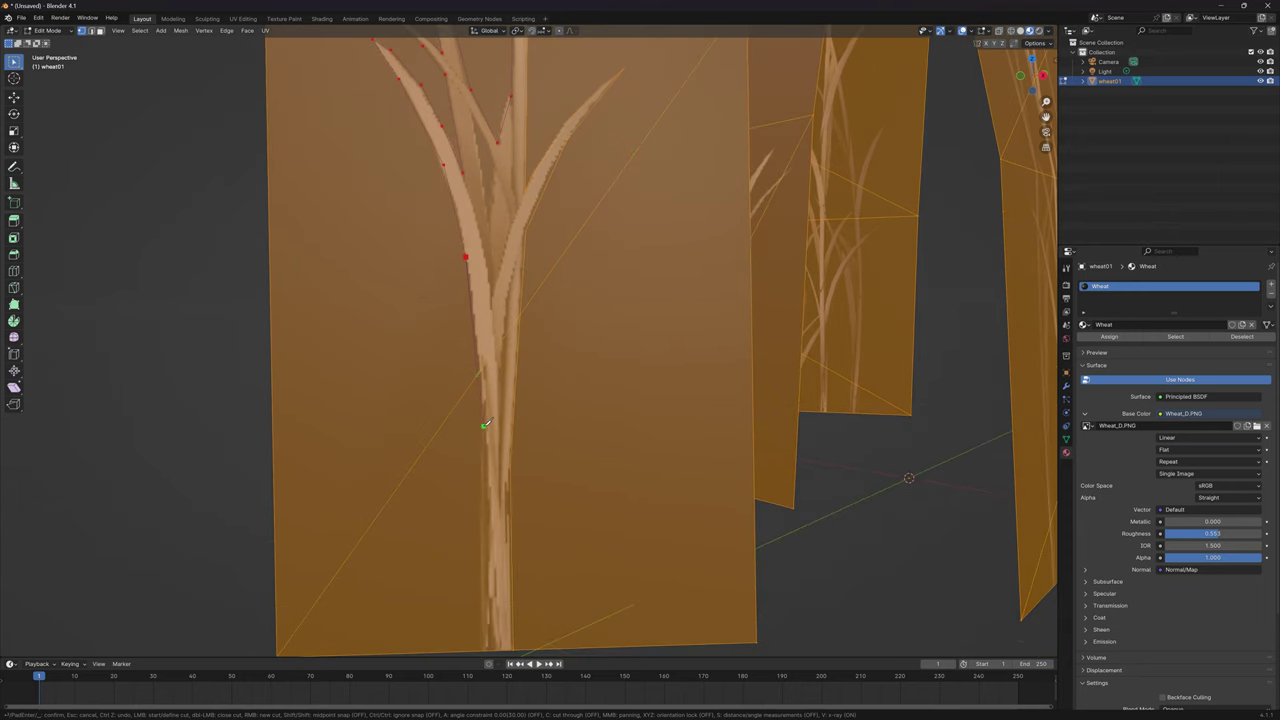
click(484, 425)
scroll(490, 434, down, 4)
shift+middle_drag(559, 488, 557, 409)
scroll(512, 428, up, 2)
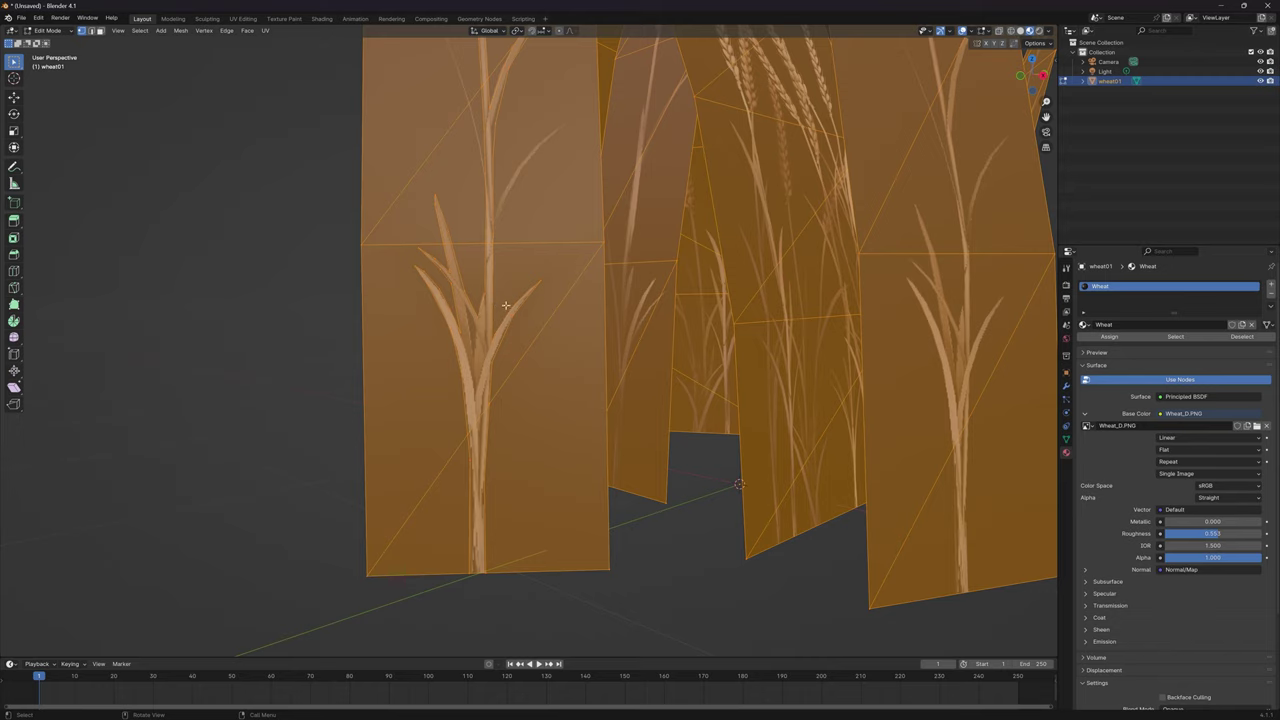
In face selection mode, select the background faces around the cut-out stalk on the front card and delete them.
middle_drag(506, 305, 506, 317)
scroll(506, 317, down, 1)
scroll(506, 317, down, 1)
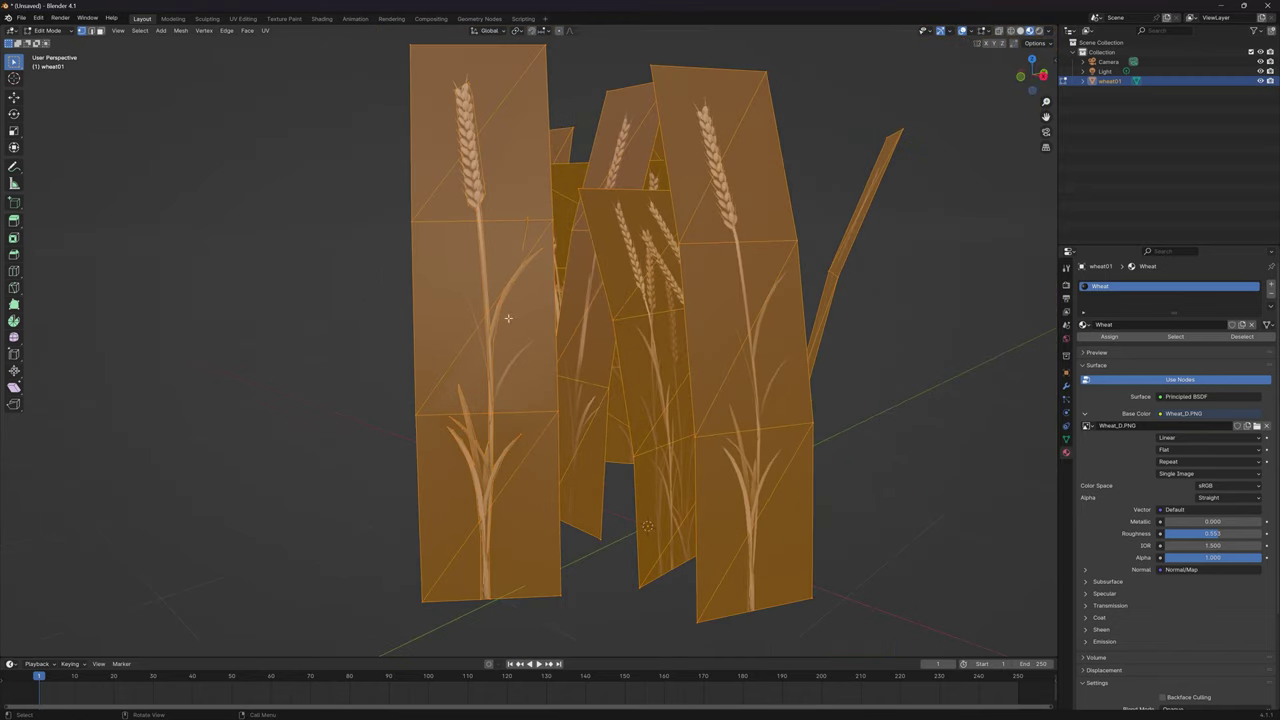
click(419, 196)
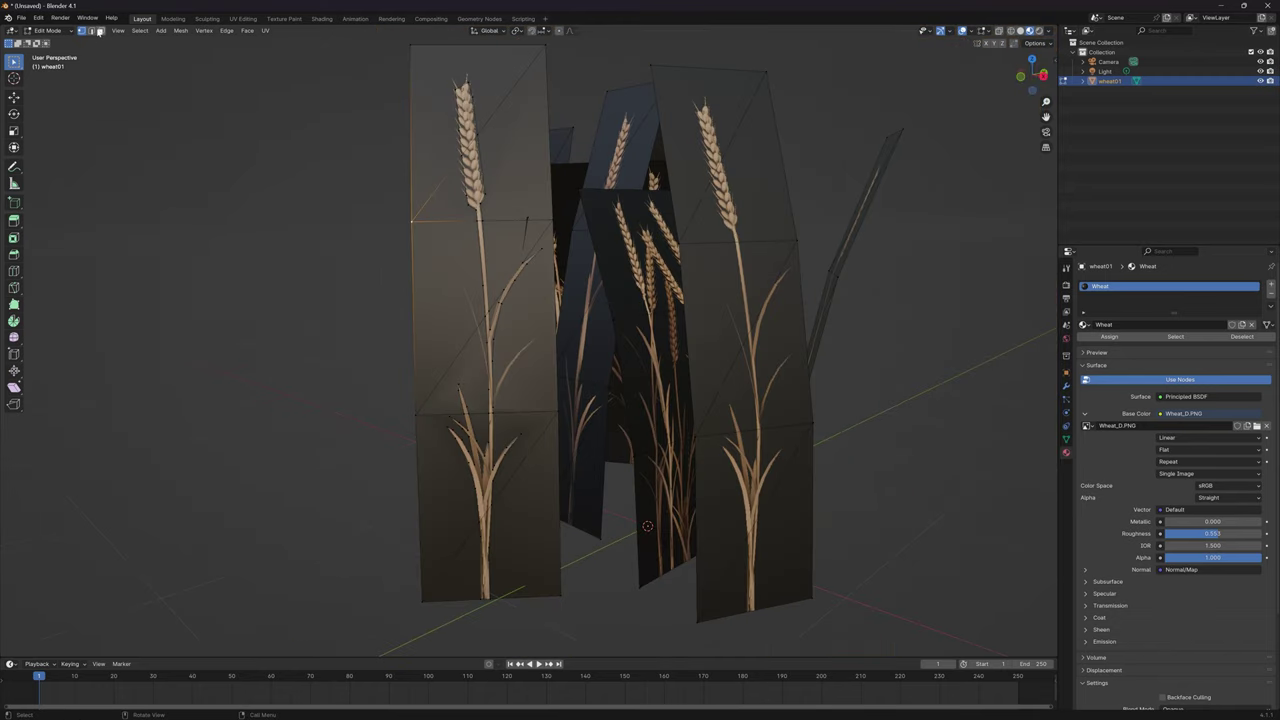
click(100, 31)
click(491, 134)
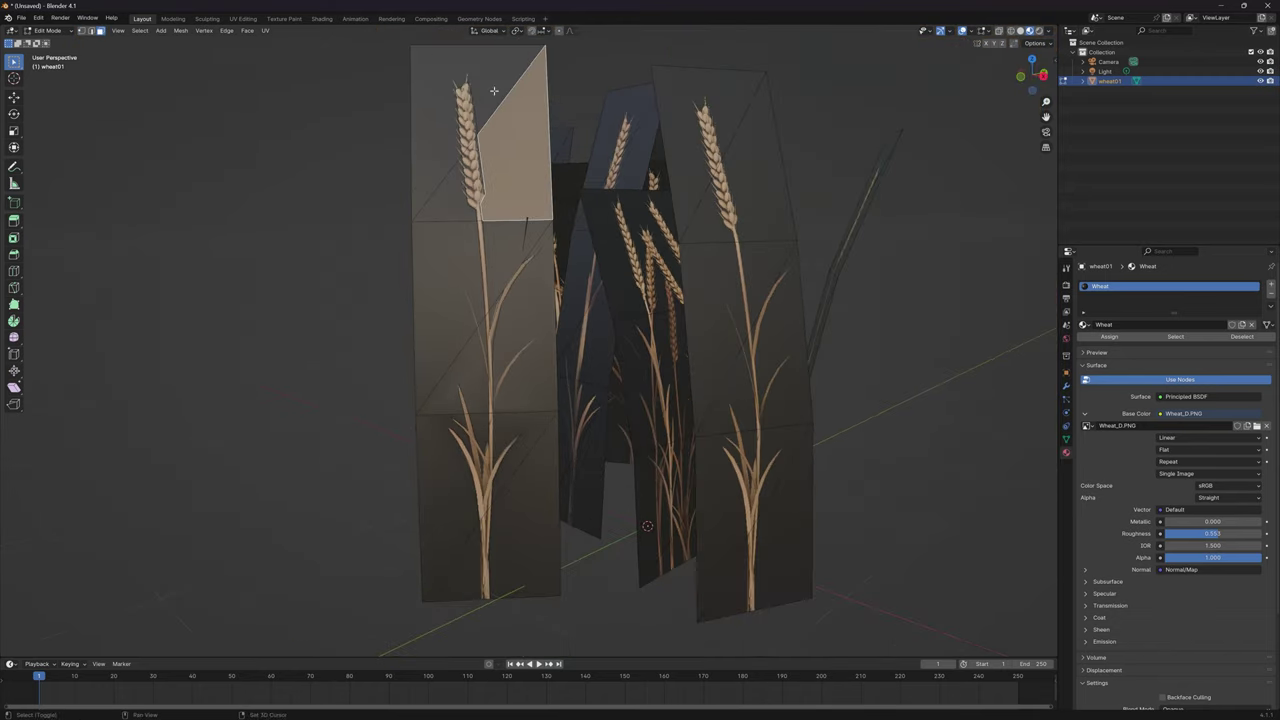
shift+click(443, 205)
shift+click(443, 263)
shift+click(520, 323)
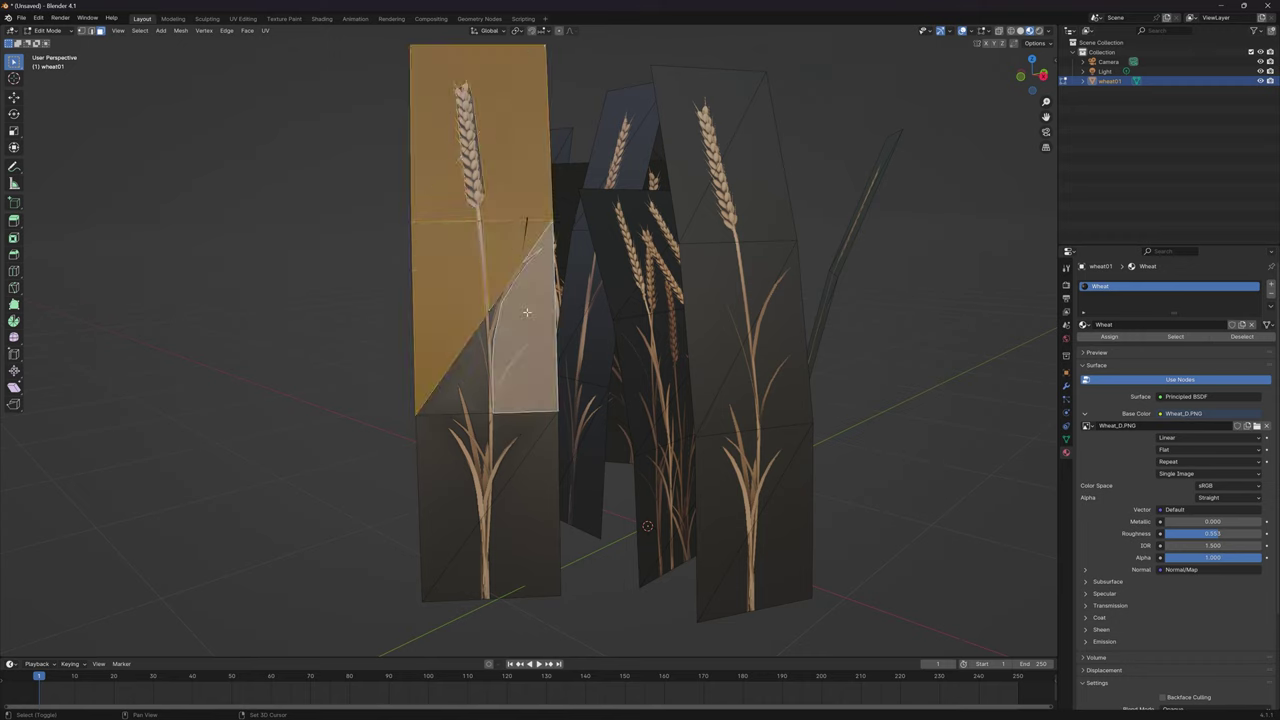
shift+click(461, 362)
shift+click(512, 490)
shift+click(456, 548)
shift+click(467, 456)
shift+click(437, 452)
shift+click(480, 427)
shift+click(470, 563)
key(x)
click(454, 450)
middle_drag(454, 450, 546, 338)
Duplicate the whole cut-out wheat stalk and place the copy over the matching stalk on the neighbouring flat card.
key(l)
middle_drag(594, 304, 522, 348)
scroll(497, 258, down, 2)
key(shift+d)
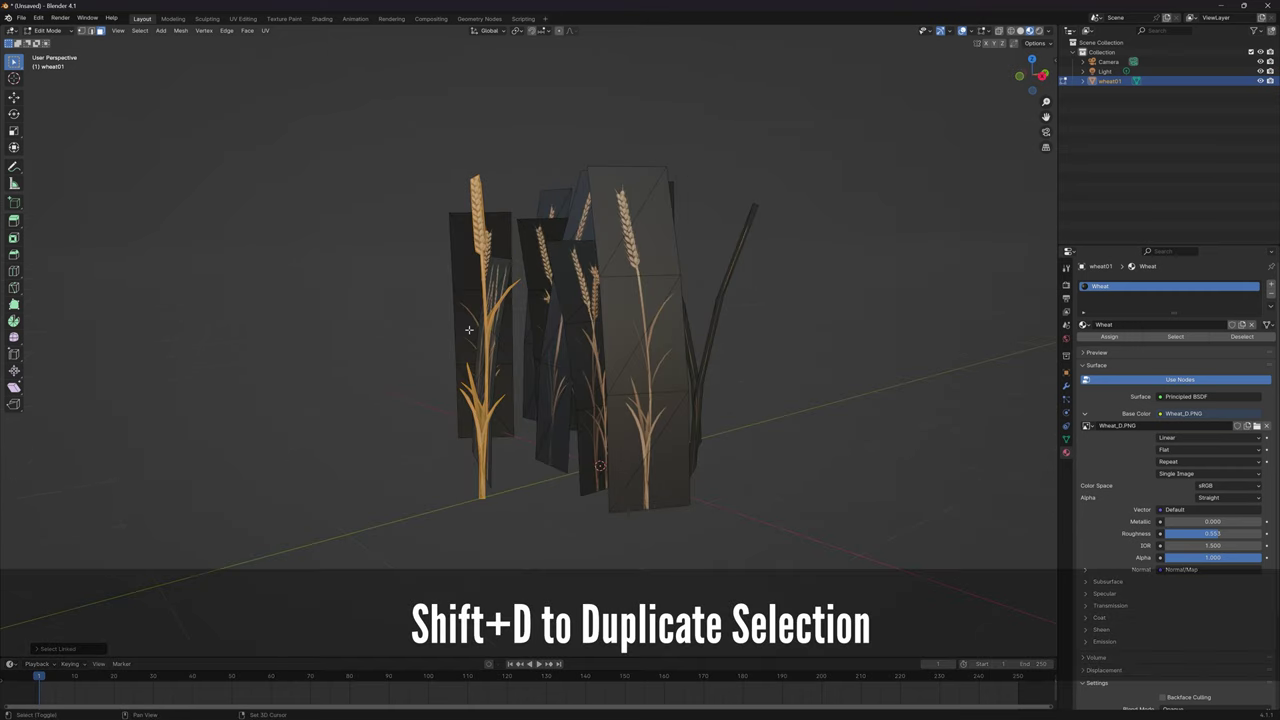
click(622, 334)
middle_drag(624, 335, 498, 338)
key(ctrl+z)
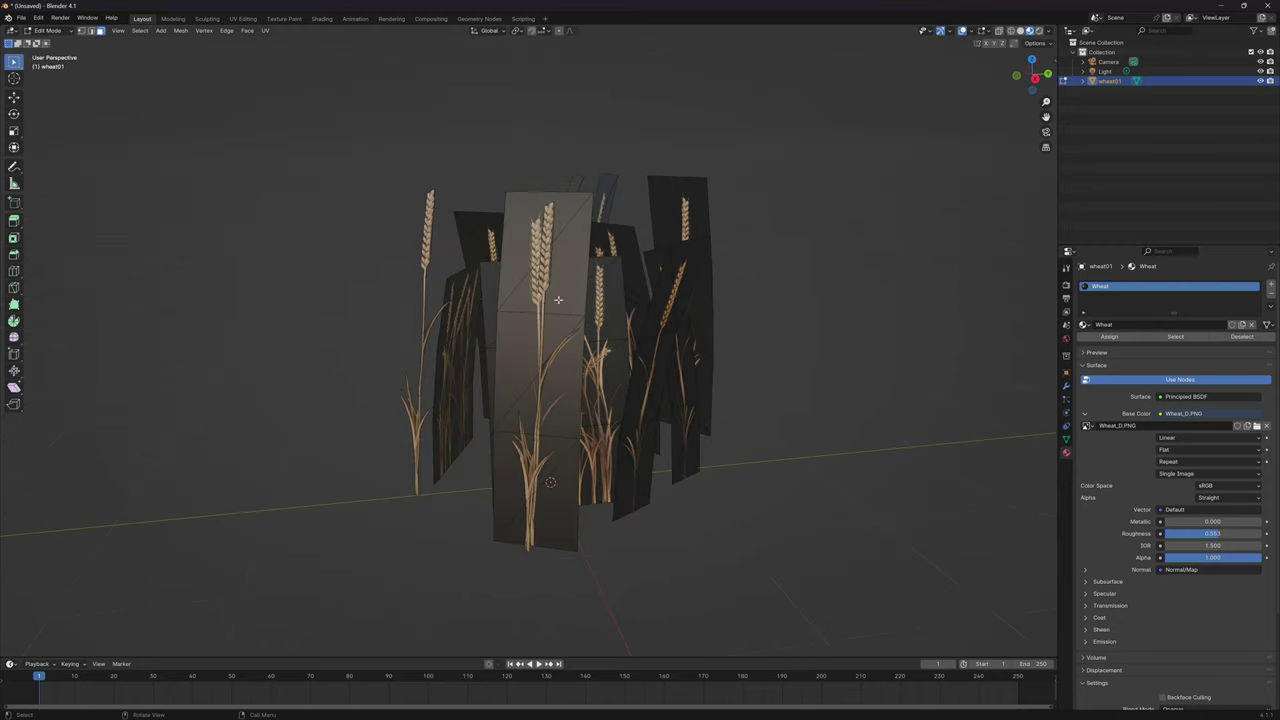
Delete the flat card that the duplicated wheat stalk replaces, selecting all its linked faces.
key(l)
key(x)
click(571, 304)
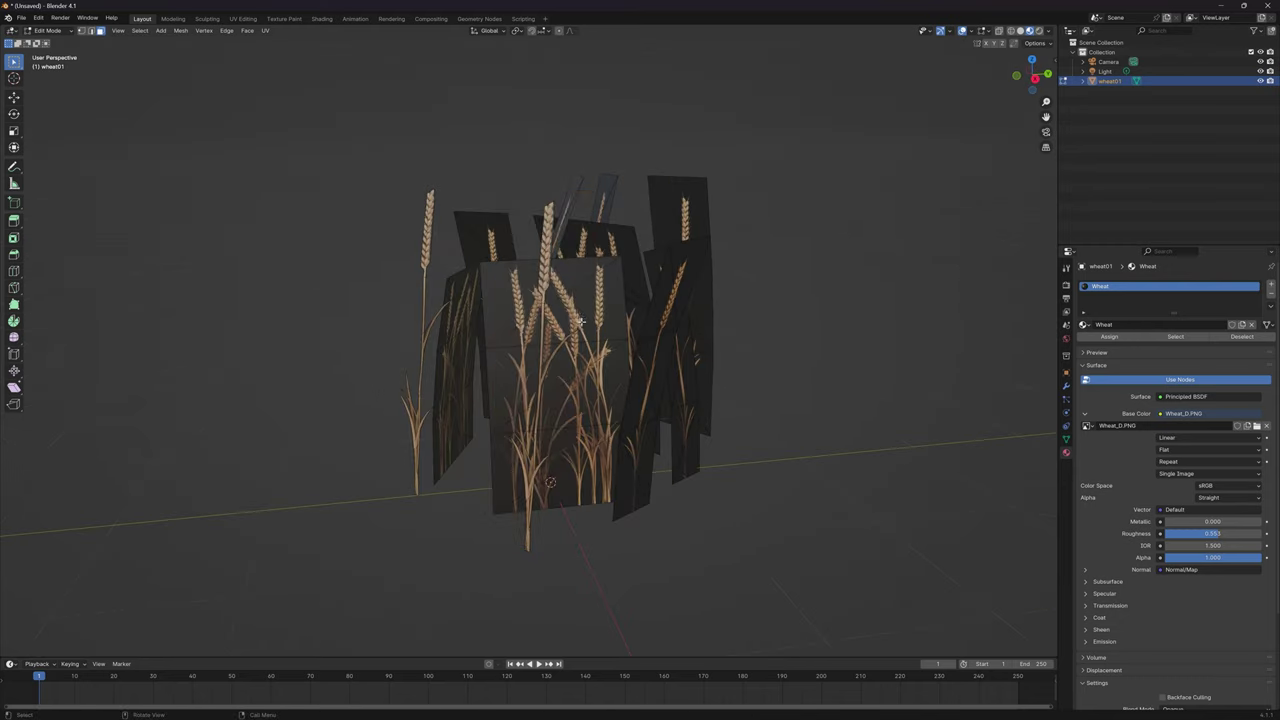
middle_drag(575, 305, 570, 370)
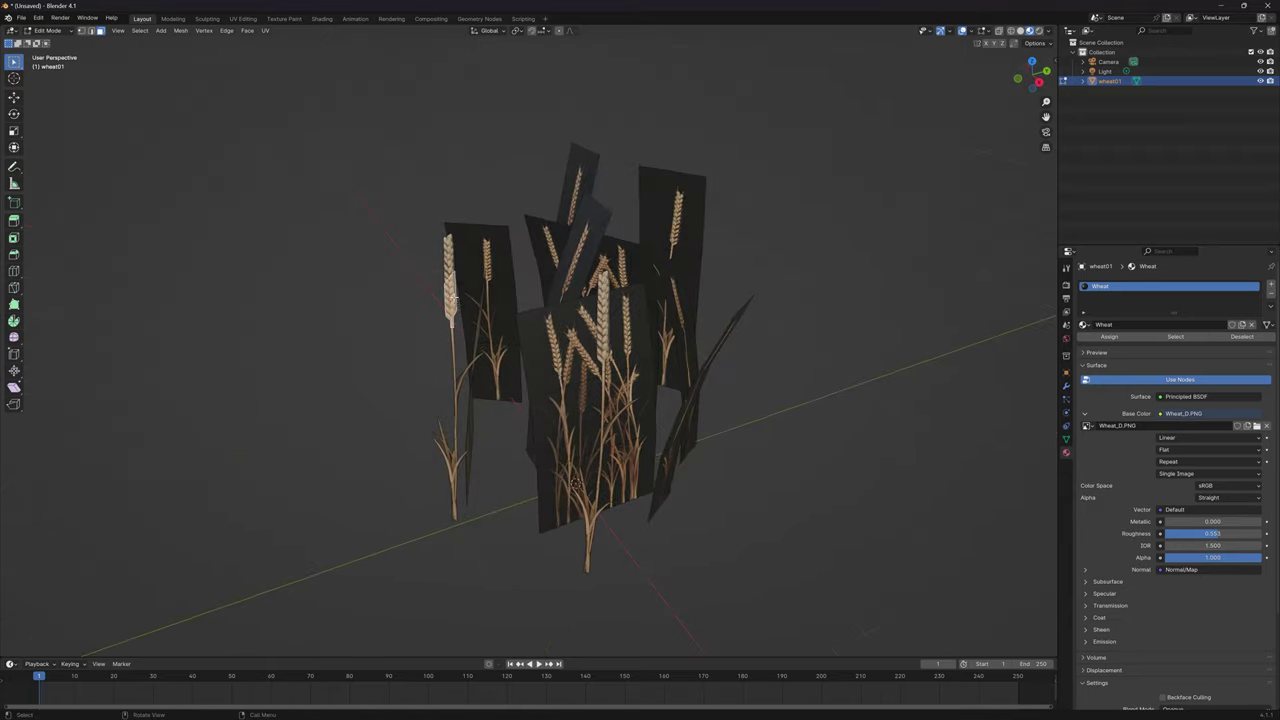
Select all linked faces of the original cut-out stalk and triangulate them.
click(459, 291)
scroll(445, 293, up, 2)
key(l)
middle_drag(425, 288, 480, 203)
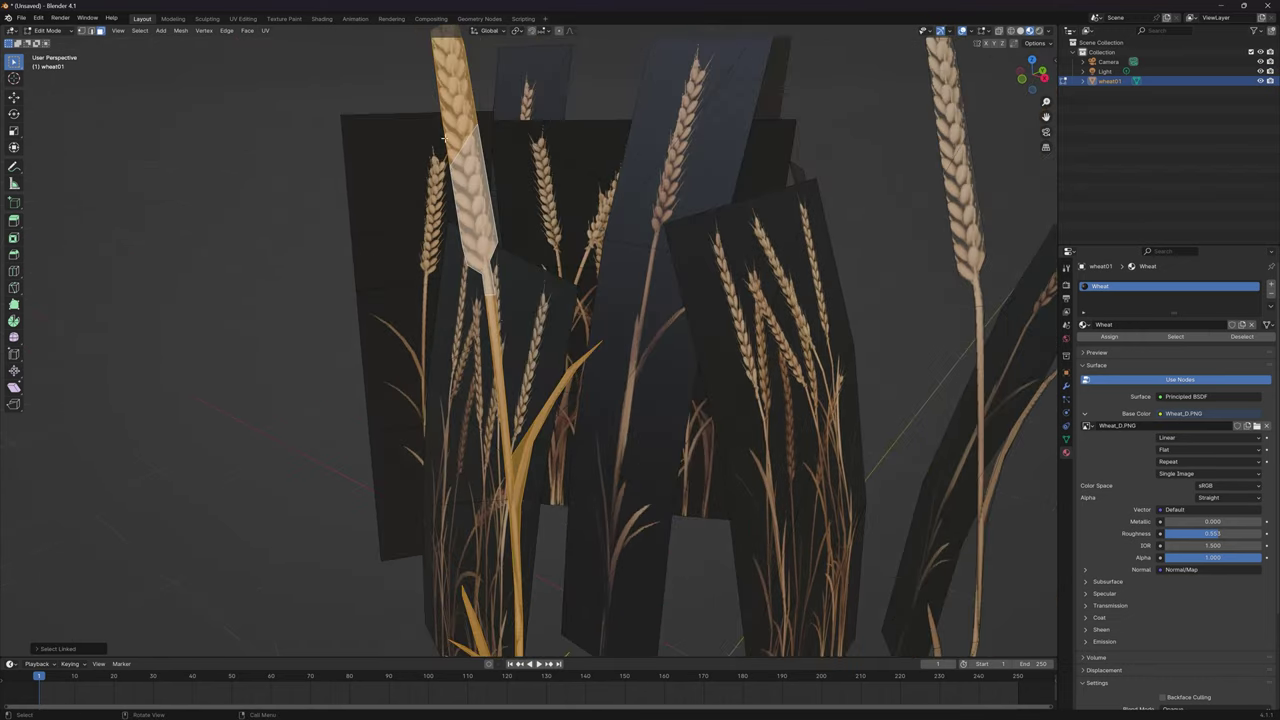
shift+middle_drag(459, 135, 460, 240)
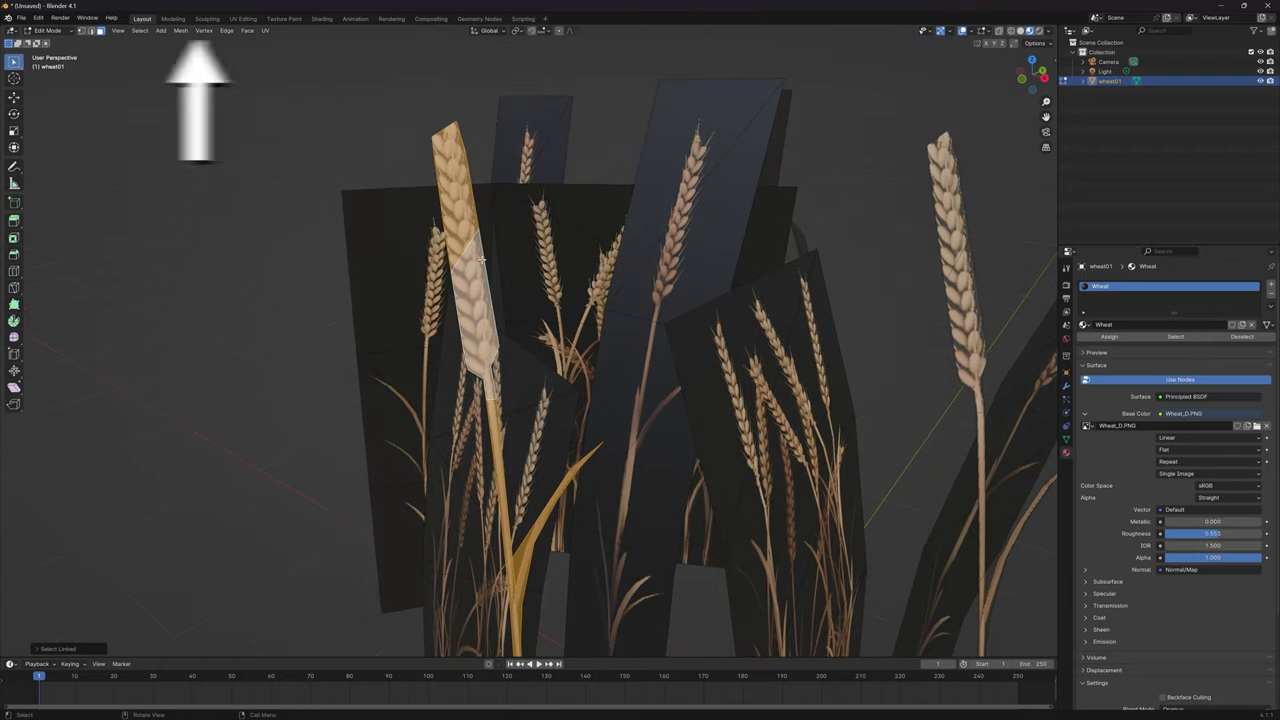
click(248, 31)
click(270, 94)
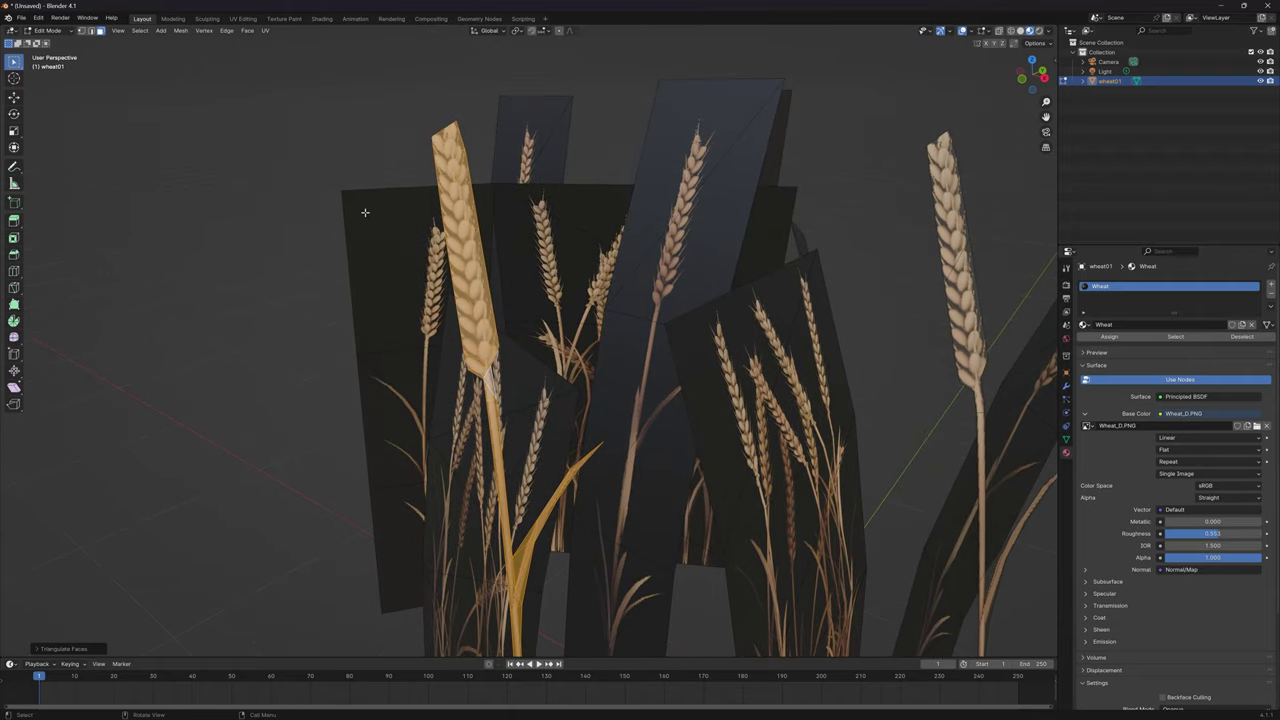
scroll(488, 371, down, 2)
shift+middle_drag(488, 371, 440, 215)
scroll(432, 300, up, 3)
middle_drag(432, 332, 426, 306)
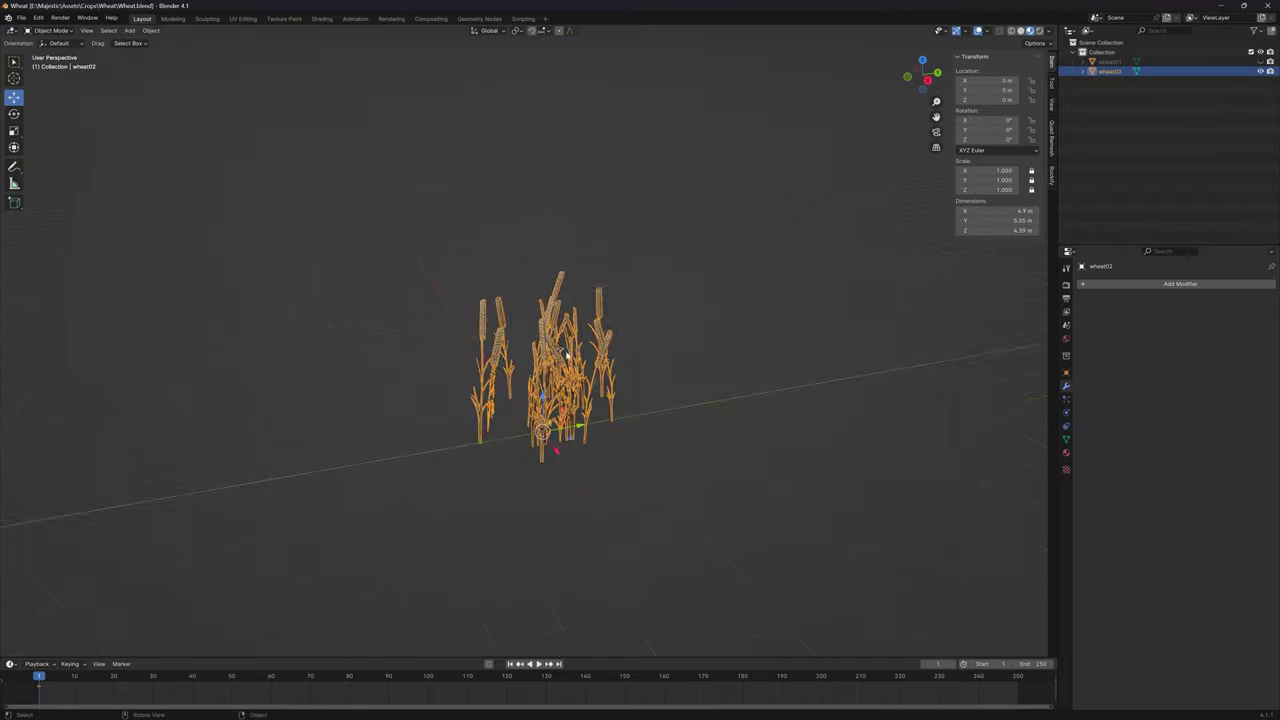
In the Wheat.blend scene, hide wheat02, show wheat01 instead and select it for a close view of its ears.
scroll(566, 353, up, 3)
click(1260, 71)
click(1260, 62)
middle_drag(608, 322, 657, 311)
shift+middle_drag(544, 327, 579, 263)
scroll(474, 297, up, 4)
click(526, 269)
scroll(580, 260, up, 3)
scroll(605, 245, up, 2)
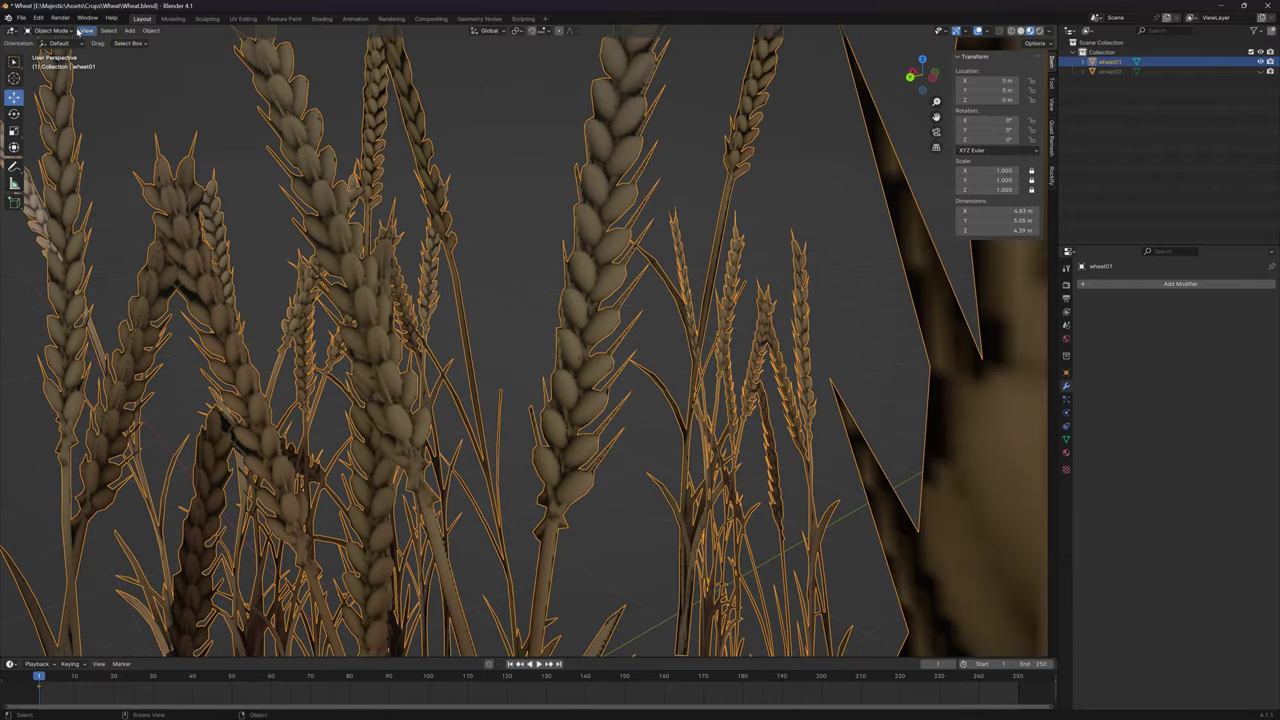
Put wheat01 in Edit Mode and examine its cut-out geometry from the side and from above.
click(50, 52)
scroll(484, 490, down, 8)
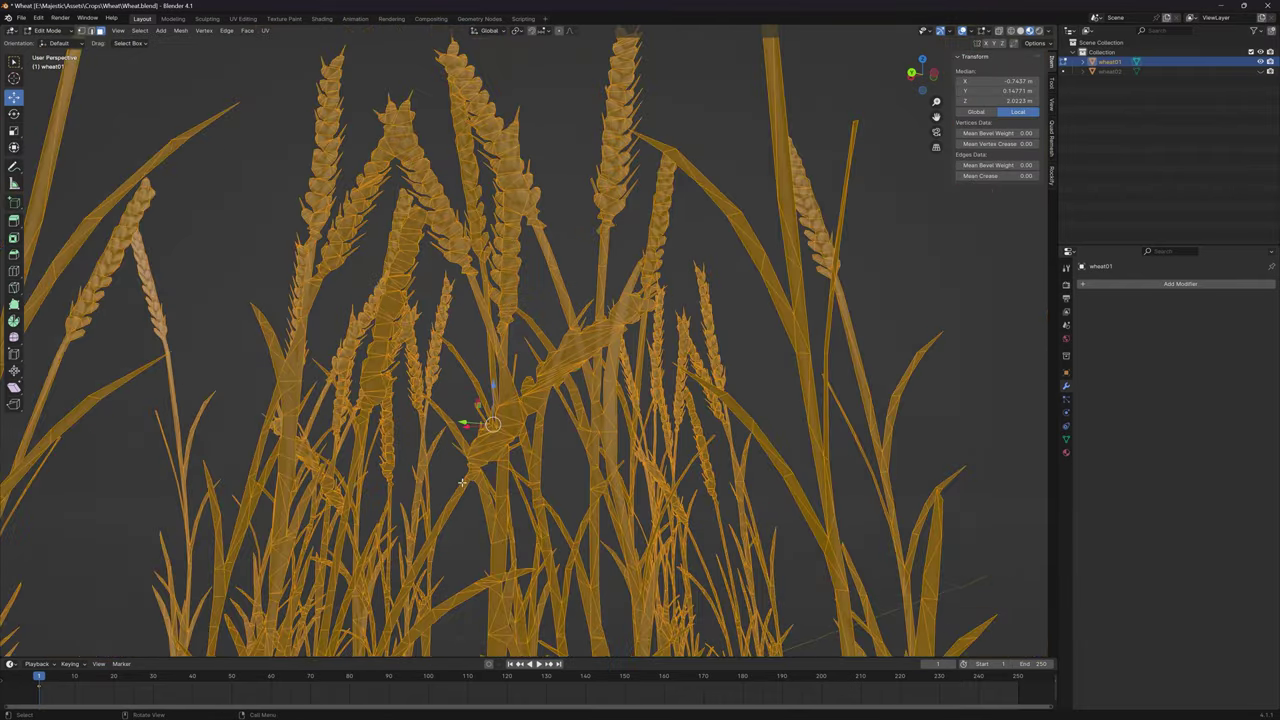
shift+middle_drag(422, 333, 370, 165)
shift+middle_drag(485, 415, 340, 129)
middle_drag(352, 268, 561, 390)
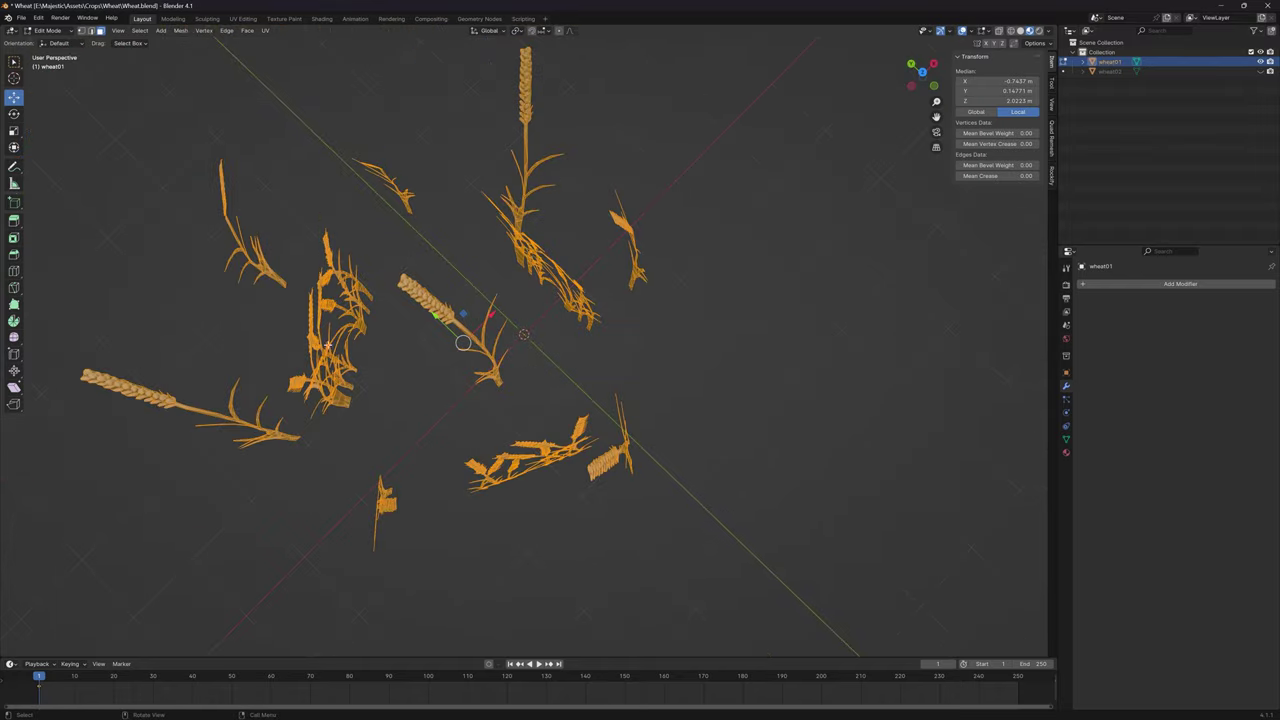
middle_drag(333, 371, 362, 226)
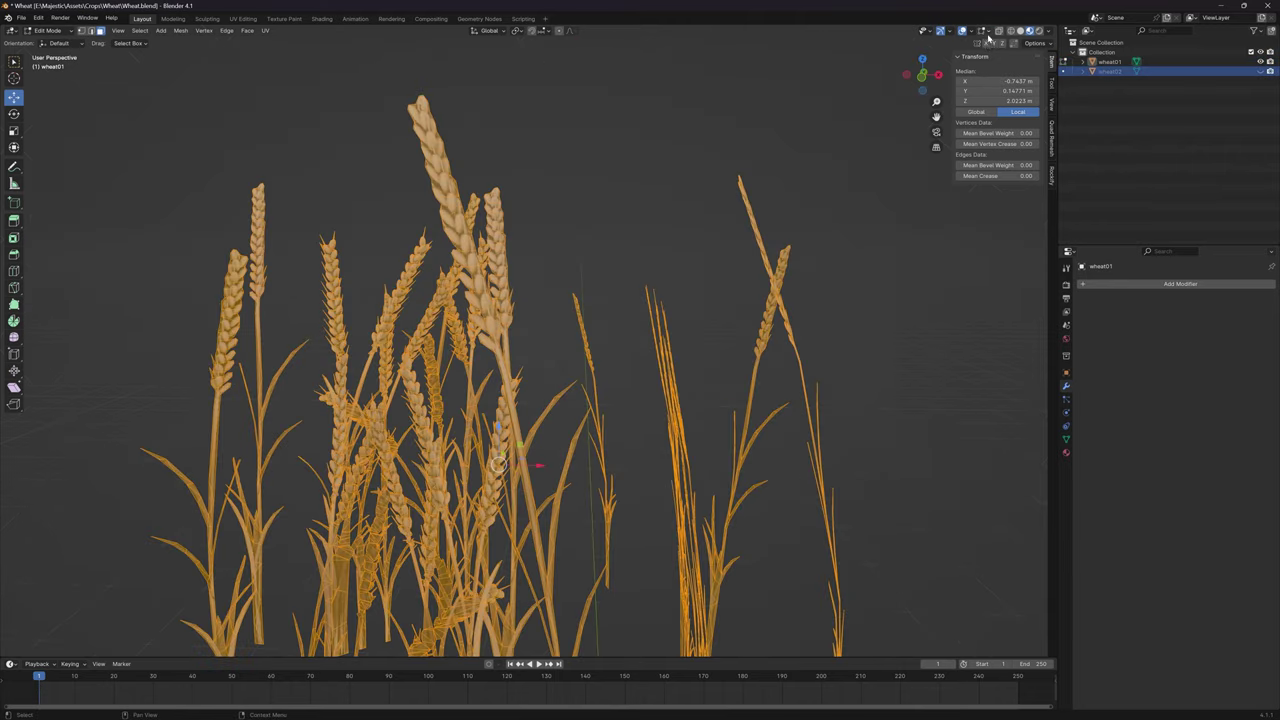
Turn on the Statistics overlay and check the polygon counts of the wheat01 mesh.
click(967, 31)
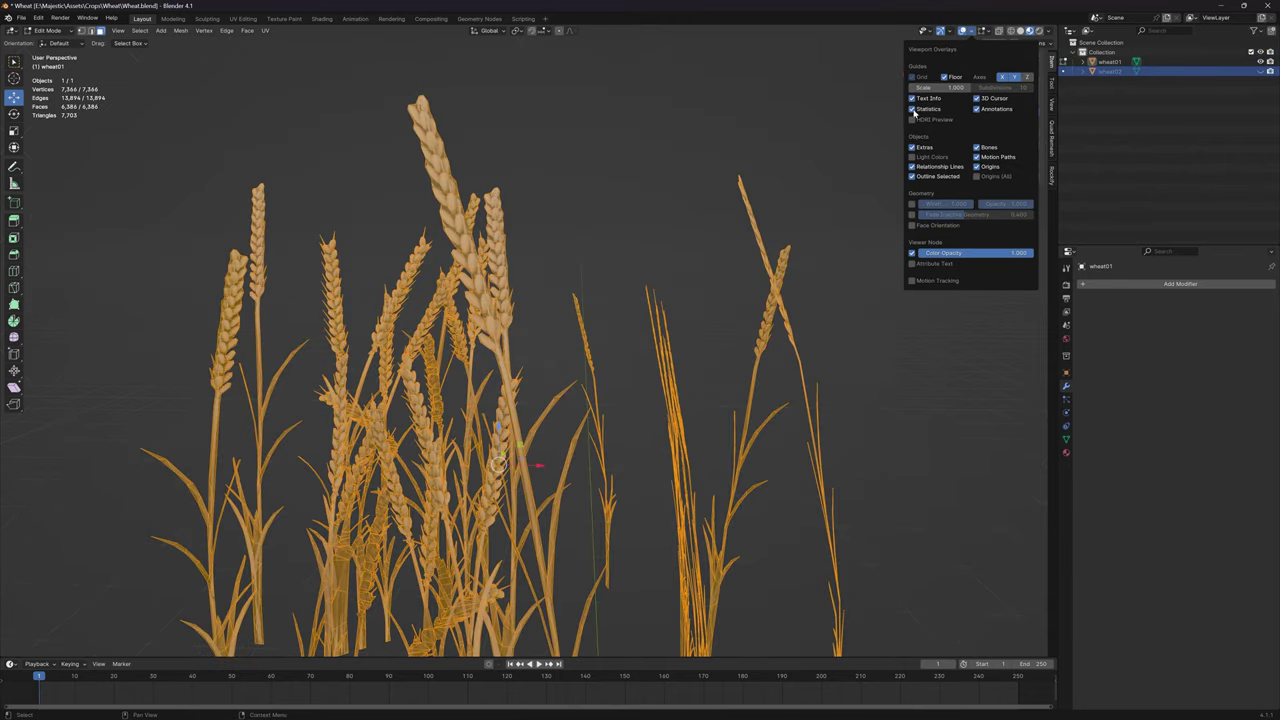
scroll(545, 156, down, 2)
middle_drag(545, 156, 582, 162)
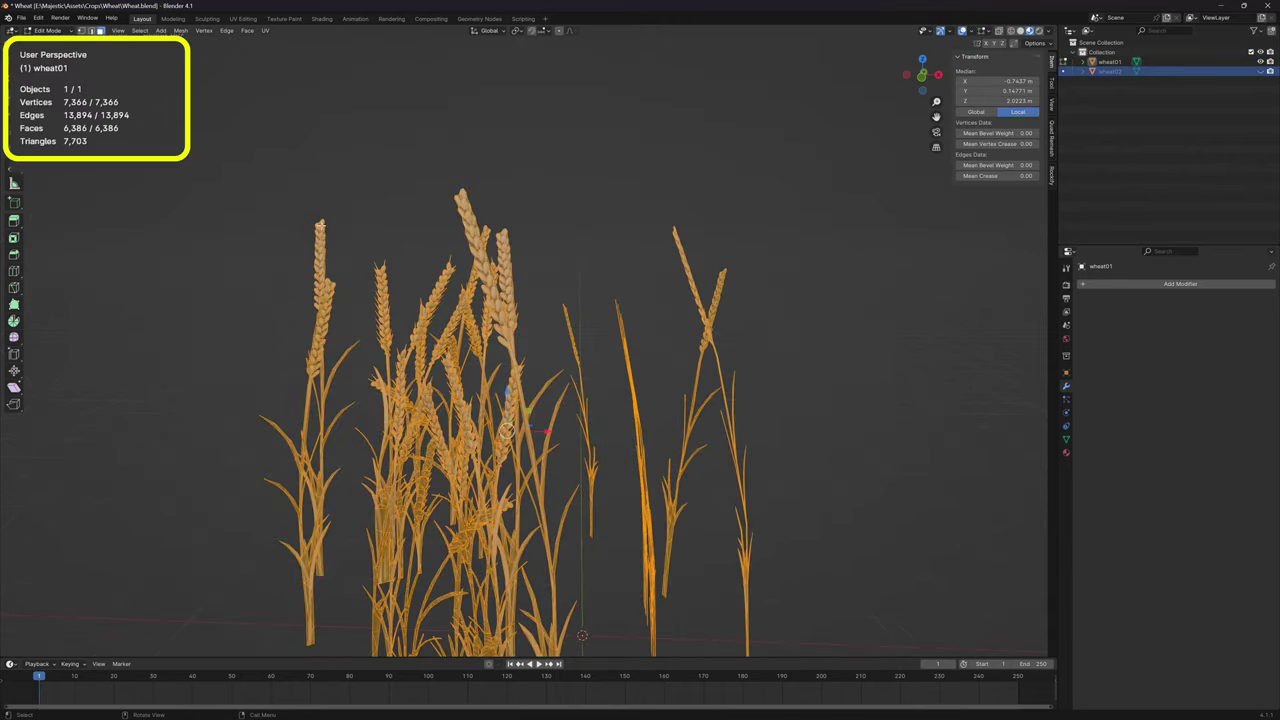
middle_drag(400, 249, 488, 246)
scroll(488, 248, up, 2)
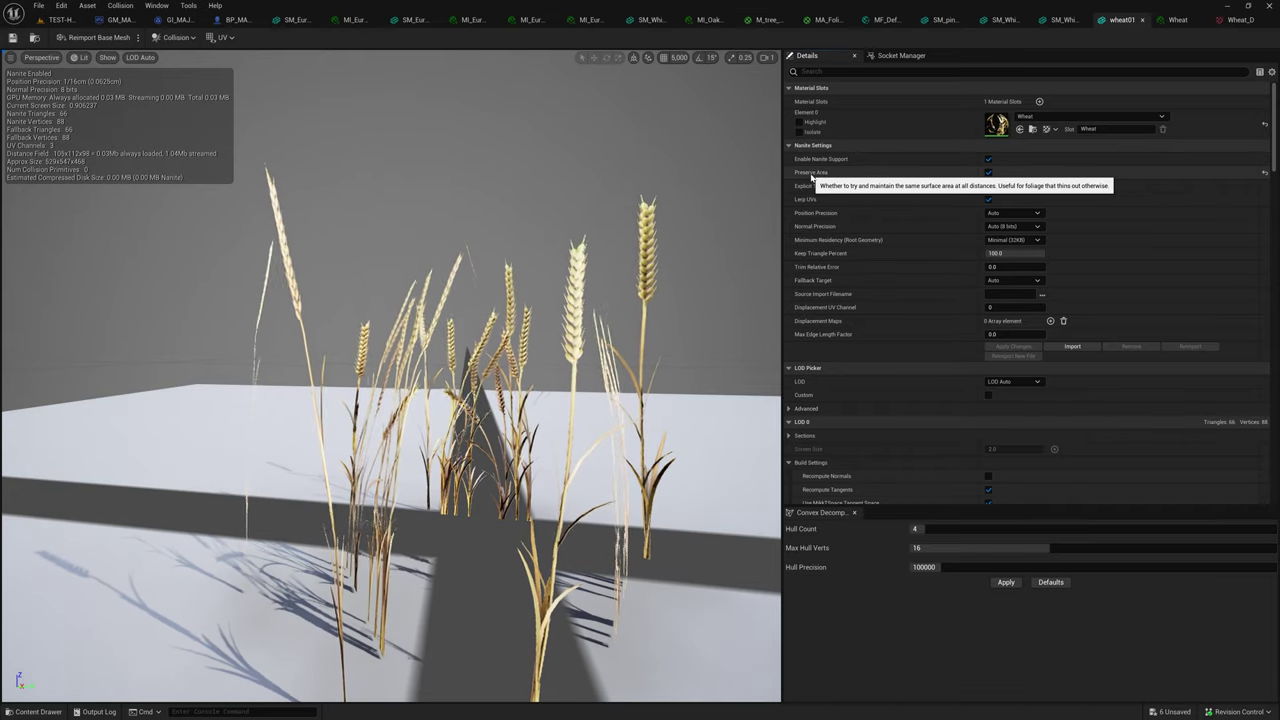
Switch to Unreal Editor and examine the Nanite-enabled wheat01 card mesh from other angles.
alt+drag(486, 238, 320, 245)
alt+right_drag(320, 245, 265, 320)
right_drag(440, 240, 400, 280)
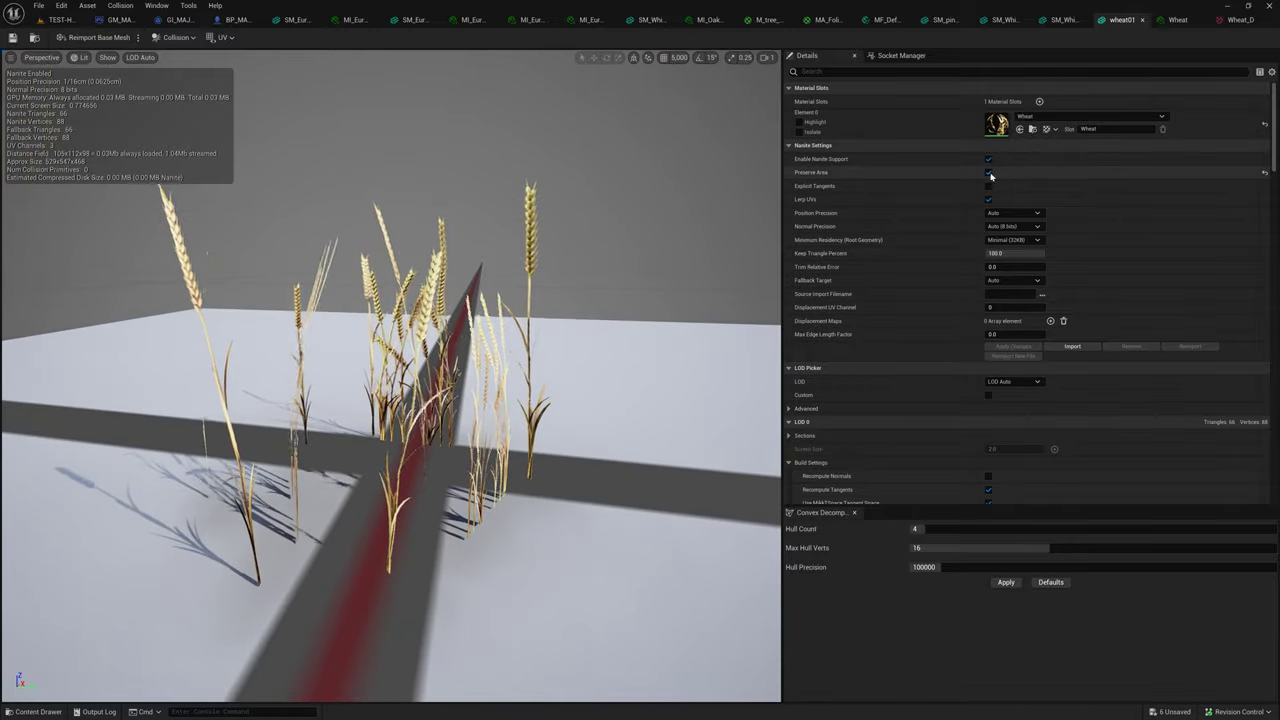
Import Wheat.fbx from the Crops/Wheat folder as the high-resolution Nanite source mesh for wheat01.
right_drag(636, 251, 636, 243)
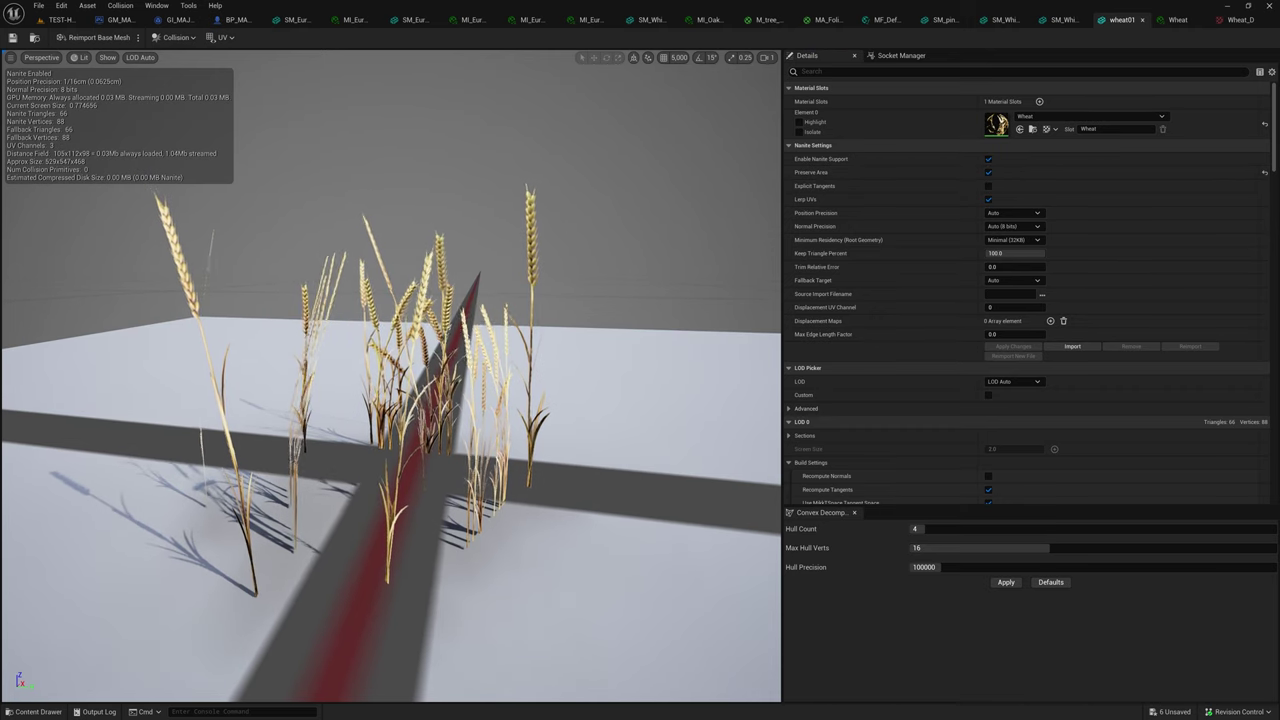
mouse_move(575, 281)
right_down()
mouse_move(556, 268)
mouse_move(555, 281)
right_up()
key(w)
click(1071, 346)
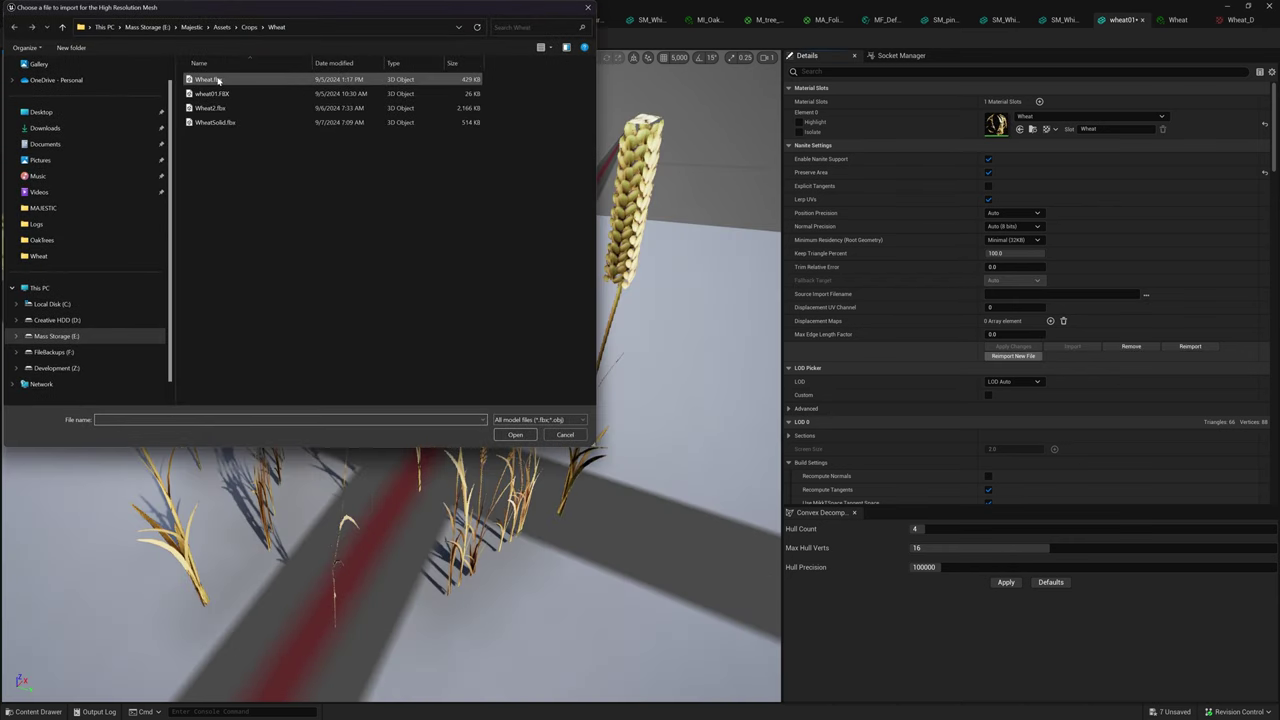
double_click(217, 79)
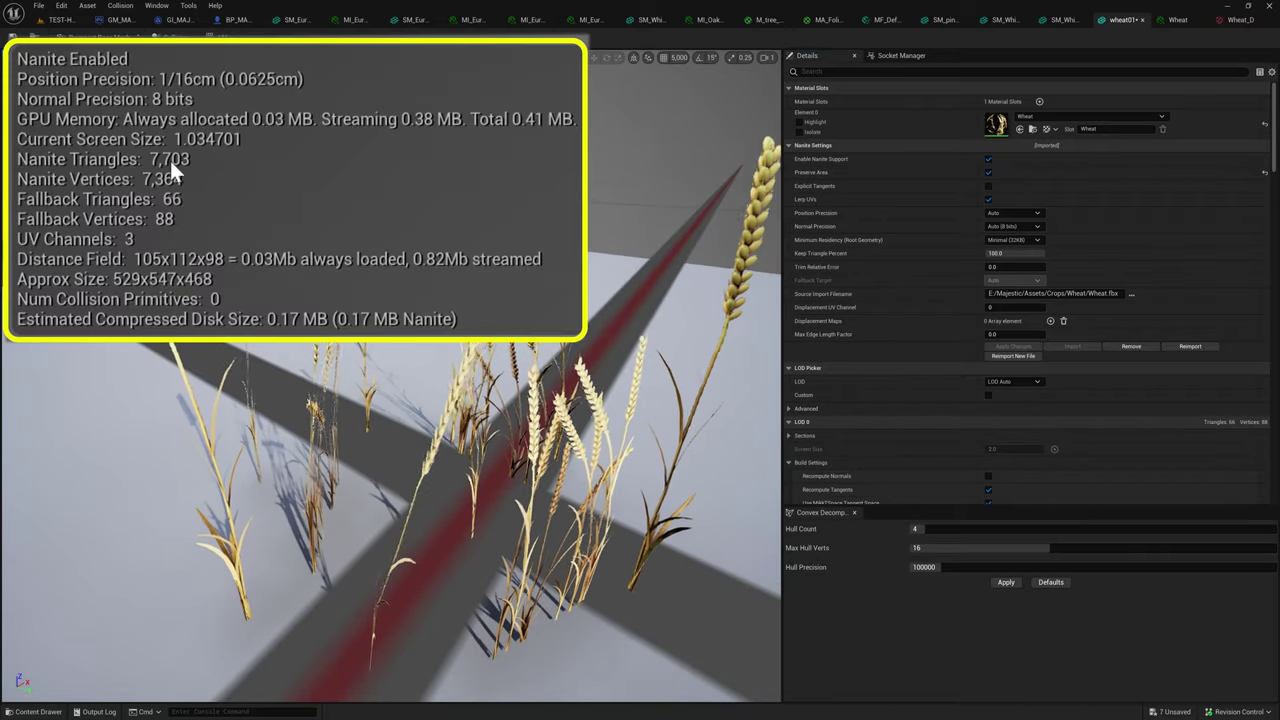
Inspect the imported wheat ears up close and turn on the Nanite Fallback display for the wheat01 preview.
right_drag(173, 154, 190, 91)
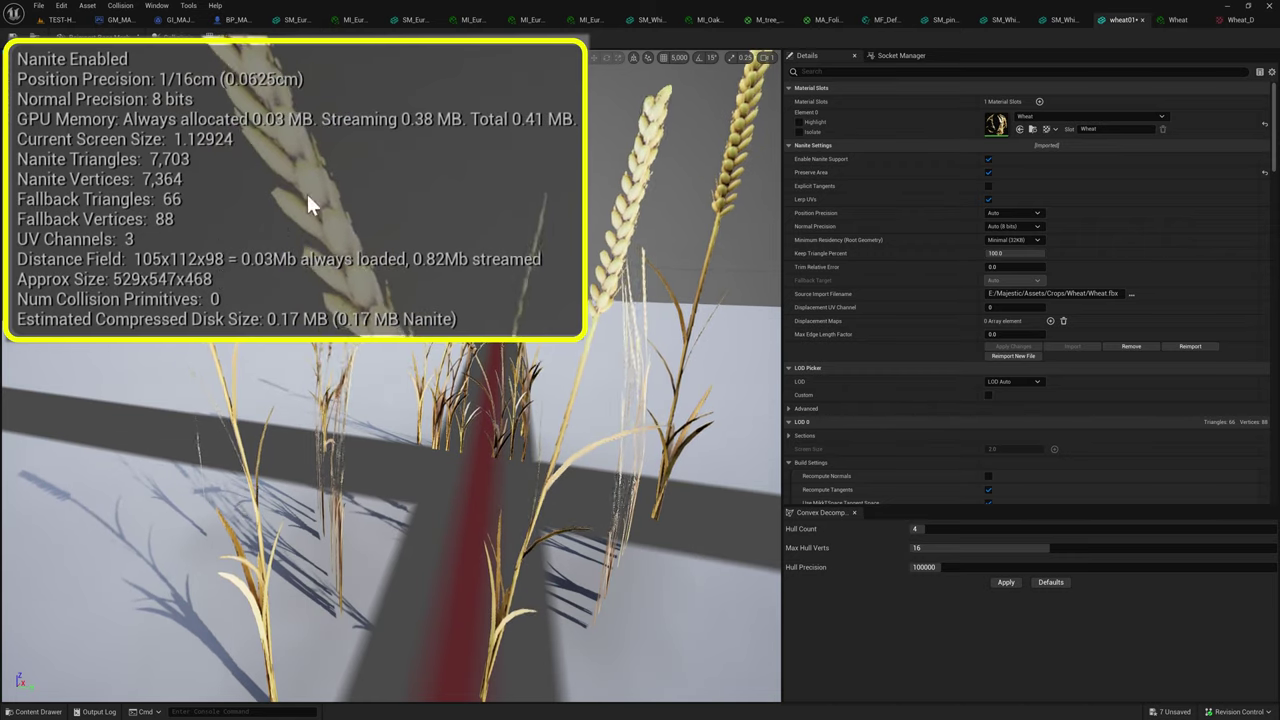
click(107, 57)
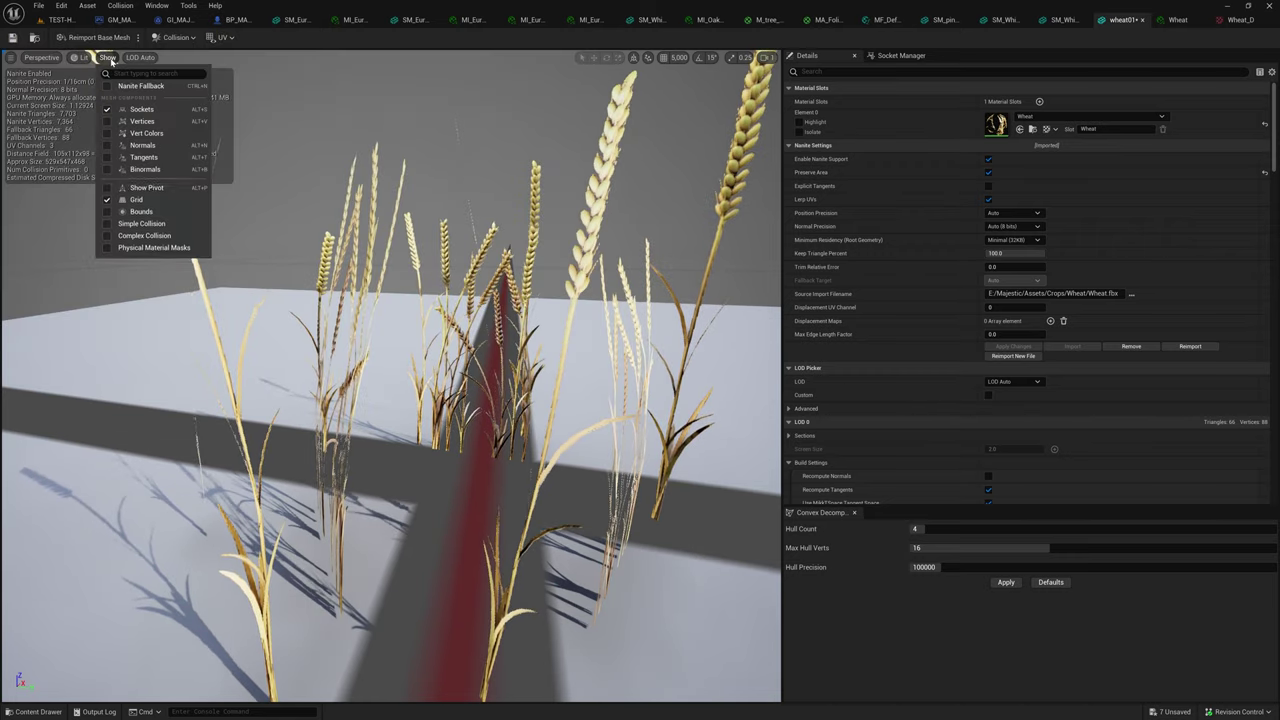
click(107, 57)
click(107, 57)
click(121, 86)
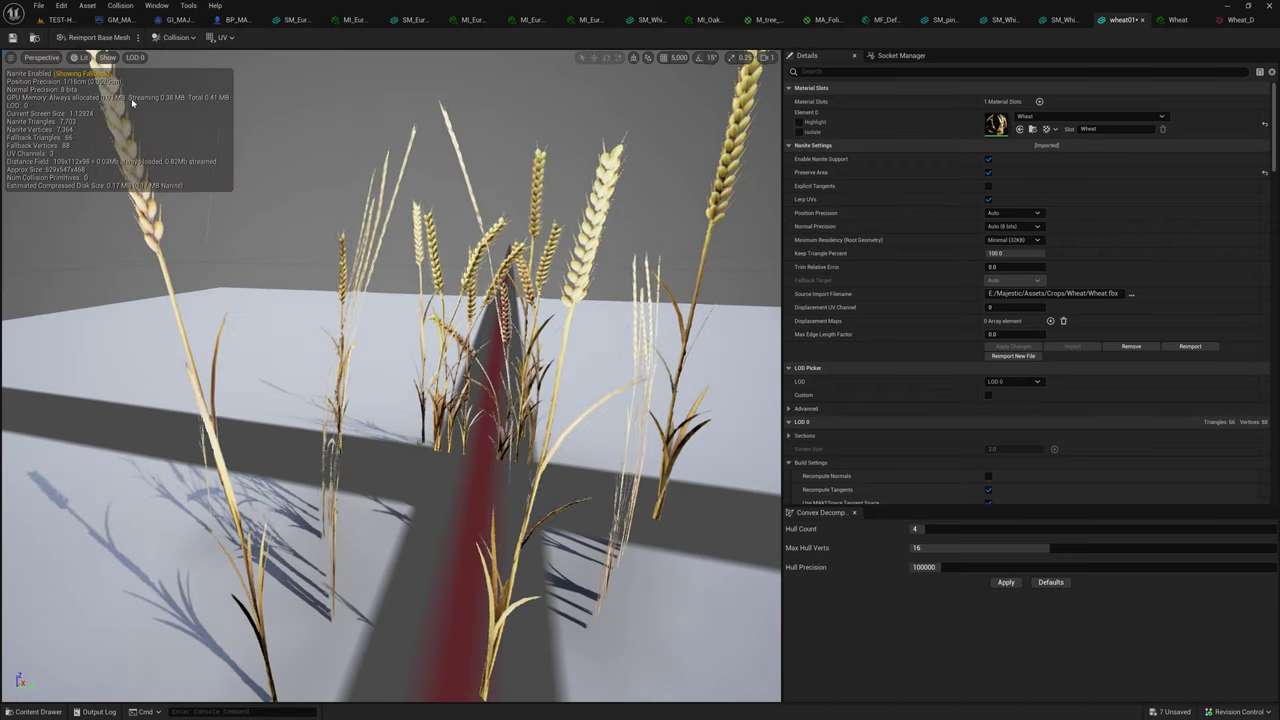
View the whole wheat01 fallback mesh from farther away and set its preview level of detail to LOD Auto.
drag(390, 376, 285, 440)
click(144, 62)
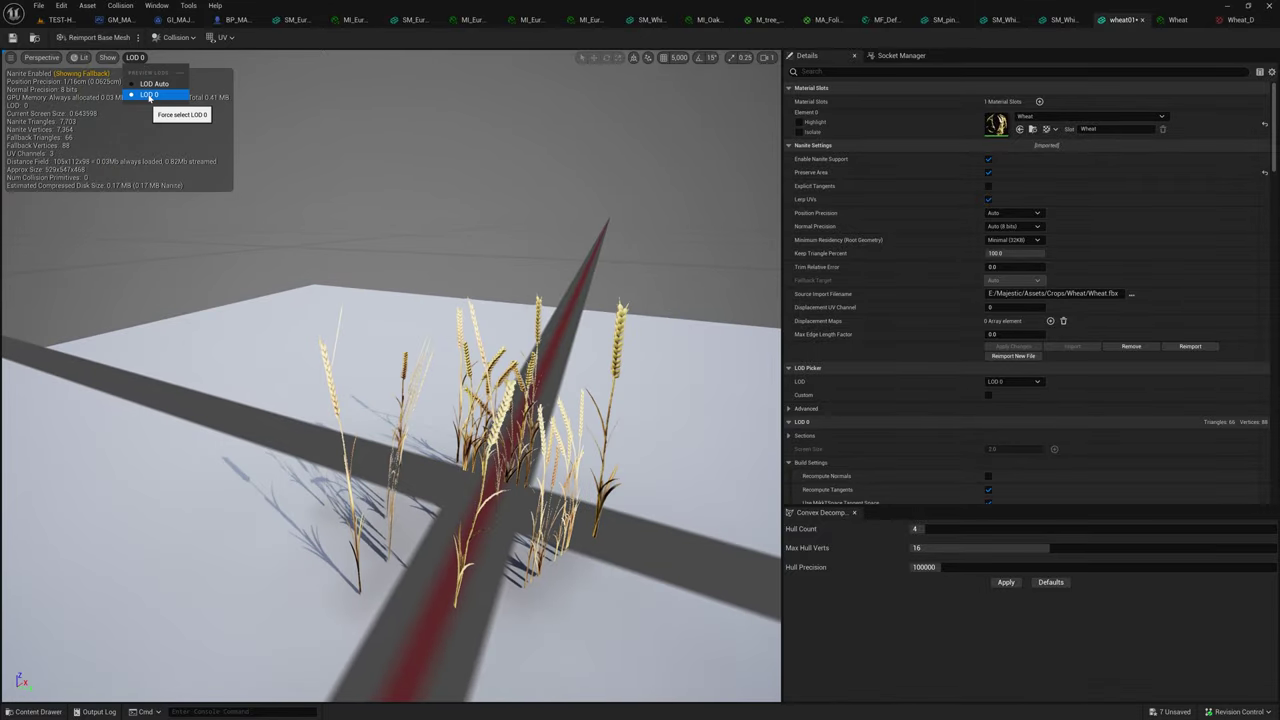
click(149, 97)
scroll(390, 390, up, 3)
mouse_move(390, 390)
mouse_down()
mouse_move(443, 451)
mouse_move(390, 400)
mouse_up()
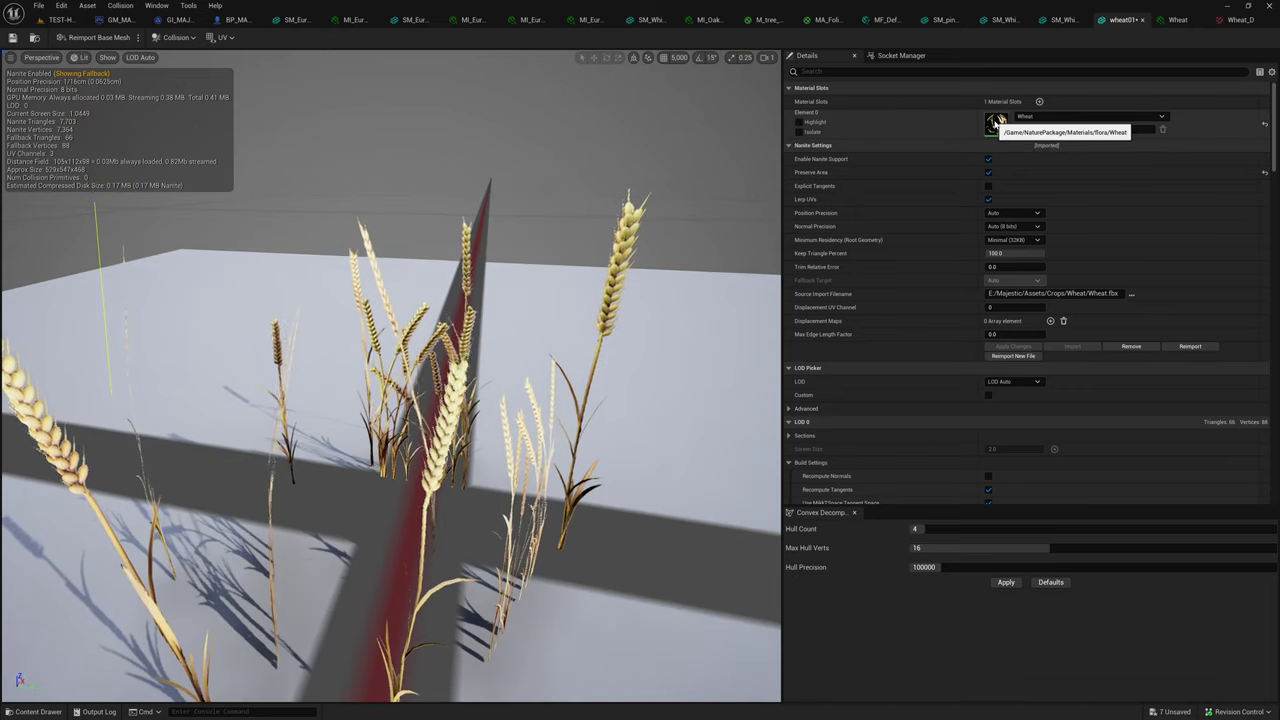
Examine the wheat01 fallback cards from several angles and distances in the mesh preview.
key(w)
right_drag(505, 378, 452, 388)
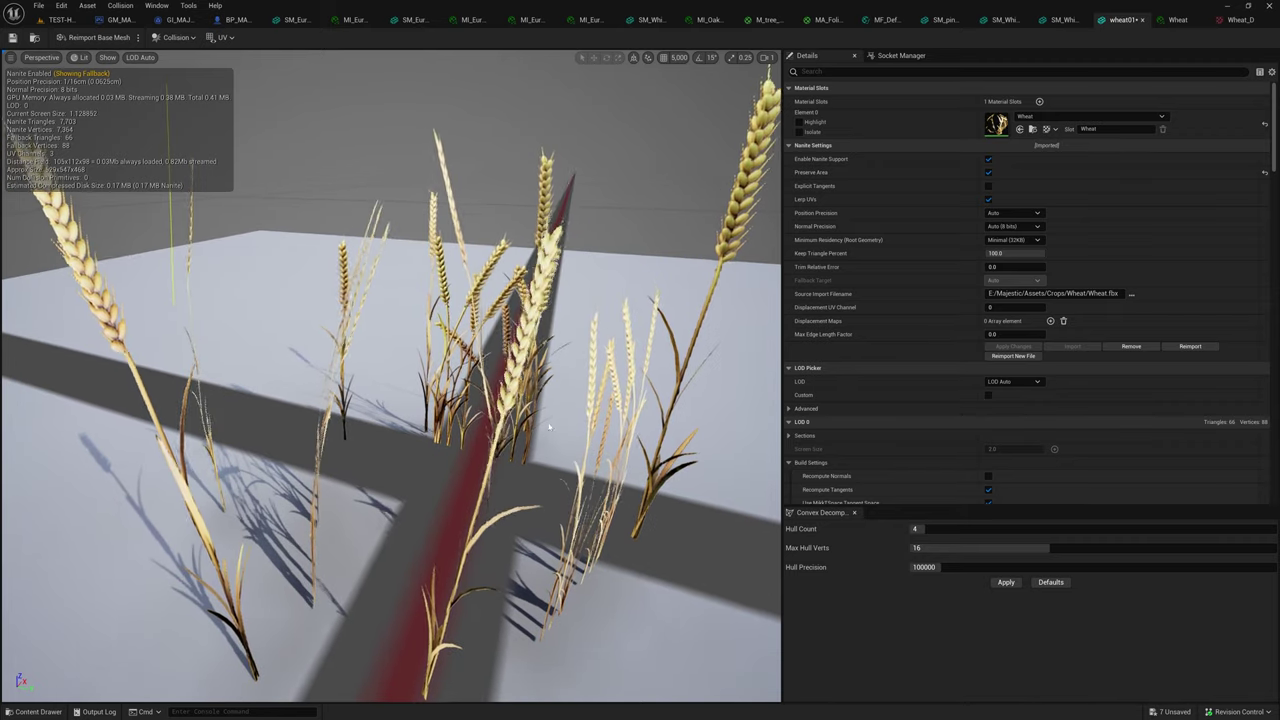
key(s)
right_drag(425, 614, 475, 430)
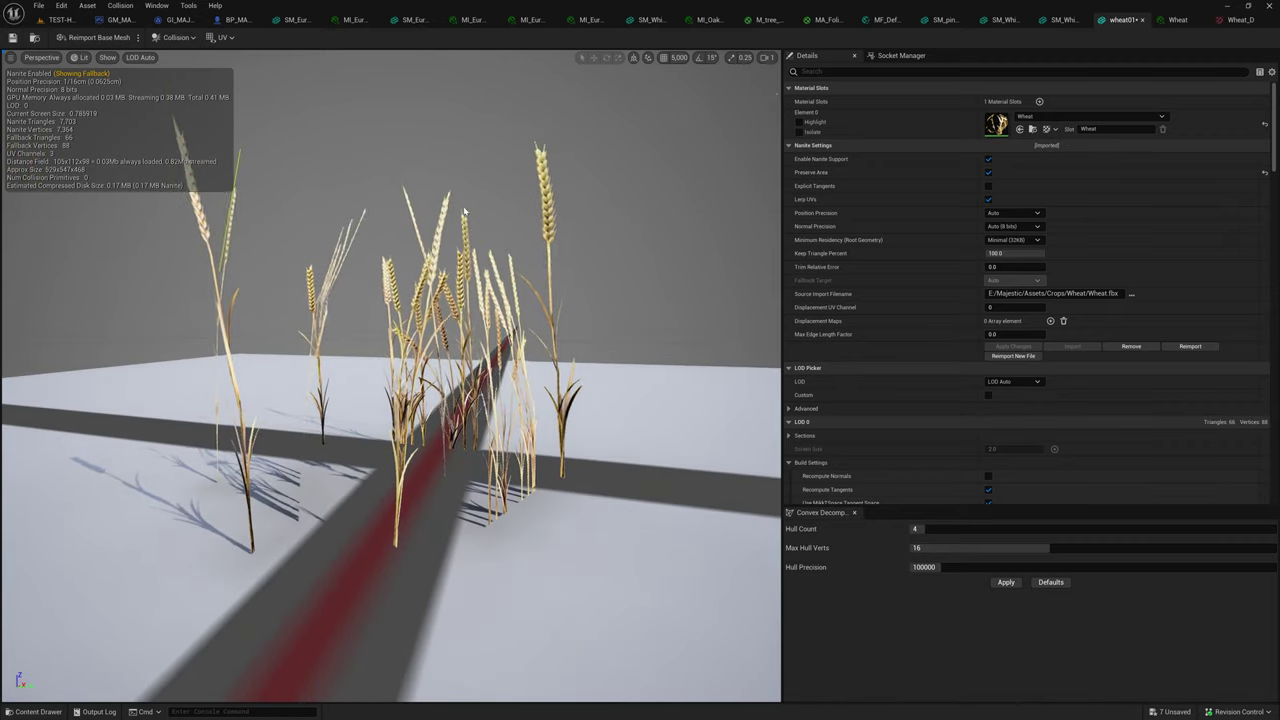
key(e)
right_drag(491, 230, 498, 256)
key(w)
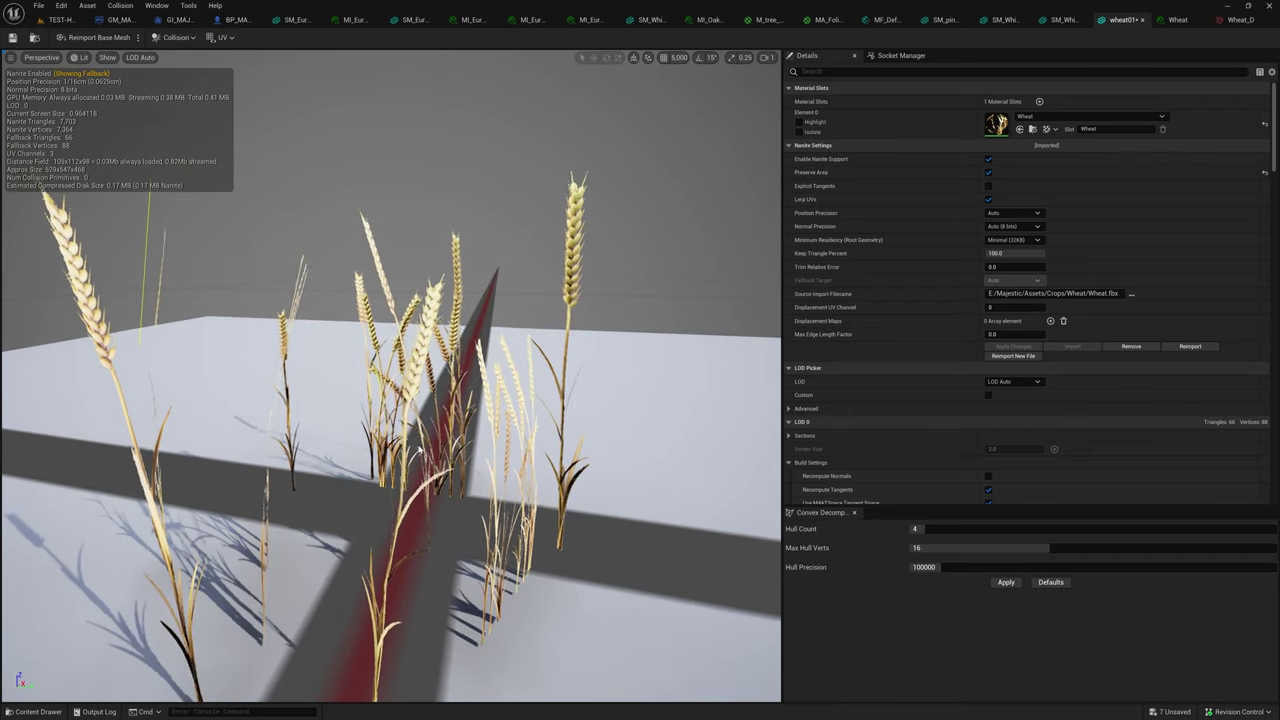
drag(415, 442, 306, 294)
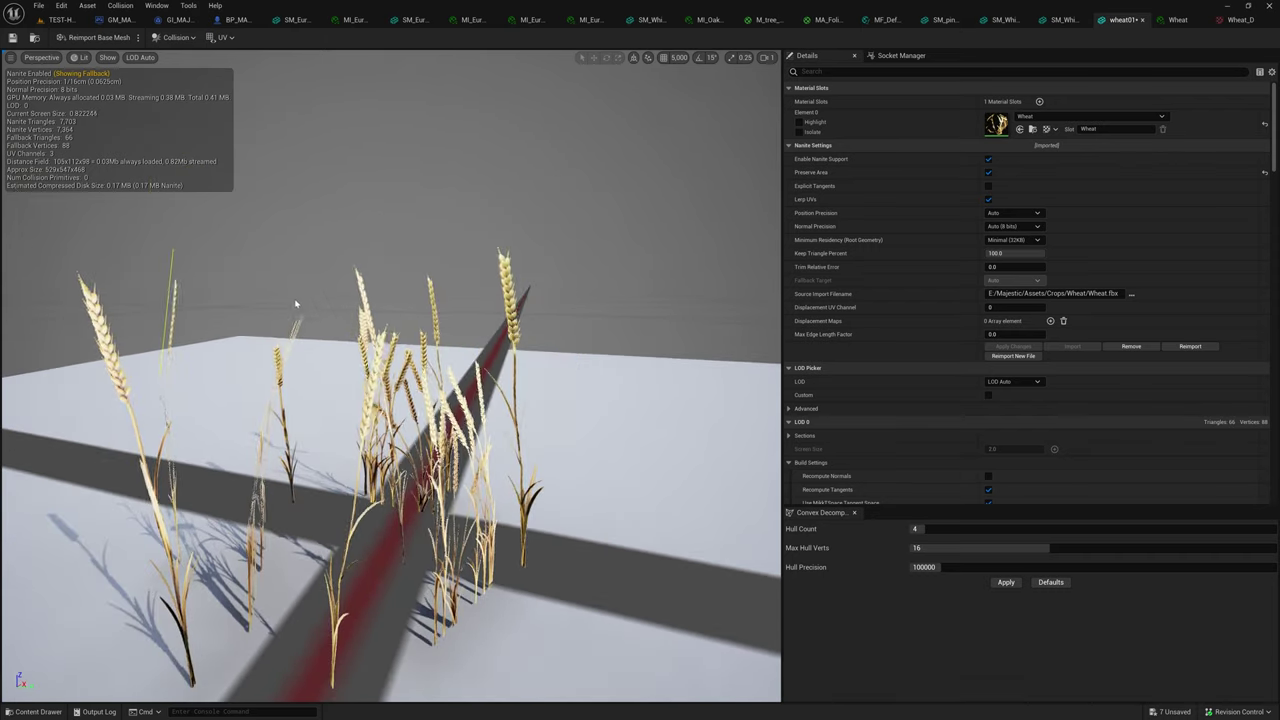
mouse_move(281, 304)
right_down()
mouse_move(264, 303)
mouse_move(288, 305)
mouse_move(264, 318)
right_up()
key(w)
key(s)
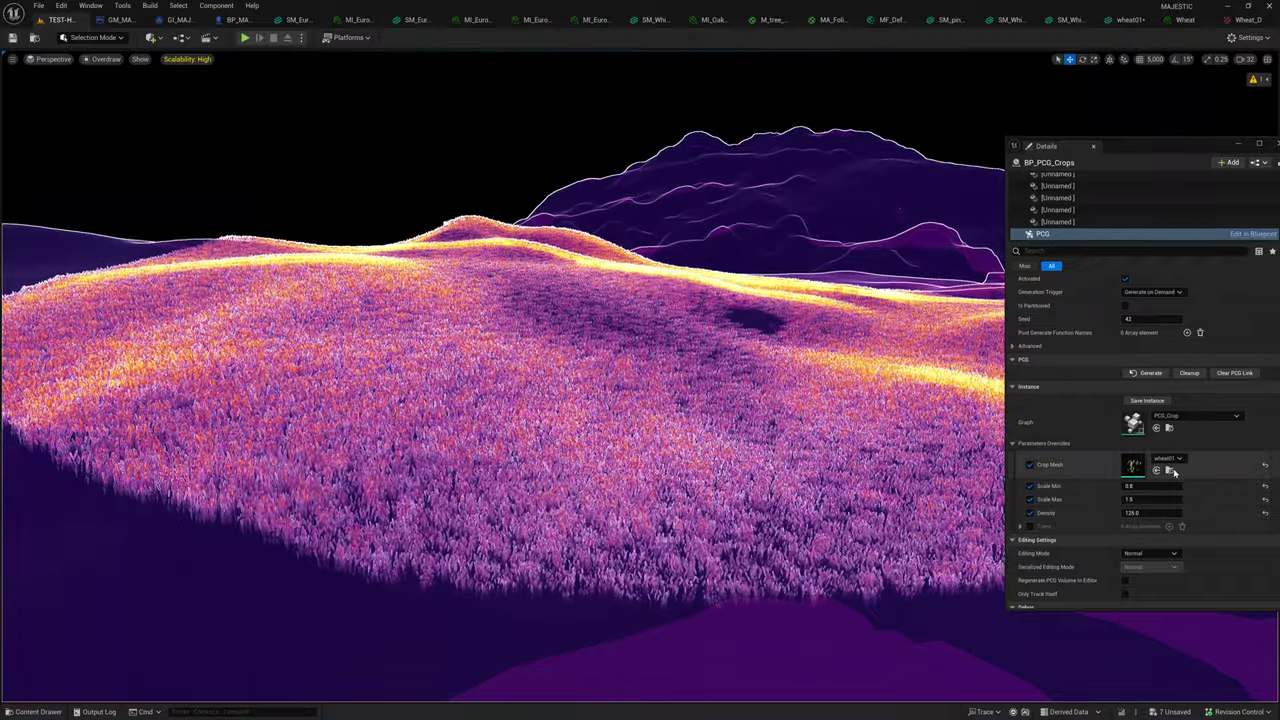
In the level, set the Crop Mesh override of BP_PCG_Crops to wheat02 and look across the wheat field.
click(1175, 460)
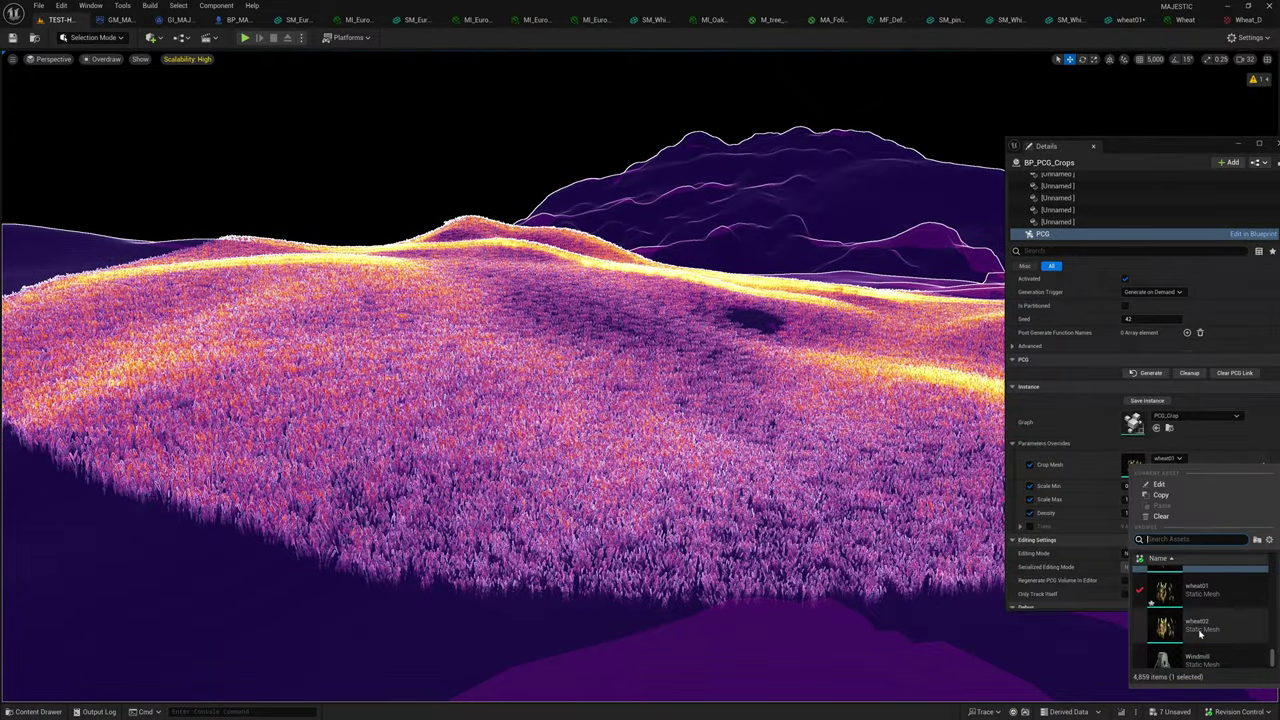
click(1198, 627)
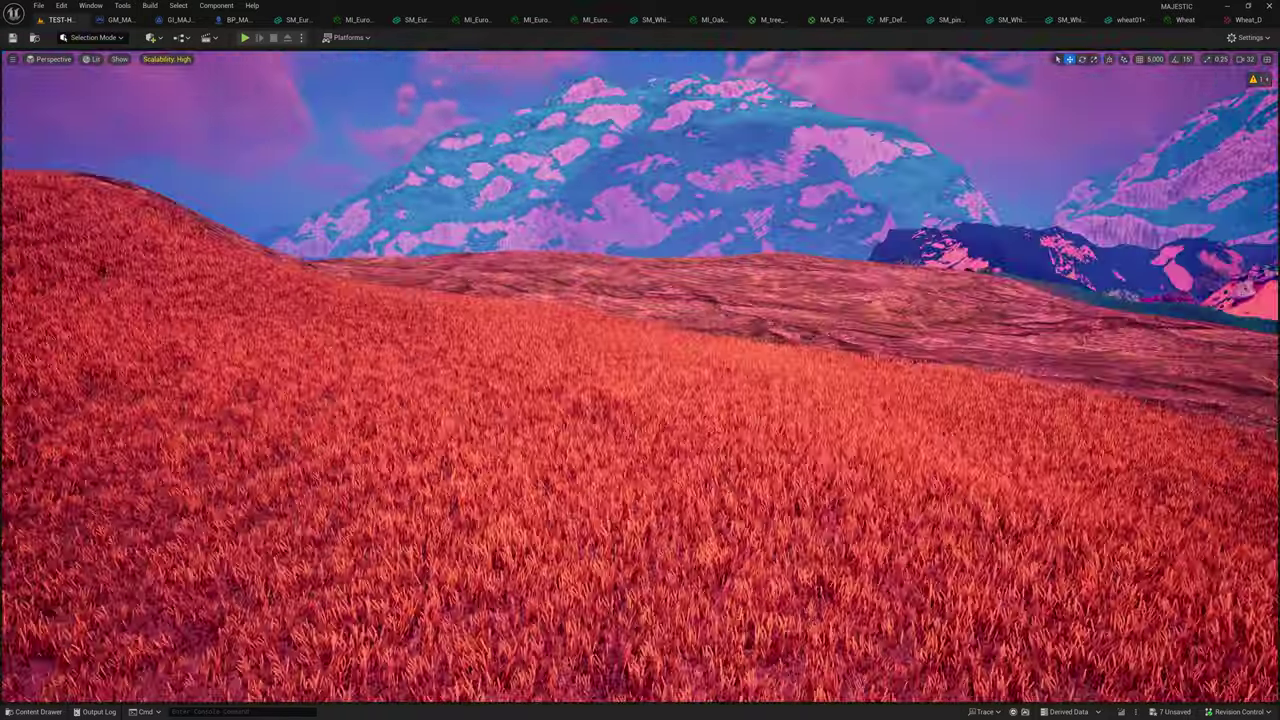
right_drag(735, 348, 380, 348)
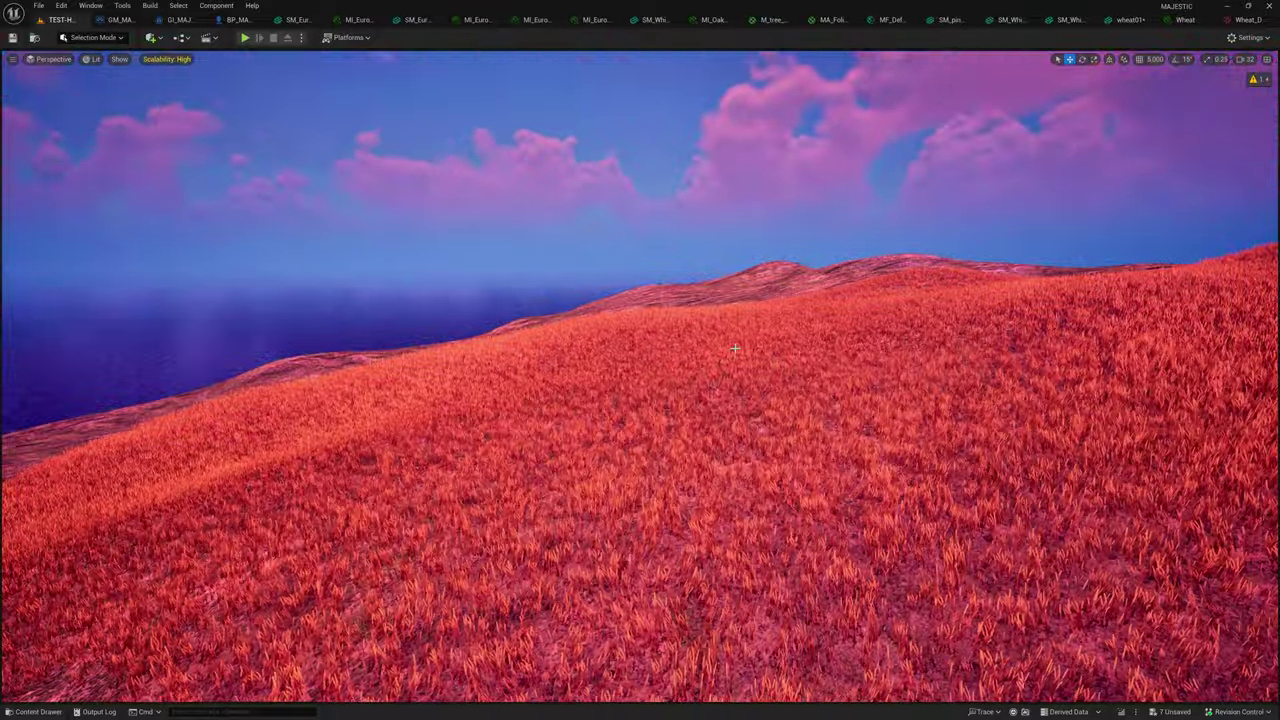